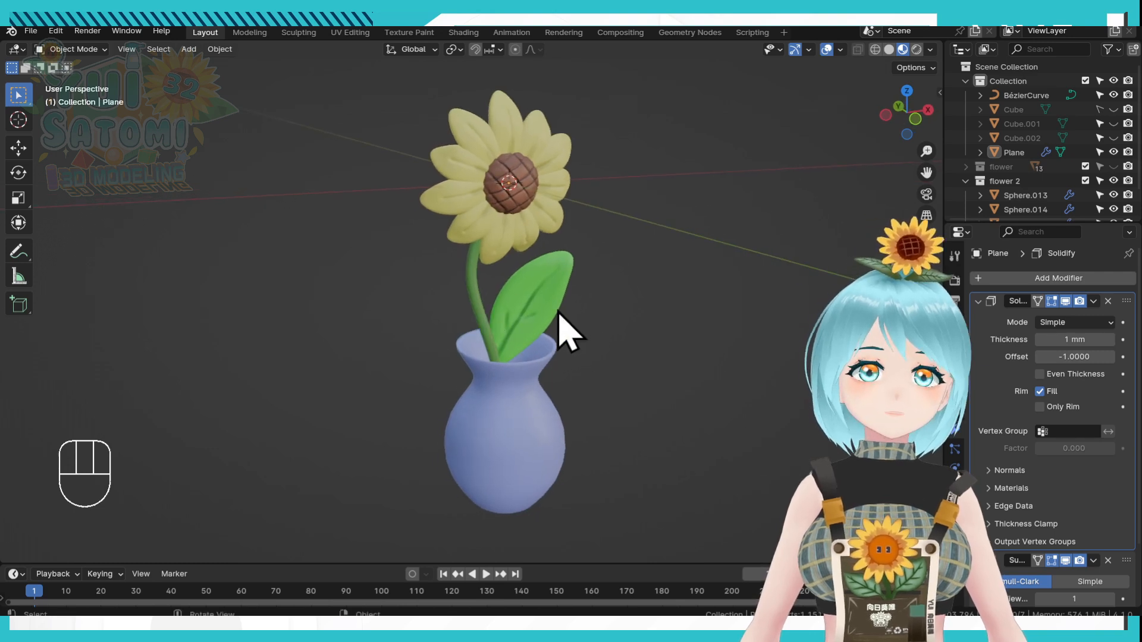
Hide the wireframe cube surrounding the sunflower head.
middle_click_drag(745, 388, 723, 387)
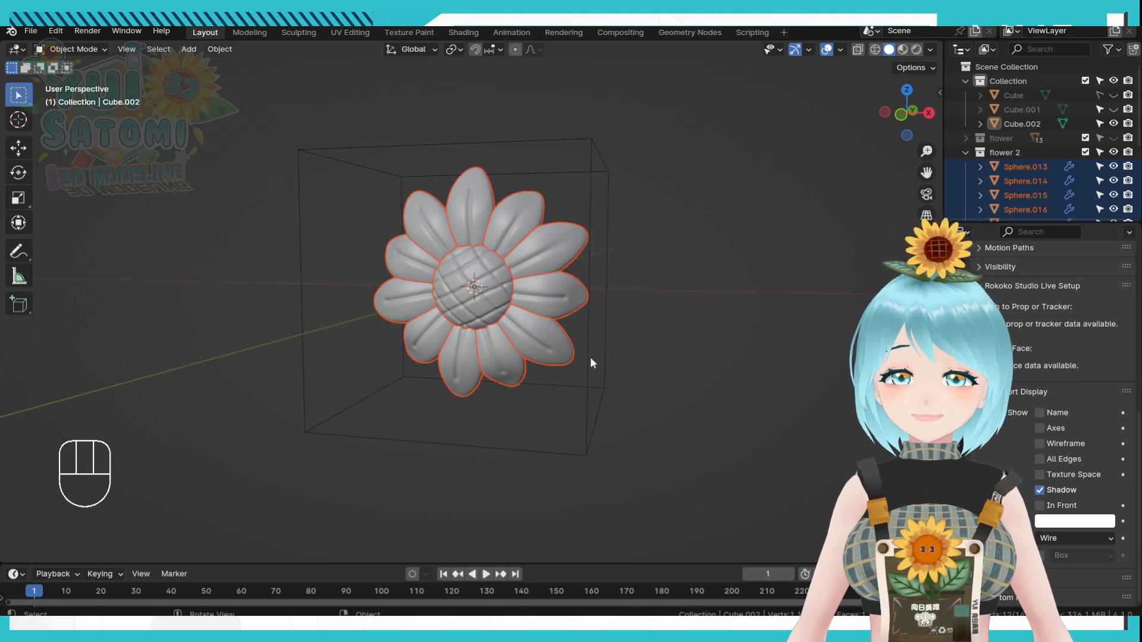
middle_click_drag(591, 363, 601, 349, "shift")
left_click(591, 406)
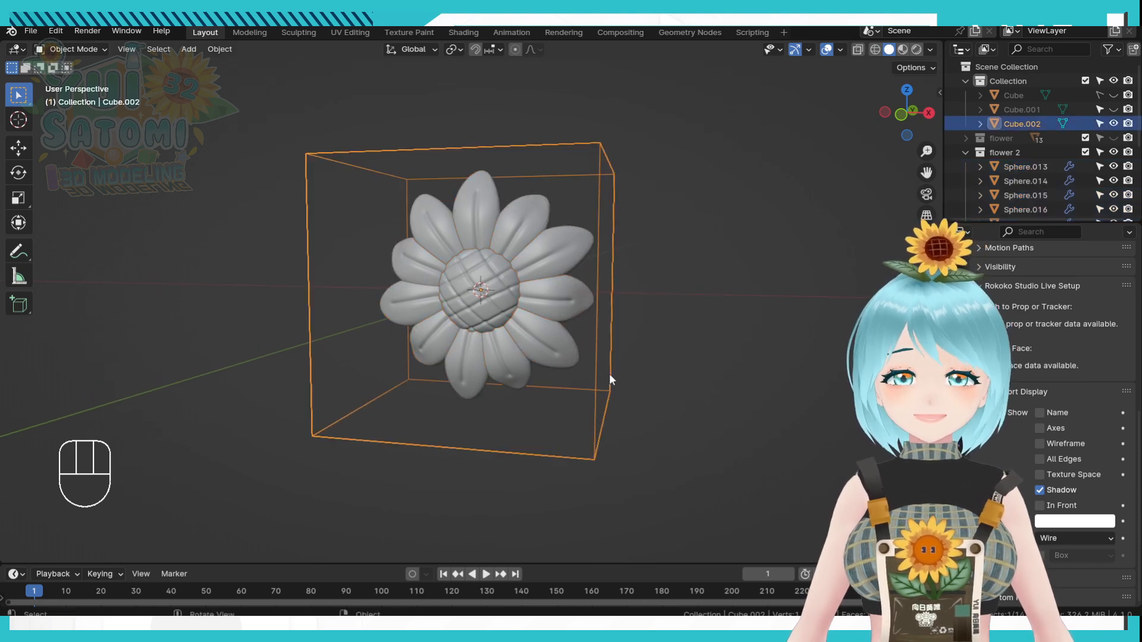
key("h")
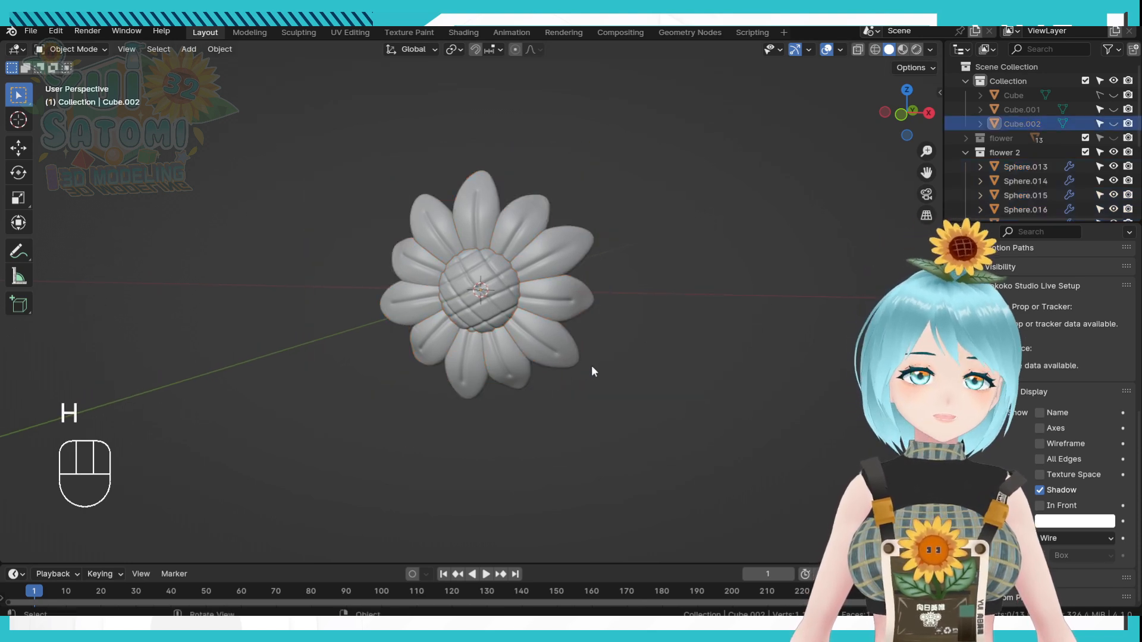
Add a Bézier curve at the centre of the sunflower head for the stem.
scroll(565, 302, "up", 2)
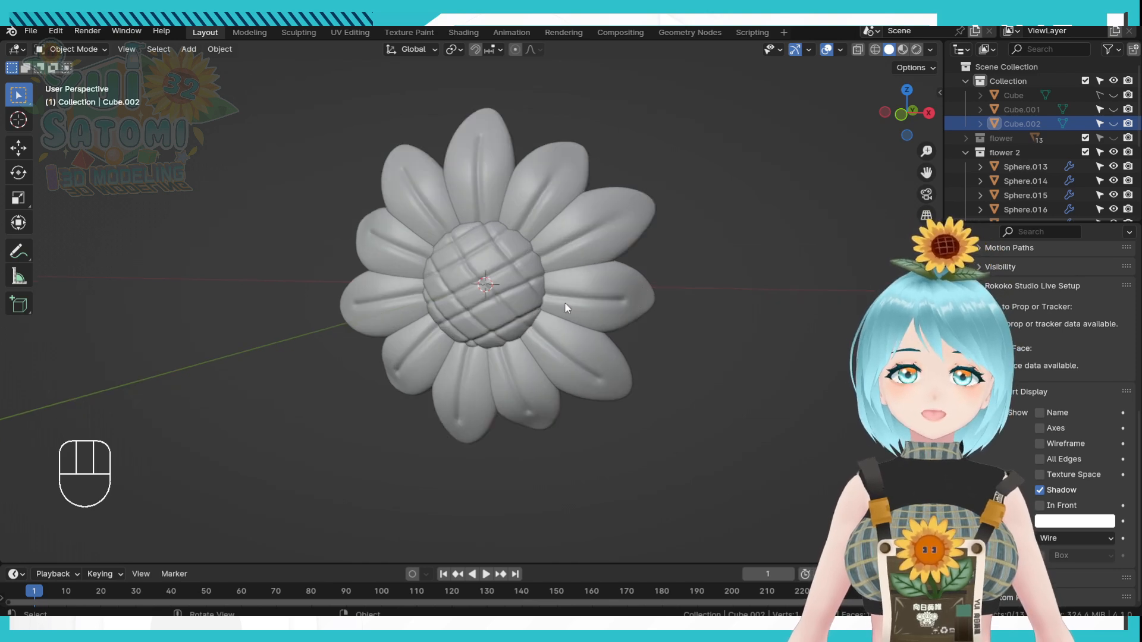
scroll(566, 302, "down", 4)
middle_click_drag(584, 320, 538, 286, "shift")
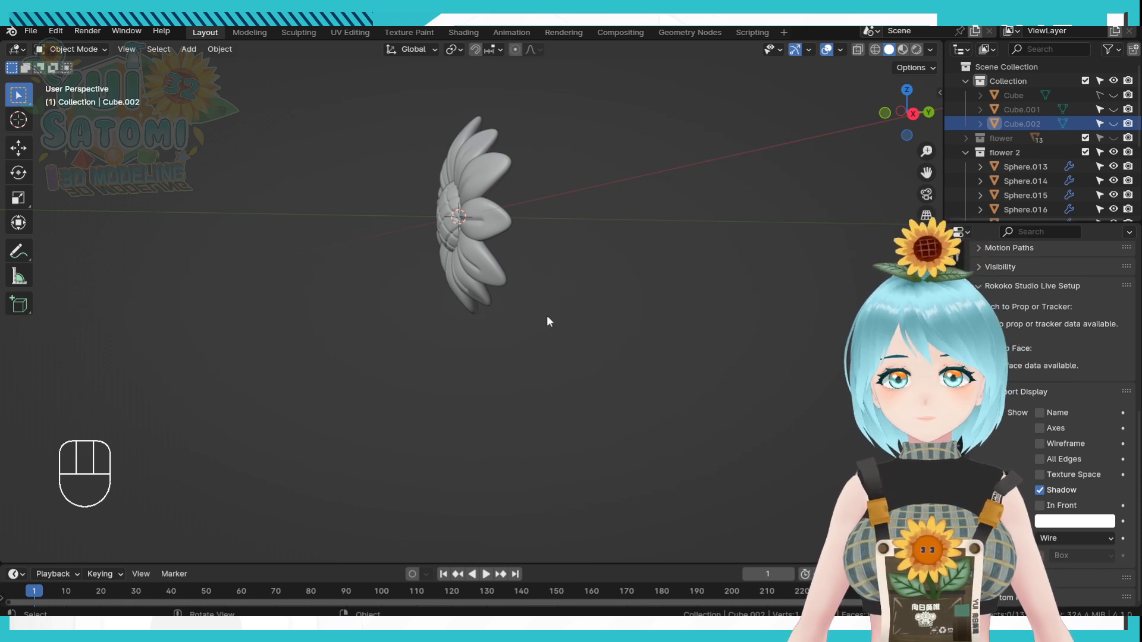
middle_click_drag(498, 340, 460, 354)
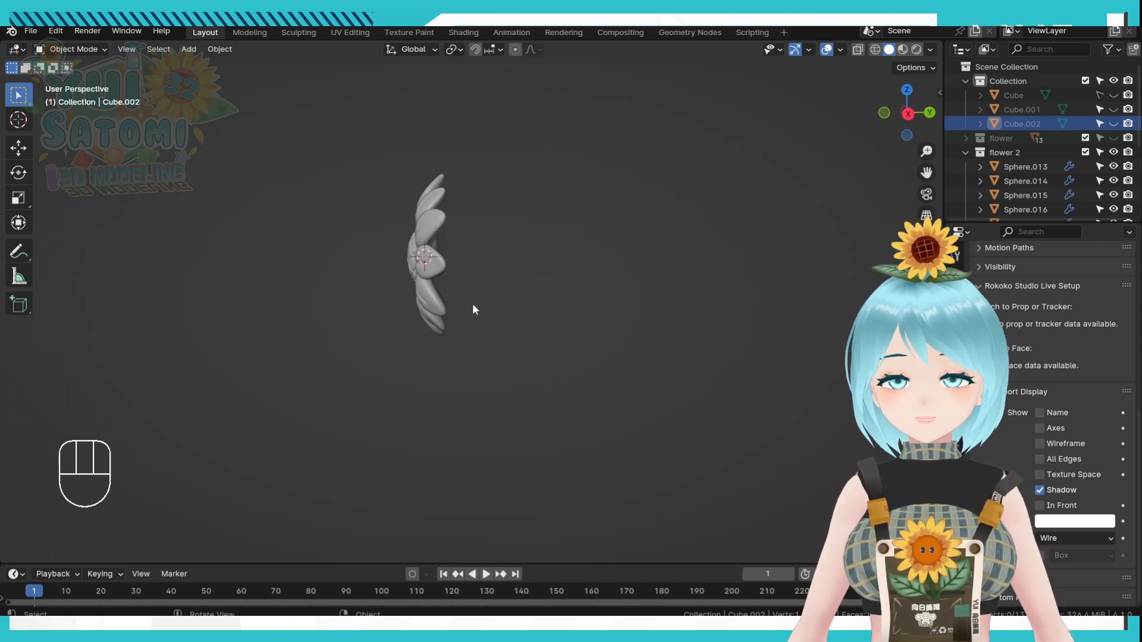
key("shift+a")
mouse_move(450, 335)
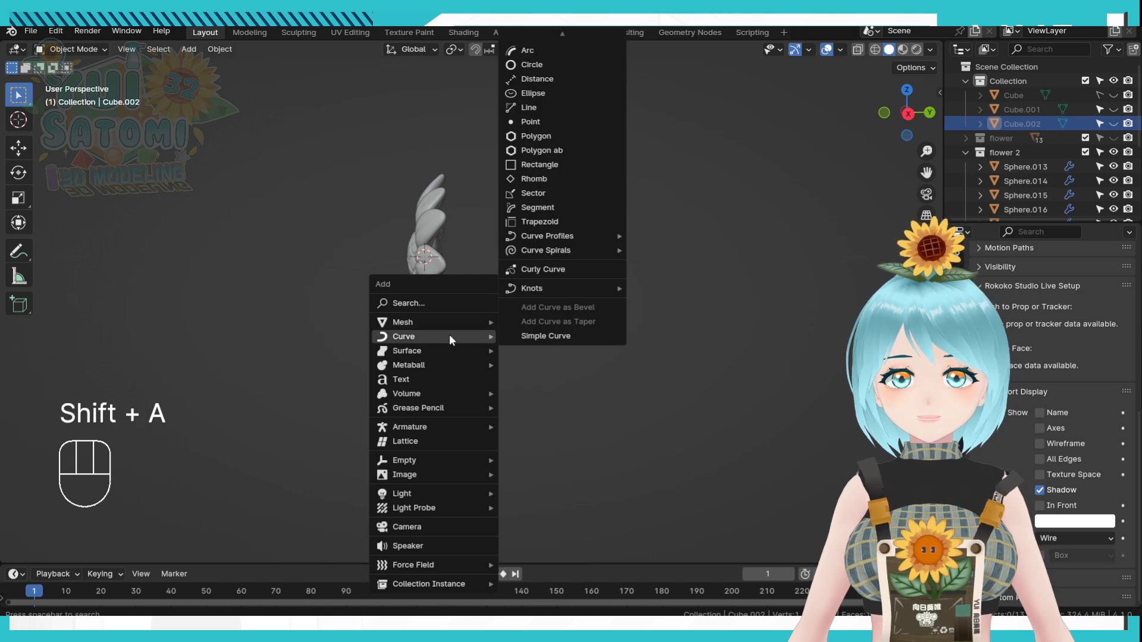
mouse_move(576, 31)
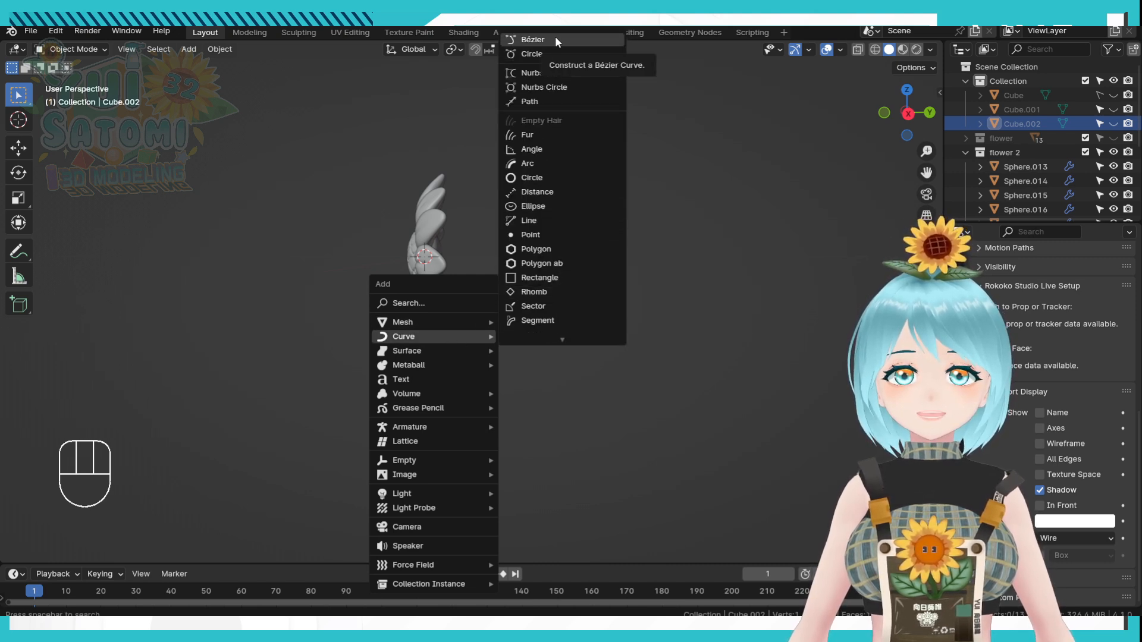
left_click(551, 39)
In Edit Mode, scale the whole curve to about 0.062 and rotate it 90° in the front view so it stands vertically.
scroll(577, 260, "down", 10)
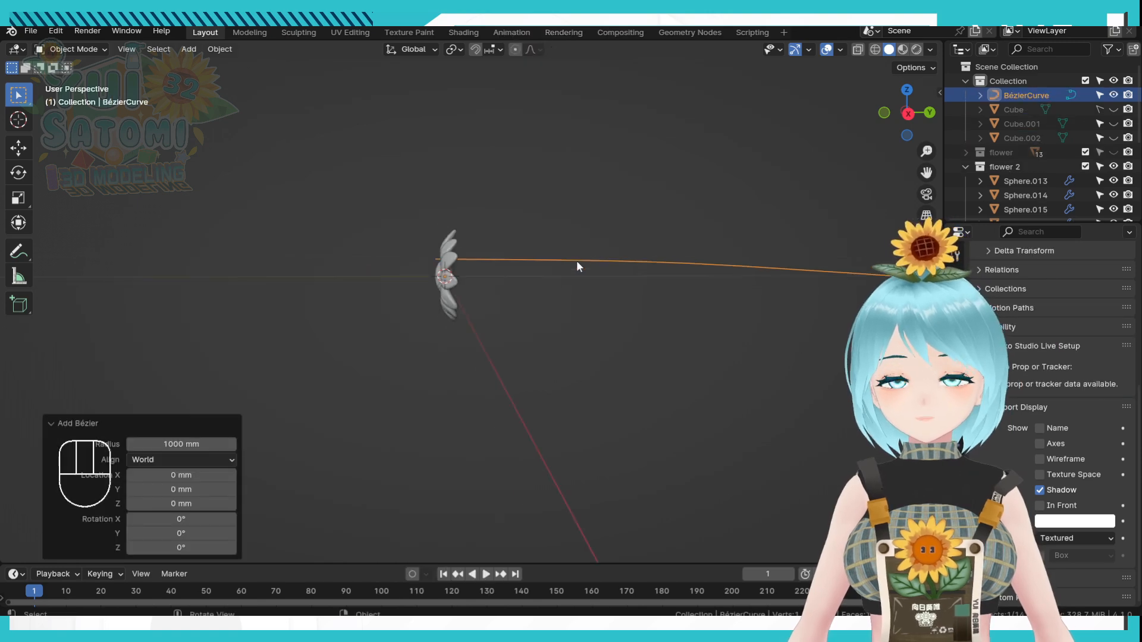
middle_click_drag(576, 262, 580, 303)
middle_click_drag(580, 302, 634, 290, "shift")
key("Tab")
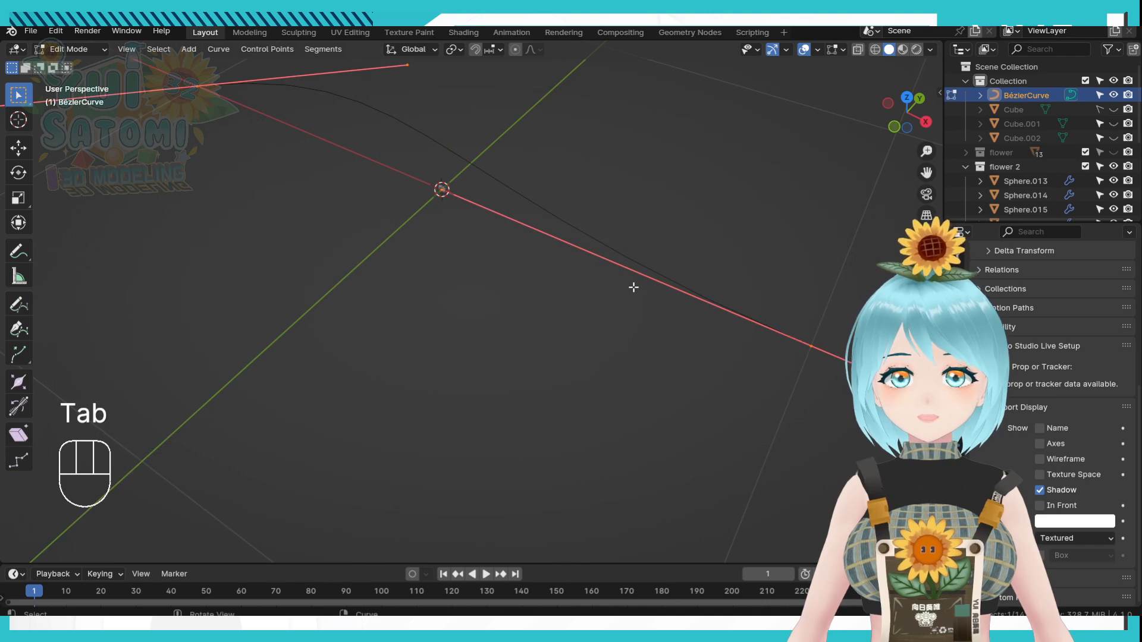
key("KP_1")
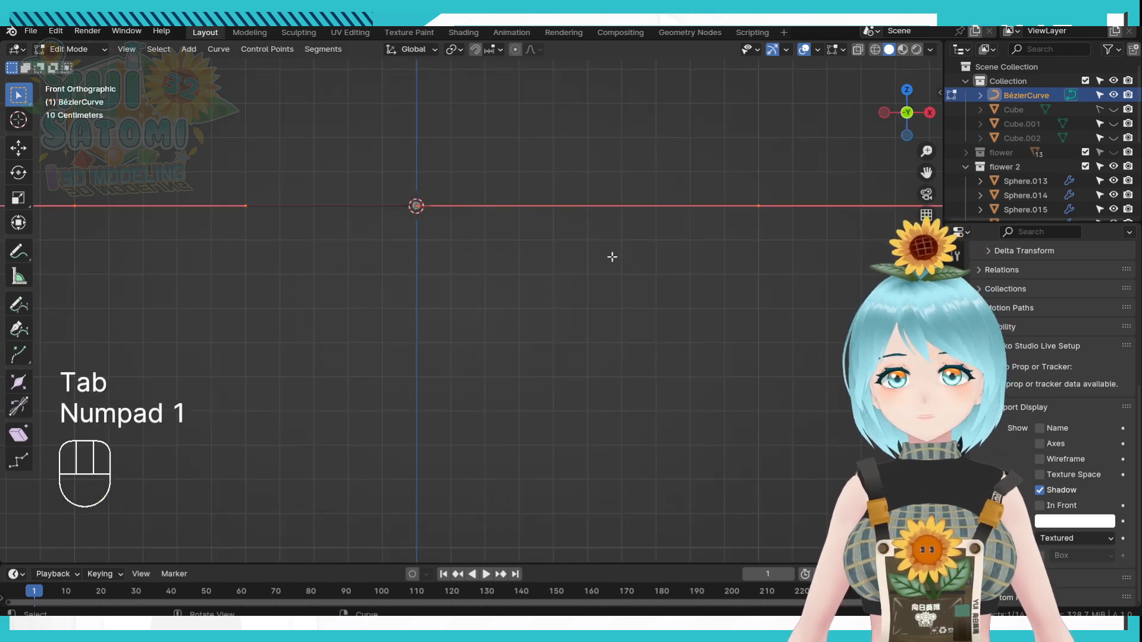
key("a")
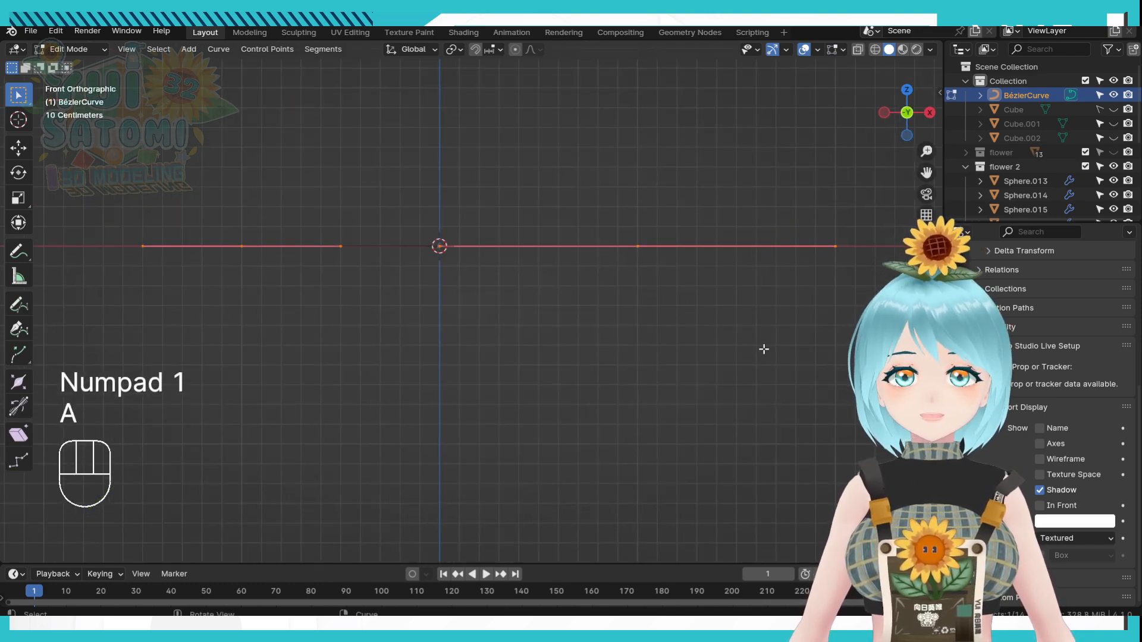
key("s")
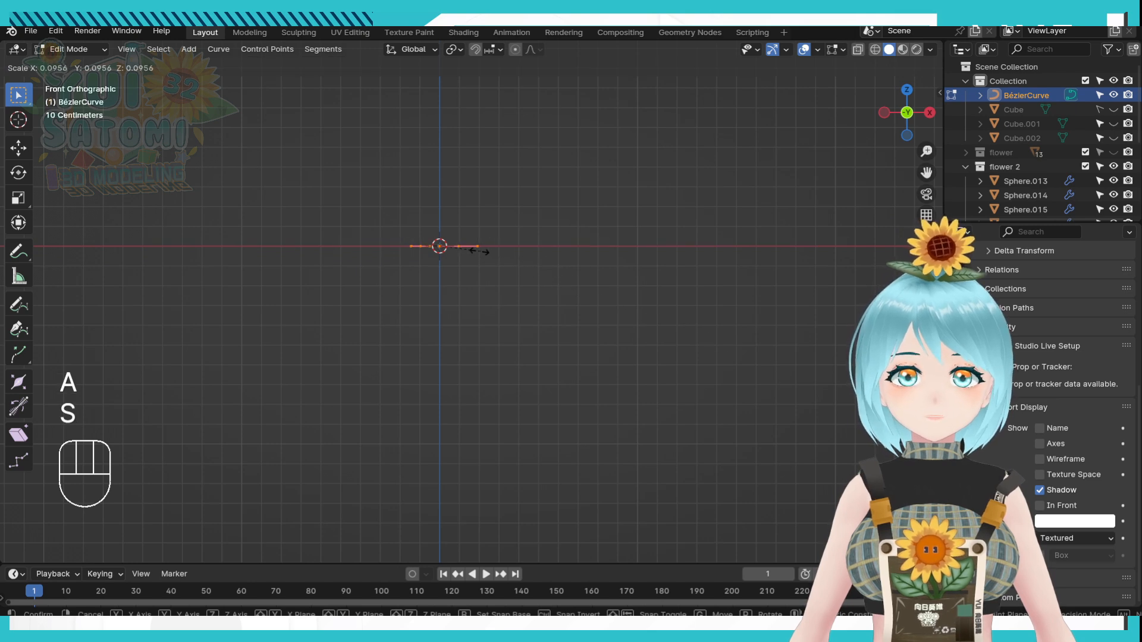
left_click(467, 250)
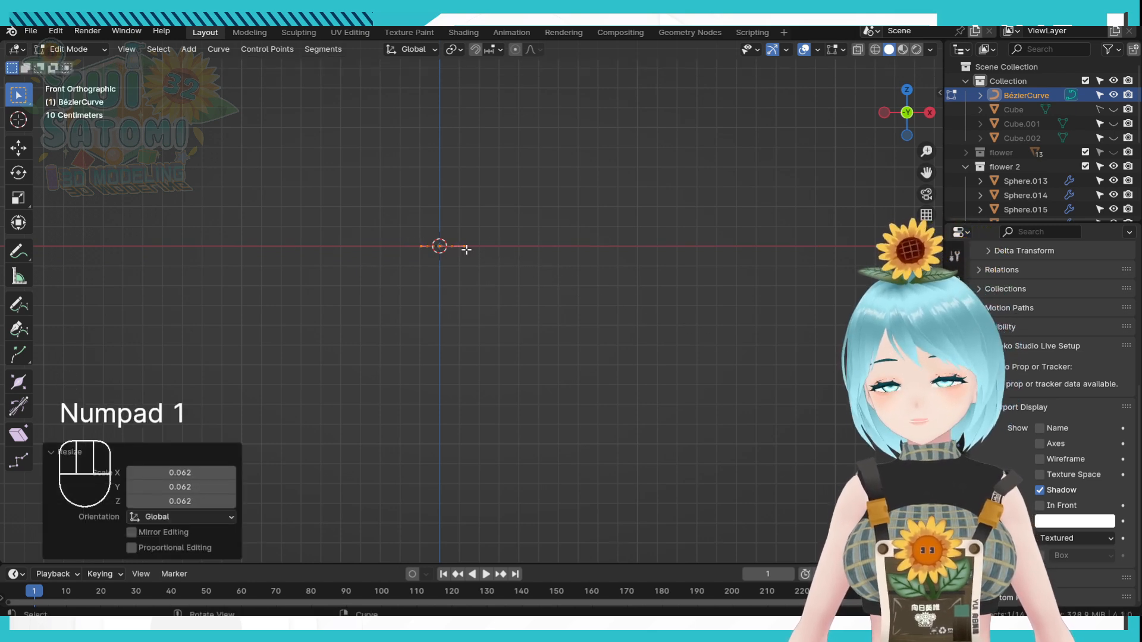
key("r")
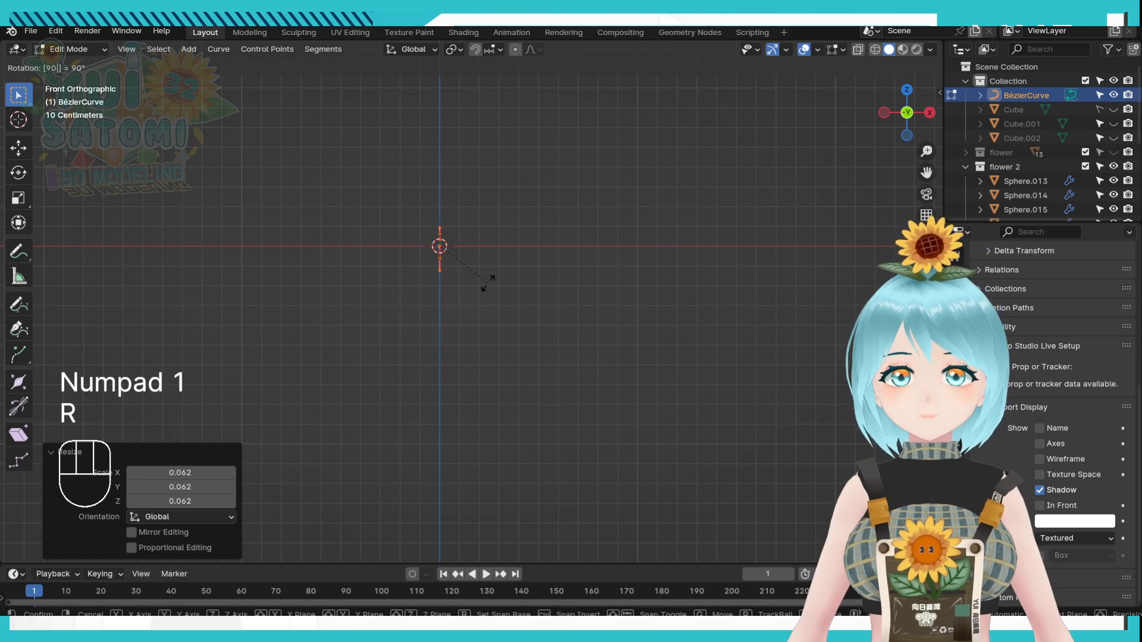
key("Return")
In the right view, scale the curve by about 0.422 and move it about 26 mm down along Z below the flower head.
key("KP_3")
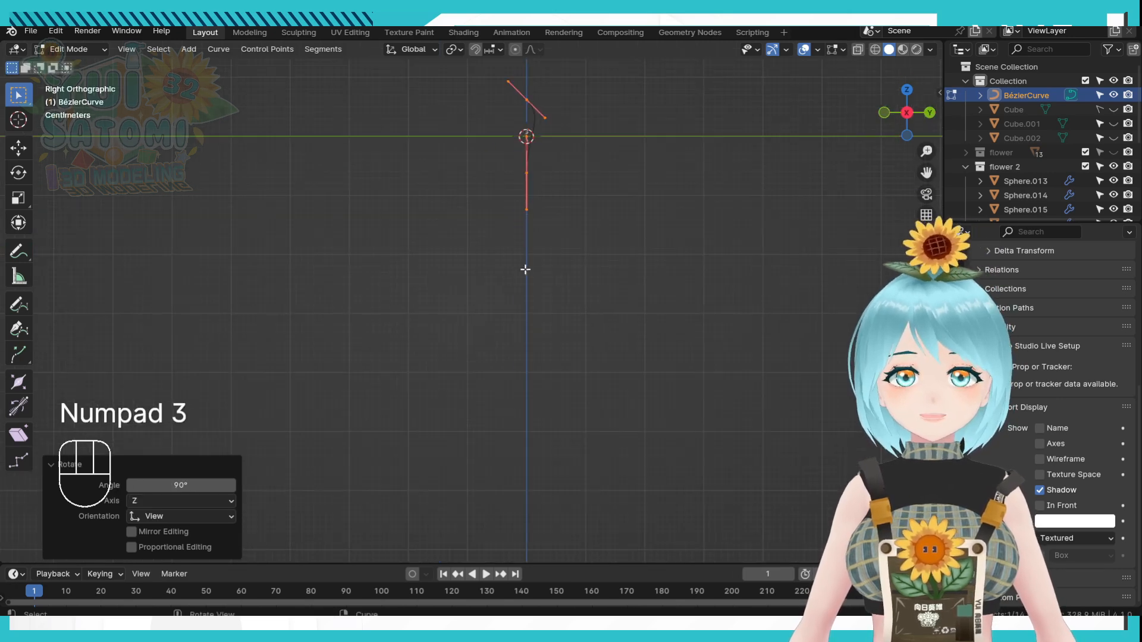
mouse_move(525, 270)
middle_mouse_down("shift")
mouse_move(613, 102)
mouse_move(528, 269)
middle_mouse_up("shift")
scroll(528, 269, "up", 5)
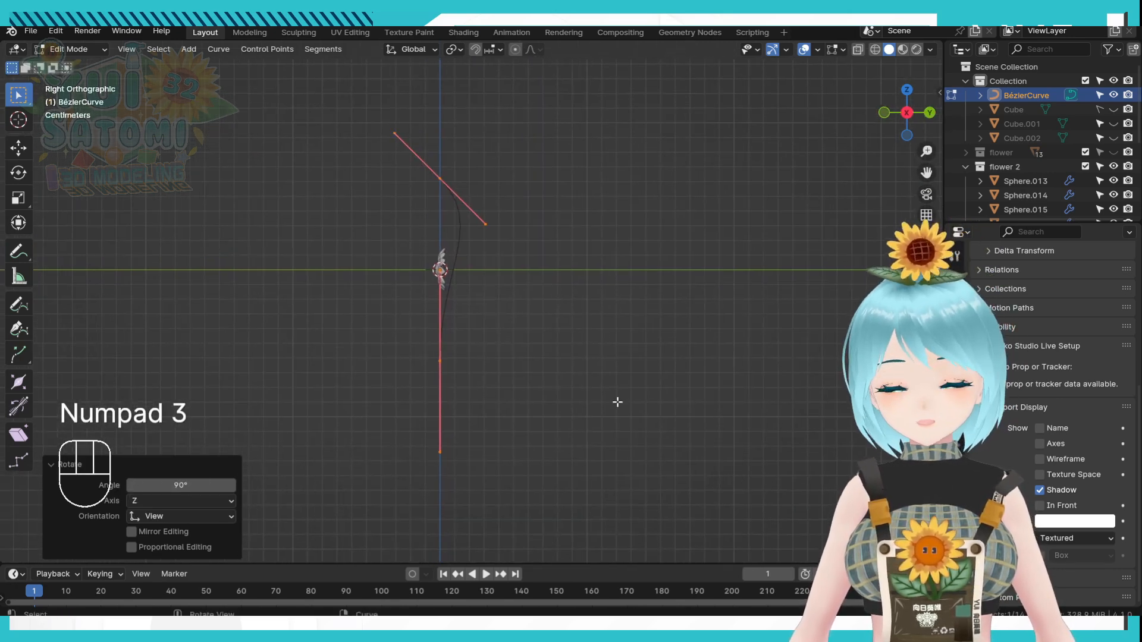
key("s")
left_click(520, 327)
scroll(520, 326, "up", 4)
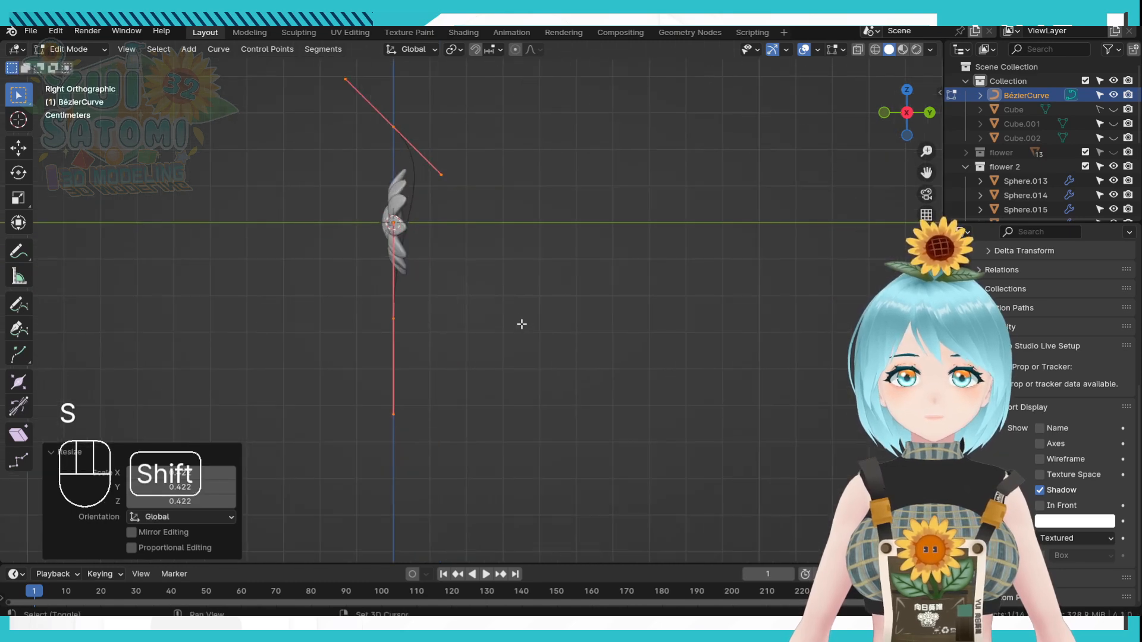
middle_click_drag(520, 327, 584, 342, "shift")
key("g")
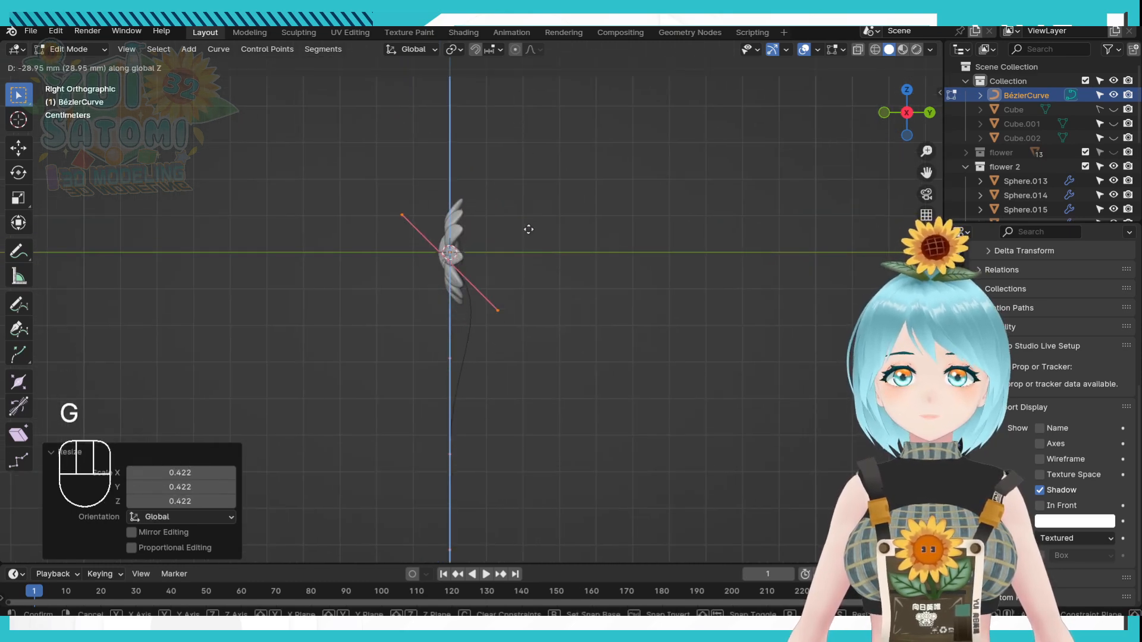
left_click(531, 219)
Scale the curve by about 0.784 and move it about 1.5 mm in Y and 4.9 mm in Z to meet the flower's back.
scroll(536, 324, "down", 4, "shift")
key("s")
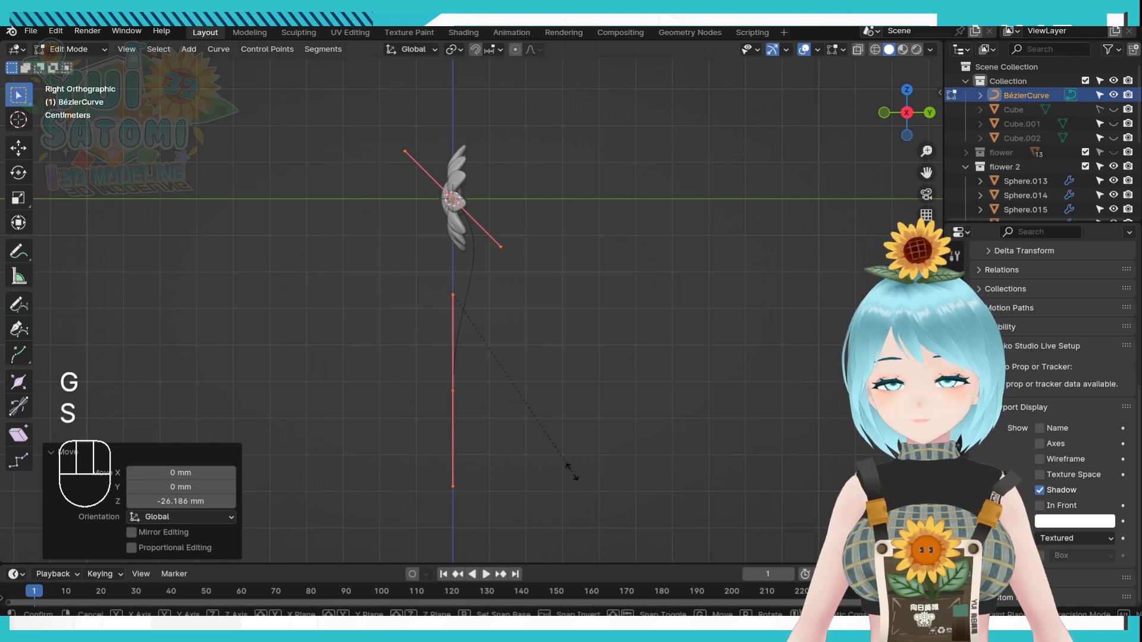
left_click(539, 439)
key("g")
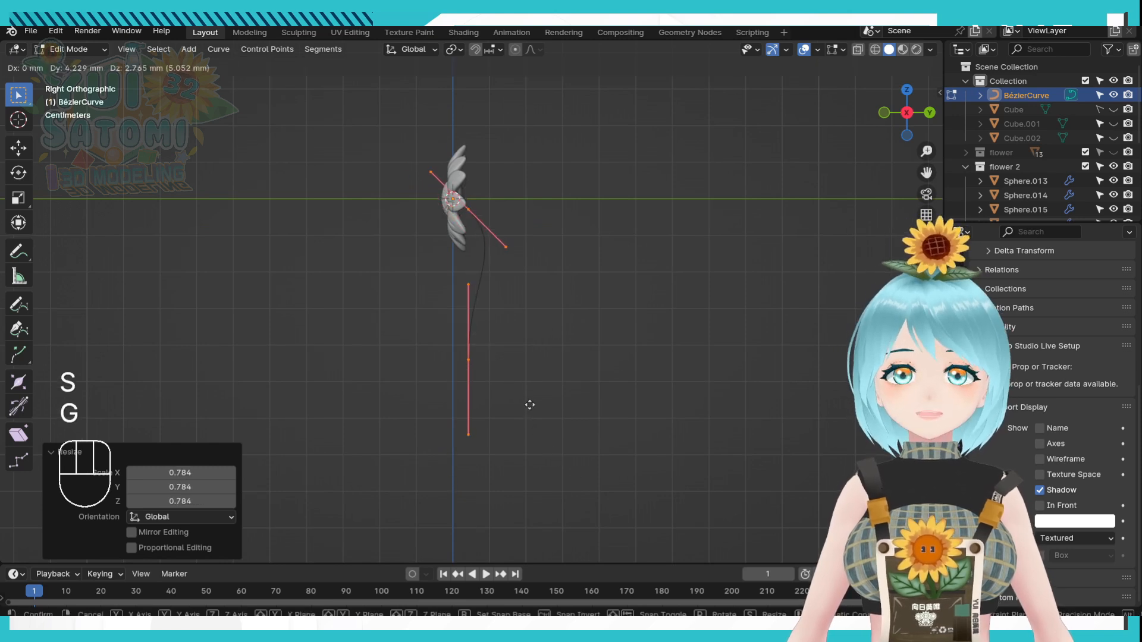
left_click(519, 398)
Subdivide the stem curve once between its upper and lower end points.
middle_click_drag(515, 301, 419, 297)
middle_click_drag(779, 276, 387, 306, "shift")
scroll(541, 306, "up", 5)
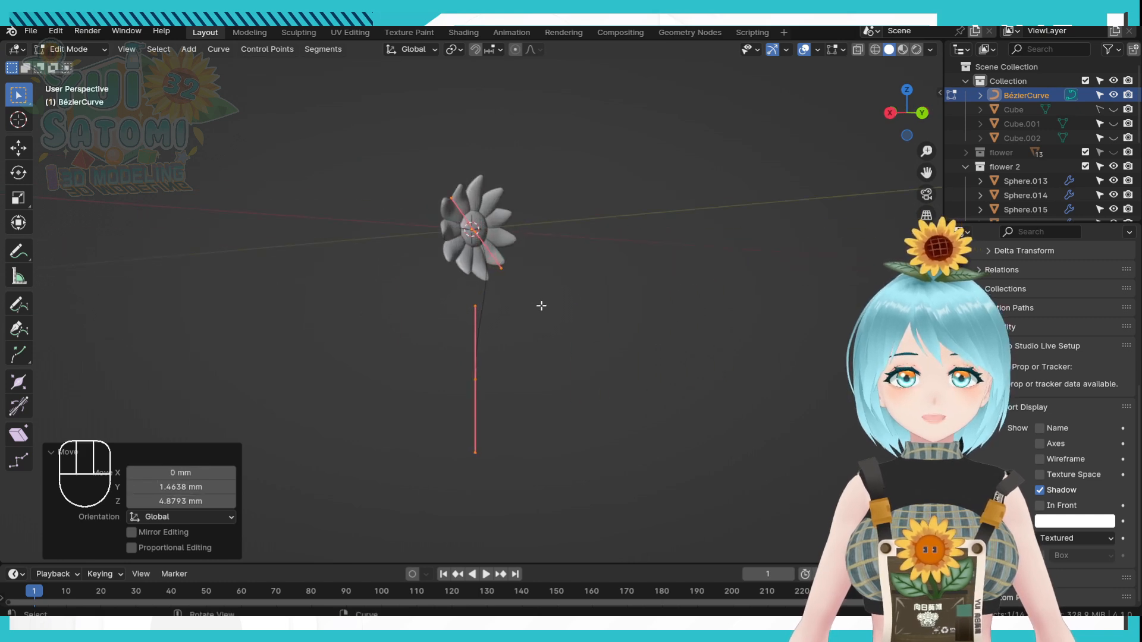
left_click(474, 194)
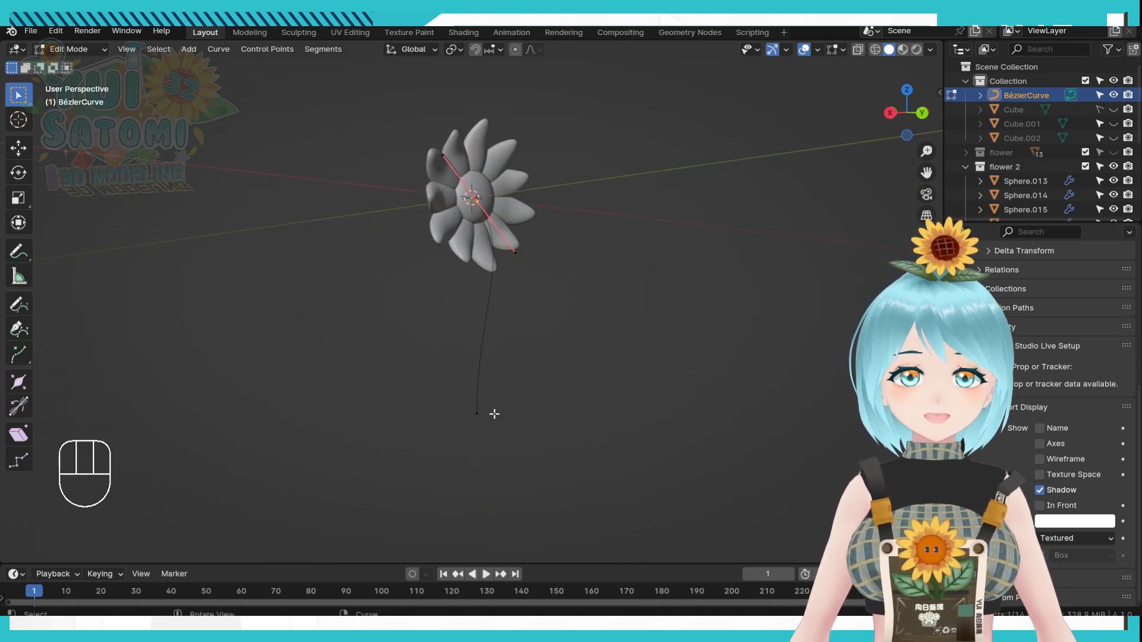
left_click(487, 409, "shift")
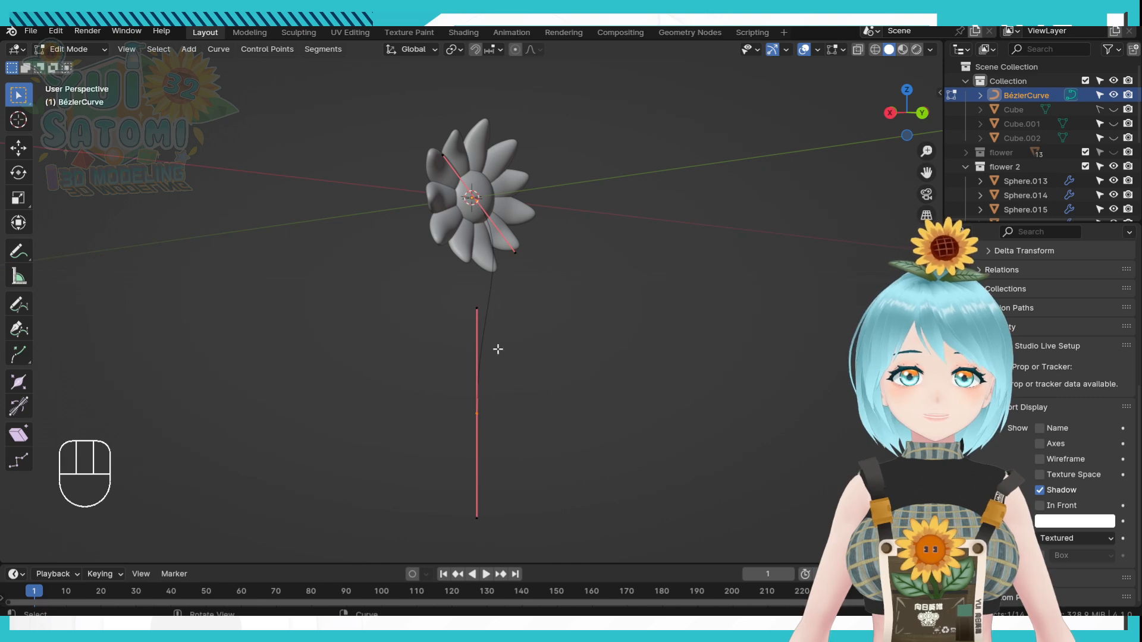
right_click(500, 282)
left_click(492, 231)
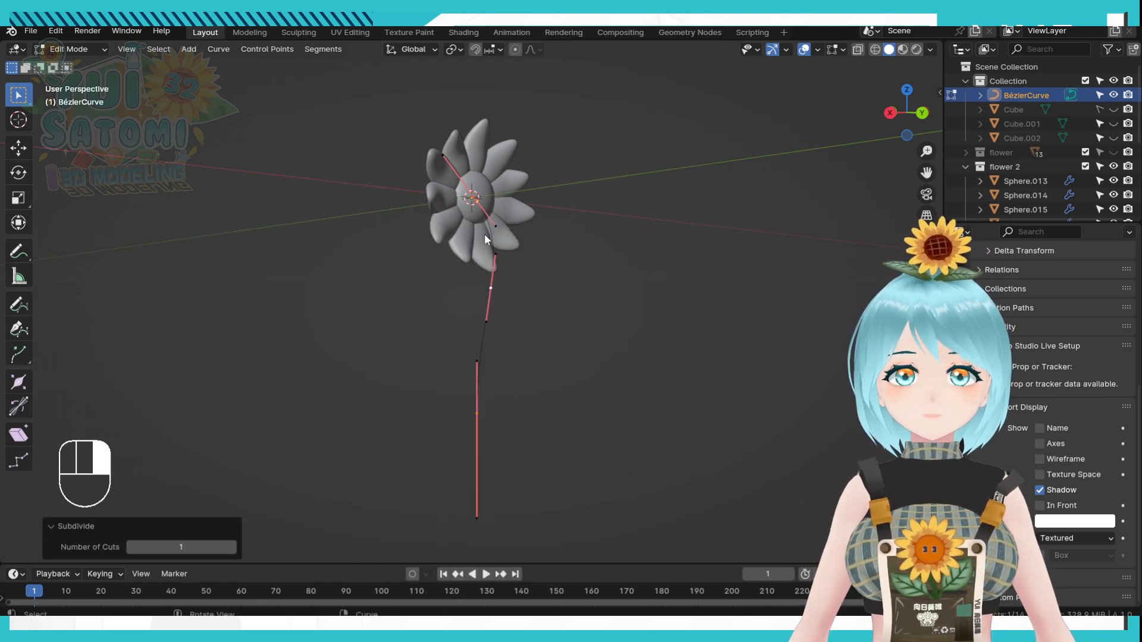
In the front view, move the stem's new middle control point about 2.8 mm in the negative X direction.
left_click(495, 288)
middle_click_drag(533, 314, 500, 325)
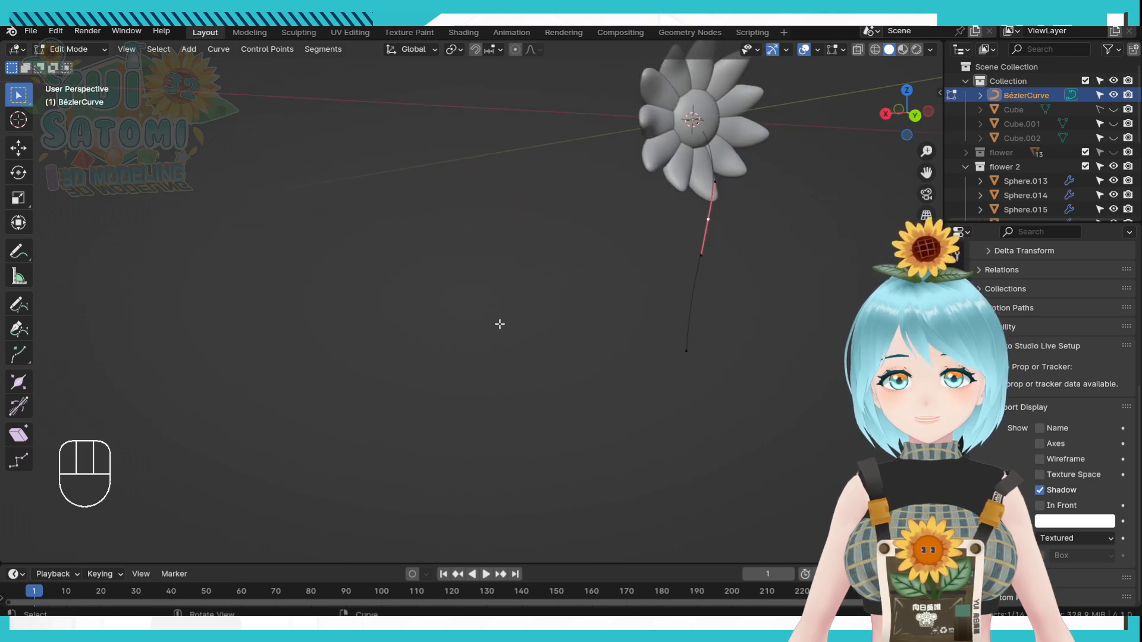
key("KP_1")
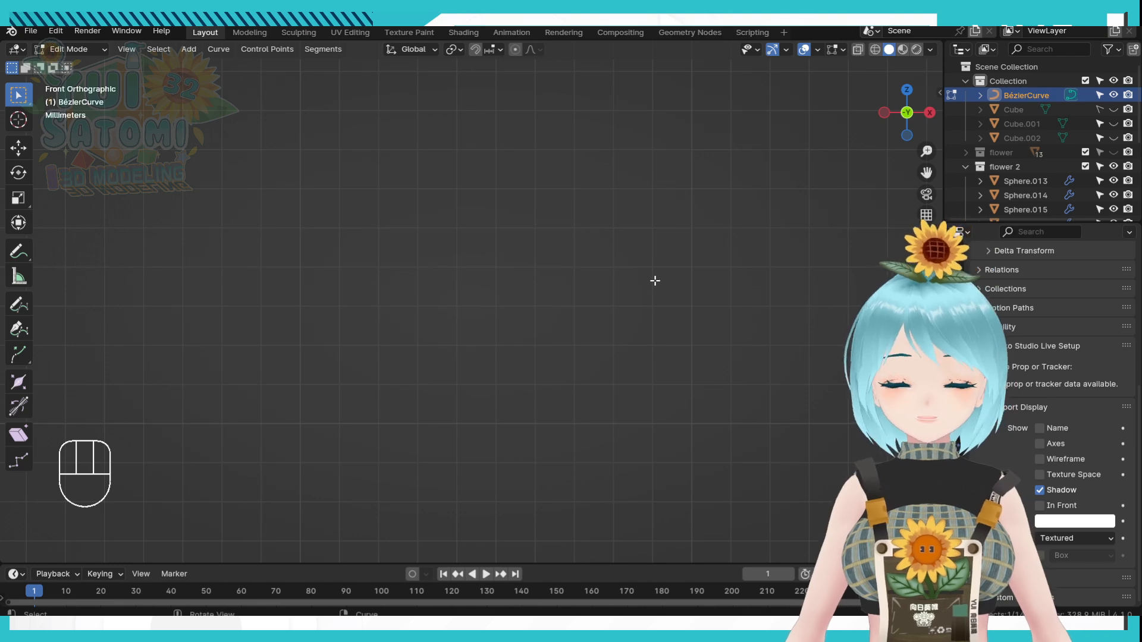
key("KP_Decimal")
middle_click_drag(649, 195, 637, 463, "shift")
scroll(632, 315, "down", 3)
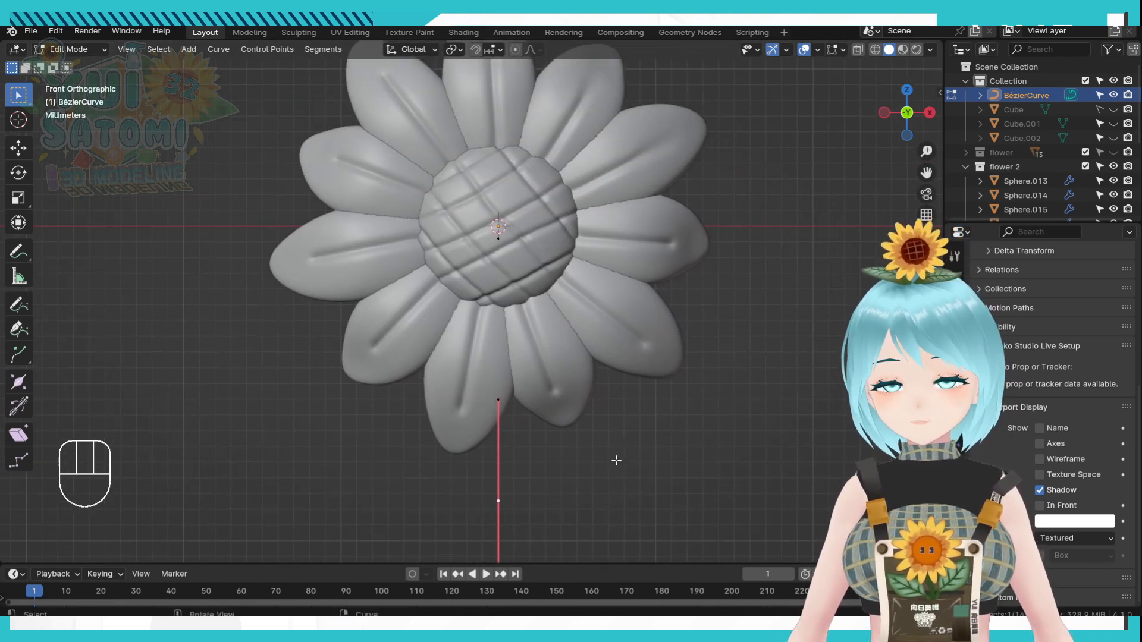
key("g")
key("x")
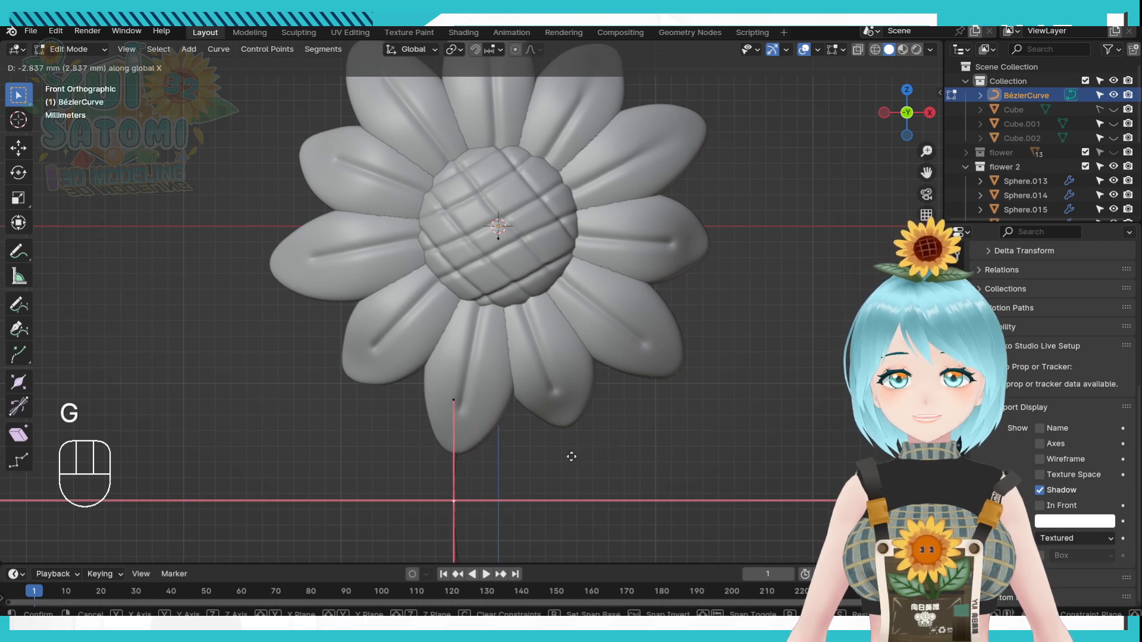
left_click(571, 457)
Turn on X-ray display and move the stem's middle control point about 1.8 mm further in negative X to strengthen the bend.
scroll(572, 453, "down", 2)
middle_click_drag(567, 434, 629, 350, "shift")
key("d")
left_click(616, 341)
scroll(613, 345, "down", 2)
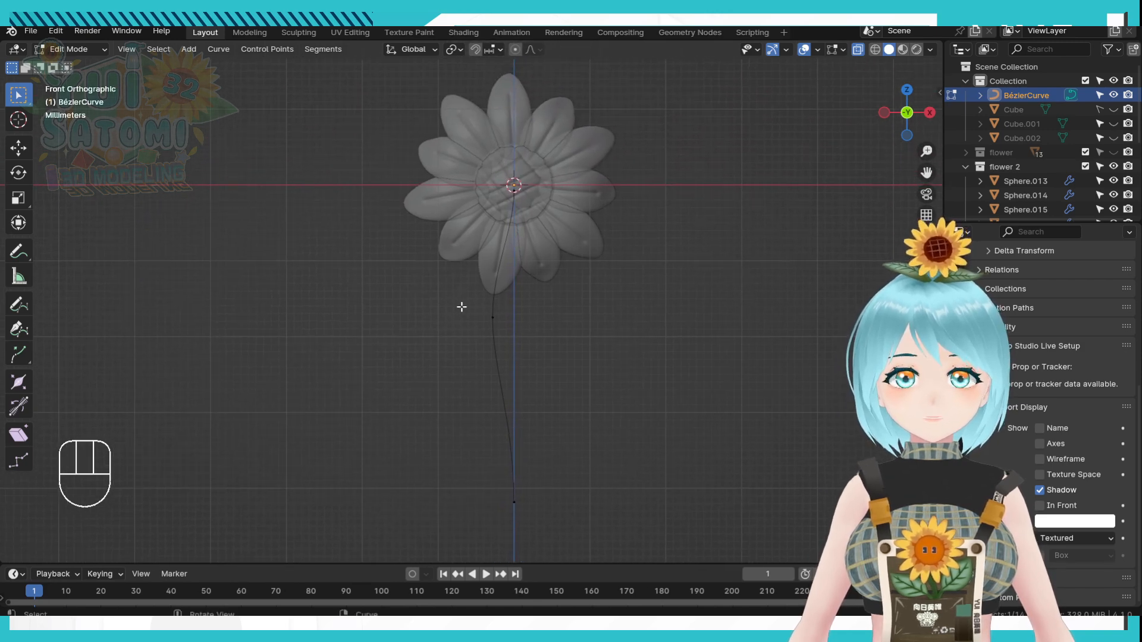
left_click_drag(461, 307, 530, 345)
key("g")
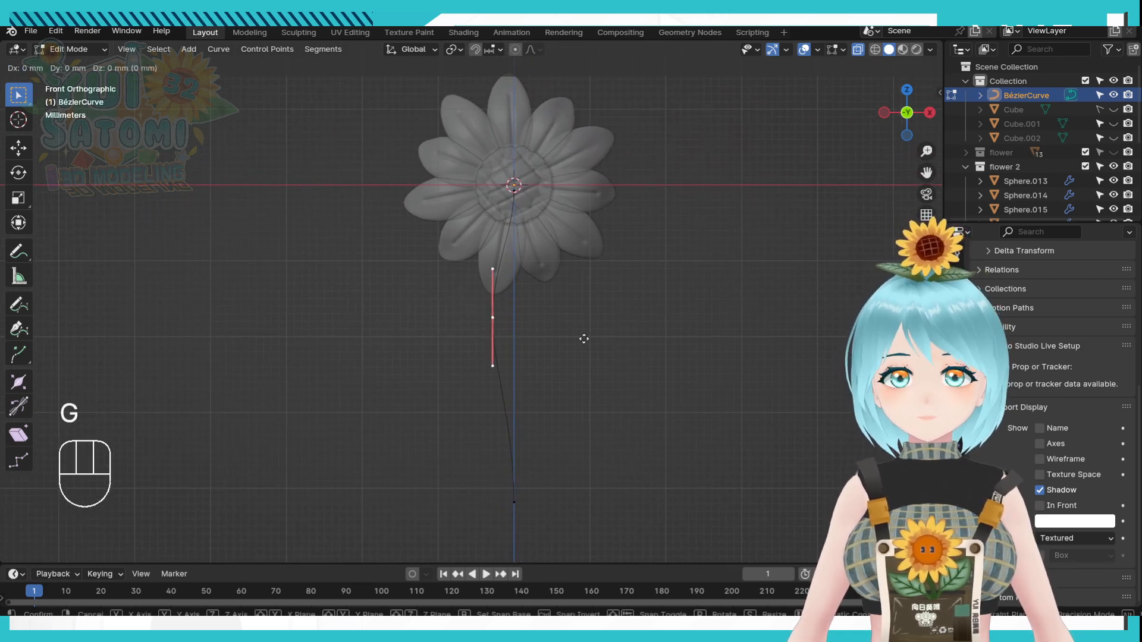
left_click(572, 334)
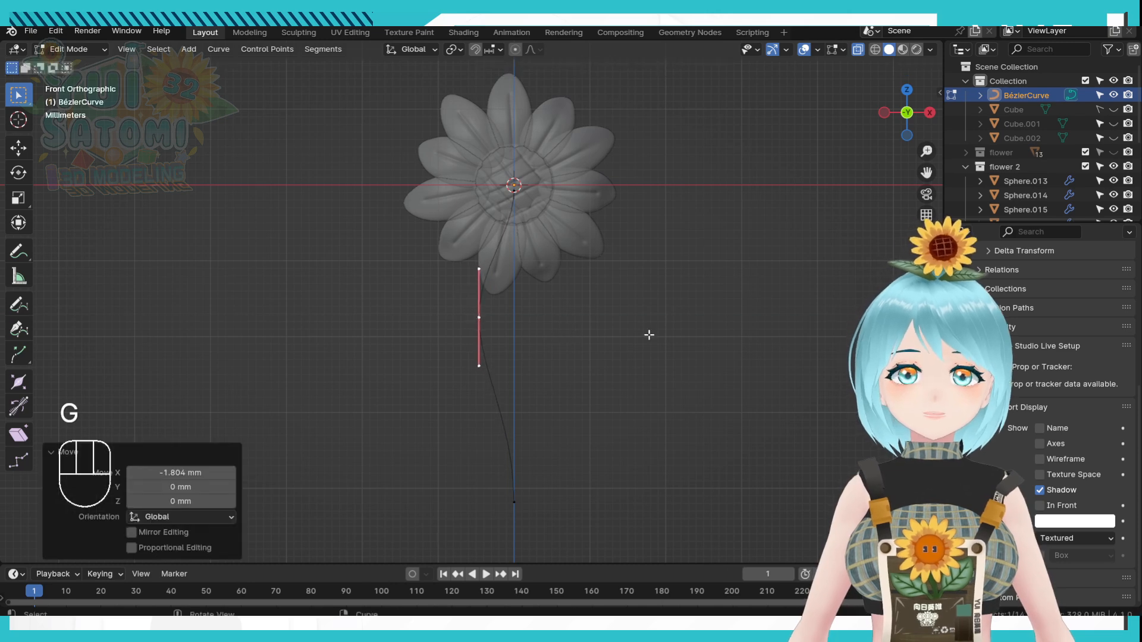
Give the stem curve a round bevel with a depth of 1 mm and fill its end caps.
key("Tab")
middle_click_drag(601, 299, 376, 327)
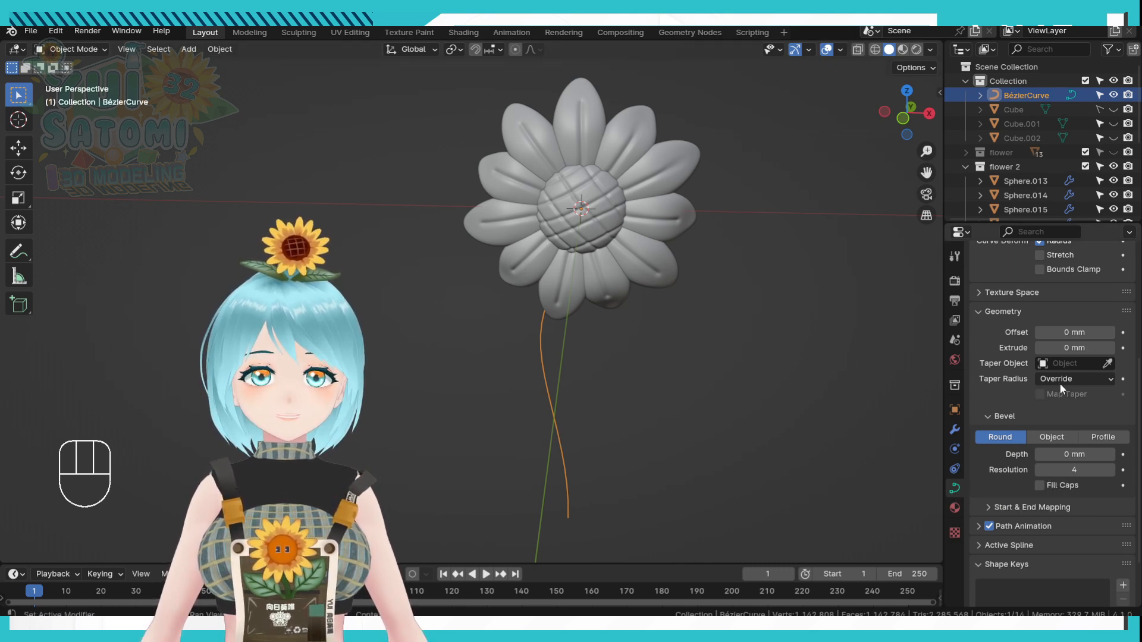
scroll(1060, 384, "up", 6)
scroll(1048, 379, "down", 6)
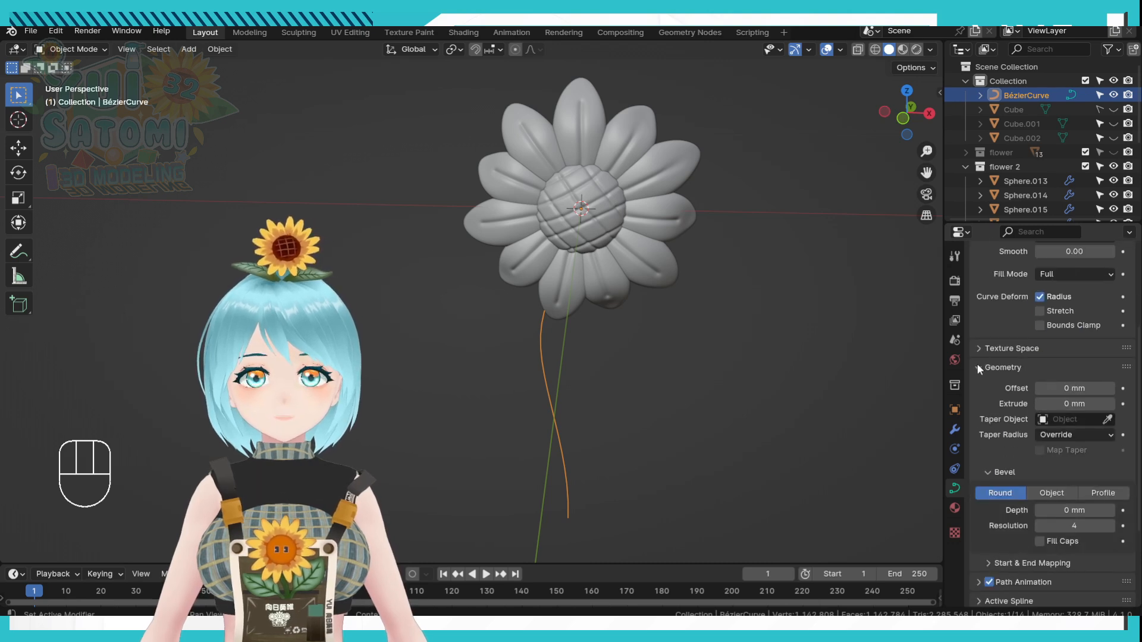
scroll(987, 396, "down", 1)
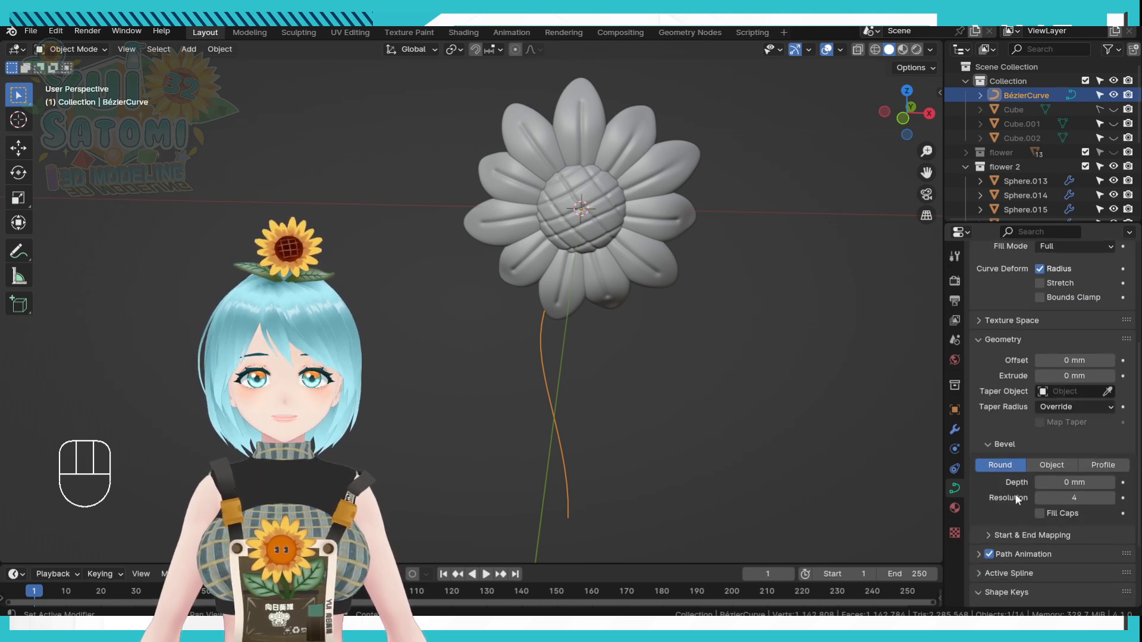
left_click(1059, 481)
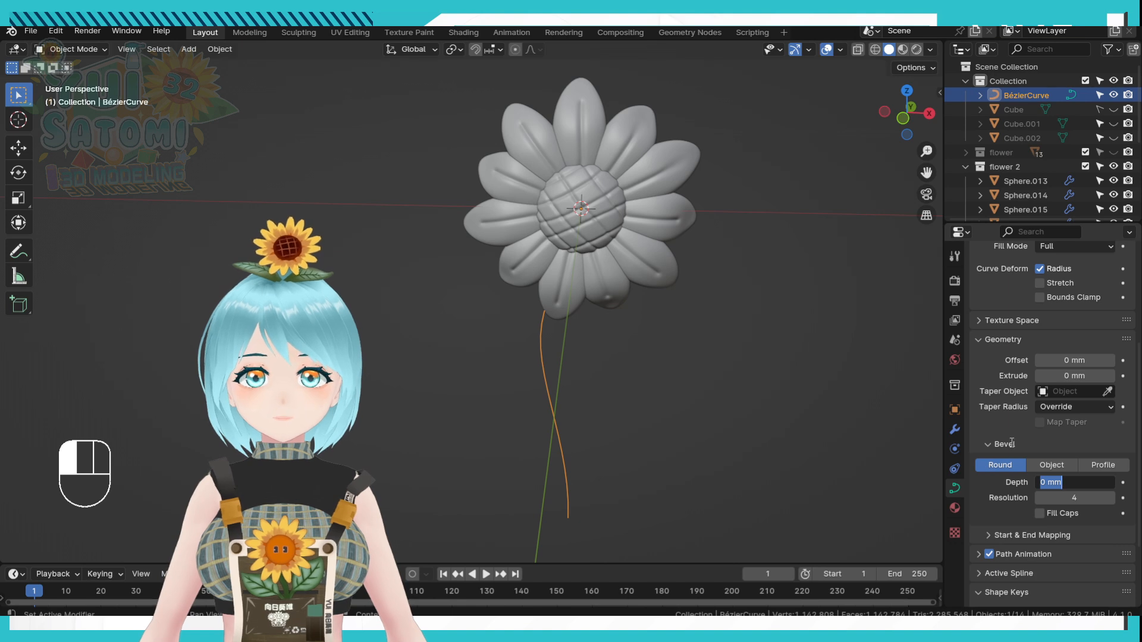
type("1")
key("Return")
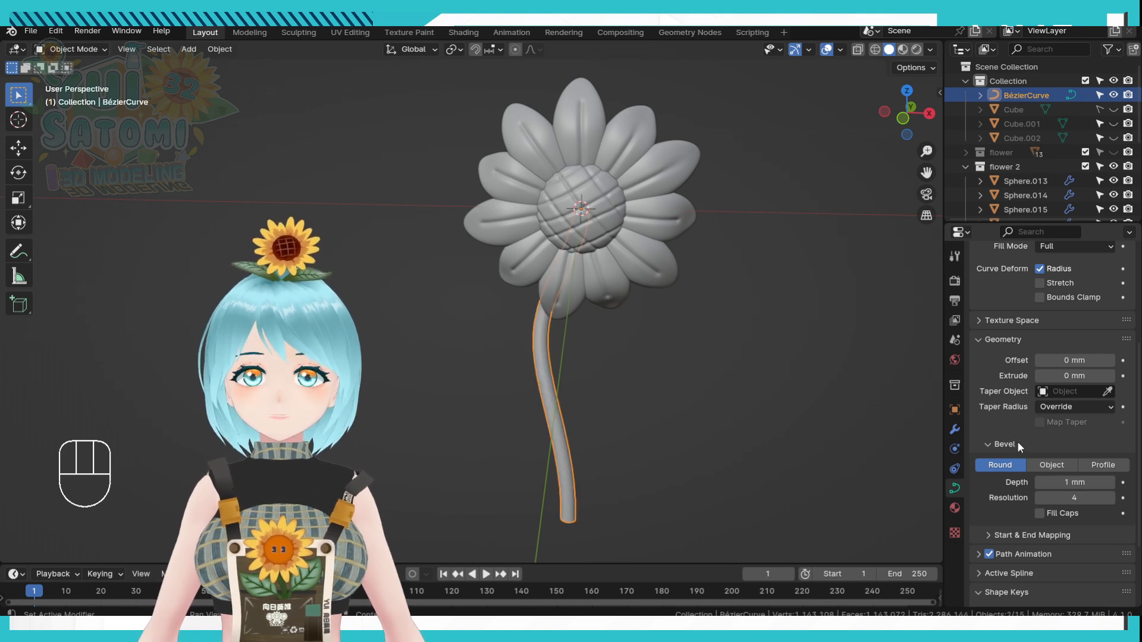
left_click(1041, 514)
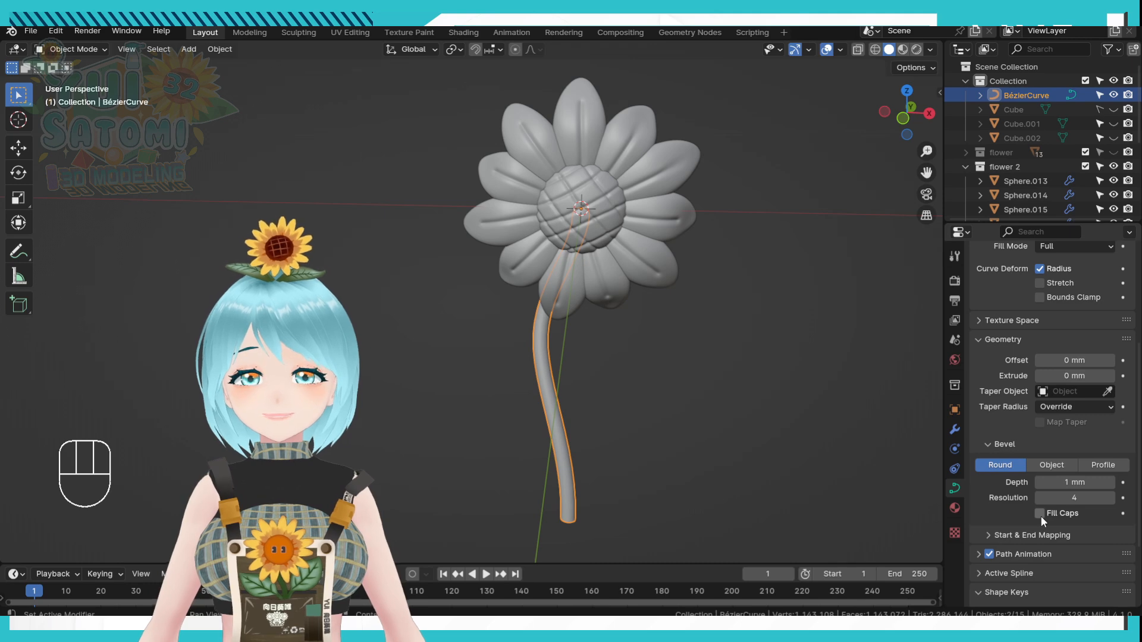
Add a cube mesh at the scene origin as the leaf's base and open it in Edit Mode.
mouse_move(687, 380)
middle_mouse_down()
mouse_move(459, 366)
mouse_move(686, 368)
middle_mouse_up()
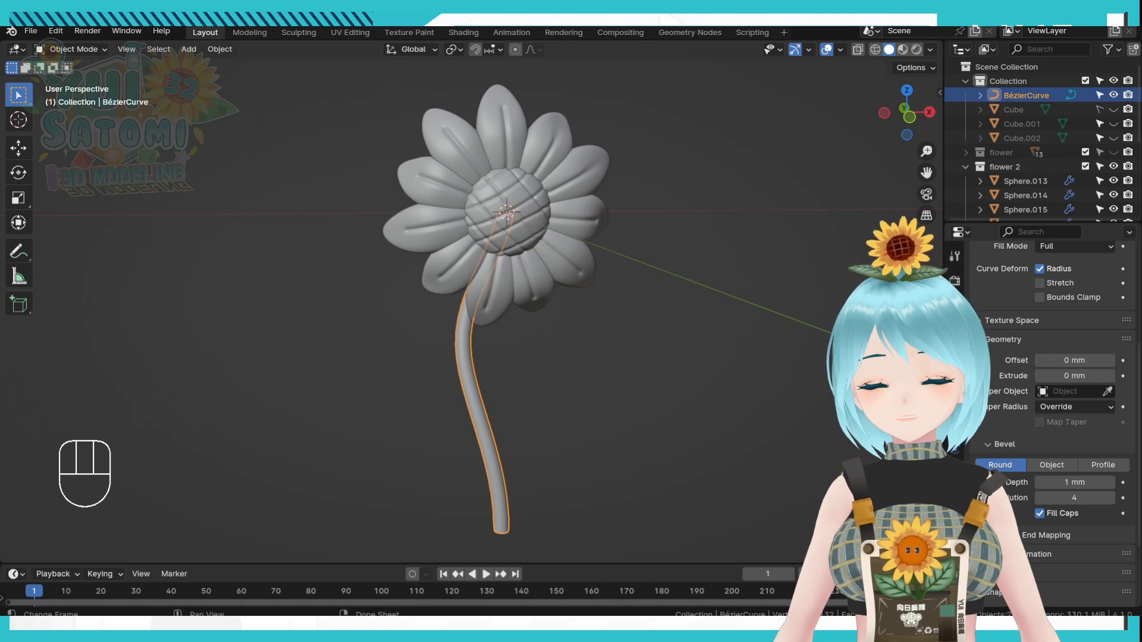
middle_click_drag(635, 379, 608, 378, "shift")
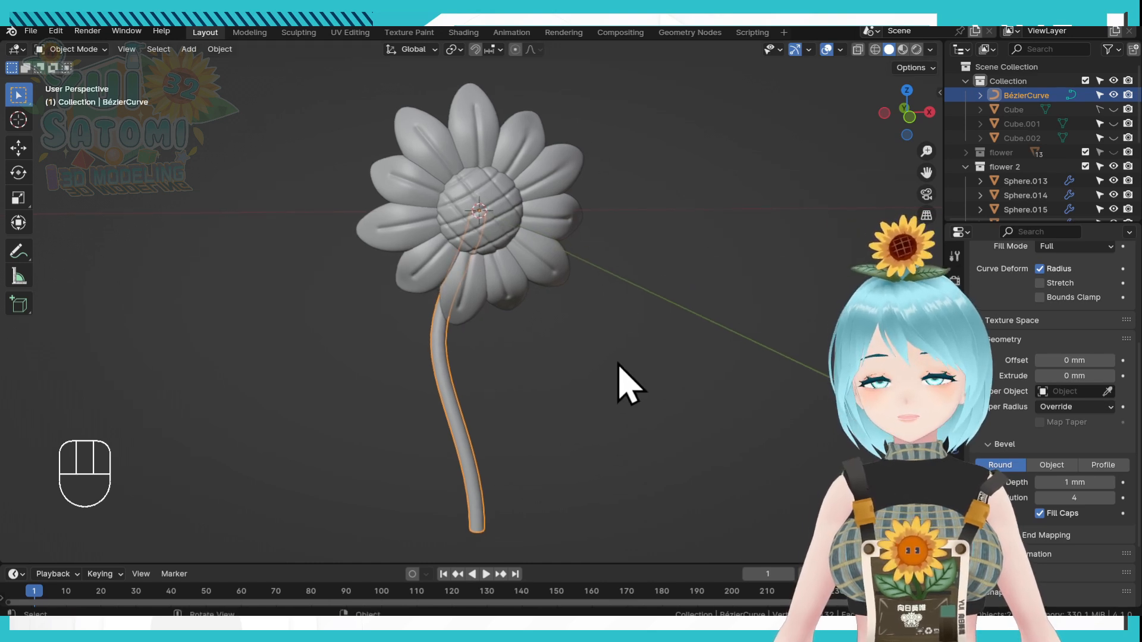
left_click(617, 362)
key("shift+a")
mouse_move(612, 344)
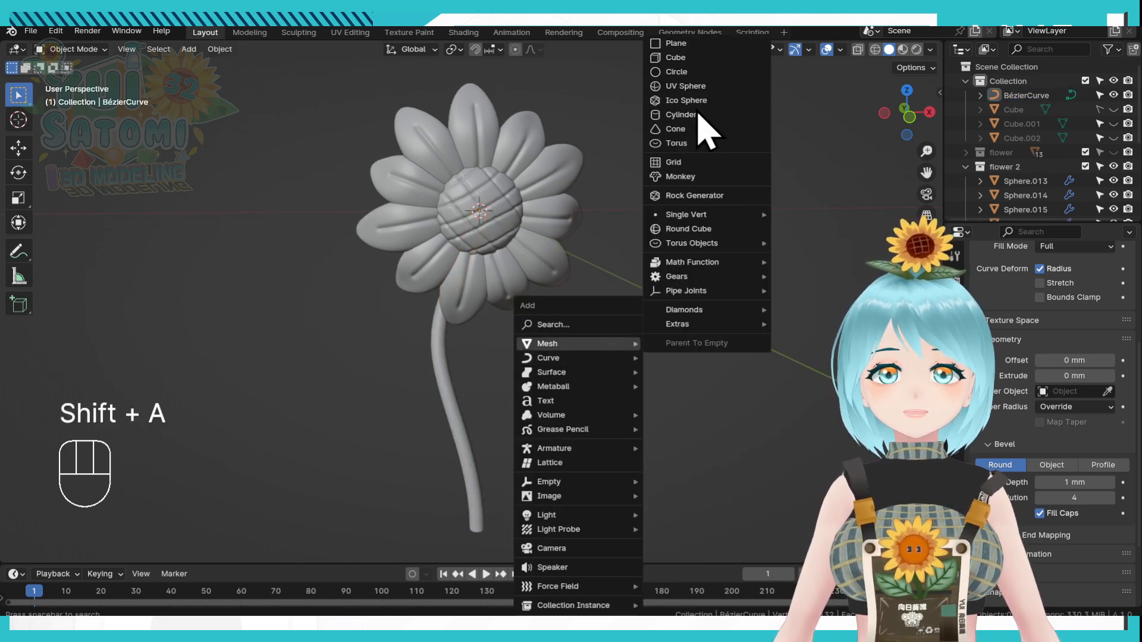
left_click(703, 59)
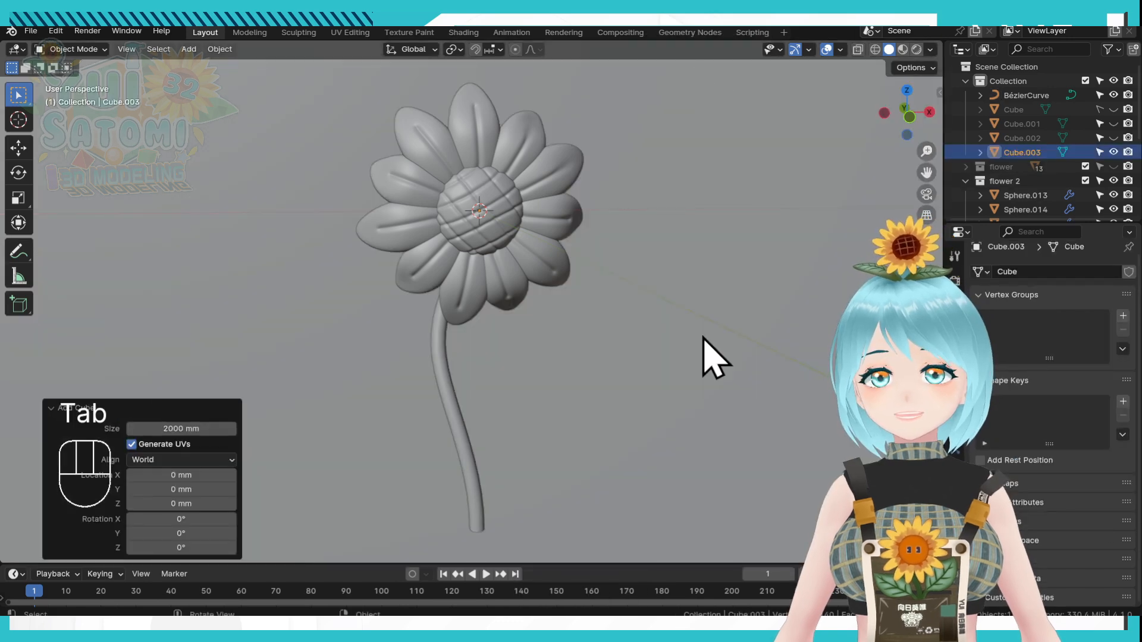
key("Tab")
scroll(705, 345, "down", 2)
scroll(704, 337, "down", 10)
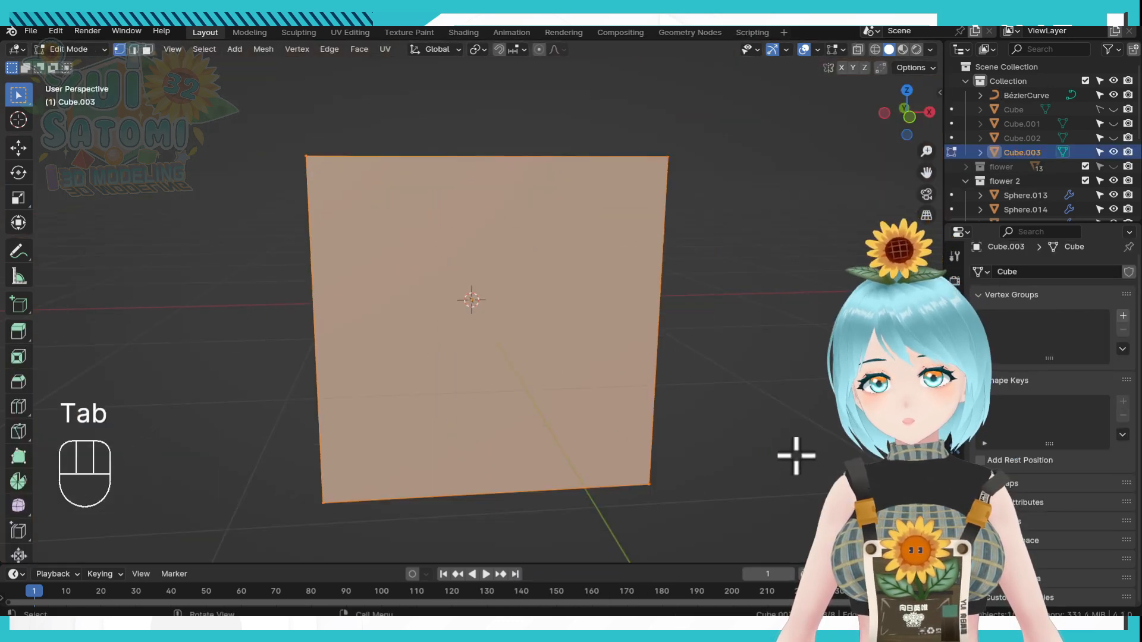
Turn on X-ray display and scale the cube down in three passes of about 0.217, 0.099 and 0.404, slightly smaller than the flower.
key("alt+z")
key("d")
key("s")
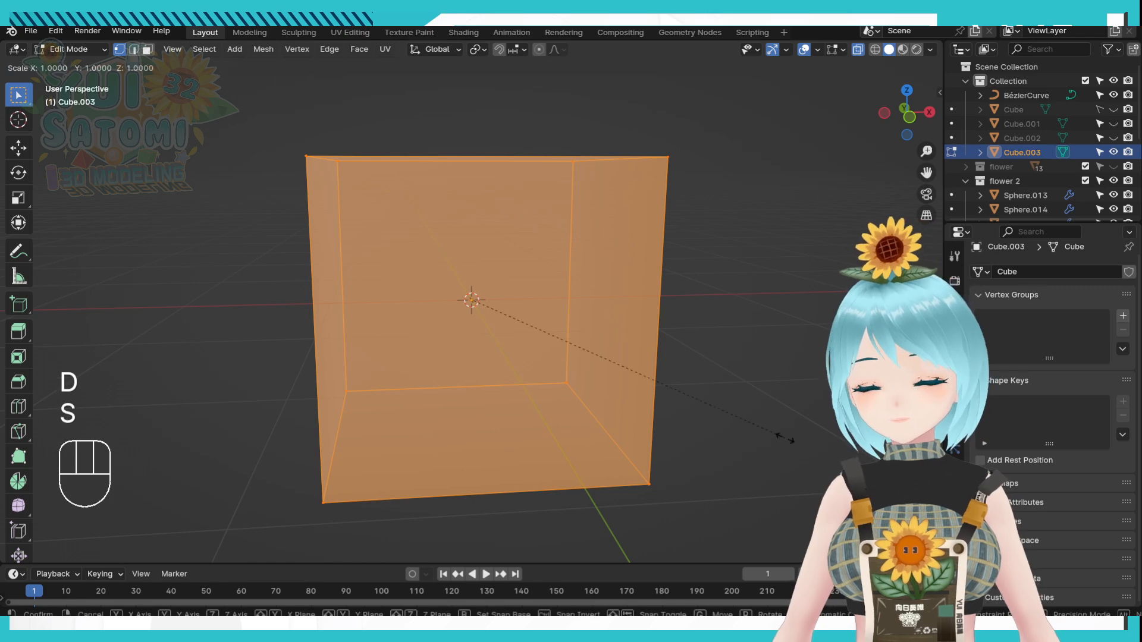
left_click(530, 344)
scroll(553, 348, "up", 7)
key("s")
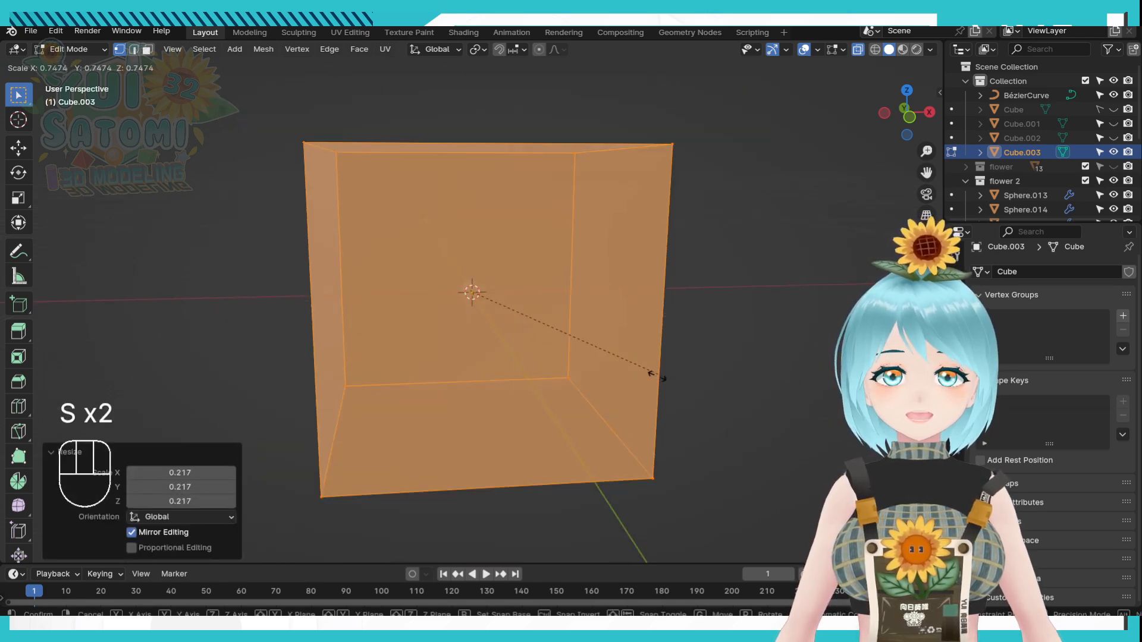
left_click(510, 326)
scroll(604, 365, "up", 10)
scroll(604, 366, "up", 1)
key("s")
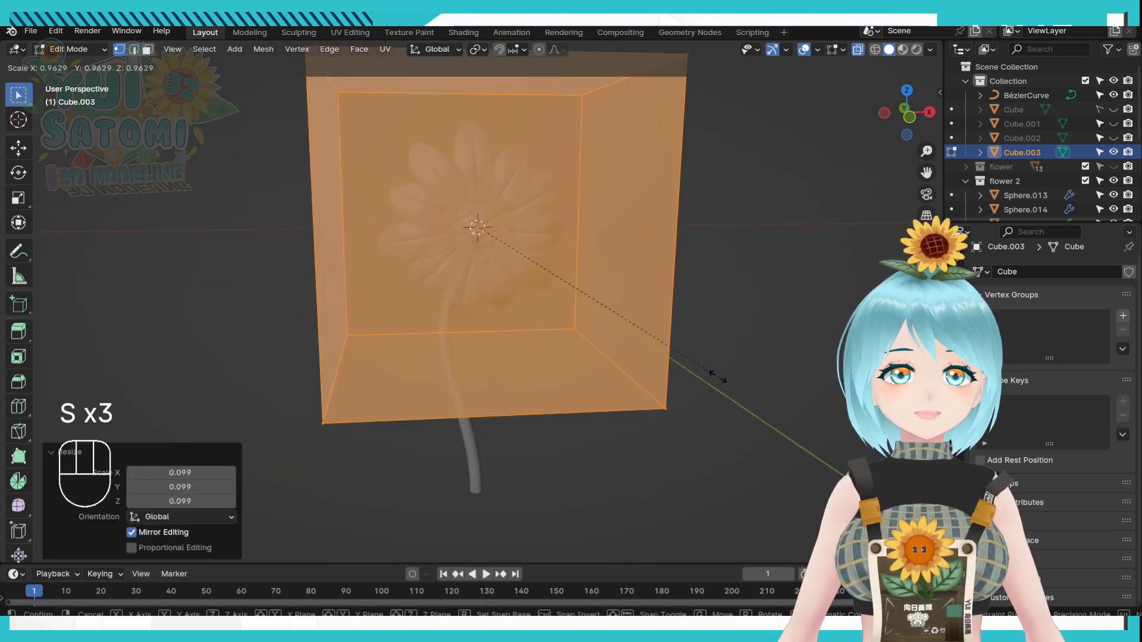
left_click(573, 302)
In the right view, flatten the cube along Y to a scale of about 0.19.
key("KP_3")
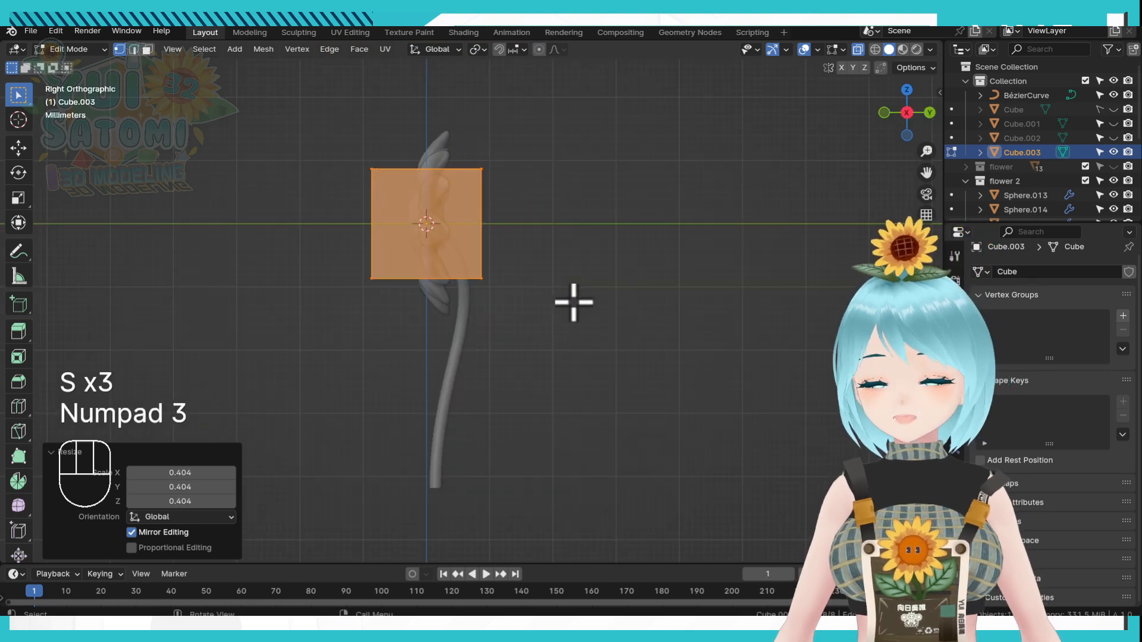
key("s")
key("y")
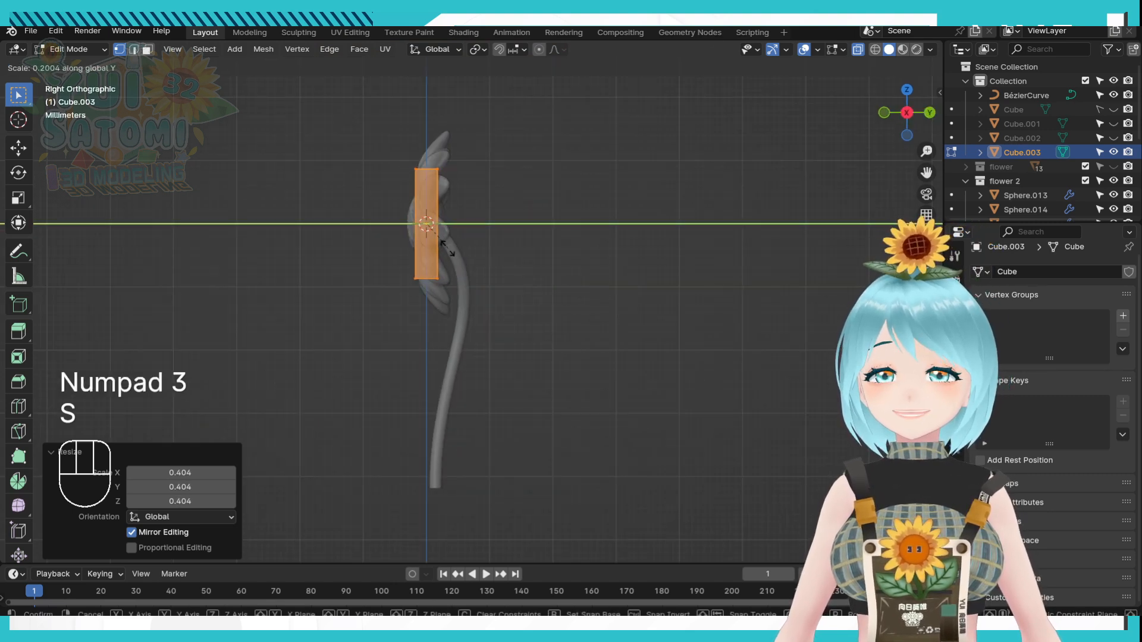
left_click(449, 249)
In the front view, move the block about 8.2 mm in X and -21.9 mm in Z beside the stem, and narrow it in X to about 0.7.
key("KP_1")
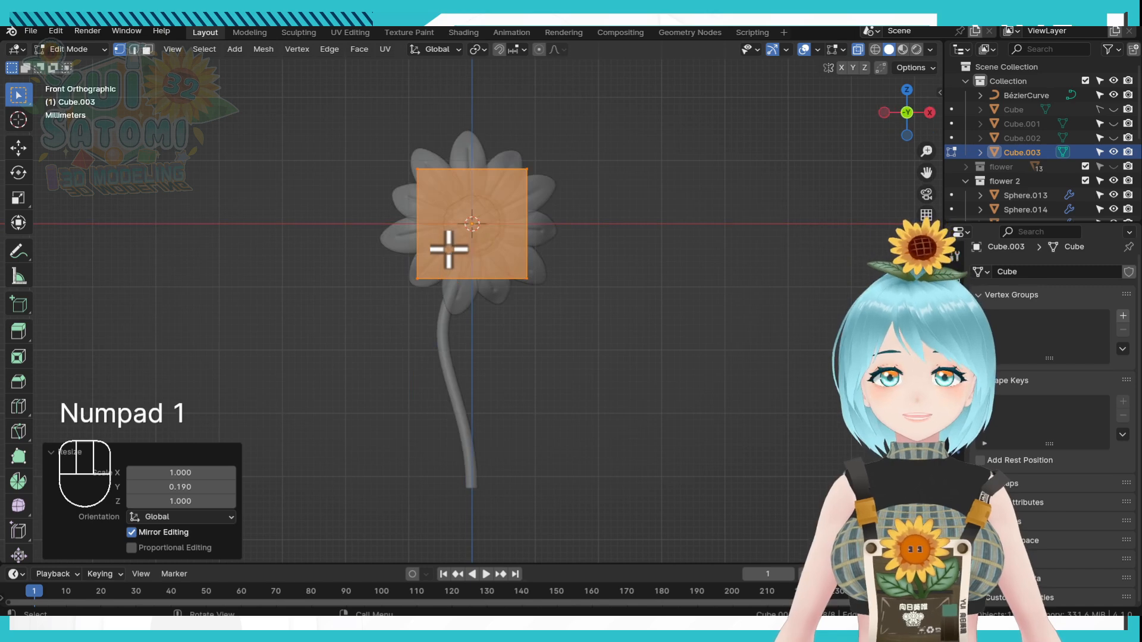
key("g")
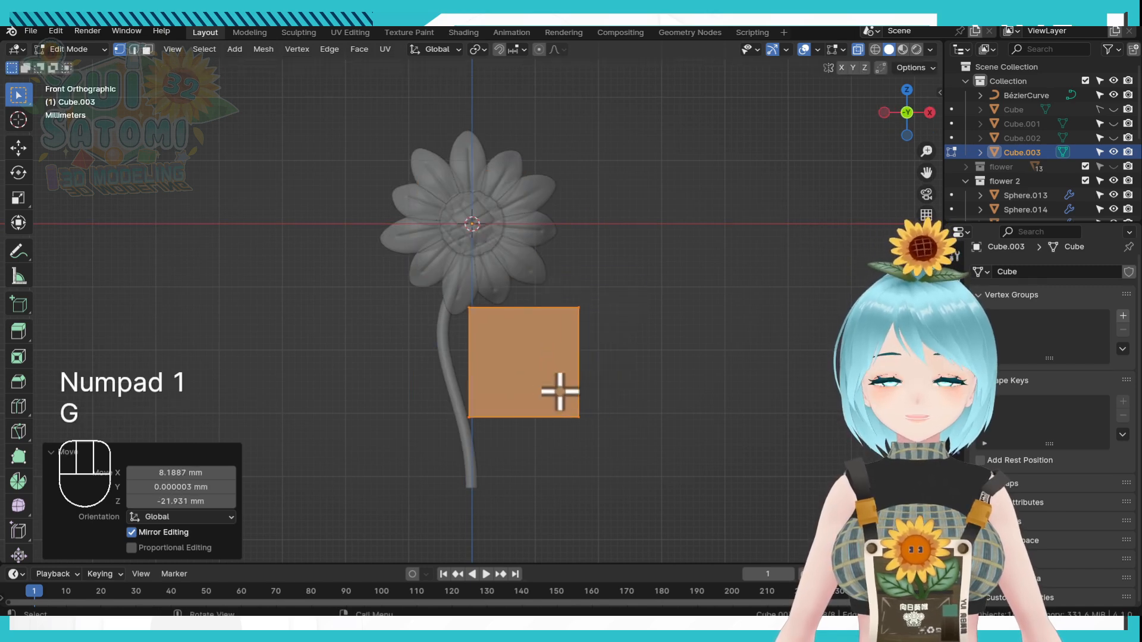
scroll(556, 388, "up", 2)
left_click(605, 369)
key("s")
key("x")
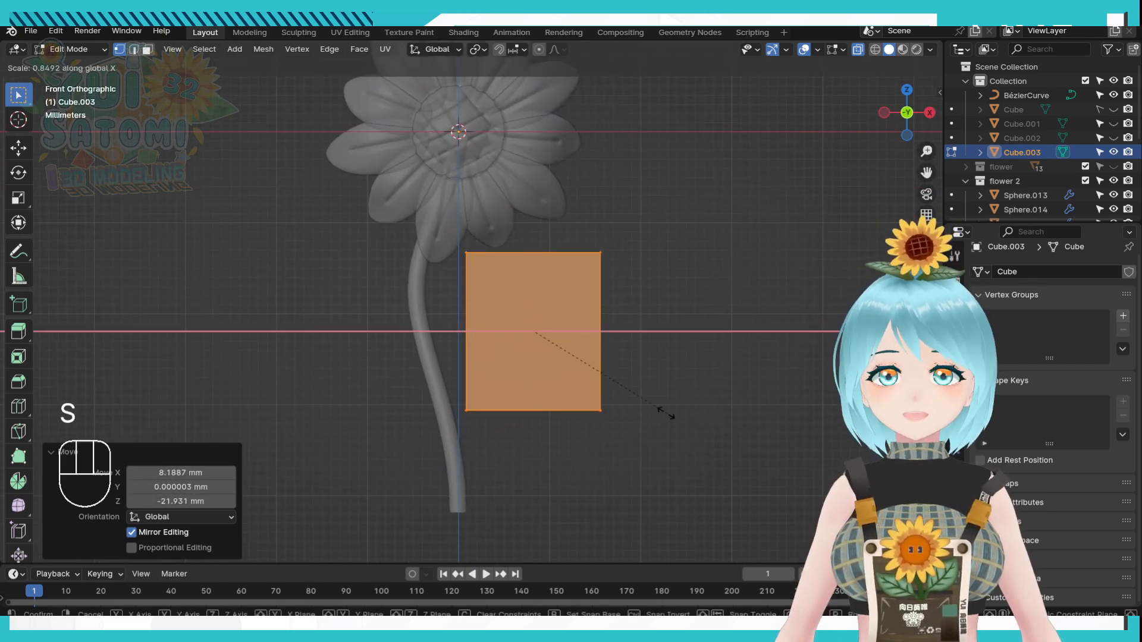
left_click(626, 396)
Add one centred vertical loop cut and three evenly spaced horizontal loop cuts to the leaf block.
key("ctrl+r")
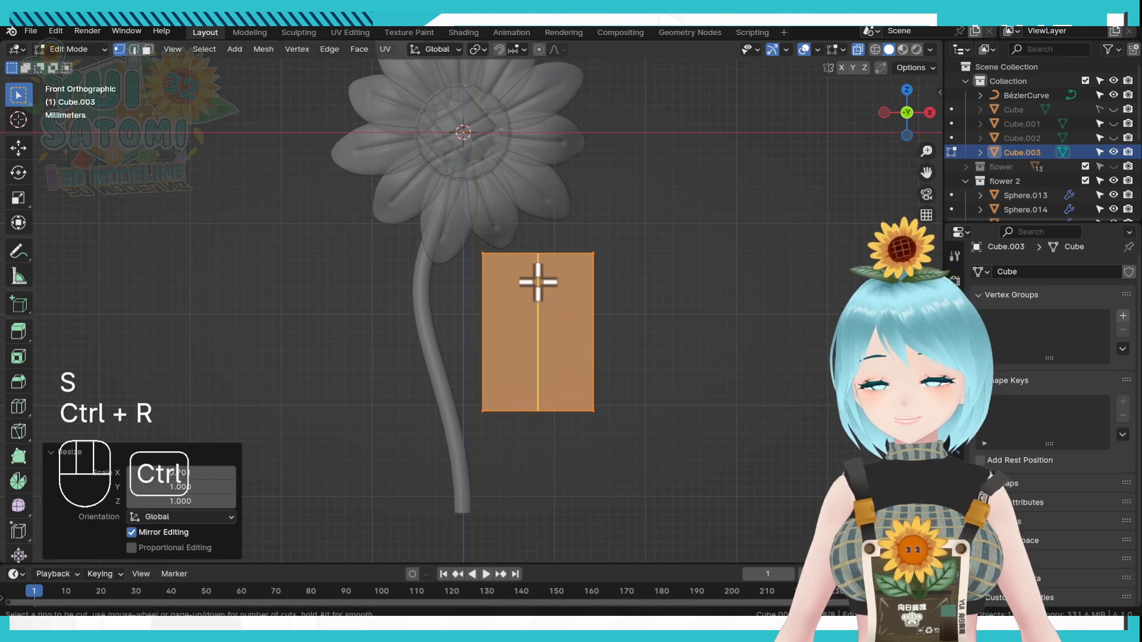
left_click(538, 274)
right_click(539, 273)
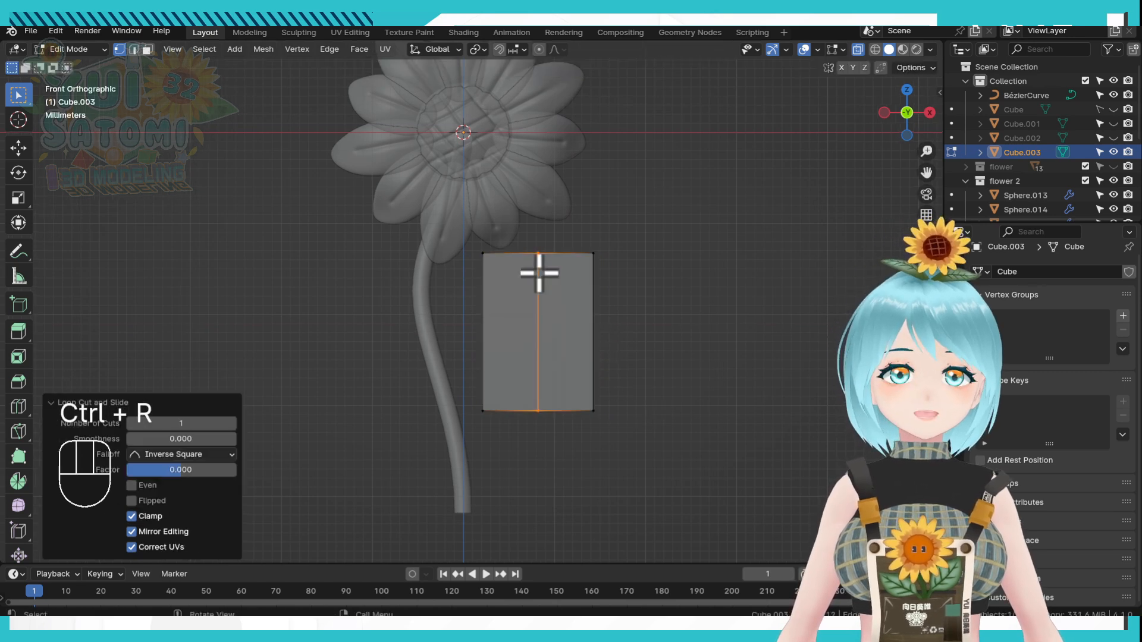
key("ctrl+r")
scroll(566, 342, "up", 2)
left_click(566, 342)
right_click(566, 342)
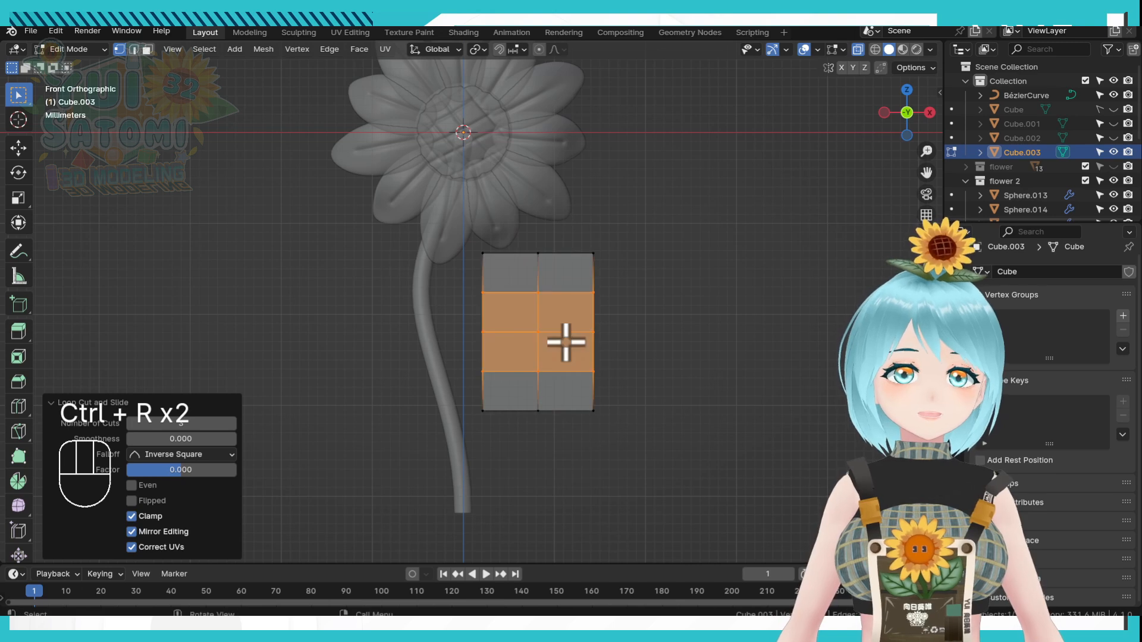
Taper the leaf block's top row of vertices by scaling it to about 0.357 along X.
left_click_drag(467, 225, 634, 277)
key("s")
key("x")
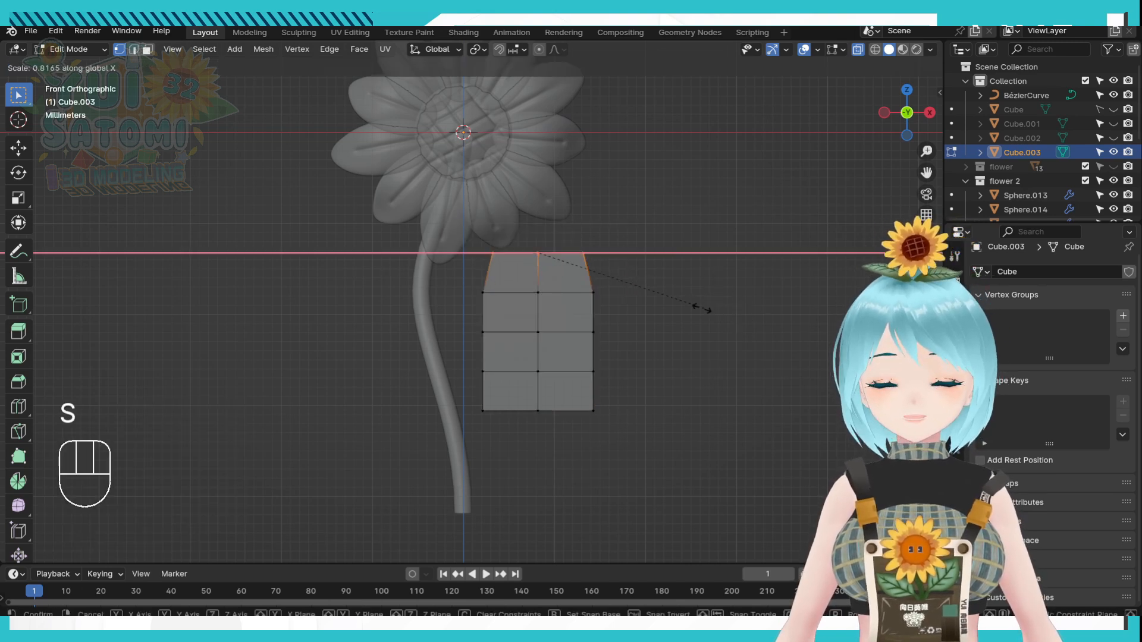
left_click(607, 283)
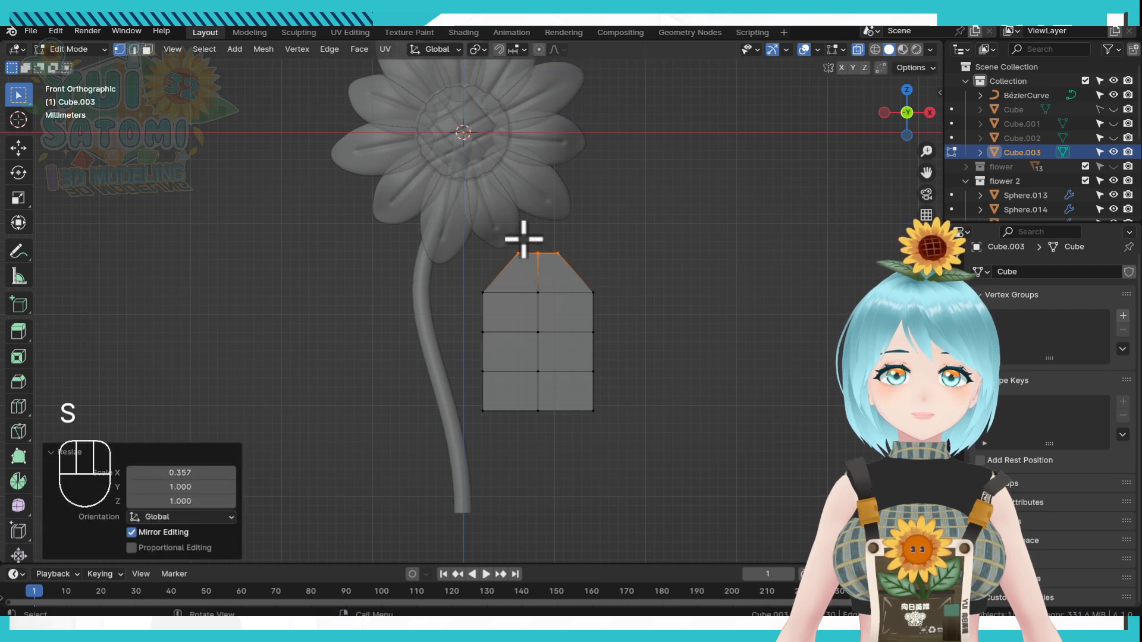
Raise the middle vertices of the leaf's top edge about 0.98 mm in Z to form a pointed tip.
scroll(543, 275, "up", 3)
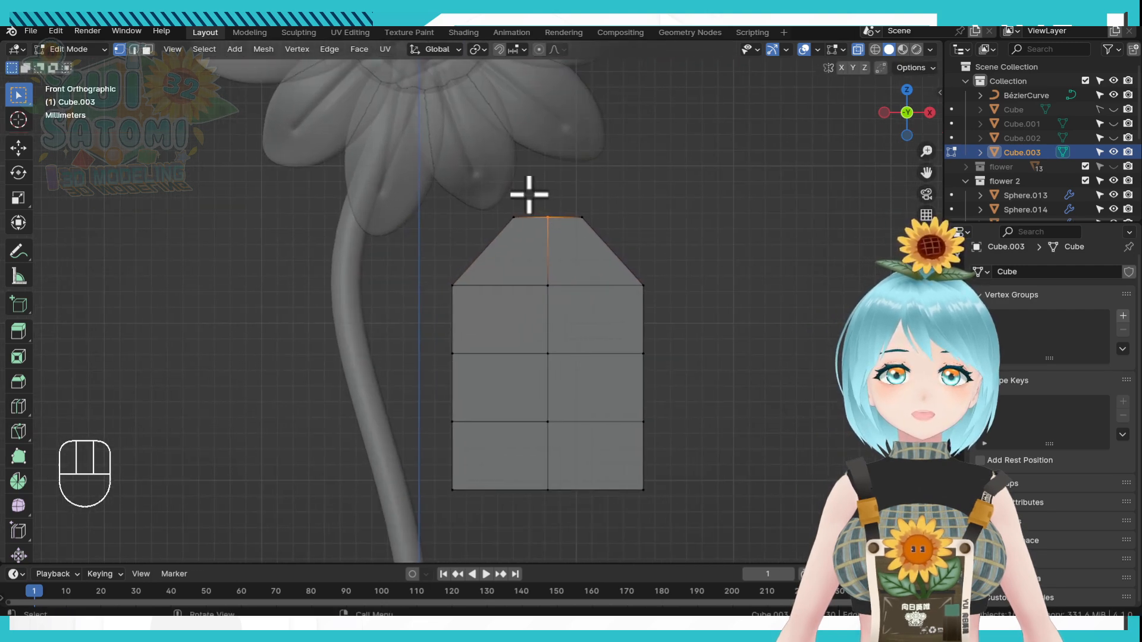
left_click_drag(529, 195, 566, 246)
mouse_move(595, 291)
middle_mouse_down("shift")
mouse_move(586, 280)
mouse_move(542, 334)
mouse_move(606, 294)
mouse_move(606, 265)
mouse_move(601, 308)
middle_mouse_up("shift")
scroll(593, 266, "down", 3)
scroll(602, 326, "up", 3)
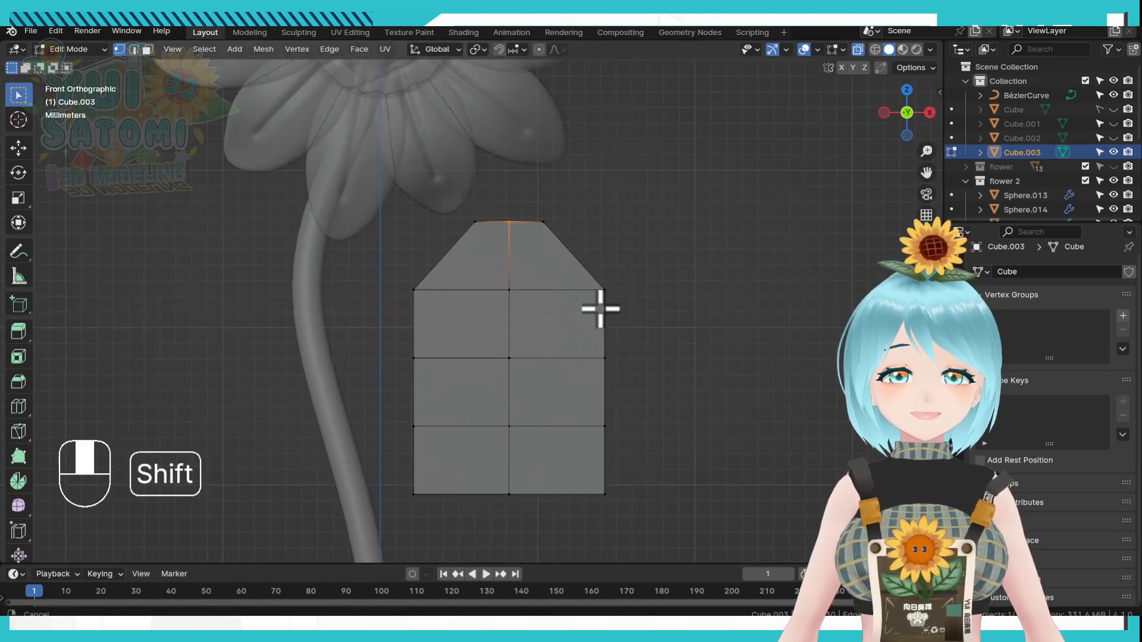
key("g")
left_click(599, 287)
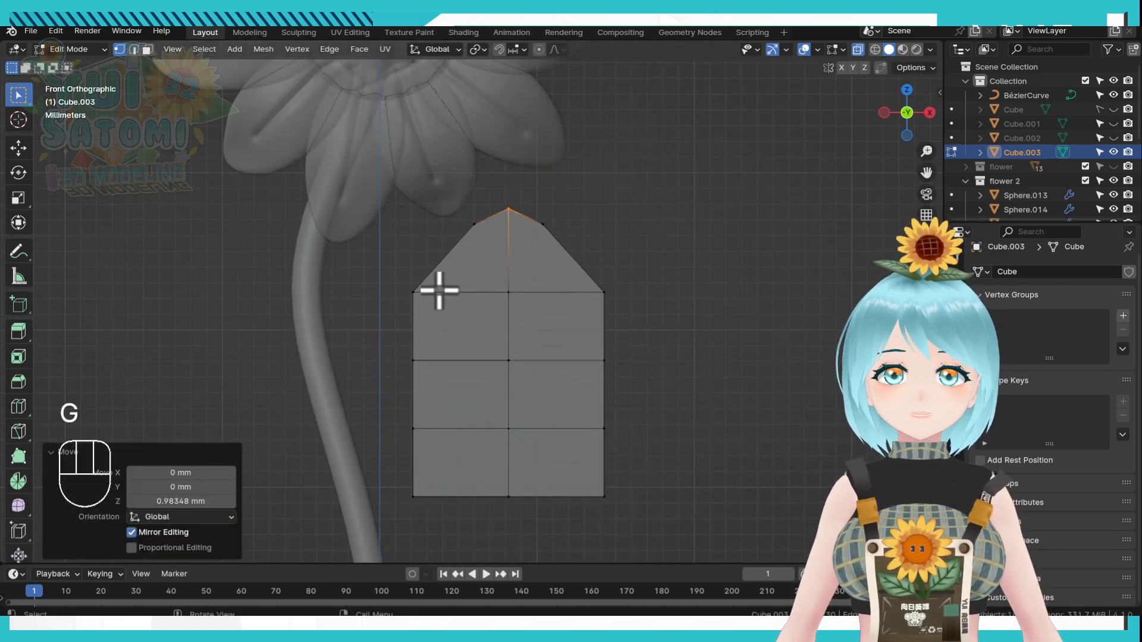
Scale the outer vertices of the second row below the leaf tip to about 0.826 along X.
left_click_drag(380, 274, 474, 334)
left_click(603, 292, "shift")
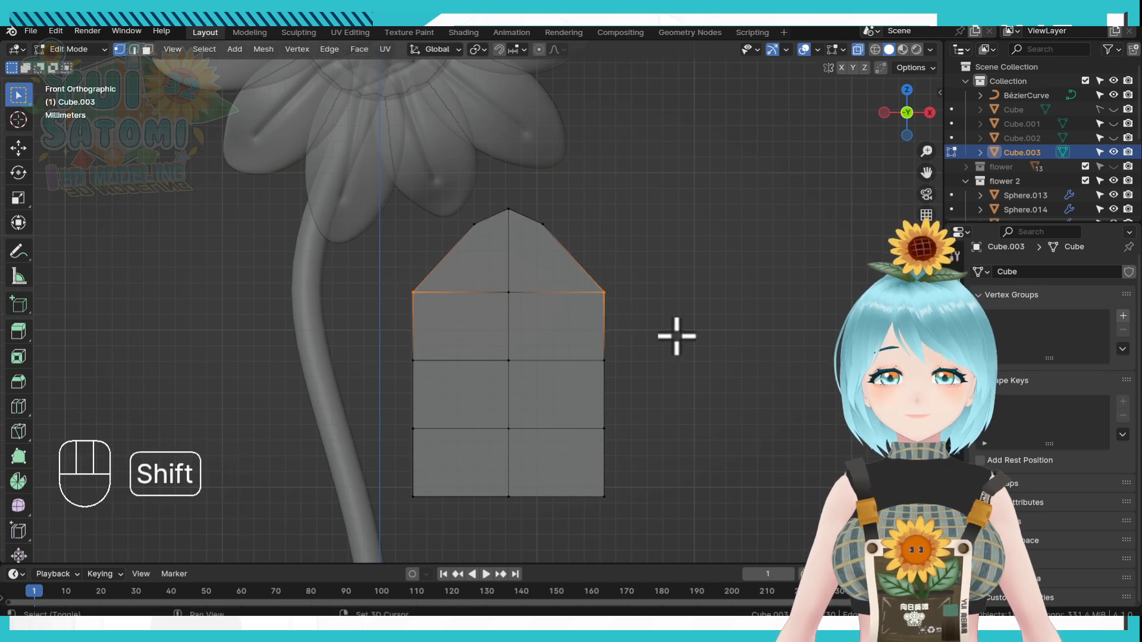
key("s")
key("x")
left_click(678, 339)
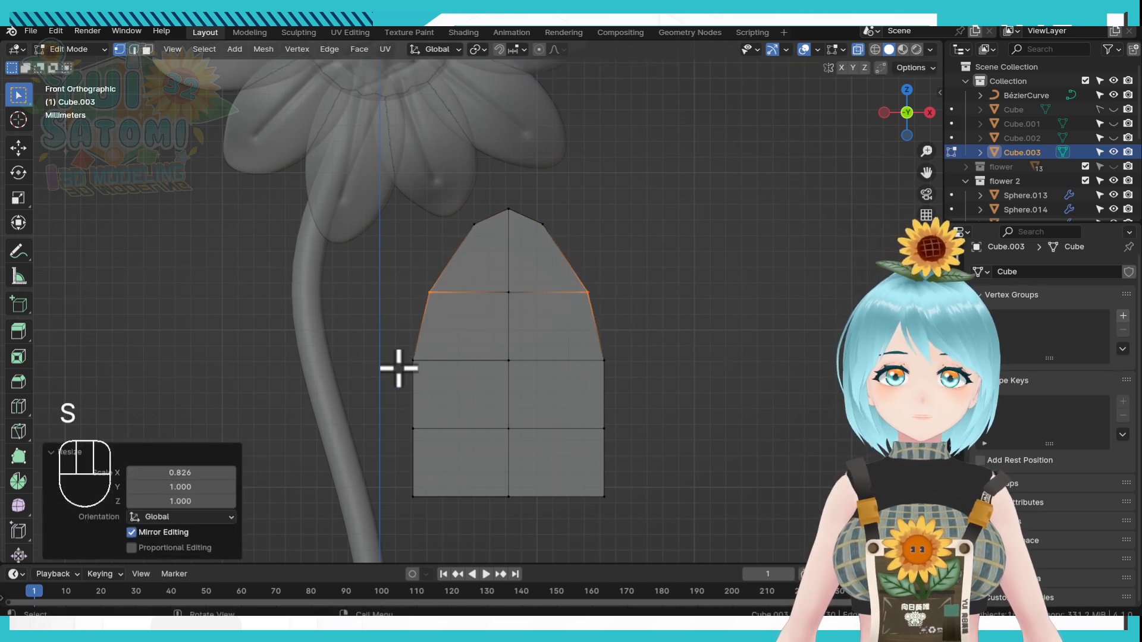
Lengthen the leaf by moving its bottom row of vertices about 3.86 mm down along Z.
left_click_drag(400, 462, 627, 528)
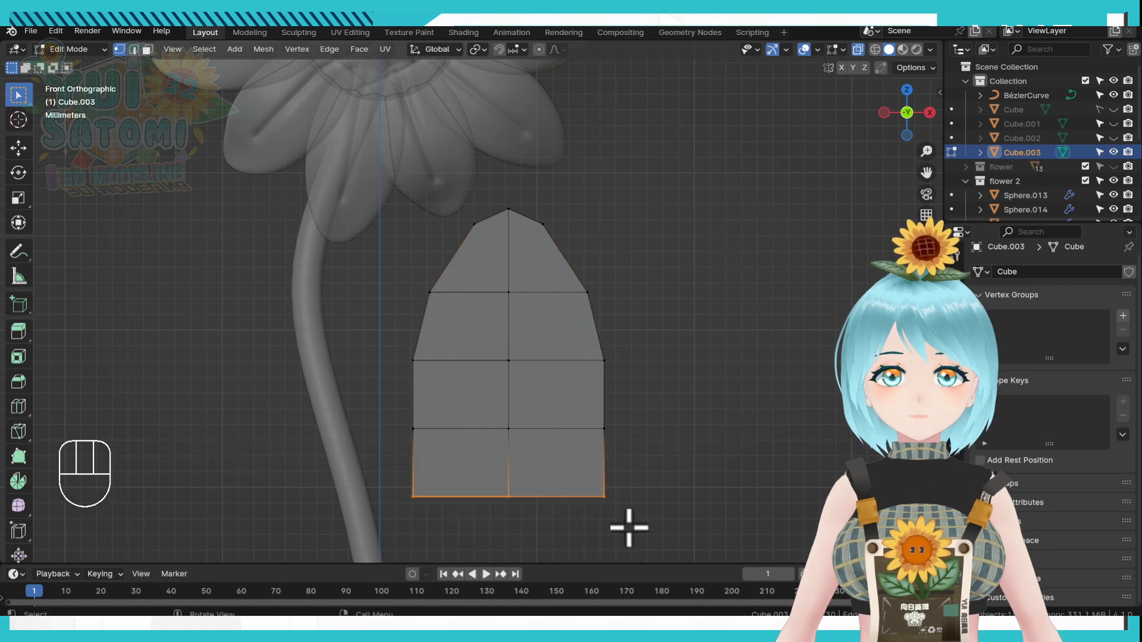
middle_click_drag(627, 527, 638, 411, "shift")
key("g")
key("z")
left_click(629, 474)
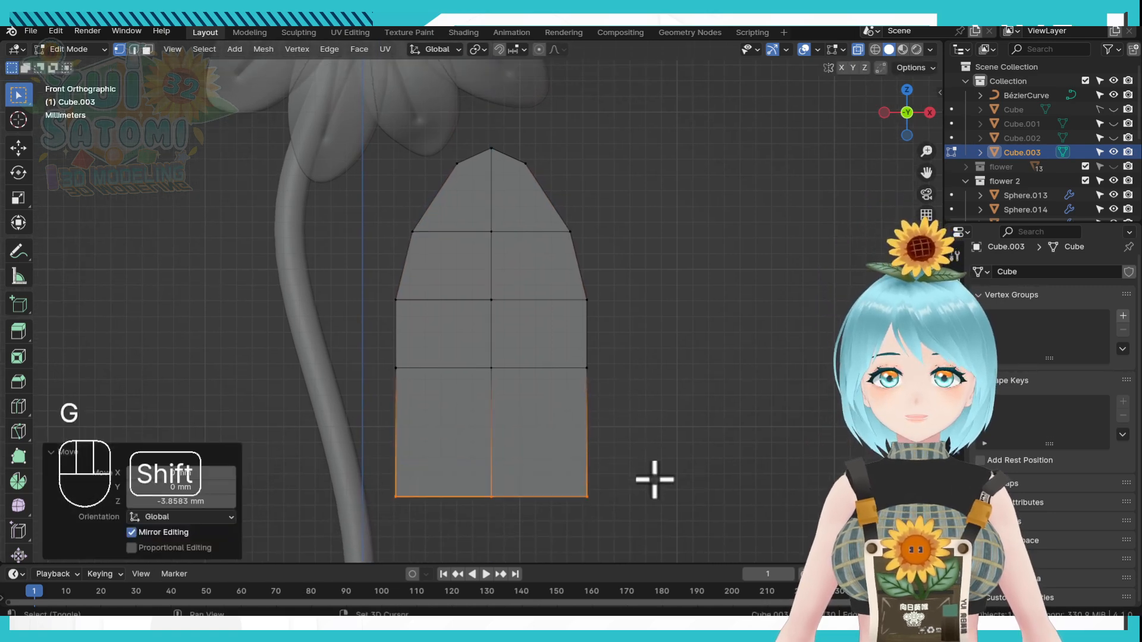
Narrow the leaf's bottom row of vertices to about 0.55 along X.
middle_click_drag(655, 480, 639, 450, "shift")
key("s")
key("x")
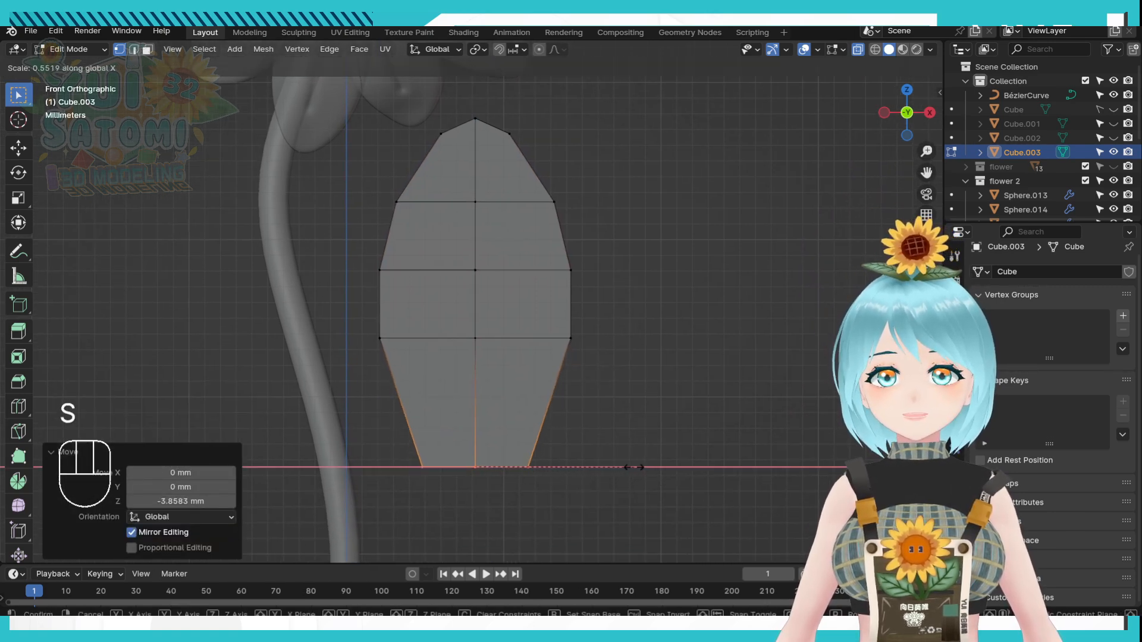
left_click(631, 469)
Scale the row of vertices above the leaf's bottom edge to about 0.892 along X and lower it about 1.55 mm along Z.
left_click_drag(333, 316, 655, 387)
key("s")
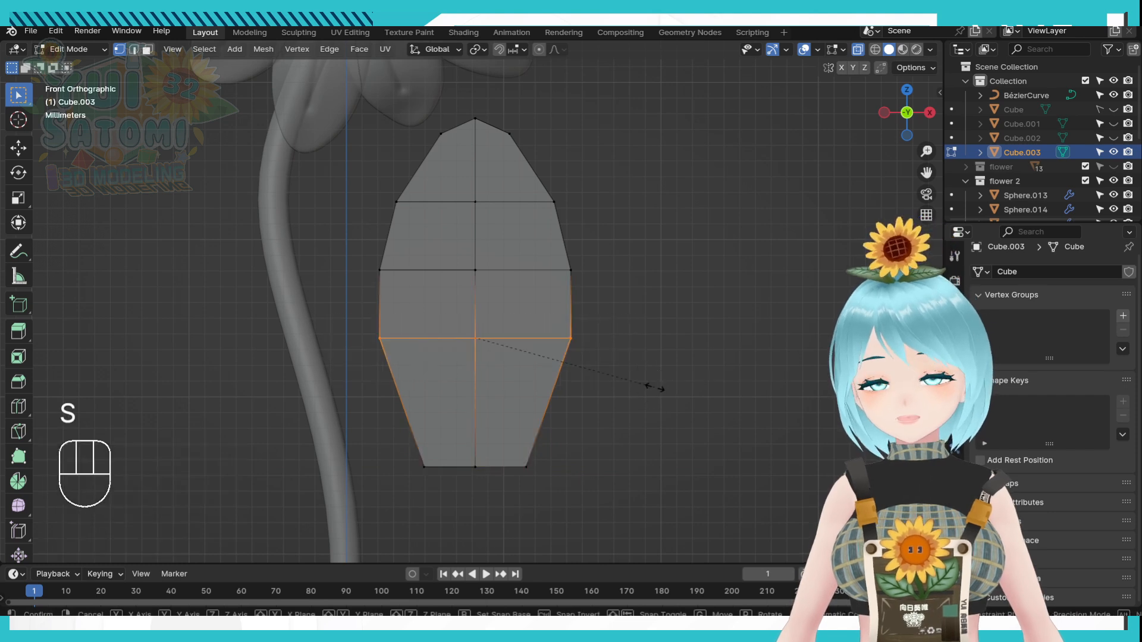
key("x")
left_click(636, 385)
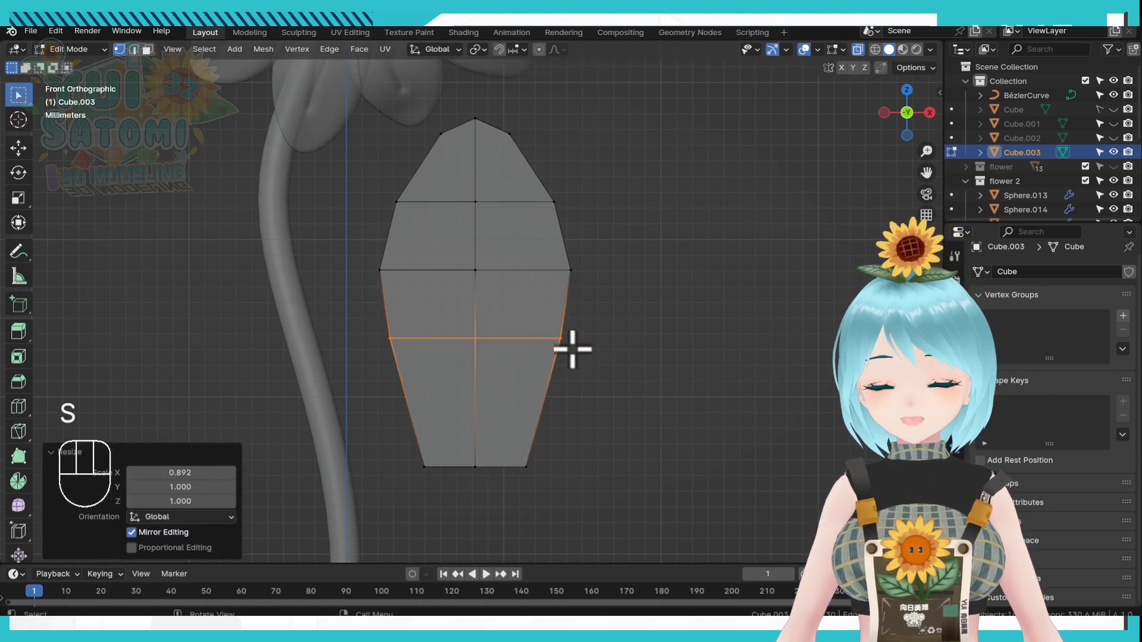
key("g")
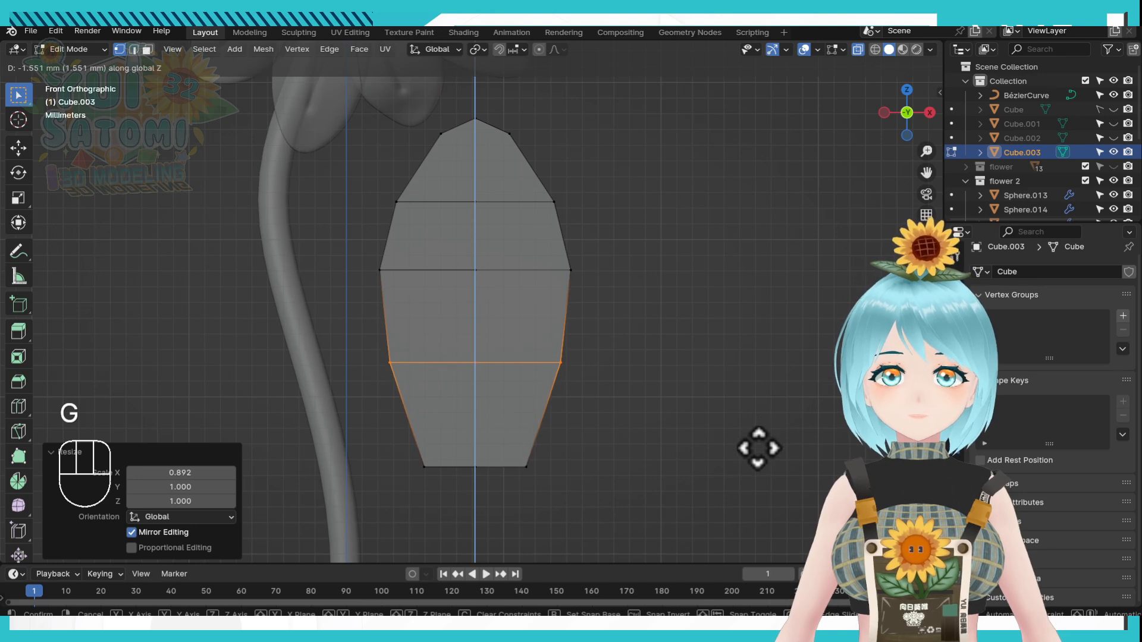
left_click(758, 449)
Move the leaf's widest middle row of vertices about 0.76 mm down along Z.
left_click_drag(363, 244, 641, 290)
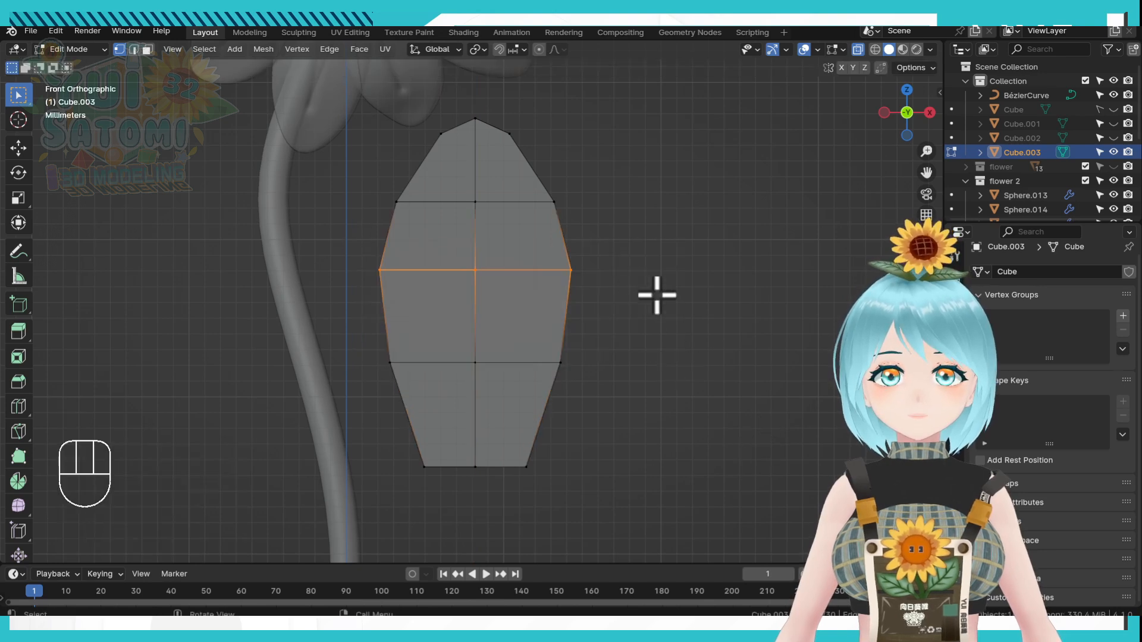
key("g")
left_click(655, 309)
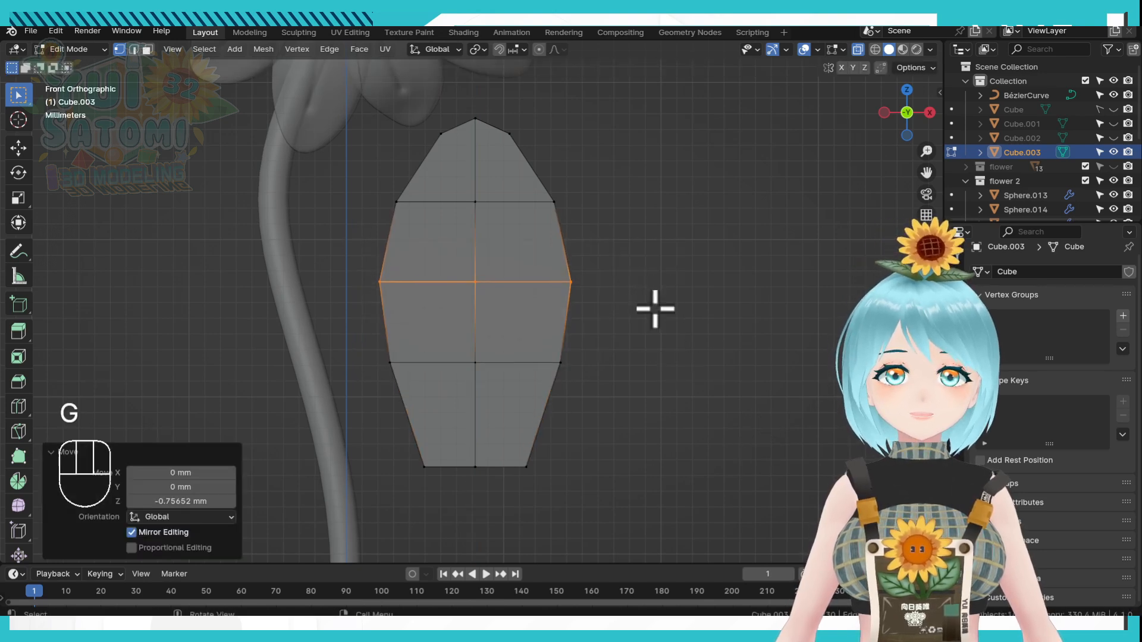
Select the leaf's central lengthwise vertex loop and move it about 0.93 mm along Y to crease the leaf.
left_click(485, 246)
left_click(483, 246, "alt")
middle_click_drag(598, 262, 534, 308)
scroll(496, 314, "down", 1)
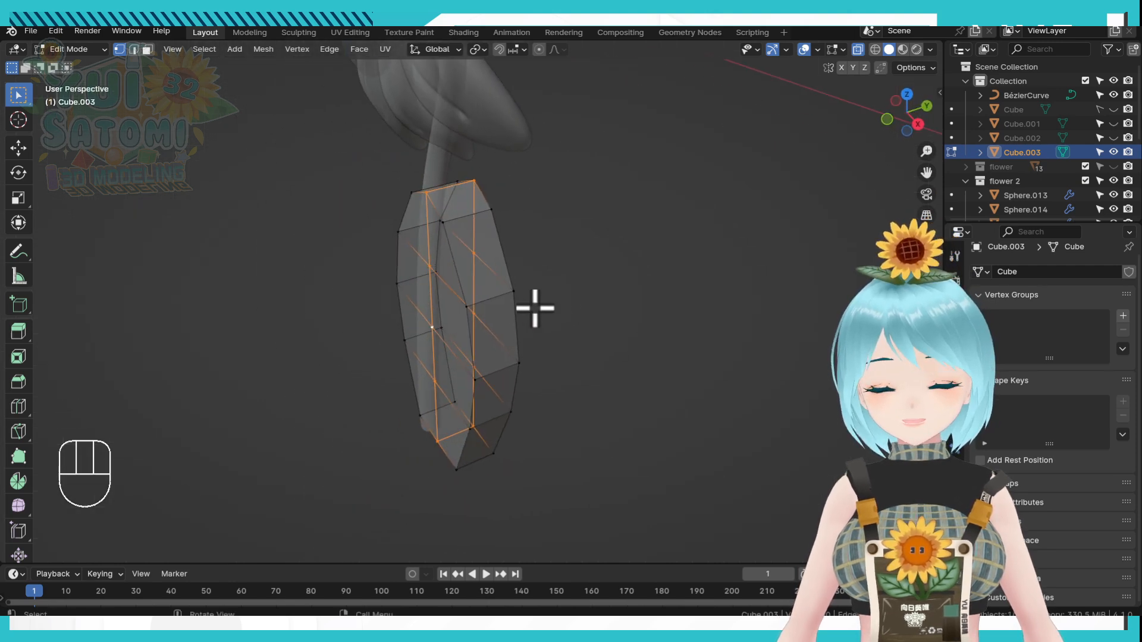
key("g")
left_click(824, 411)
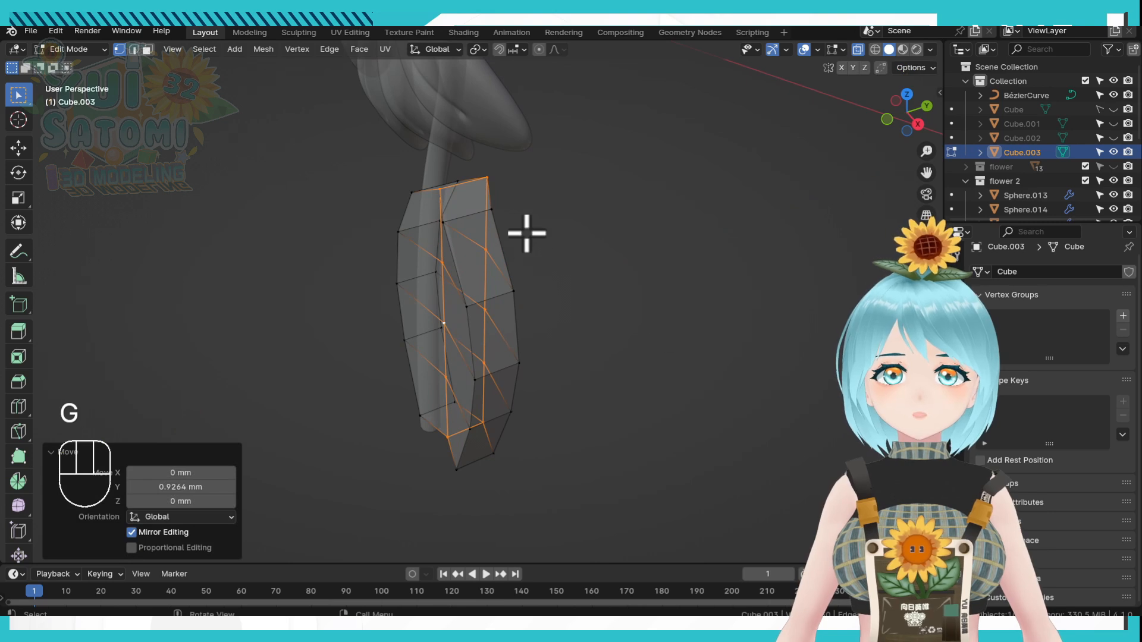
Move only the back centre line of vertices, from tip to base, a further 1.16 mm or so along Y.
left_click(491, 184)
left_click(491, 414, "ctrl")
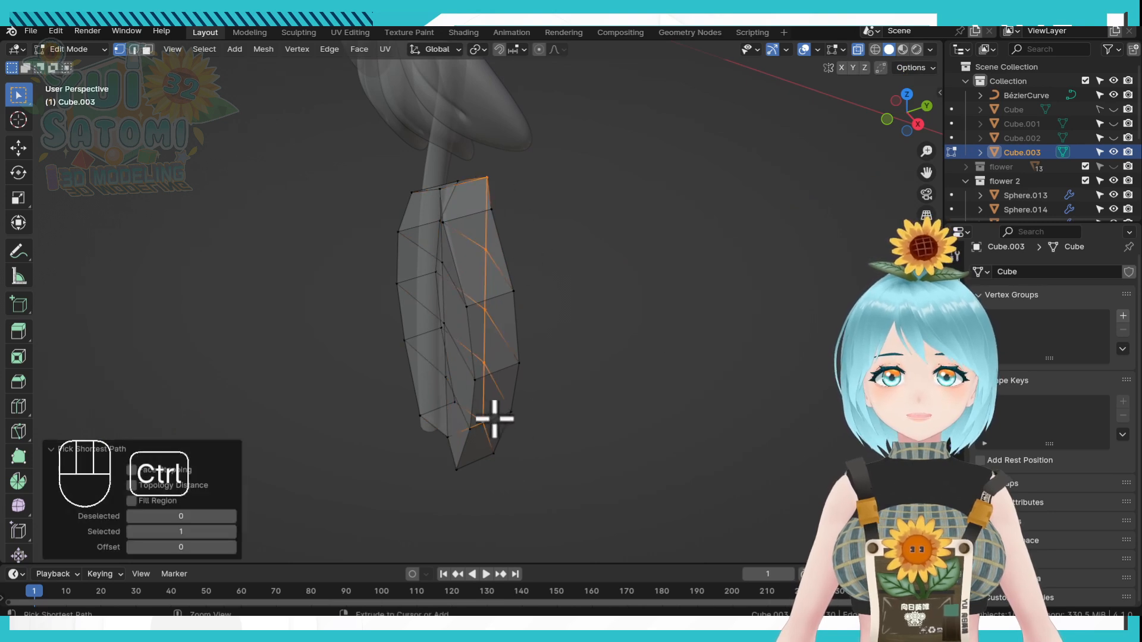
key("g")
left_click(609, 407)
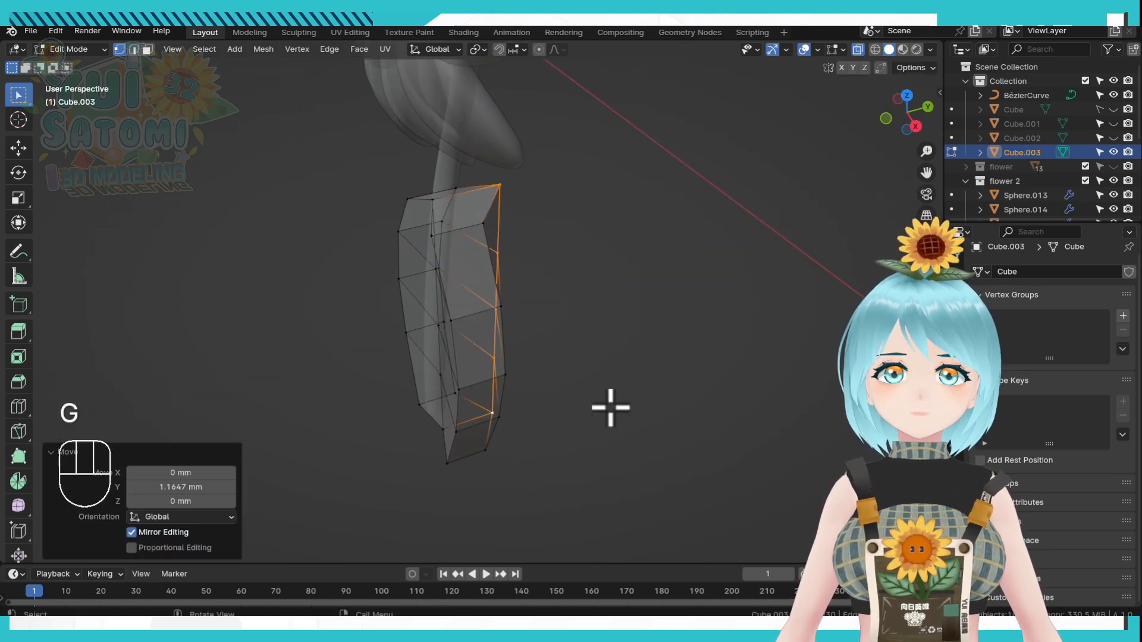
Move the leaf's bottom row of vertices about 1.52 mm down along Z and narrow it along X.
middle_click_drag(609, 408, 572, 372)
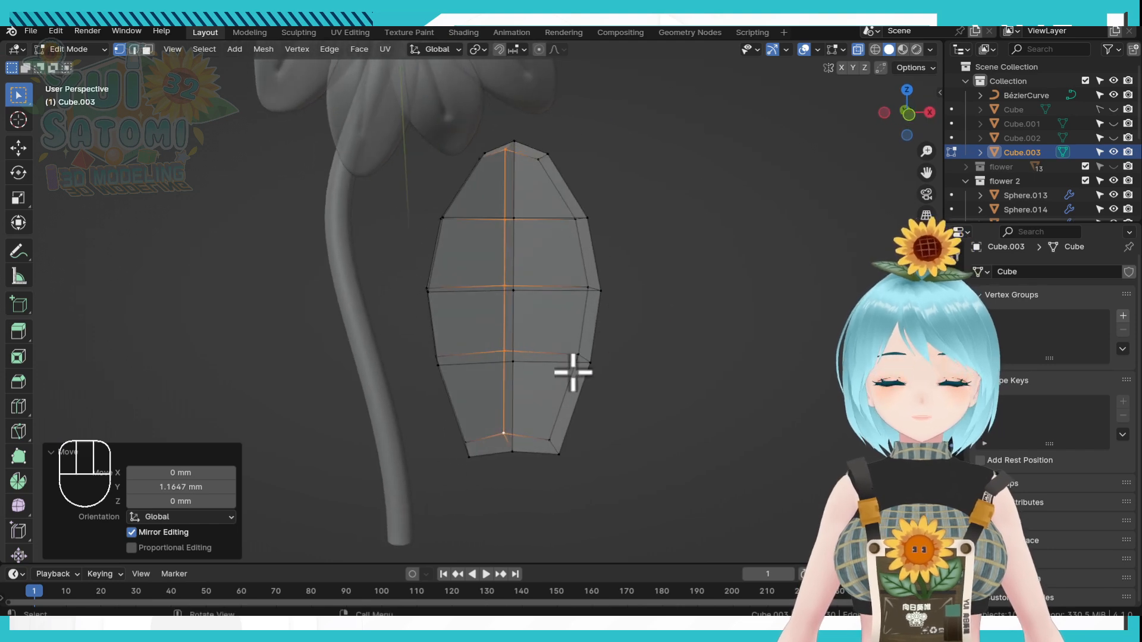
left_click_drag(444, 435, 625, 510)
middle_click_drag(625, 510, 589, 416, "shift")
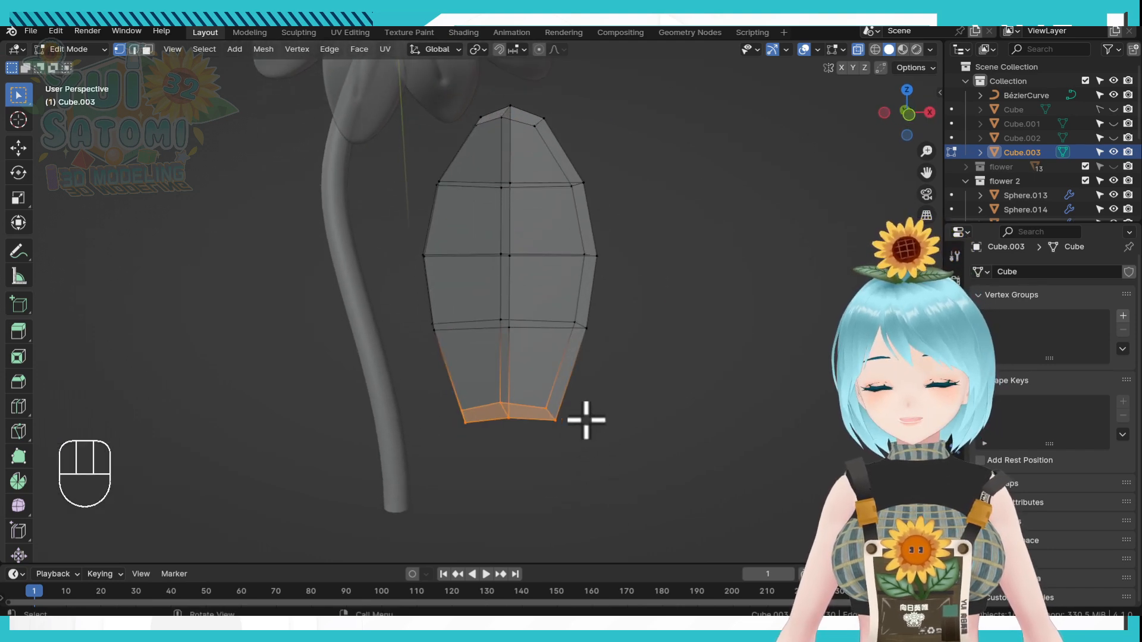
key("g")
key("z")
left_click(585, 440)
key("s")
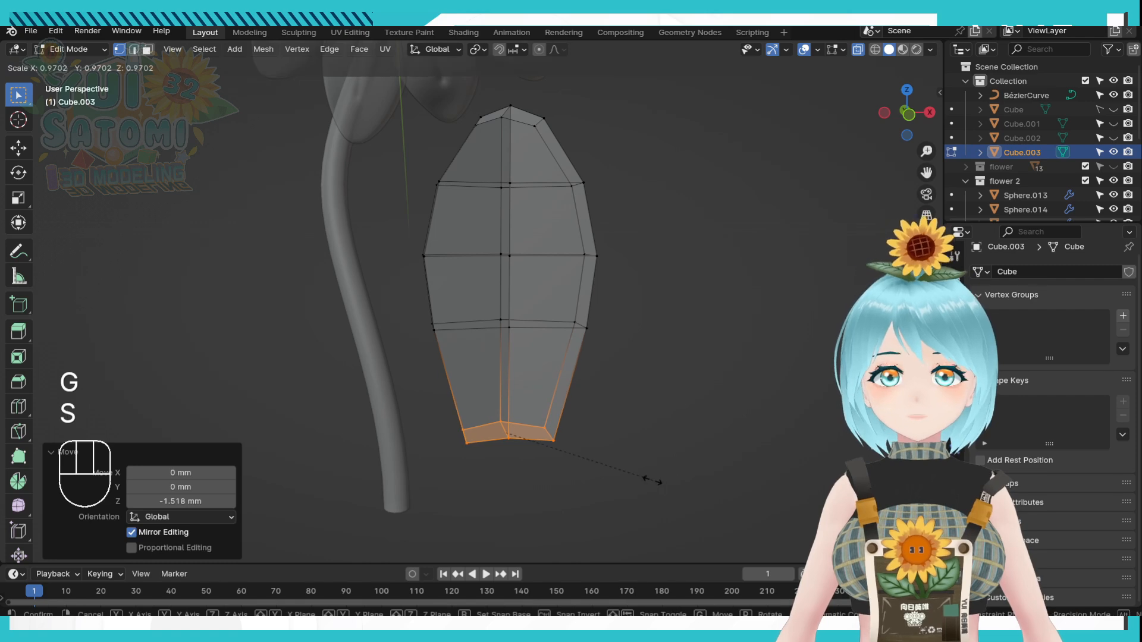
key("x")
left_click(604, 466)
Return to Object Mode with X-ray display turned off, showing the whole leaf beside the flower stem.
middle_click_drag(639, 418, 632, 390)
key("Tab")
middle_click_drag(596, 319, 668, 288, "shift")
key("d")
scroll(624, 345, "down", 2)
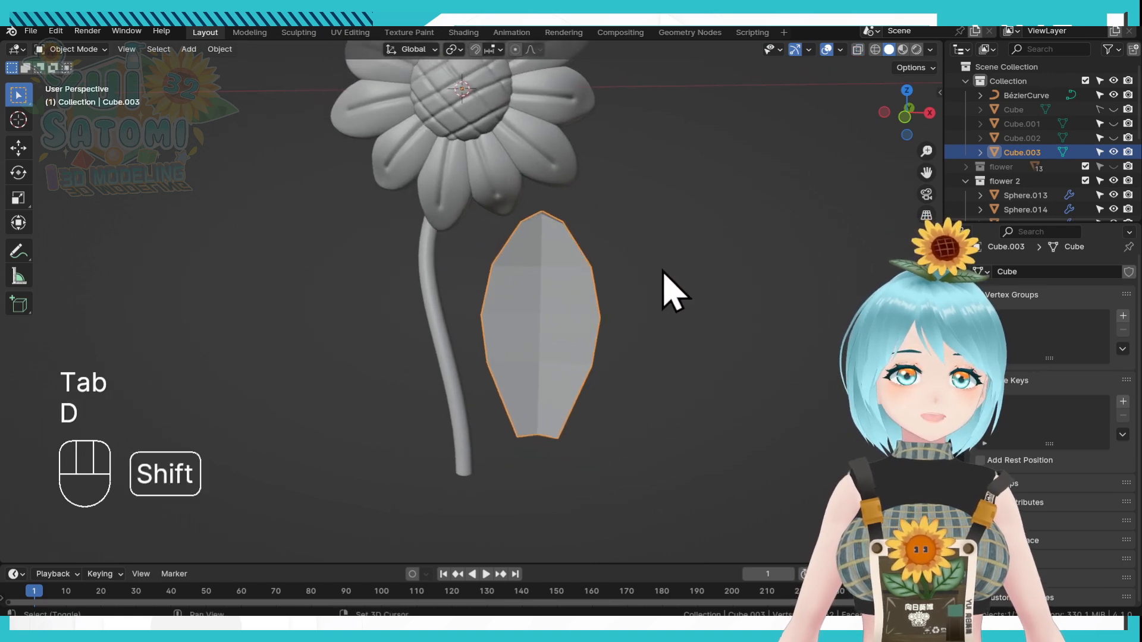
Add a Multiresolution modifier to the leaf and subdivide it to level 3.
left_click(957, 404)
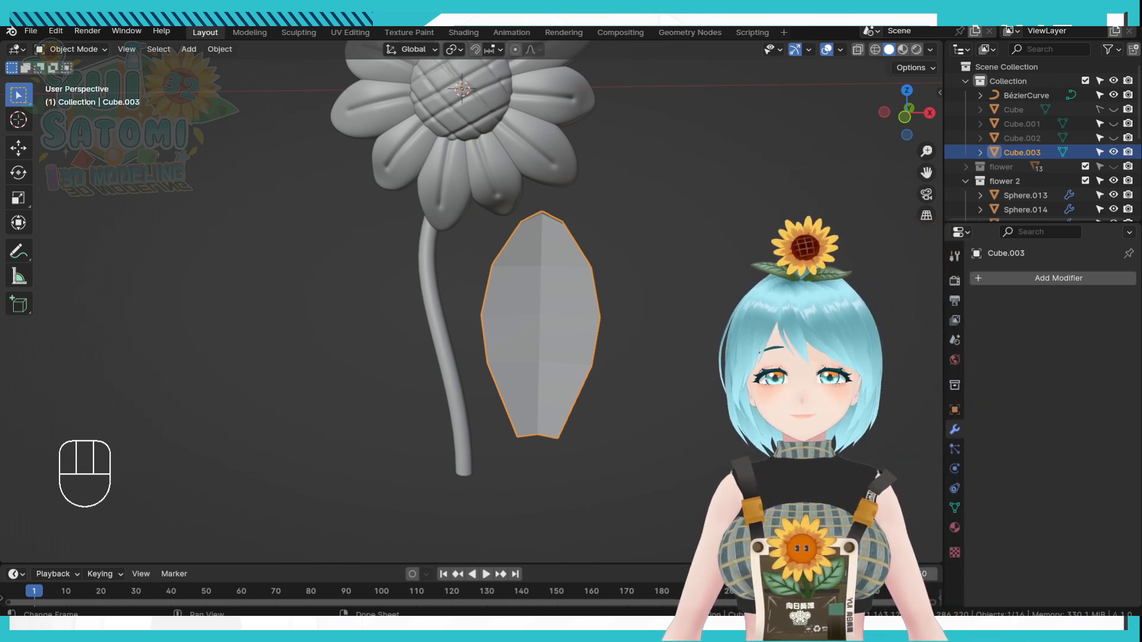
left_click(1064, 281)
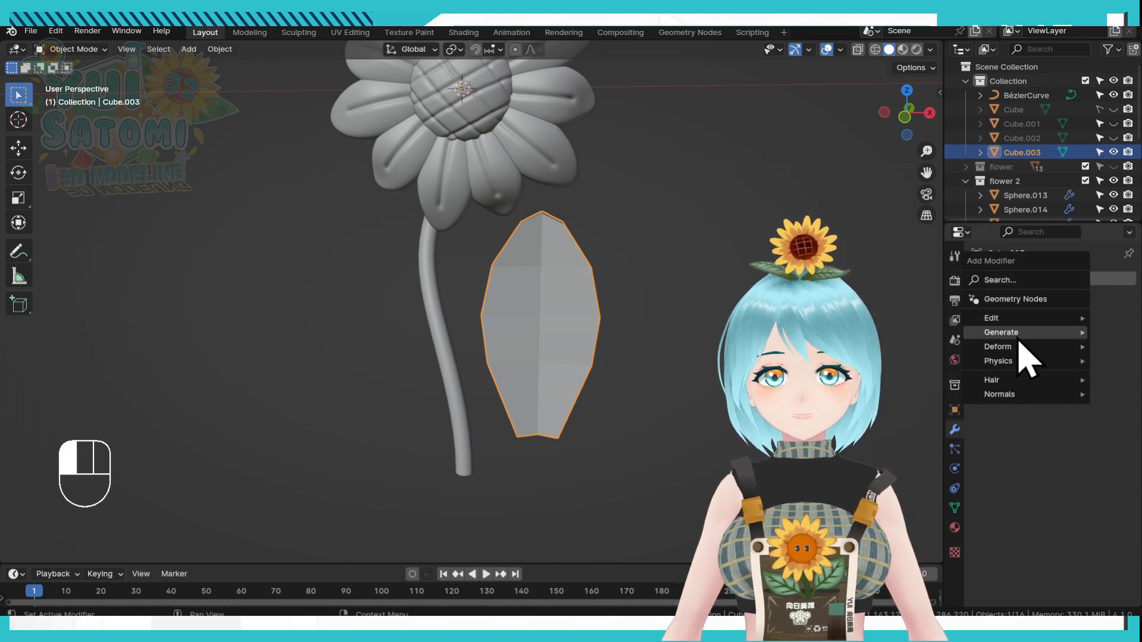
mouse_move(1060, 332)
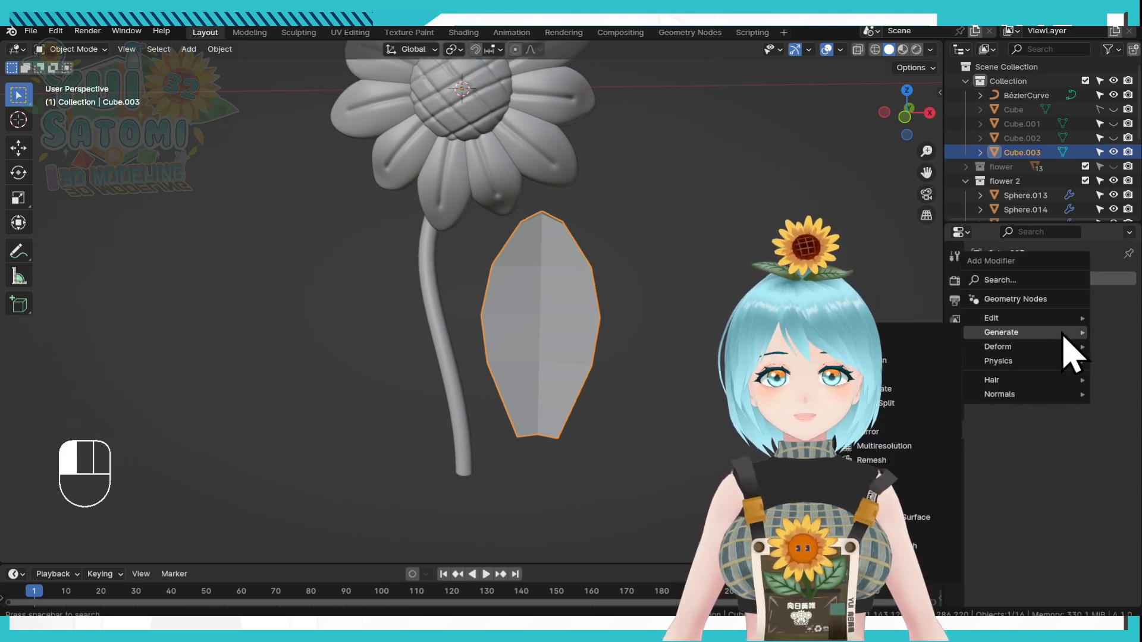
left_click(866, 450)
left_click(1050, 425)
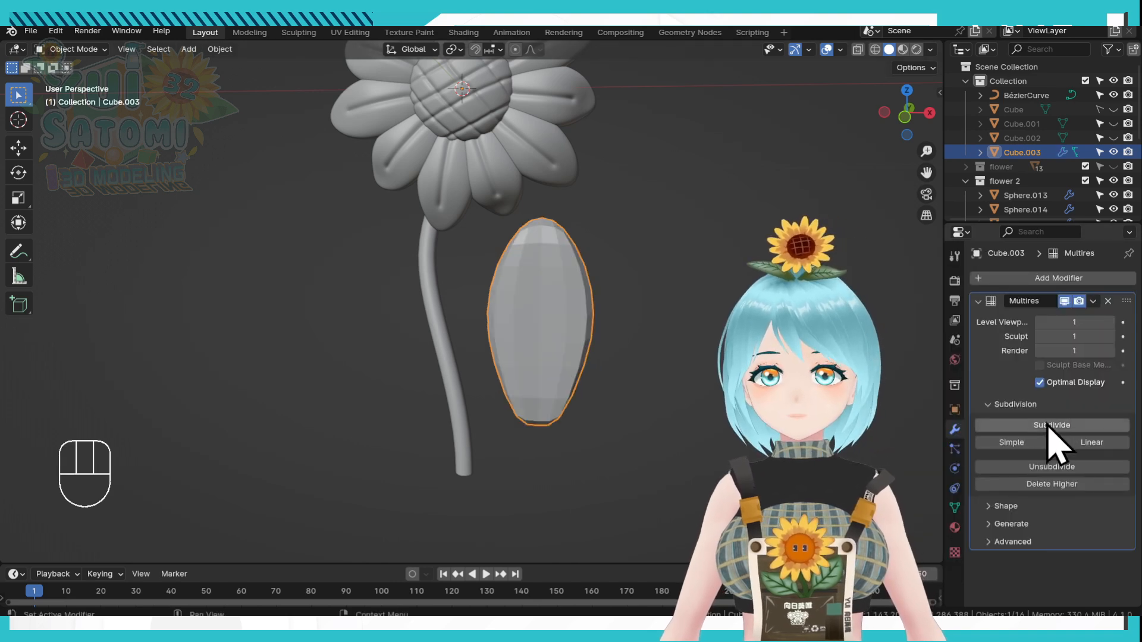
left_click(1049, 425)
left_click(1049, 425)
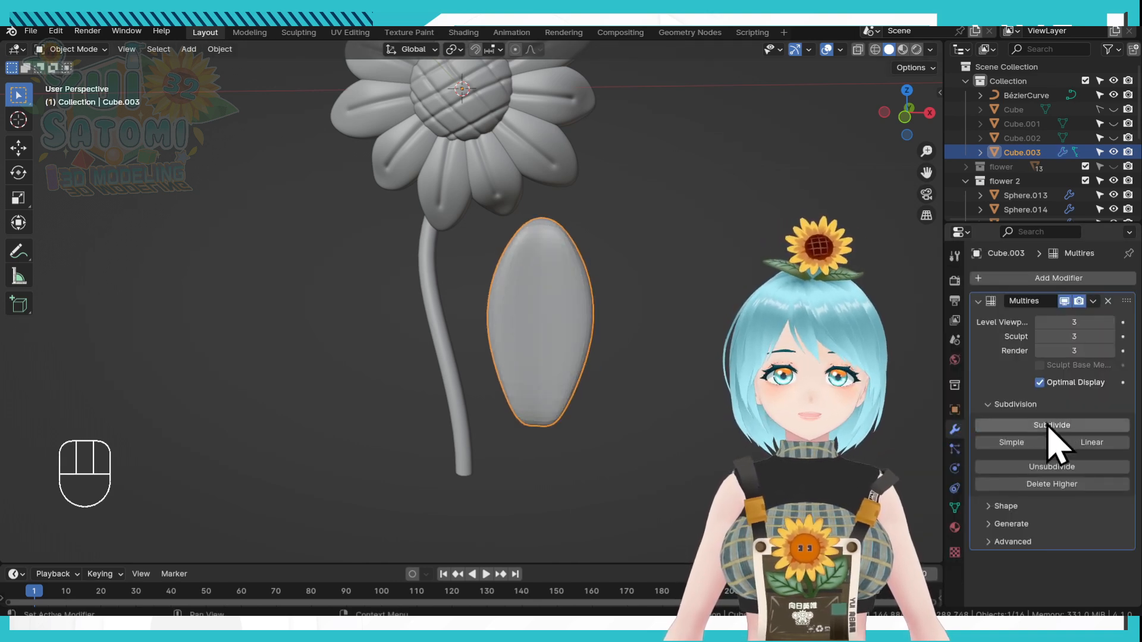
In Edit Mode, move the whole leaf mesh about 6.74 mm toward the stem along negative X.
middle_click_drag(712, 390, 667, 381)
key("Tab")
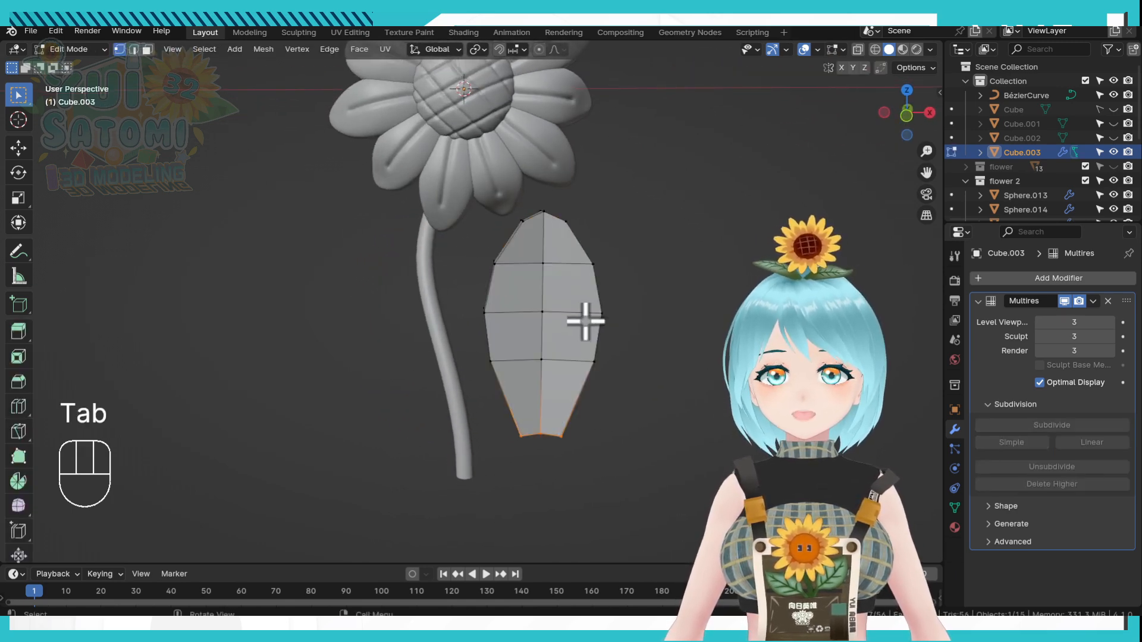
key("a")
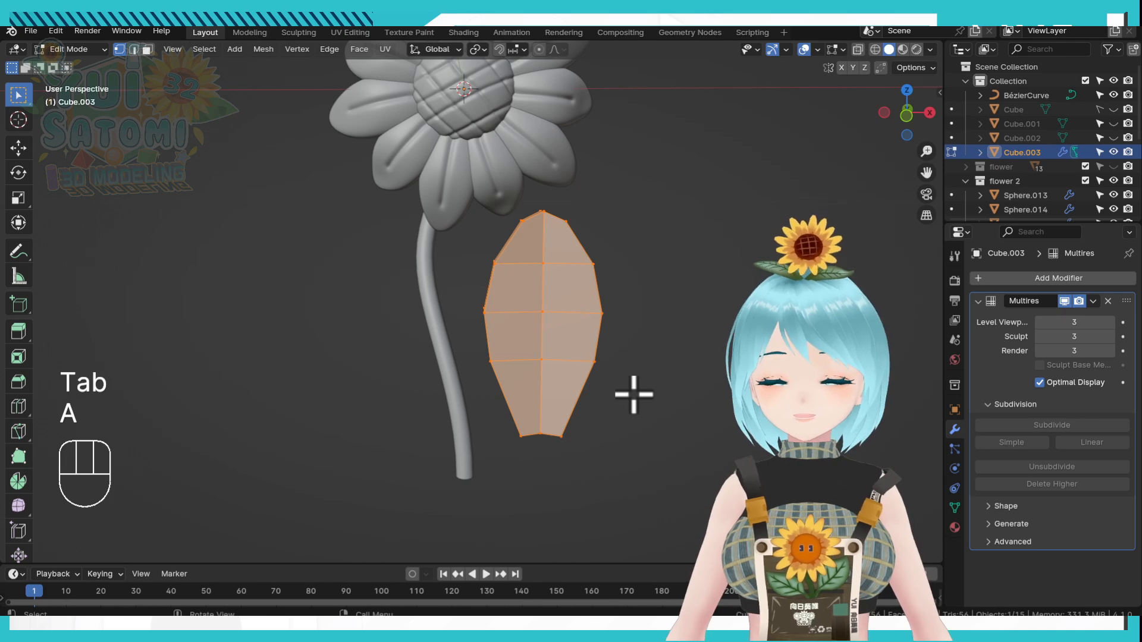
key("g")
middle_click(593, 393)
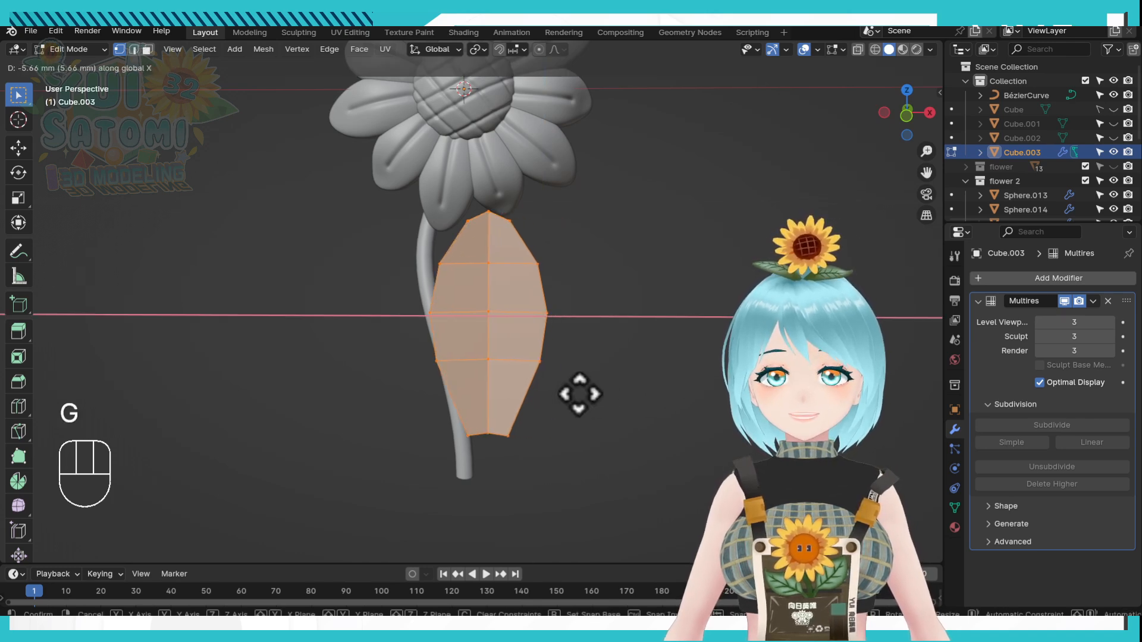
left_click(572, 394)
Rotate the whole leaf about 21.4° in the front view so its tip leans away from the stem.
key("KP_1")
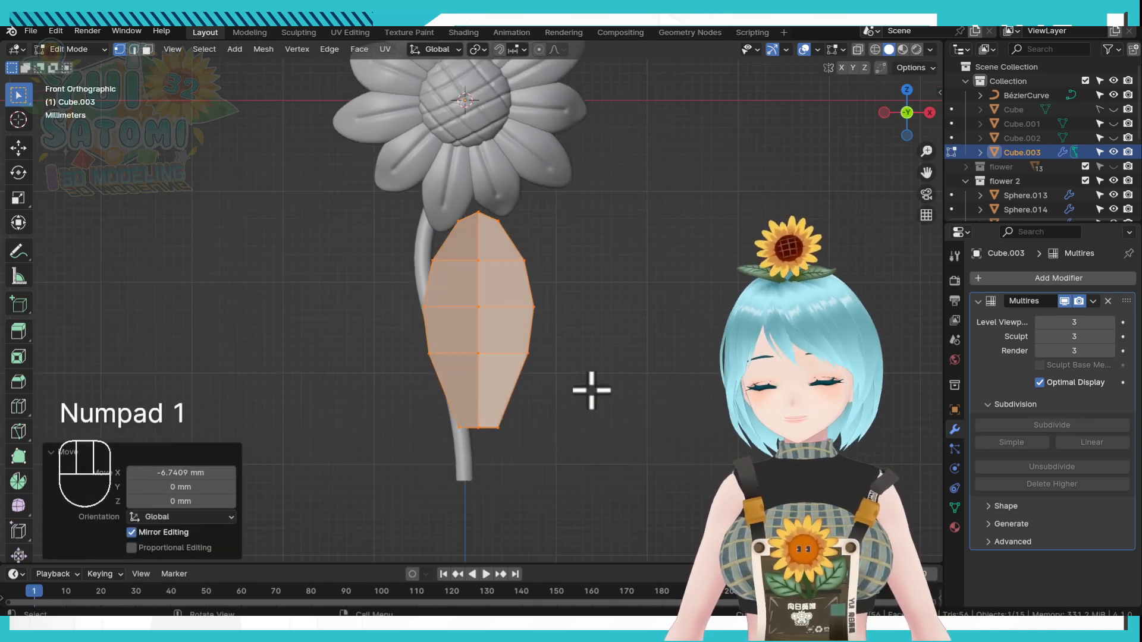
key("r")
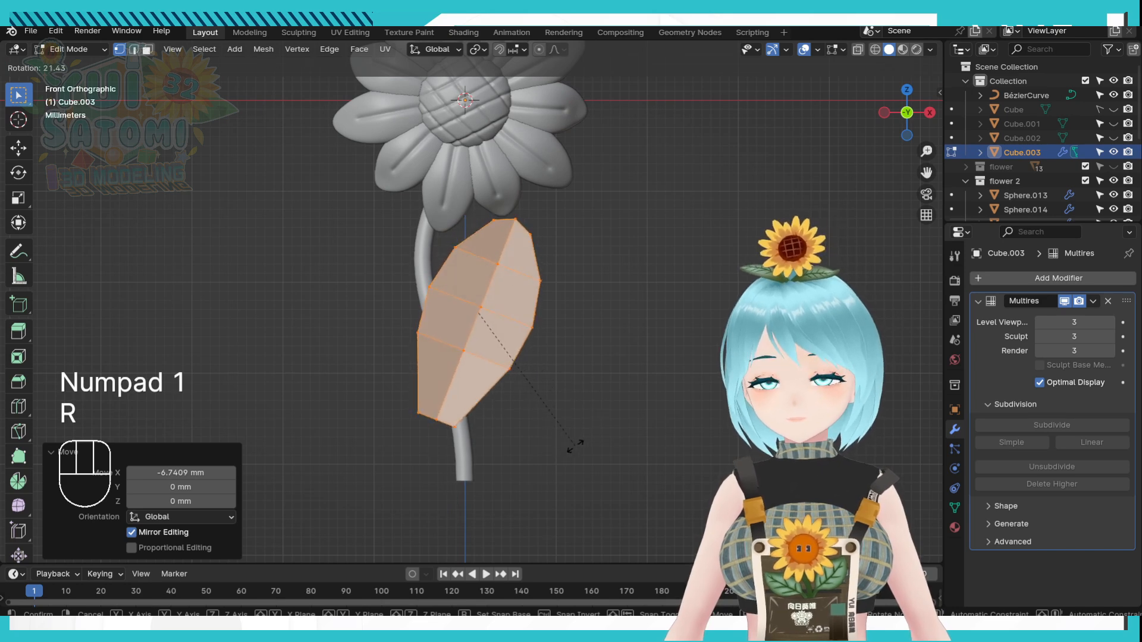
left_click(575, 445)
With X-ray display on, select all vertices of the leaf's bottom end and scale them uniformly to about 0.44.
key("KP_3")
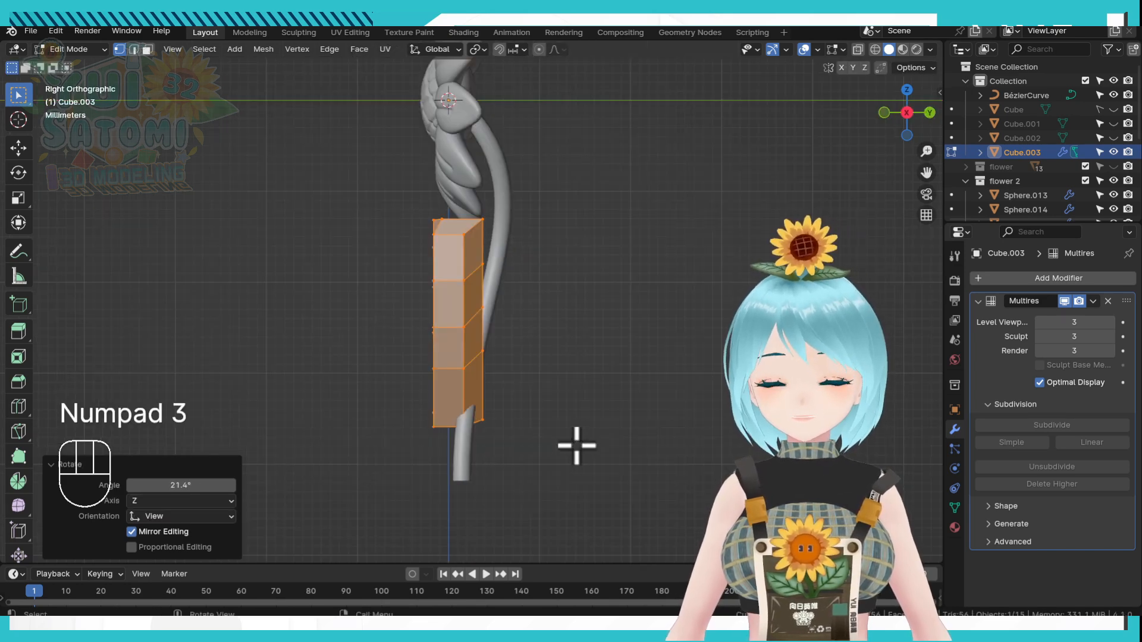
middle_click_drag(480, 436, 484, 395)
key("alt+z")
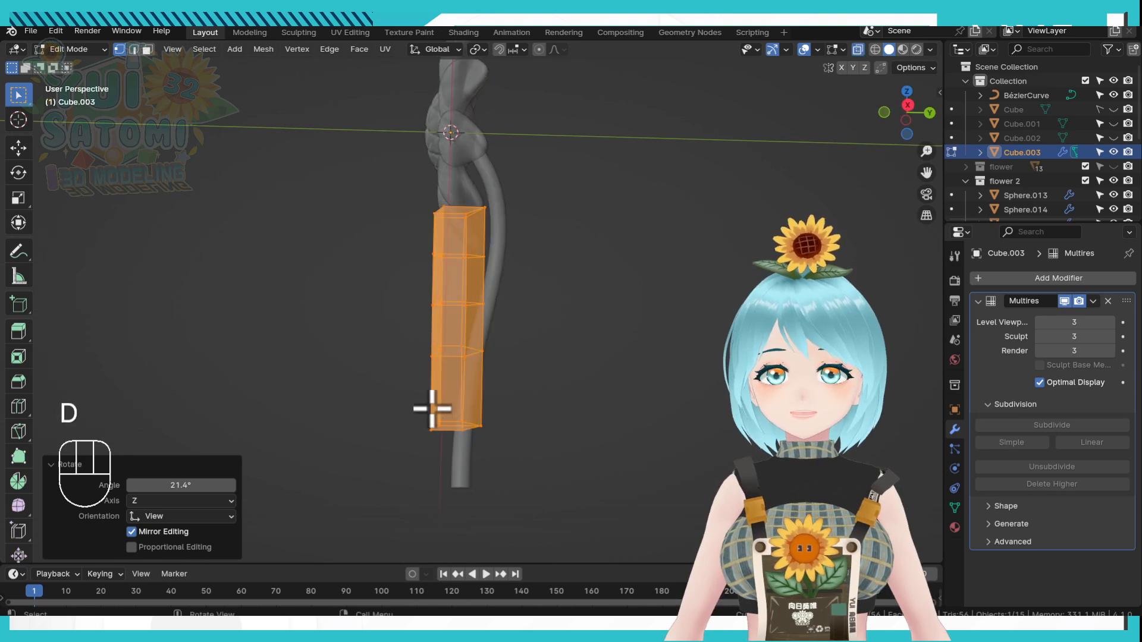
left_click_drag(424, 406, 587, 465)
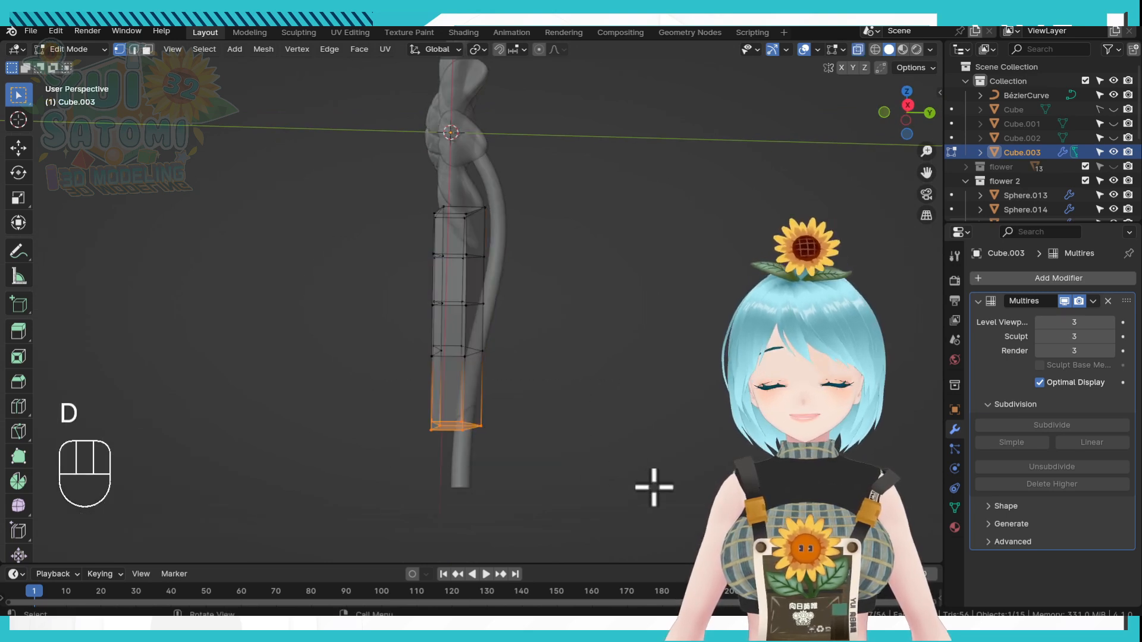
key("s")
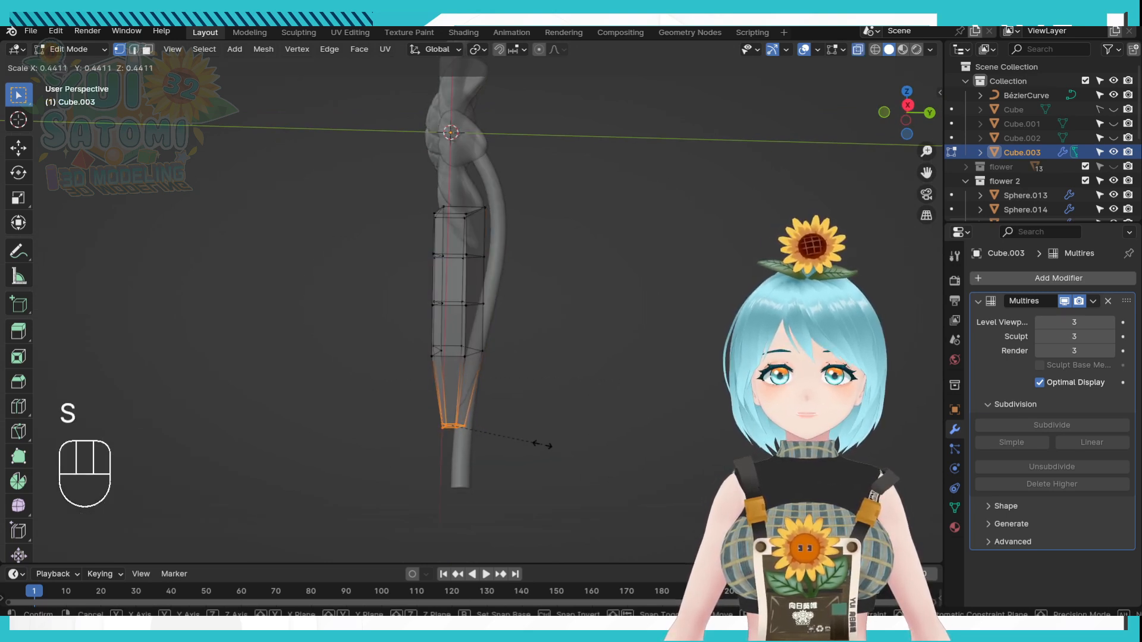
left_click(591, 462)
Move the whole leaf about 1.29 mm along Y, and about 2.35 mm in X and 1.05 mm in Z, to meet the stem.
key("a")
key("g")
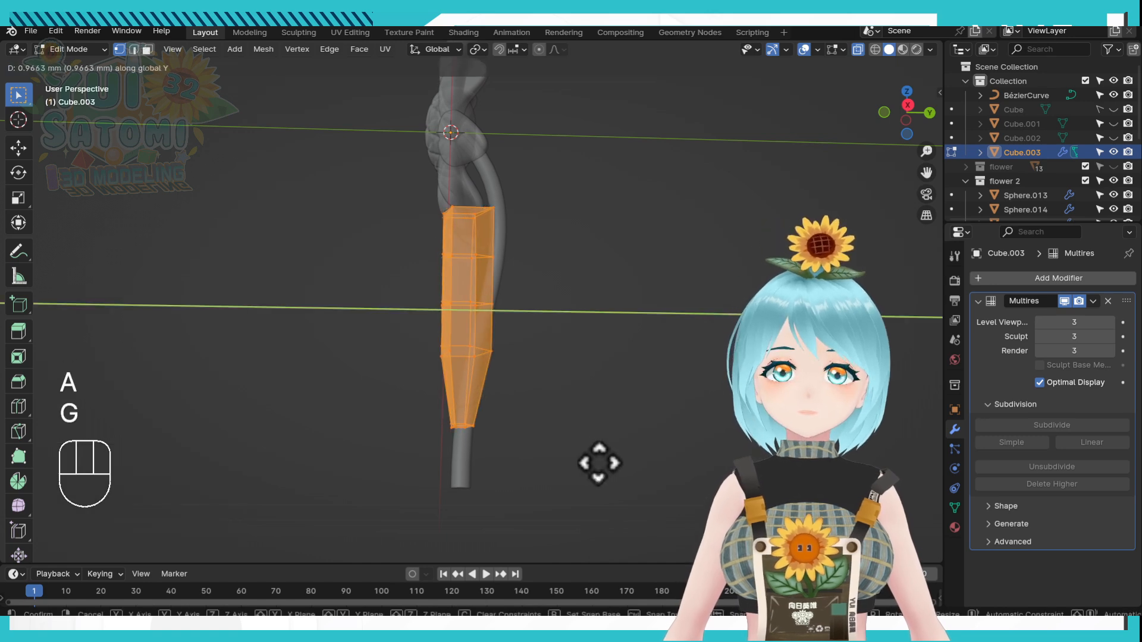
left_click(599, 462)
key("KP_1")
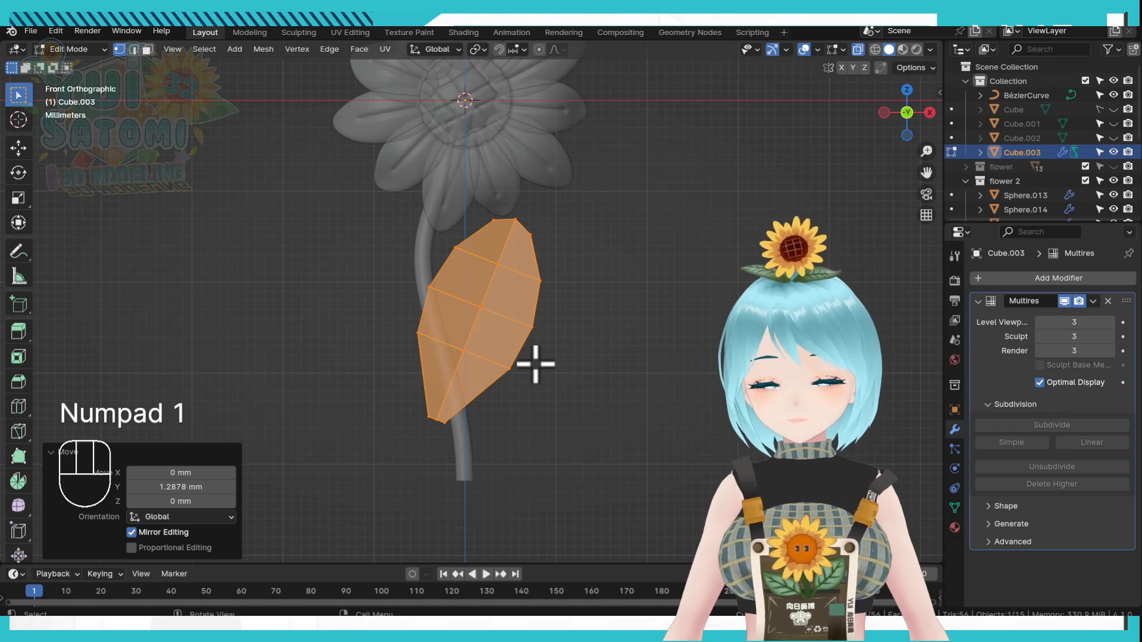
key("g")
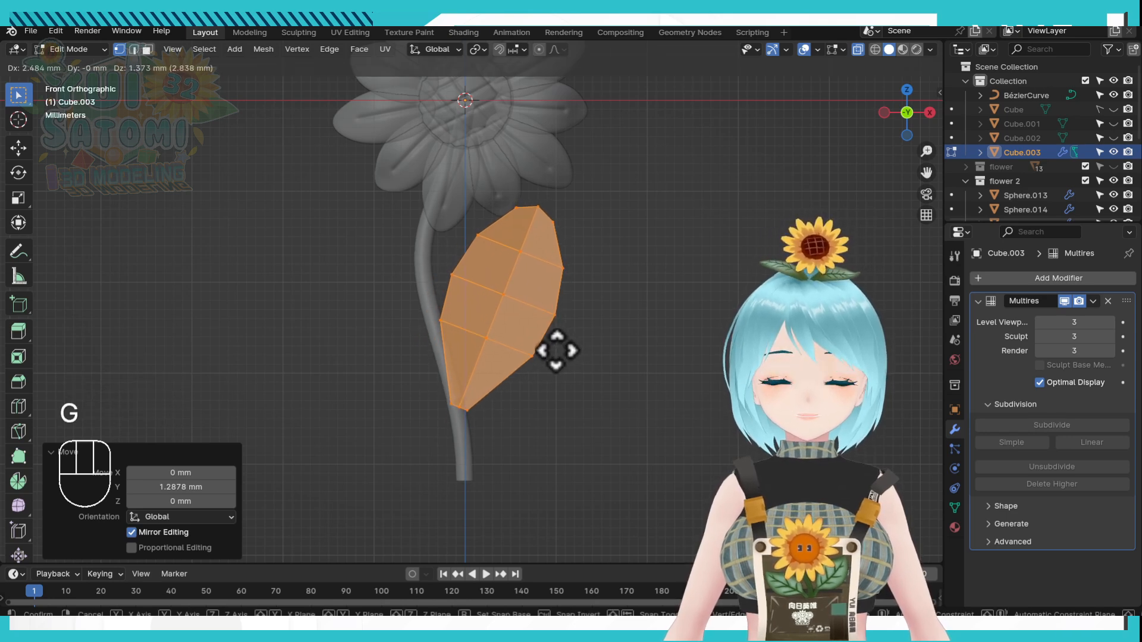
left_click(557, 355)
Rotate the whole leaf about 31.7° in the top view.
key("KP_3")
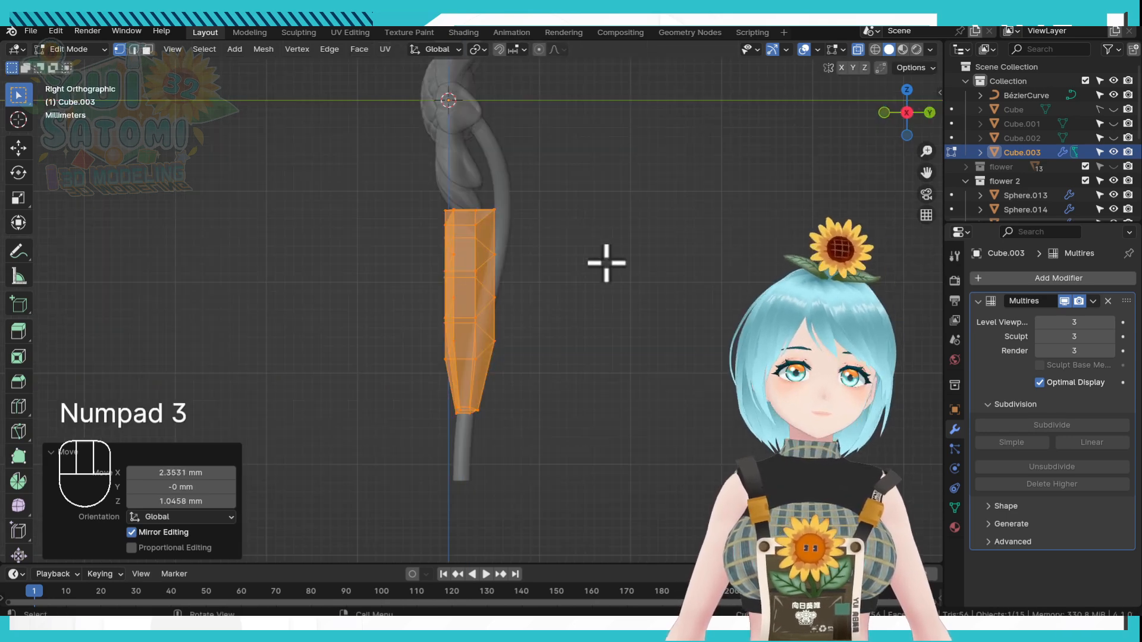
key("KP_7")
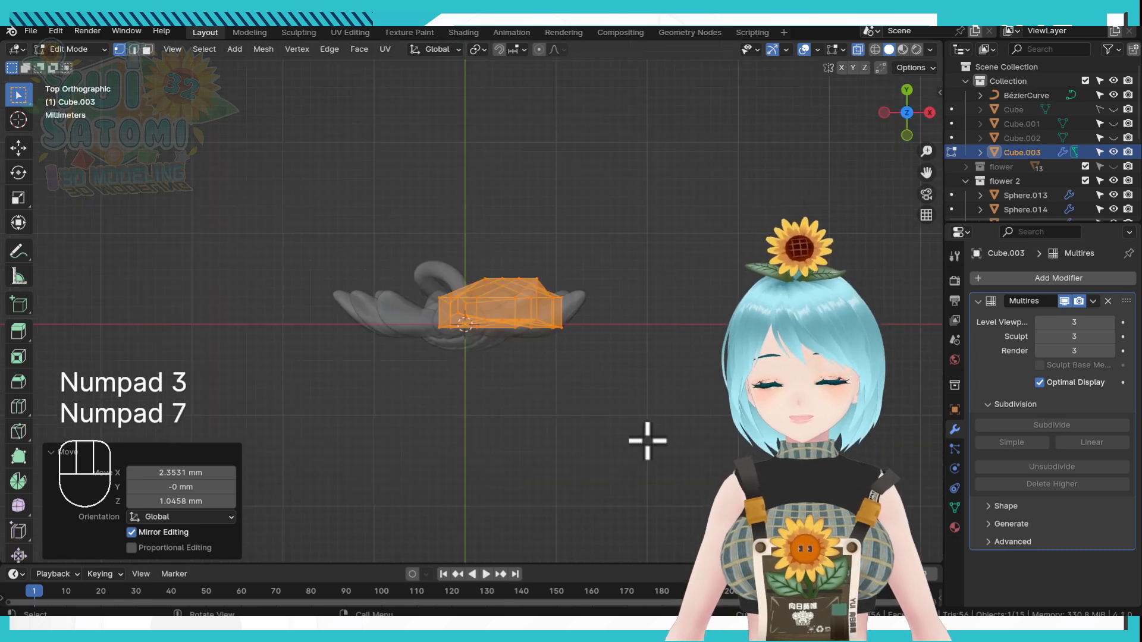
key("r")
left_click(540, 456)
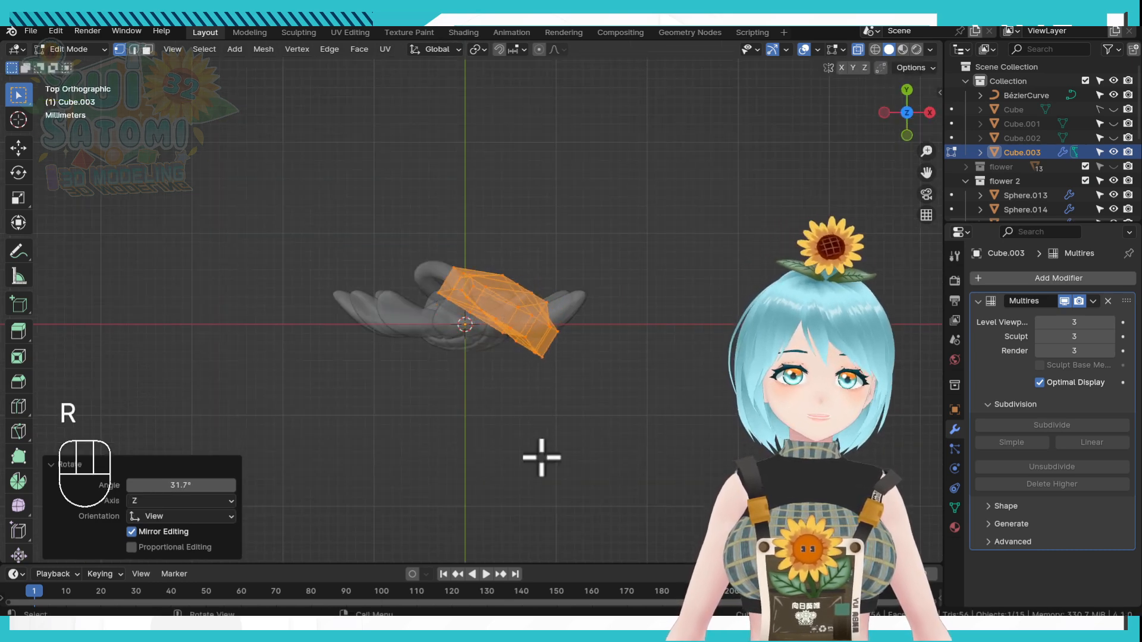
Return to Object Mode in the front view with X-ray display turned off, showing the smoothed leaf against the stem.
key("KP_1")
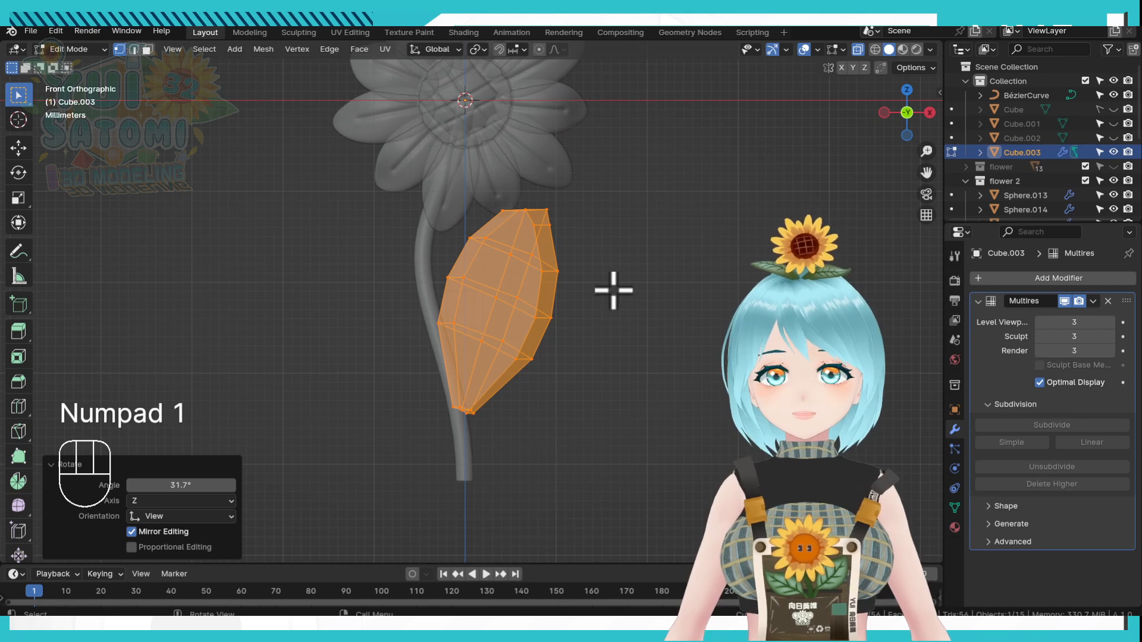
key("Tab")
middle_click_drag(573, 319, 575, 339, "shift")
key("d")
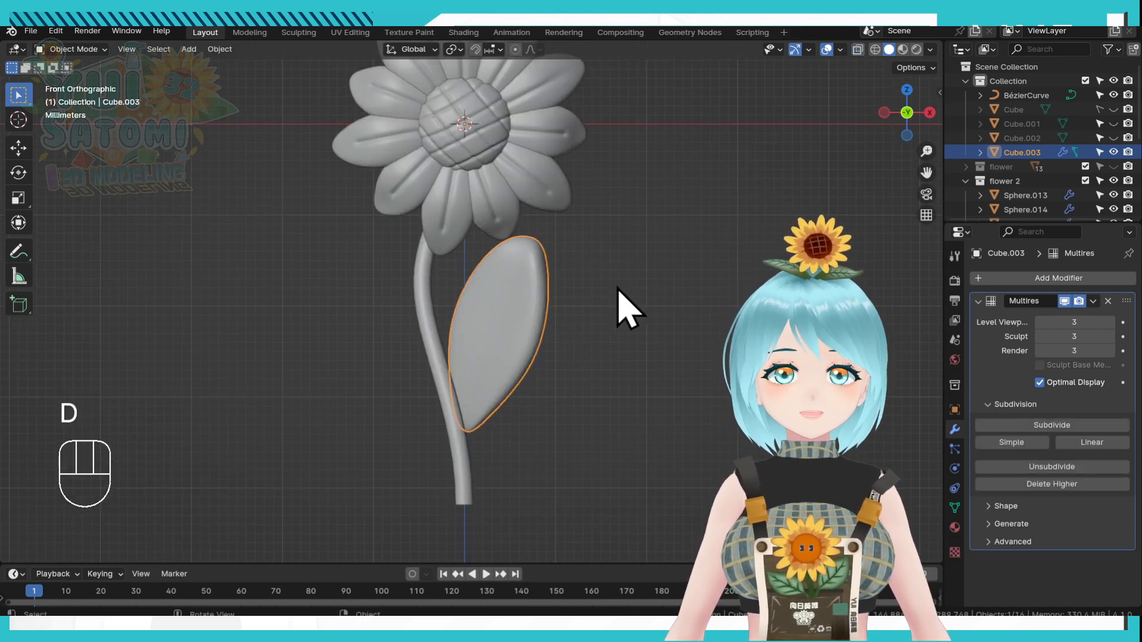
Sculpt the leaf's outline in the front view using the Elastic Deform brush at 82 px radius, pulling its tip outward and its base onto the stem.
key("Tab")
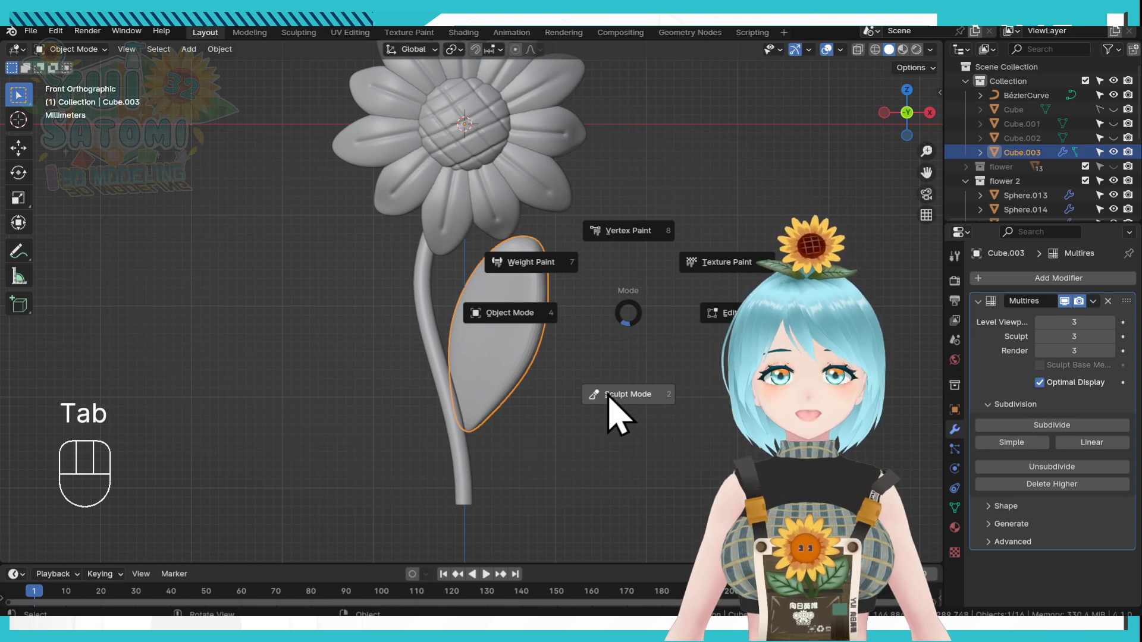
left_click(608, 395)
left_click(19, 496)
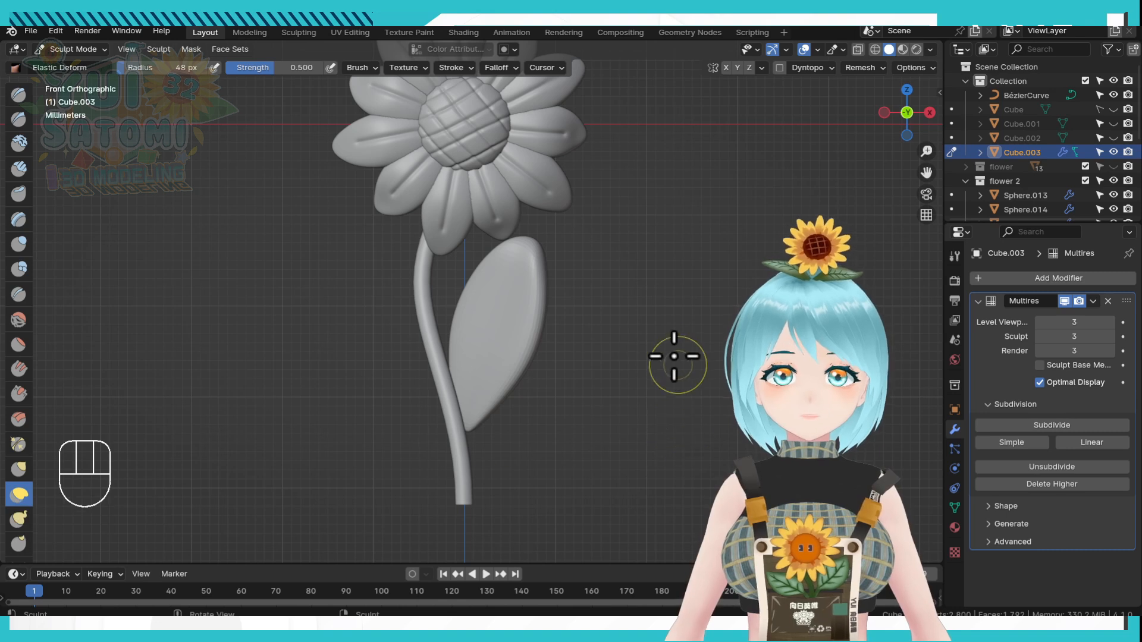
key("f")
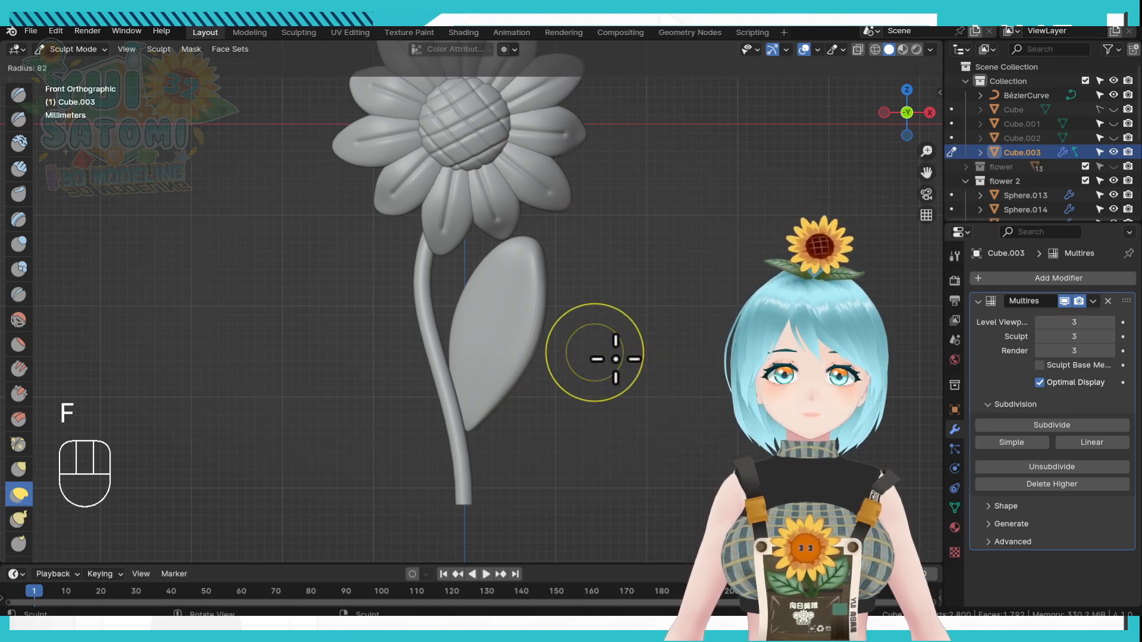
left_click(612, 355)
mouse_move(531, 241)
left_mouse_down()
mouse_move(641, 246)
mouse_move(486, 301)
mouse_move(507, 301)
mouse_move(499, 288)
mouse_move(516, 281)
left_mouse_up()
left_click_drag(548, 323, 553, 330)
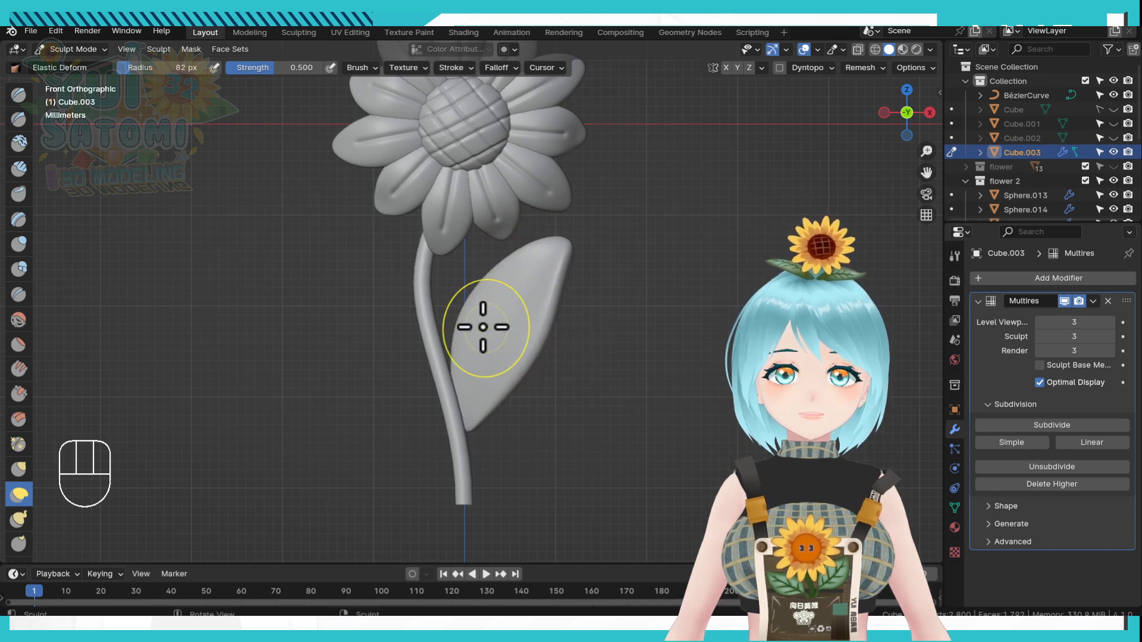
left_click_drag(481, 327, 501, 326)
left_click_drag(459, 428, 456, 429)
Bend the leaf from the side with Elastic Deform, drawing its base, middle and tip toward the stem and refining the tip's shape.
mouse_move(594, 422)
middle_mouse_down()
mouse_move(398, 438)
mouse_move(454, 413)
mouse_move(516, 457)
middle_mouse_up()
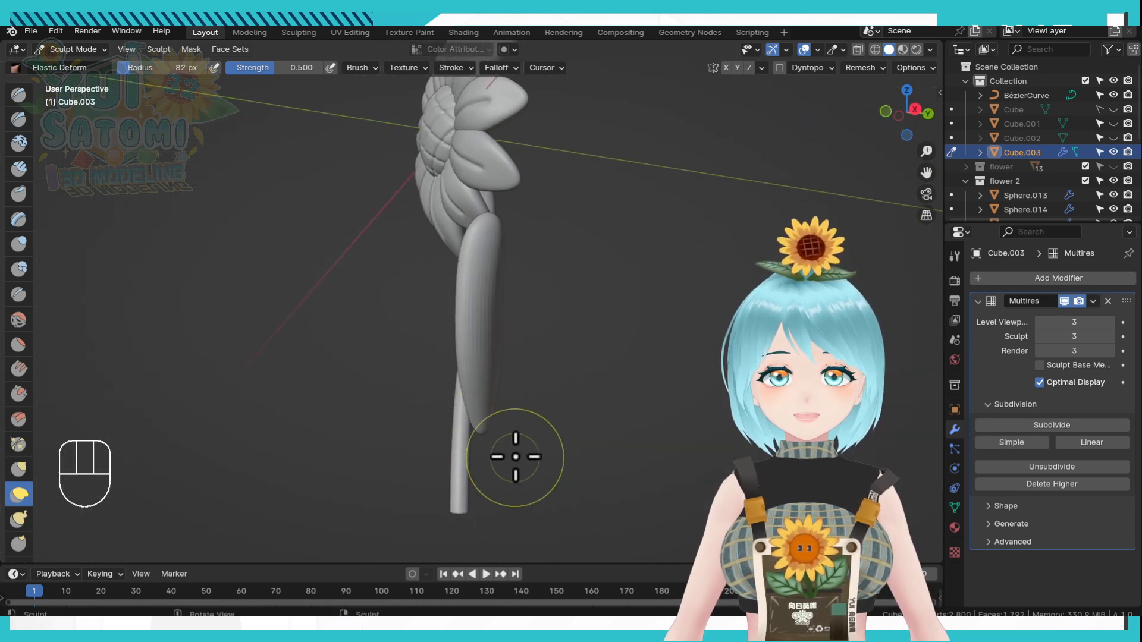
left_click_drag(489, 431, 428, 421)
mouse_move(512, 362)
left_mouse_down()
mouse_move(479, 367)
mouse_move(485, 357)
left_mouse_up()
left_click_drag(485, 230, 455, 229)
mouse_move(514, 324)
left_mouse_down()
mouse_move(497, 301)
mouse_move(514, 318)
mouse_move(502, 357)
mouse_move(452, 395)
left_mouse_up()
mouse_move(451, 395)
middle_mouse_down()
mouse_move(636, 423)
mouse_move(566, 378)
middle_mouse_up()
middle_click_drag(635, 351, 680, 350, "shift")
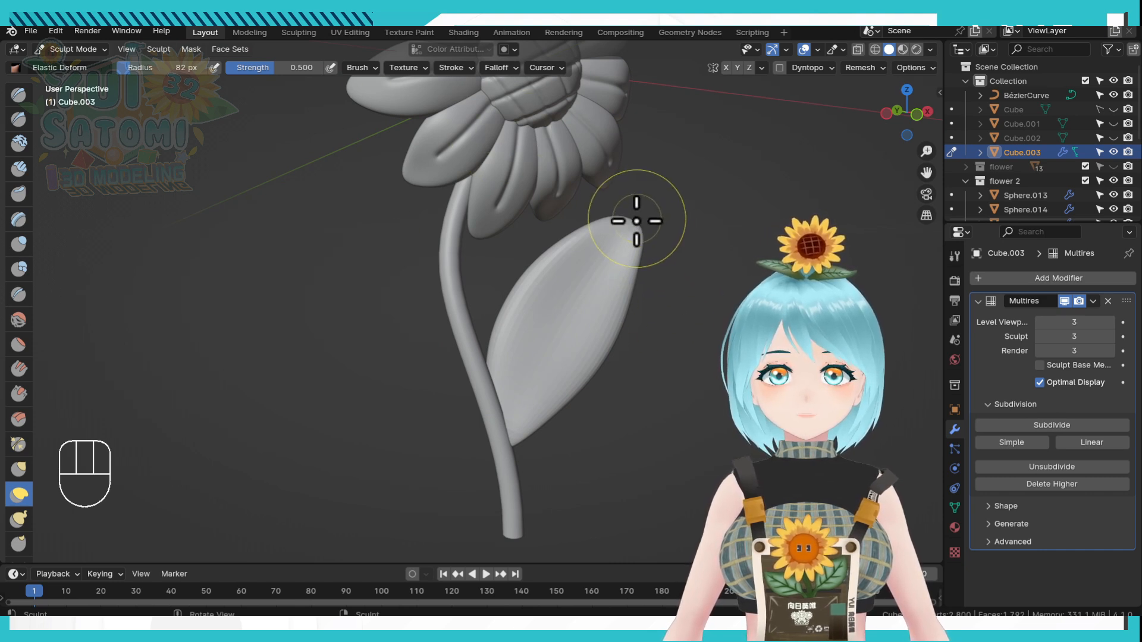
mouse_move(646, 225)
left_mouse_down()
mouse_move(637, 204)
mouse_move(598, 224)
mouse_move(627, 220)
mouse_move(604, 225)
mouse_move(612, 239)
left_mouse_up()
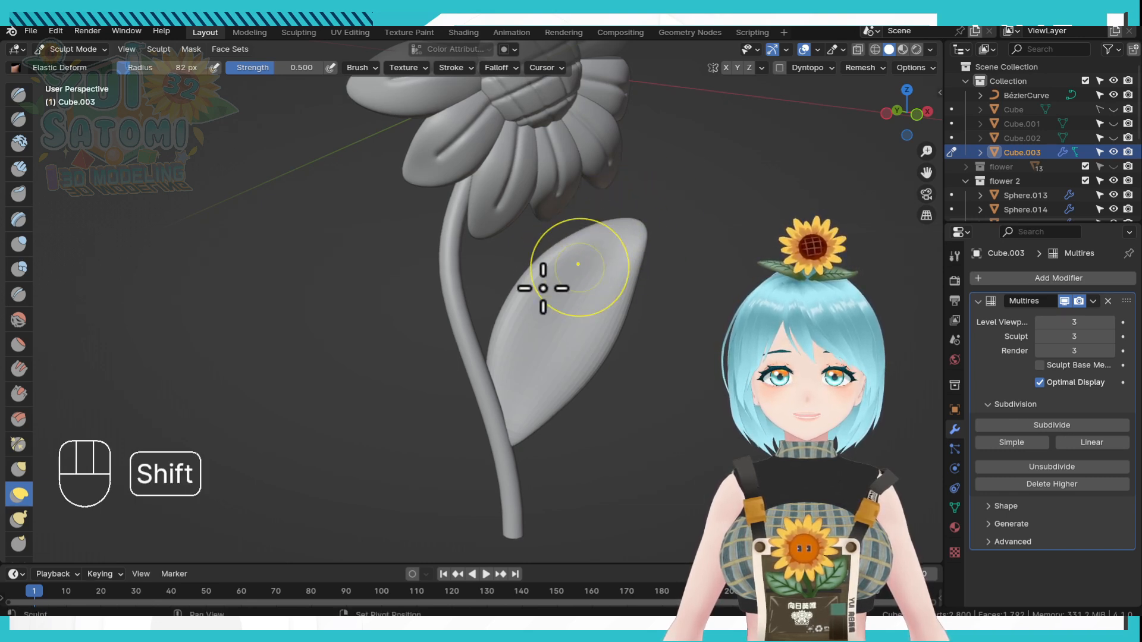
Switch to the Draw Sharp brush and reduce its radius to 26 px.
left_click(18, 119)
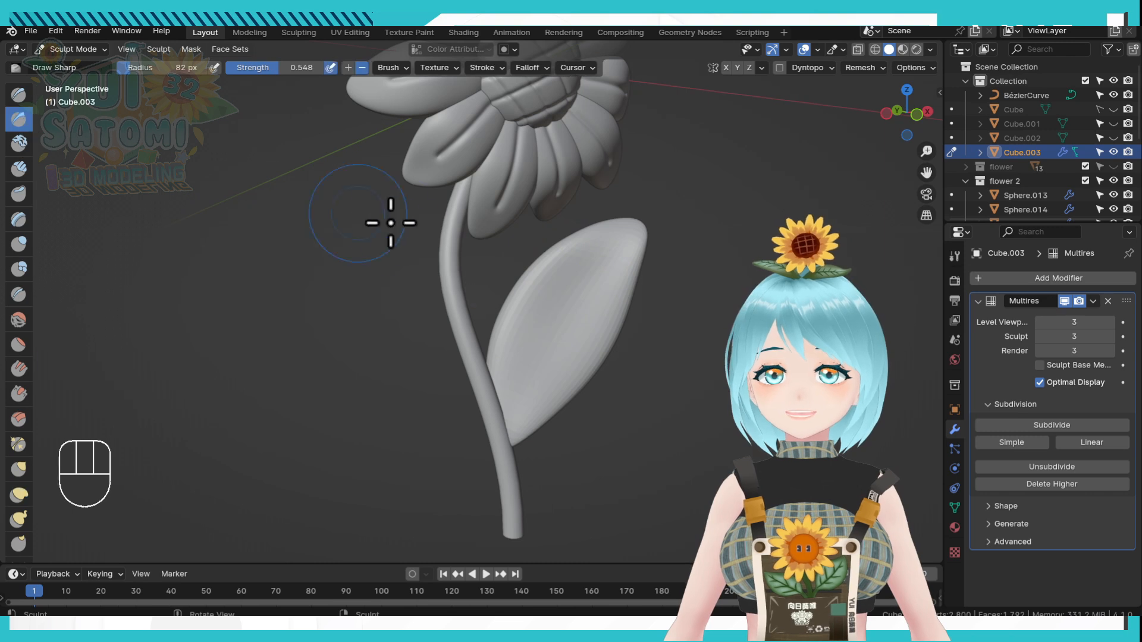
key("f")
left_click(607, 312)
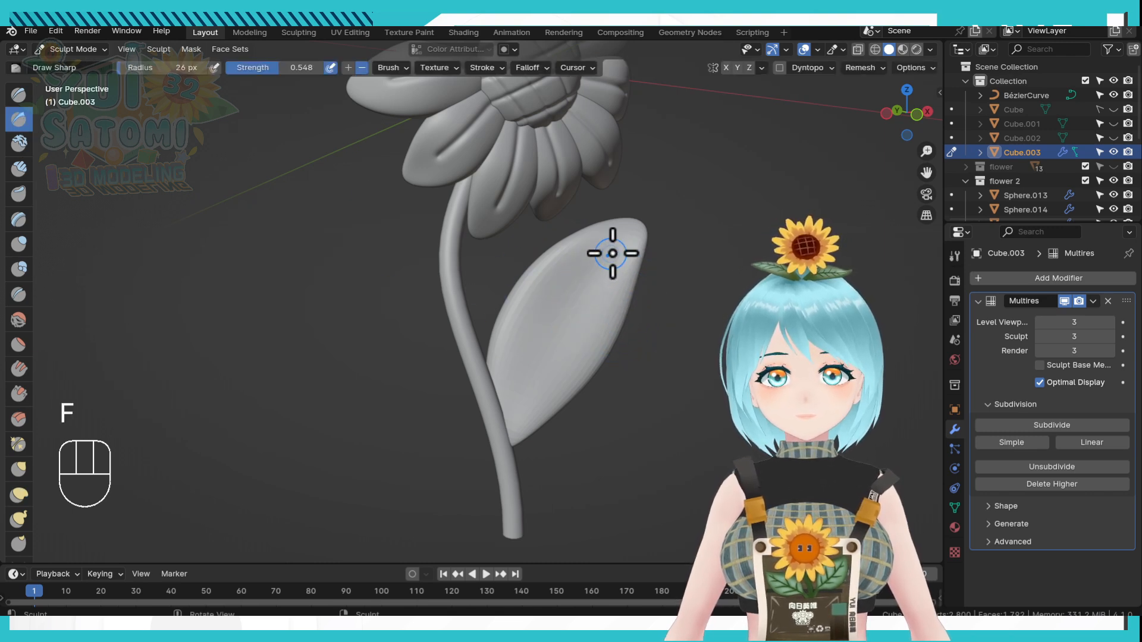
Try to carve a midrib and side veins into the leaf with Draw Sharp, and undo the strokes.
left_click_drag(613, 253, 589, 283)
left_click_drag(537, 348, 512, 417)
key("ctrl+z")
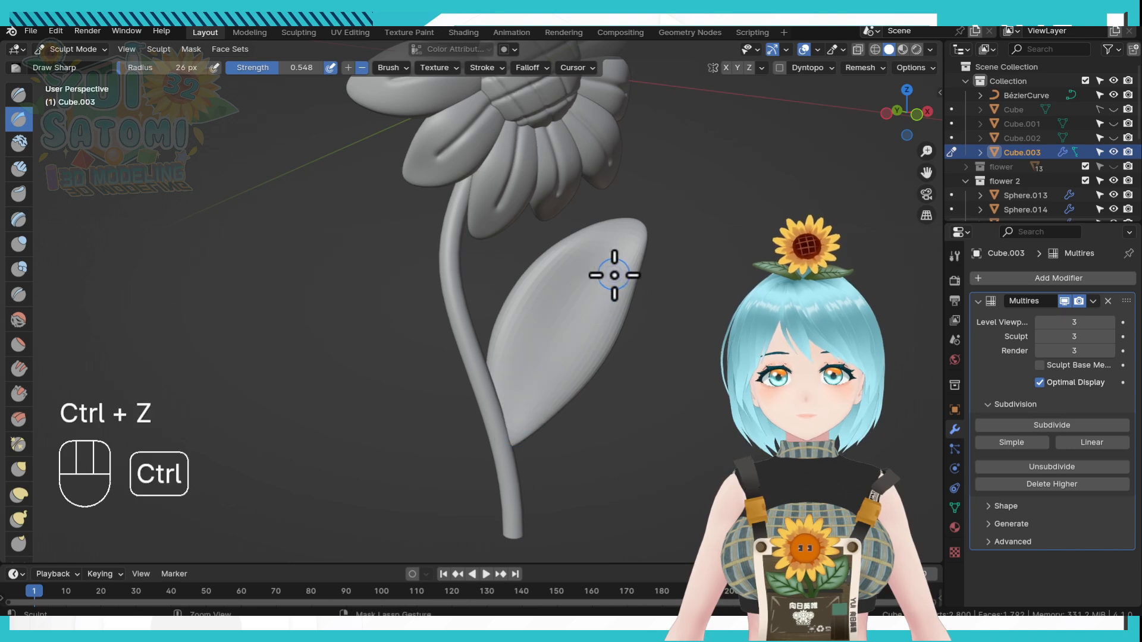
left_click_drag(607, 270, 587, 295)
left_click_drag(513, 395, 505, 409)
mouse_move(515, 332)
left_mouse_down()
mouse_move(506, 403)
mouse_move(521, 389)
left_mouse_up()
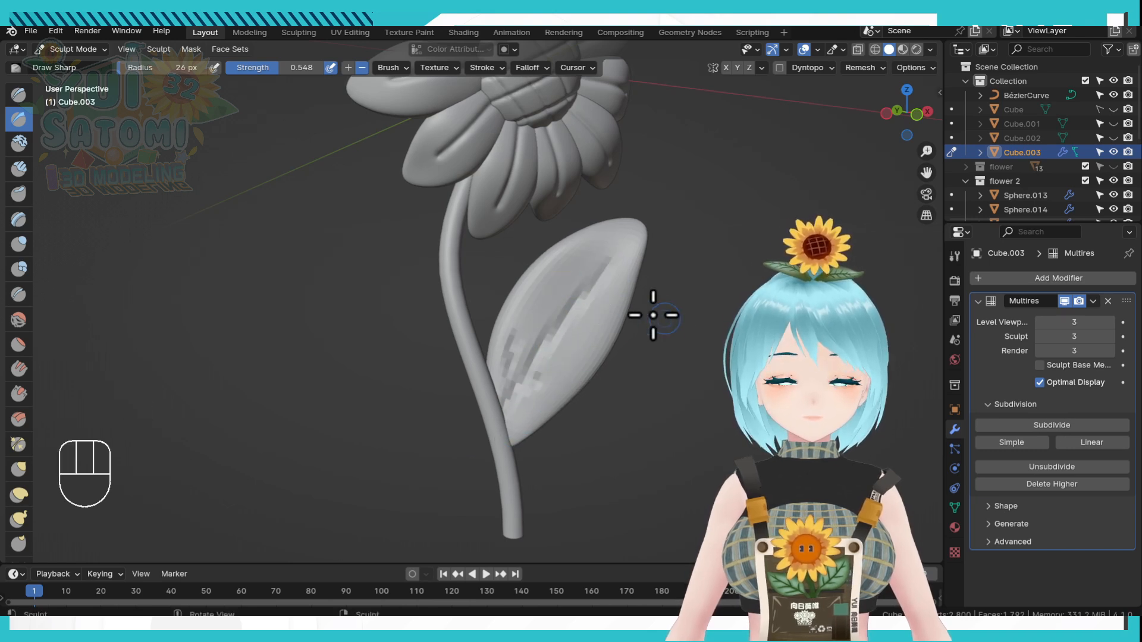
mouse_move(548, 289)
left_mouse_down()
mouse_move(531, 317)
mouse_move(553, 337)
mouse_move(584, 325)
left_mouse_up()
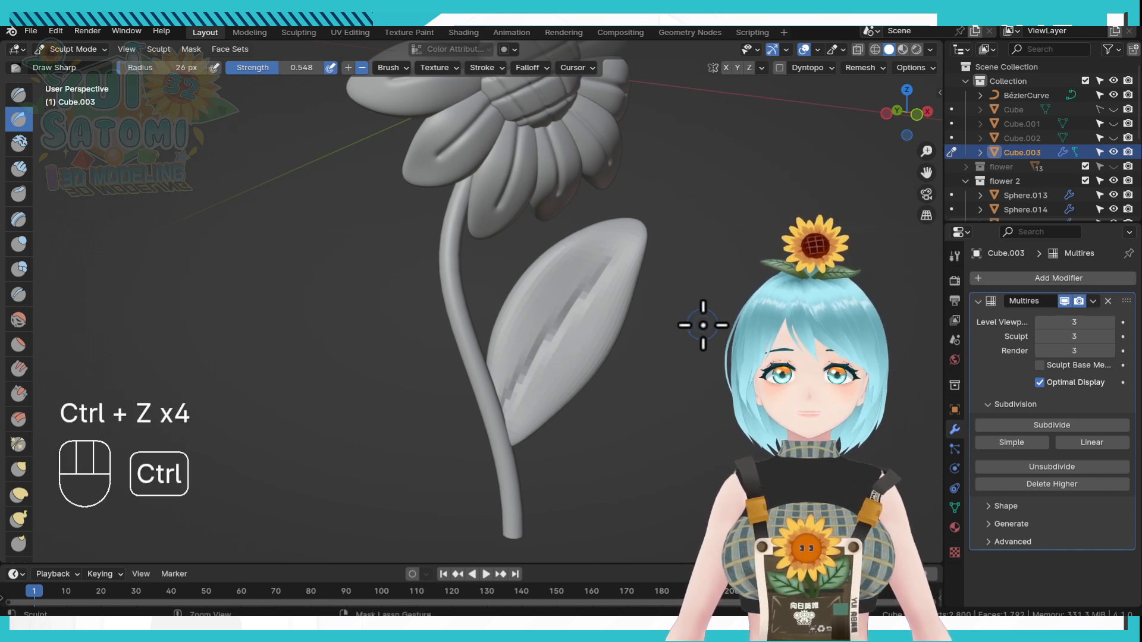
key("ctrl+z")
Subdivide the leaf's Multires modifier to level 4 and carve a lengthwise midrib and short side veins with Draw Sharp.
left_click_drag(1056, 357, 1058, 357)
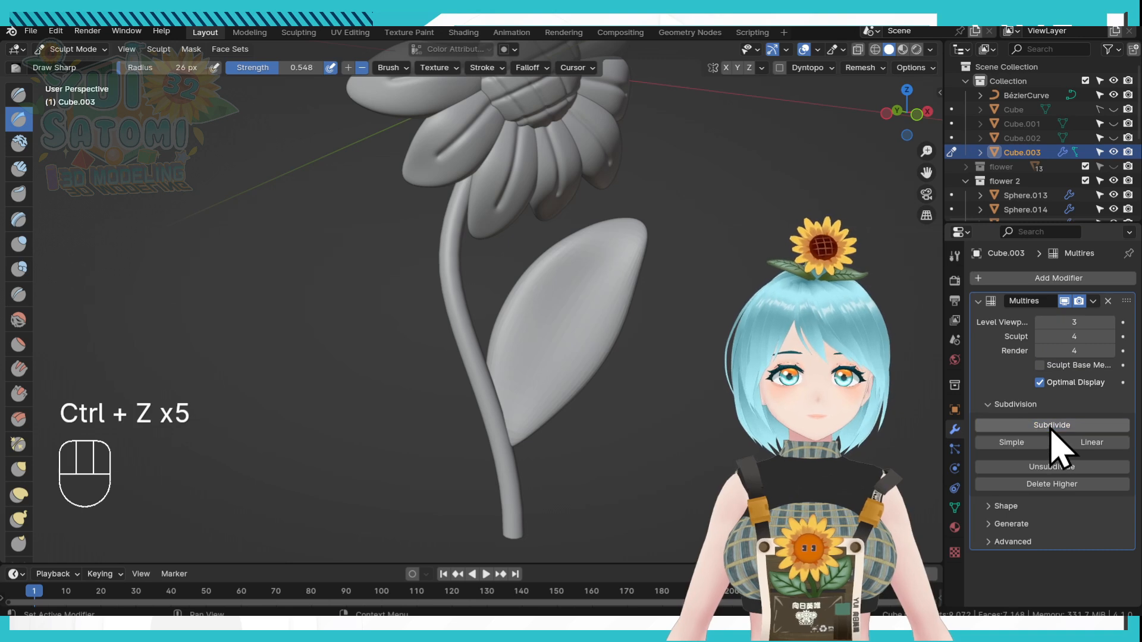
middle_click_drag(706, 390, 675, 369, "shift")
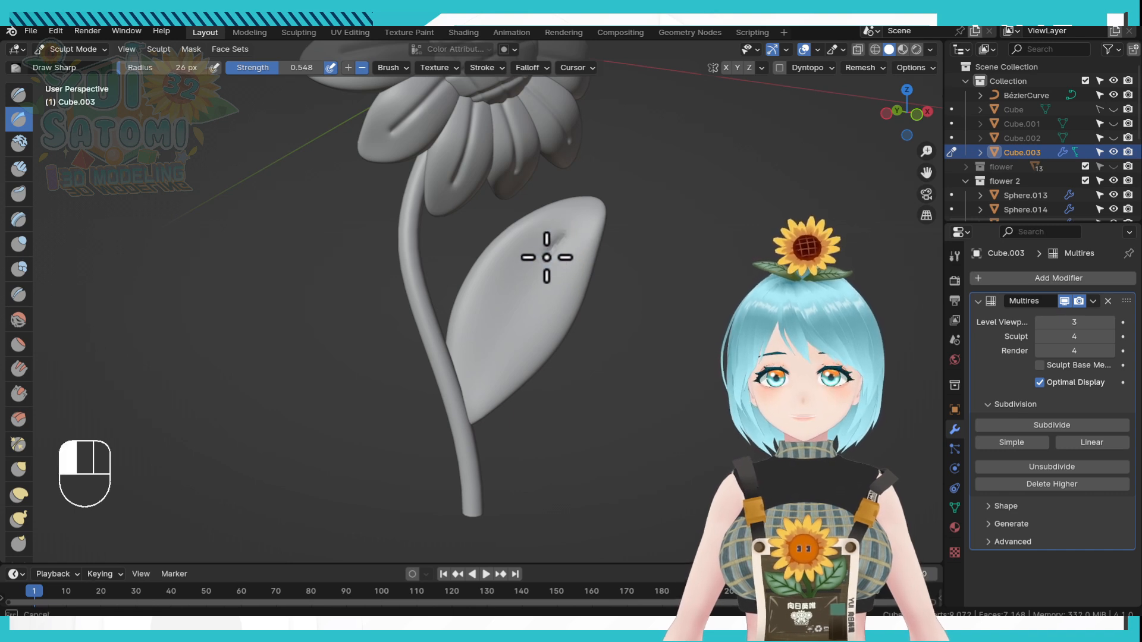
left_click_drag(505, 320, 438, 446)
key("ctrl+z")
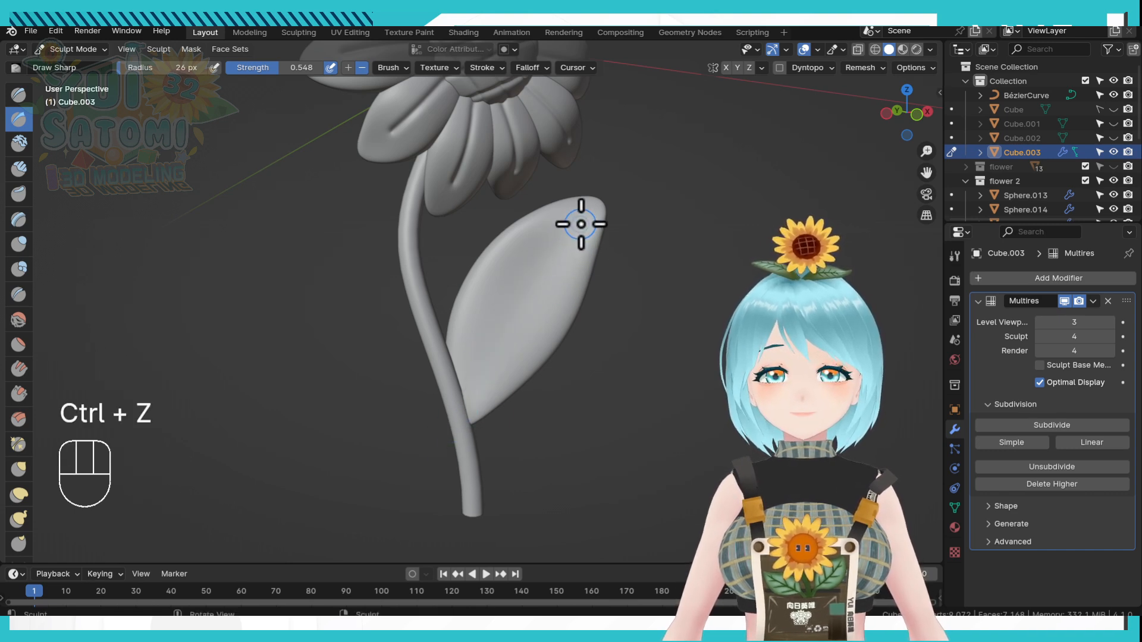
left_click_drag(581, 229, 537, 269)
left_click_drag(466, 383, 464, 393)
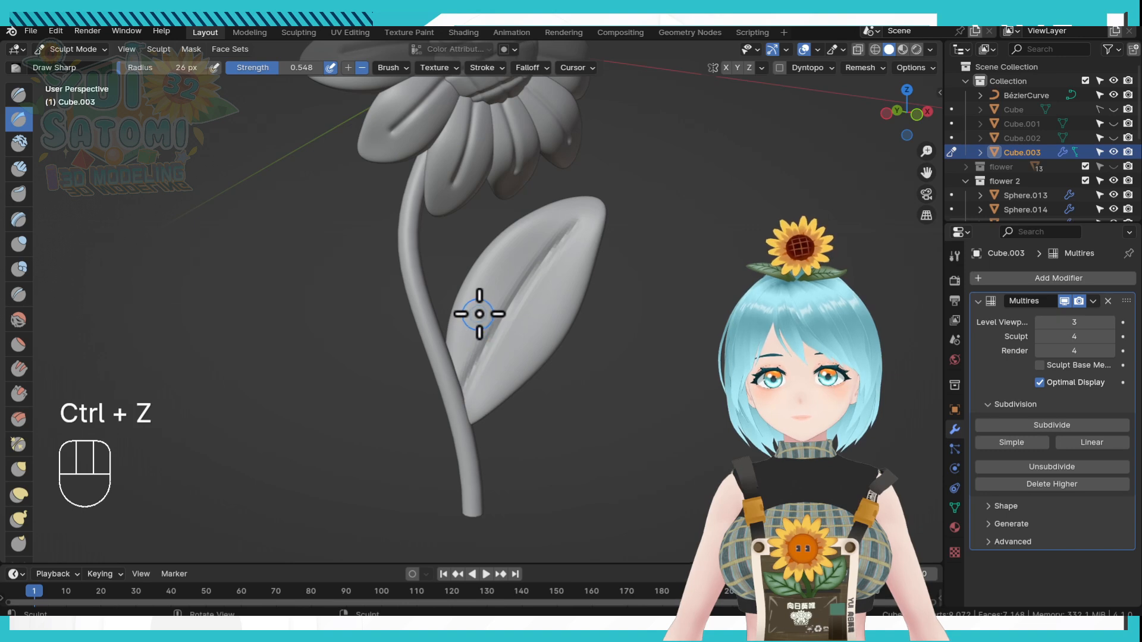
mouse_move(479, 313)
left_mouse_down()
mouse_move(483, 333)
mouse_move(568, 305)
left_mouse_up()
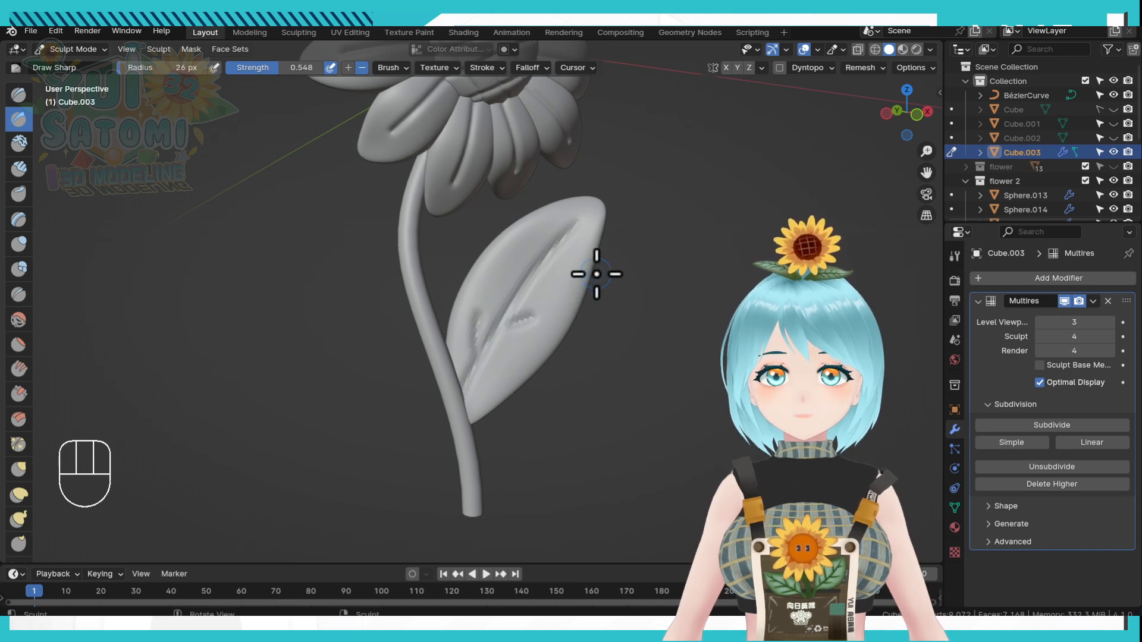
Return to Object Mode, shade the leaf smooth, and deselect it to inspect the whole flower.
scroll(605, 273, "down", 5)
middle_click_drag(647, 288, 570, 339)
key("Tab")
mouse_move(449, 365)
middle_mouse_down()
mouse_move(612, 364)
mouse_move(565, 359)
mouse_move(599, 344)
middle_mouse_up()
scroll(601, 348, "up", 3)
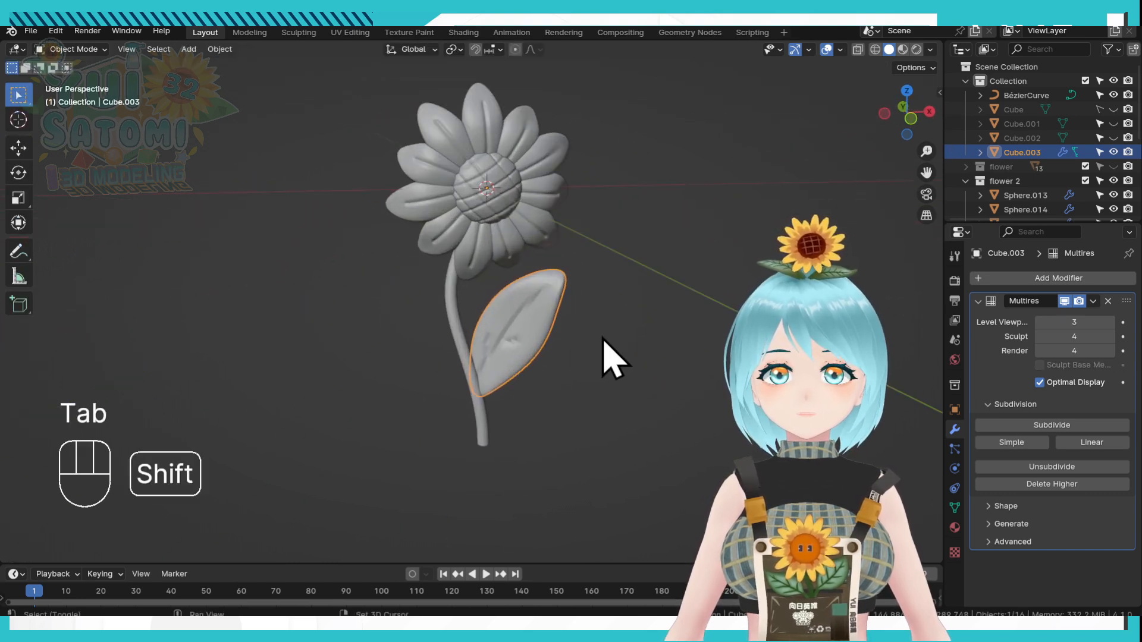
right_click(521, 325)
left_click(438, 320)
left_click(663, 377)
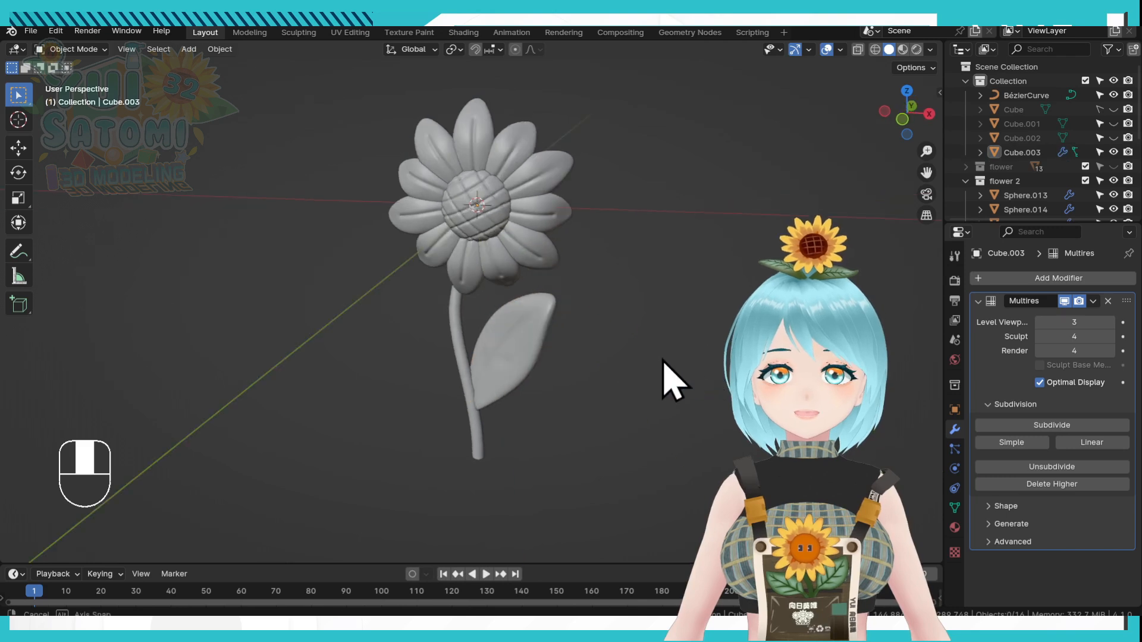
middle_click_drag(663, 377, 714, 336)
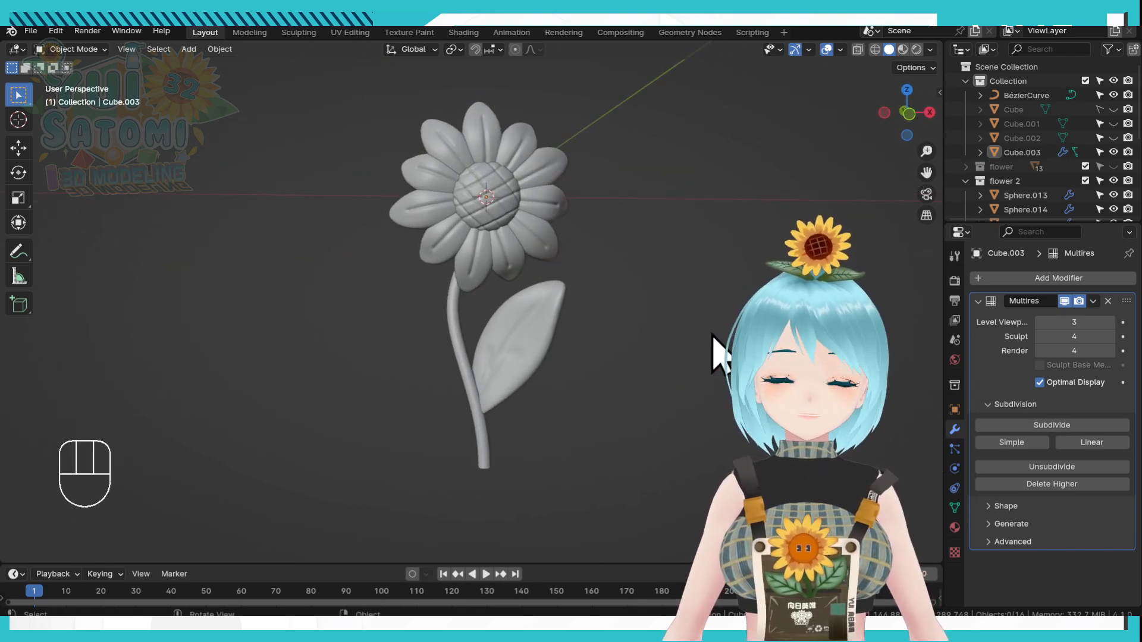
mouse_move(714, 327)
middle_mouse_down("shift")
mouse_move(660, 340)
mouse_move(708, 334)
middle_mouse_up("shift")
Add a mesh plane and rotate its geometry 90° in the right view so it stands upright.
key("shift+a")
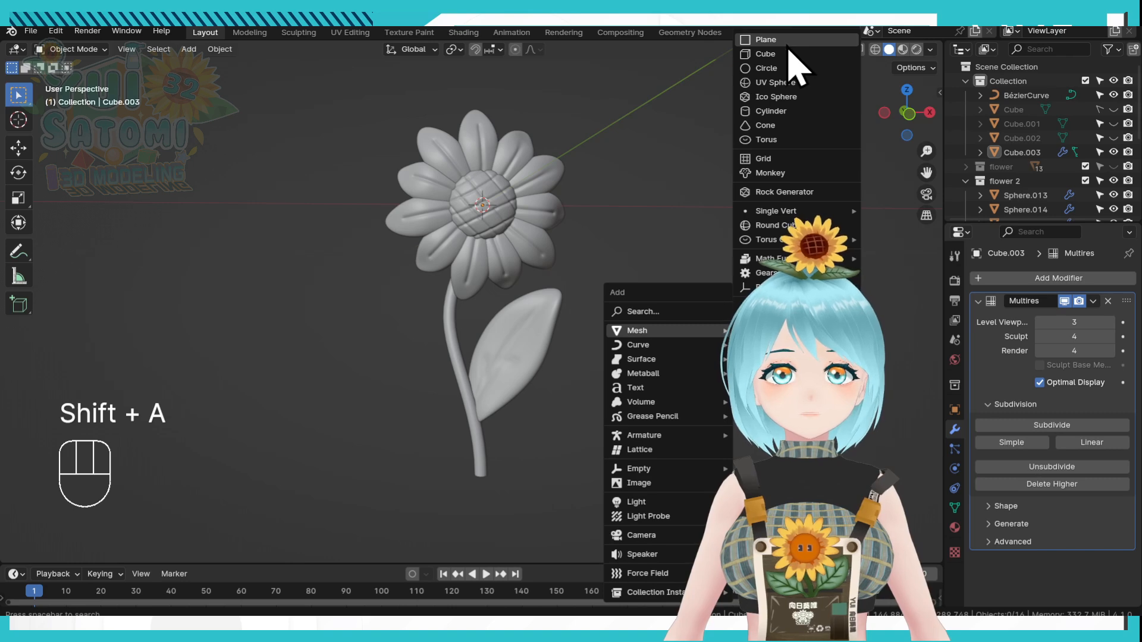
left_click(778, 40)
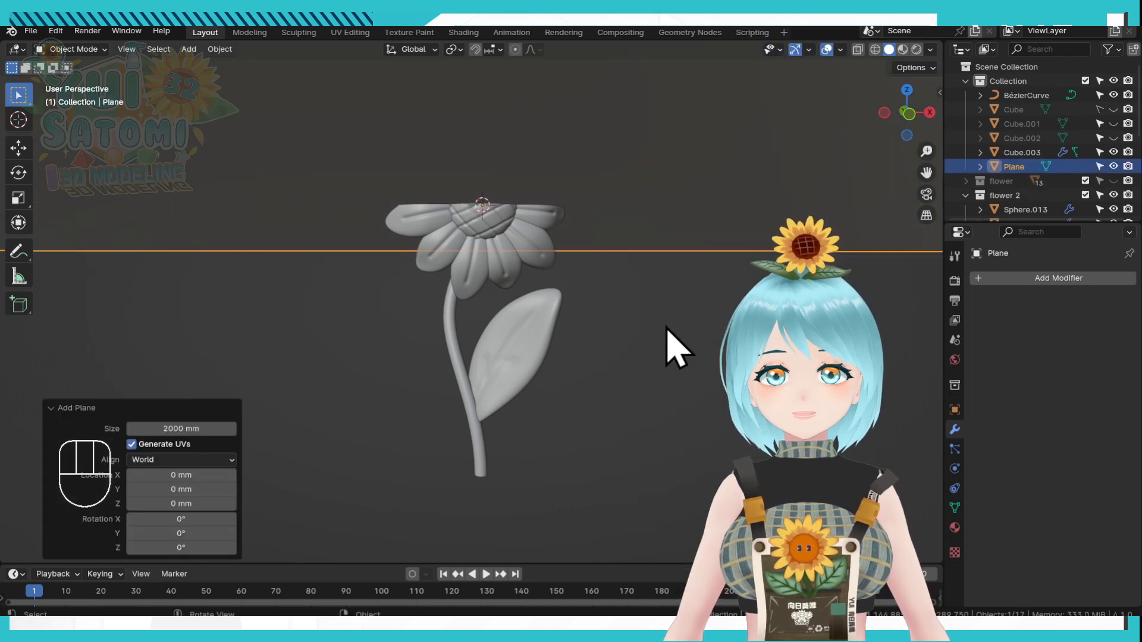
key("Tab")
scroll(666, 325, "down", 3)
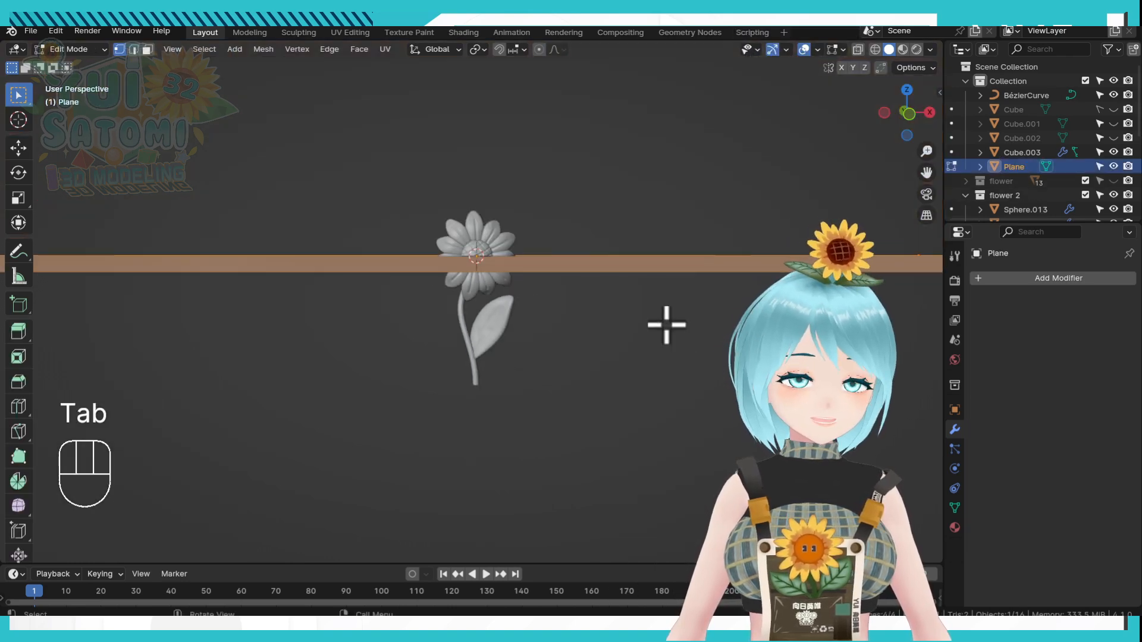
key("KP_3")
type("r90")
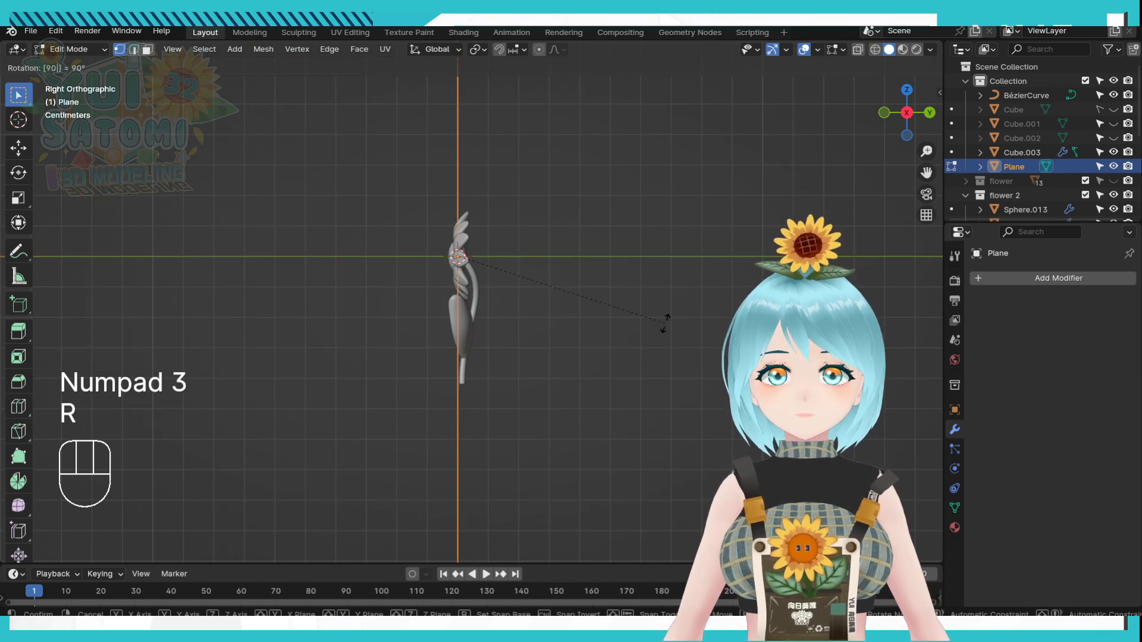
key("Return")
Scale the plane down in the front view by 0.175, 0.115 and 0.801 in turn, and move it down along Z to the stem.
key("KP_1")
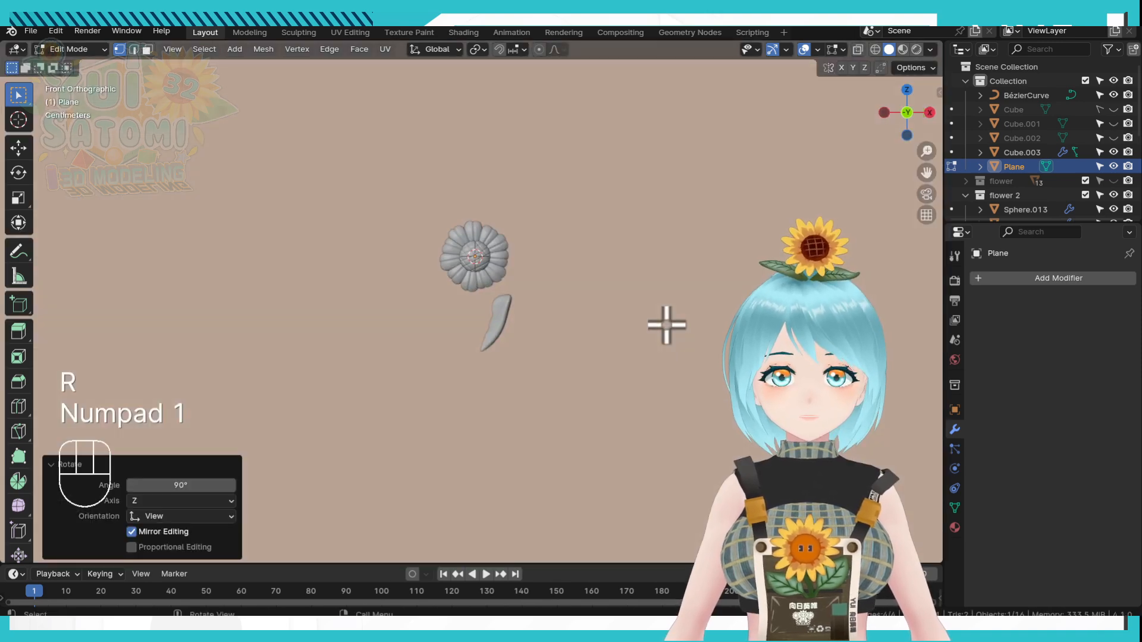
key("s")
left_click(536, 289)
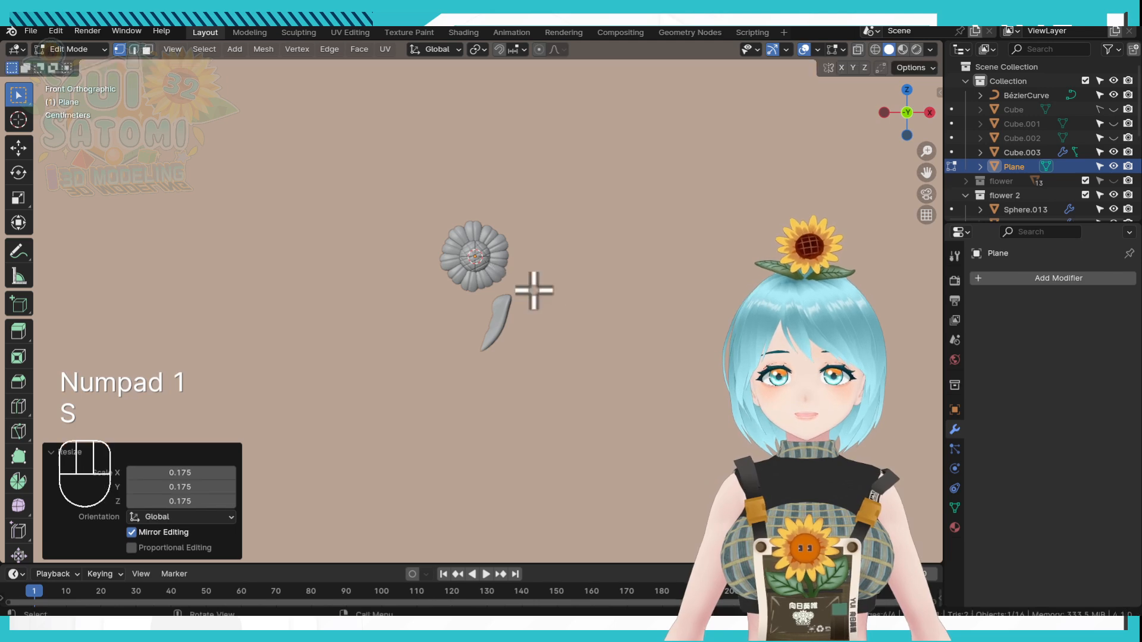
scroll(720, 406, "down", 4)
key("s")
left_click(509, 291)
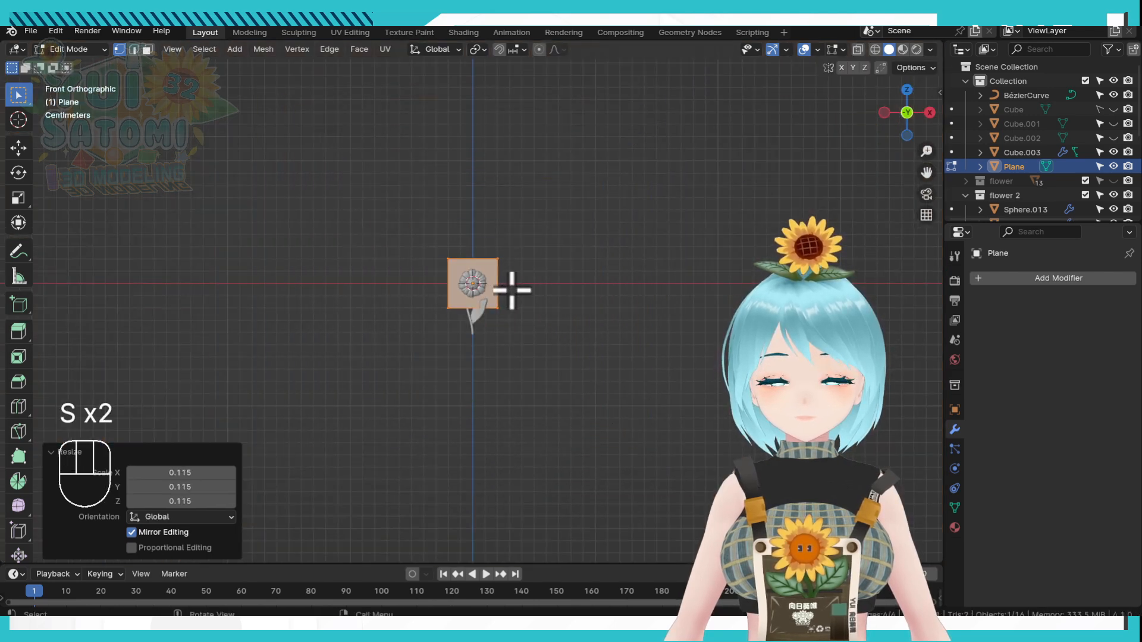
scroll(536, 309, "up", 7)
scroll(548, 317, "up", 1)
key("s")
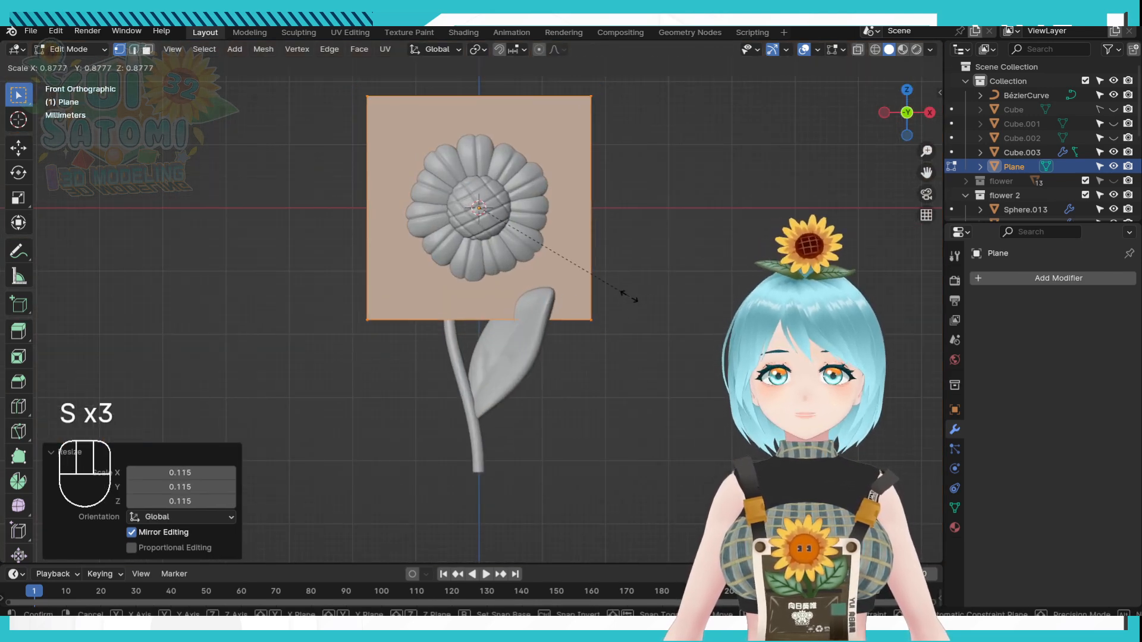
left_click(616, 291)
key("g")
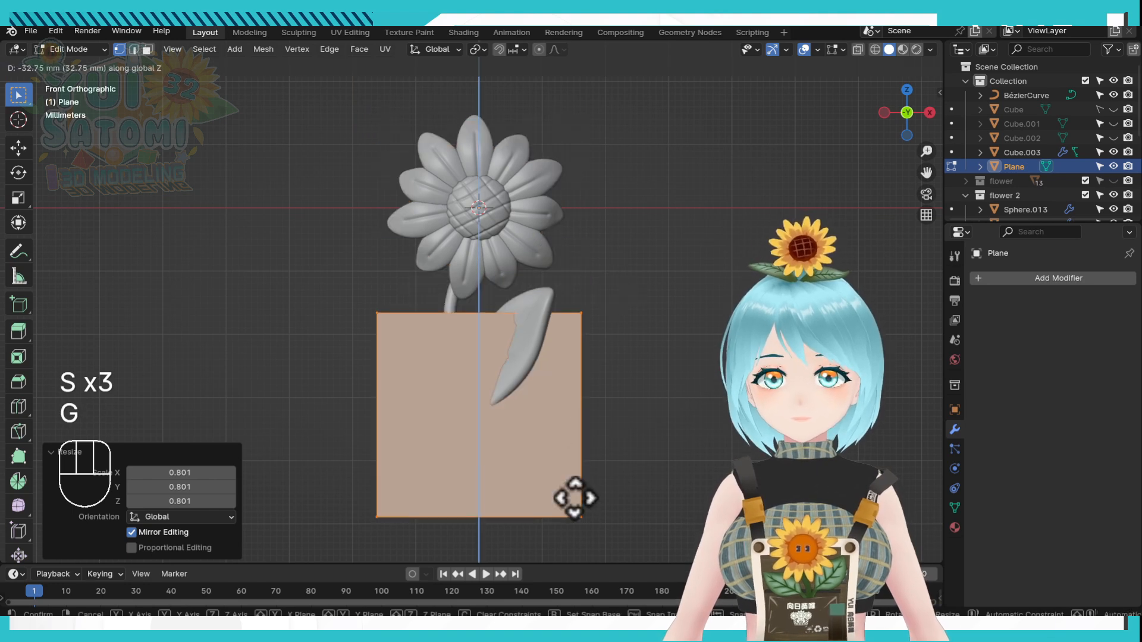
left_click(566, 484)
Delete the plane's two vertices on the leaf side, leaving only the vertical edge on the other side of the stem.
left_click_drag(556, 280, 619, 518)
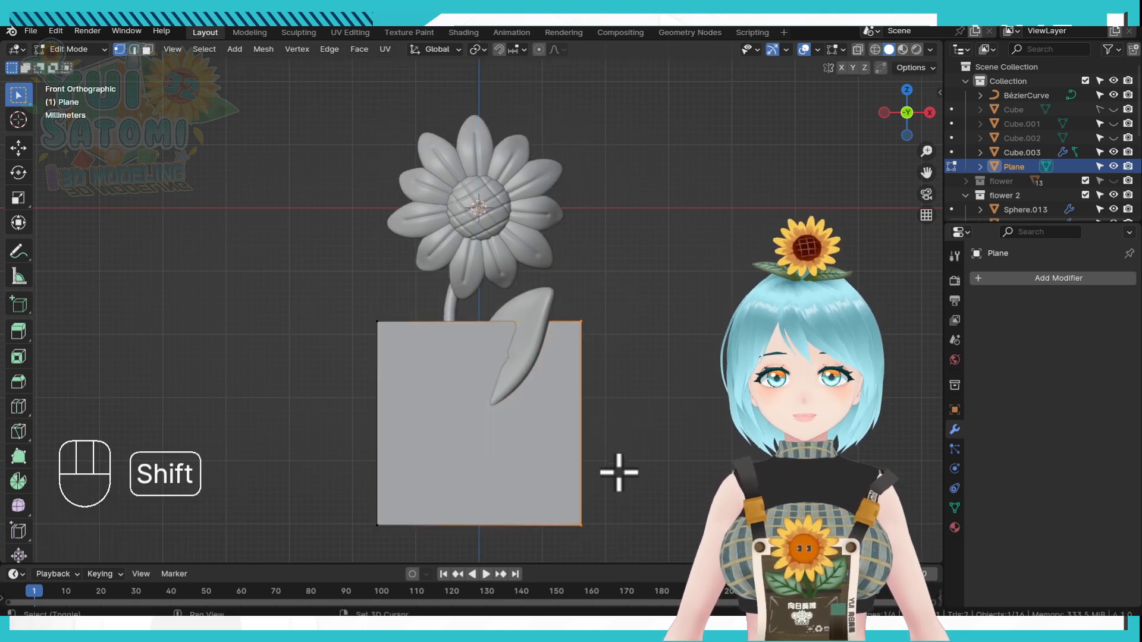
middle_click_drag(617, 470, 650, 408, "shift")
key("x")
left_click(650, 408)
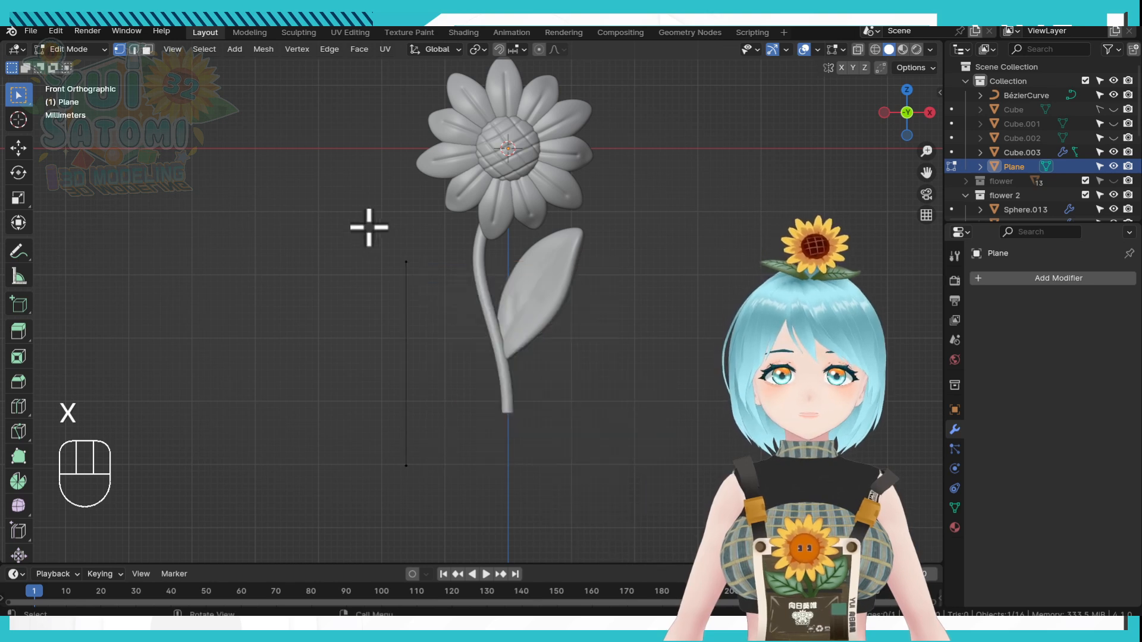
Move the edge's upper vertex down toward the stem and its lower vertex up beneath it, forming a short slanted rim segment.
middle_click_drag(516, 412, 497, 351, "shift")
left_click_drag(357, 166, 421, 248)
key("g")
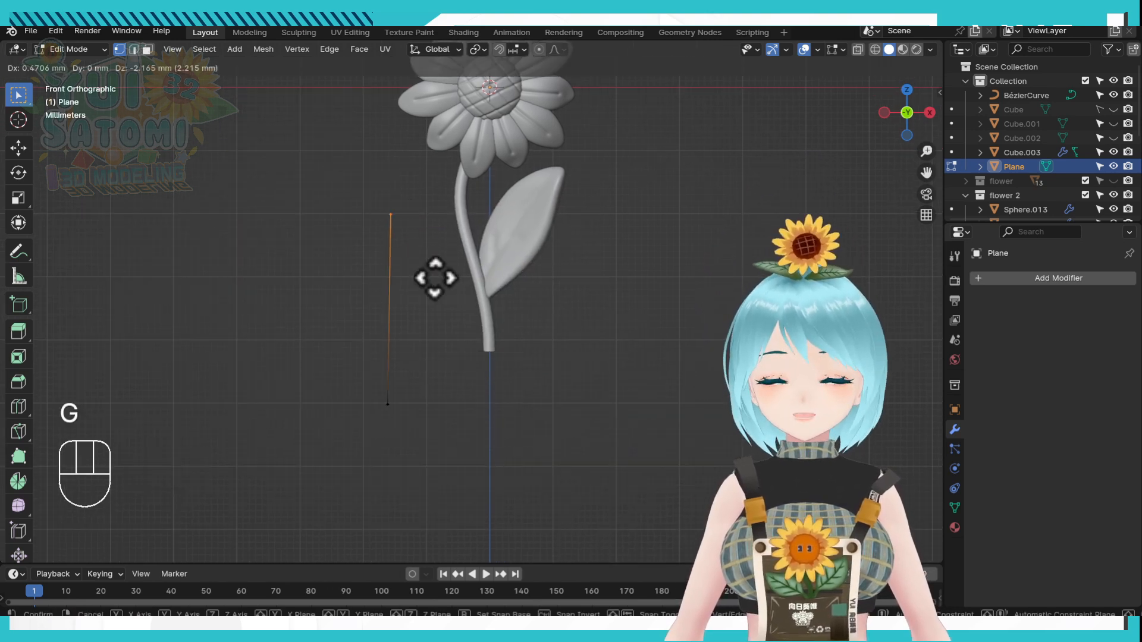
left_click(450, 309)
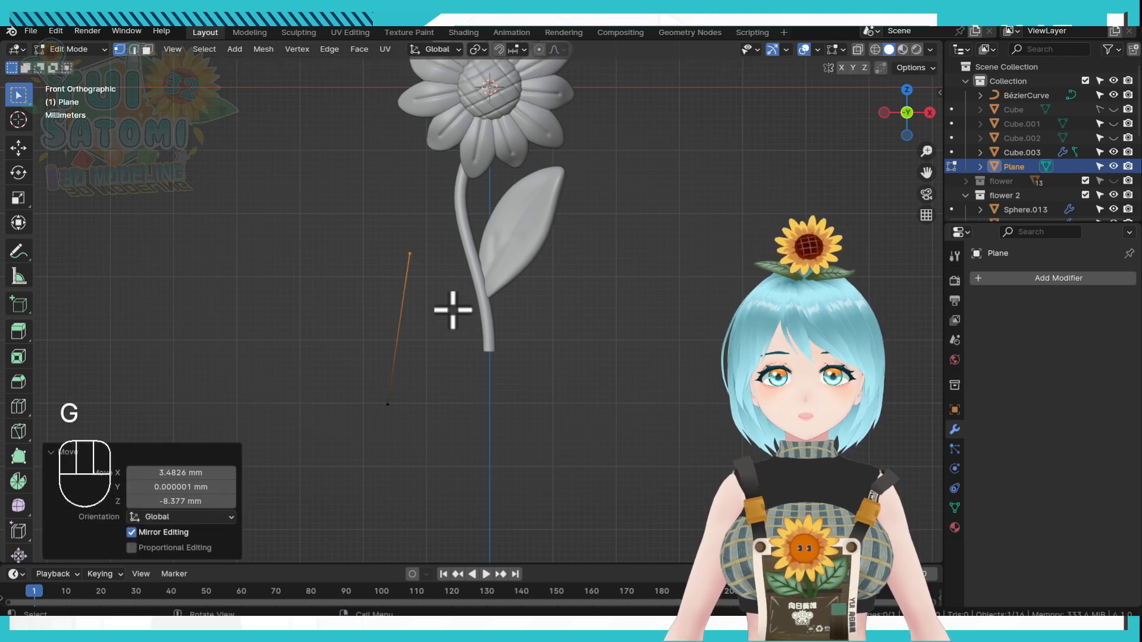
key("g")
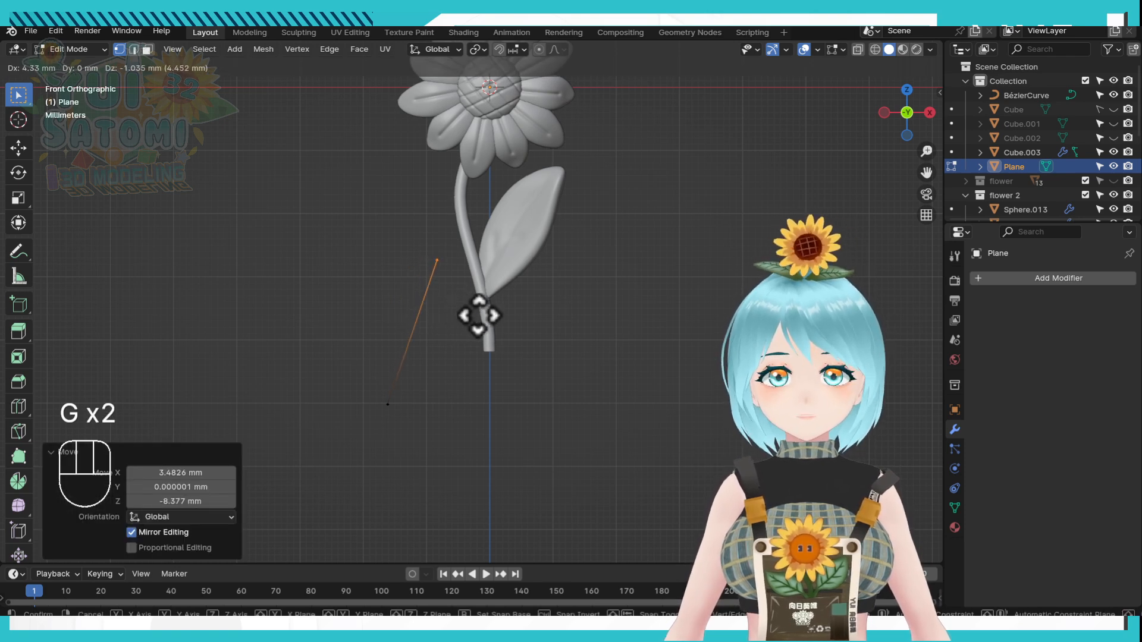
left_click(476, 316)
key("g")
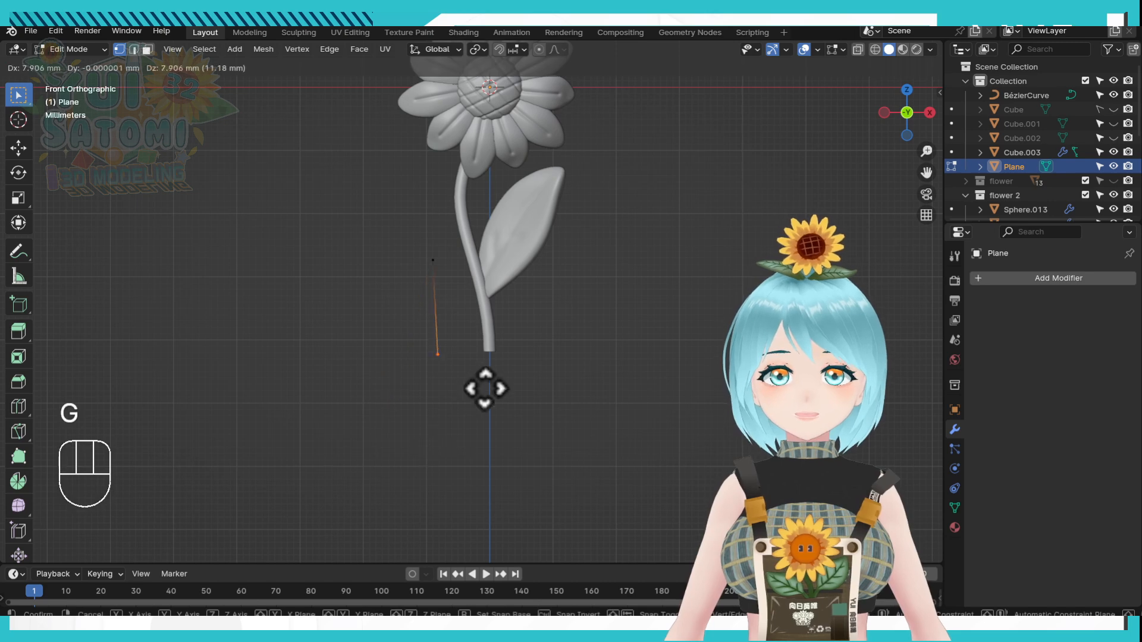
left_click(487, 331)
scroll(484, 327, "up", 1)
middle_click_drag(509, 331, 514, 314, "shift")
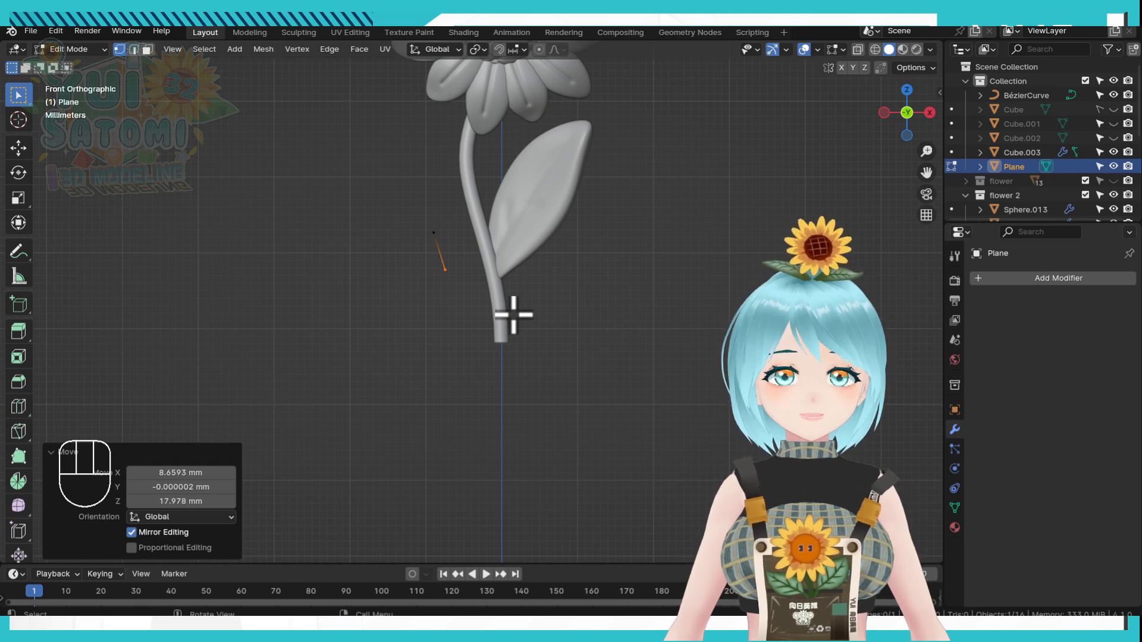
Extrude the lower vertex downward six times into a curved vase profile with a narrow neck and bulging belly, and return to Object Mode.
key("e")
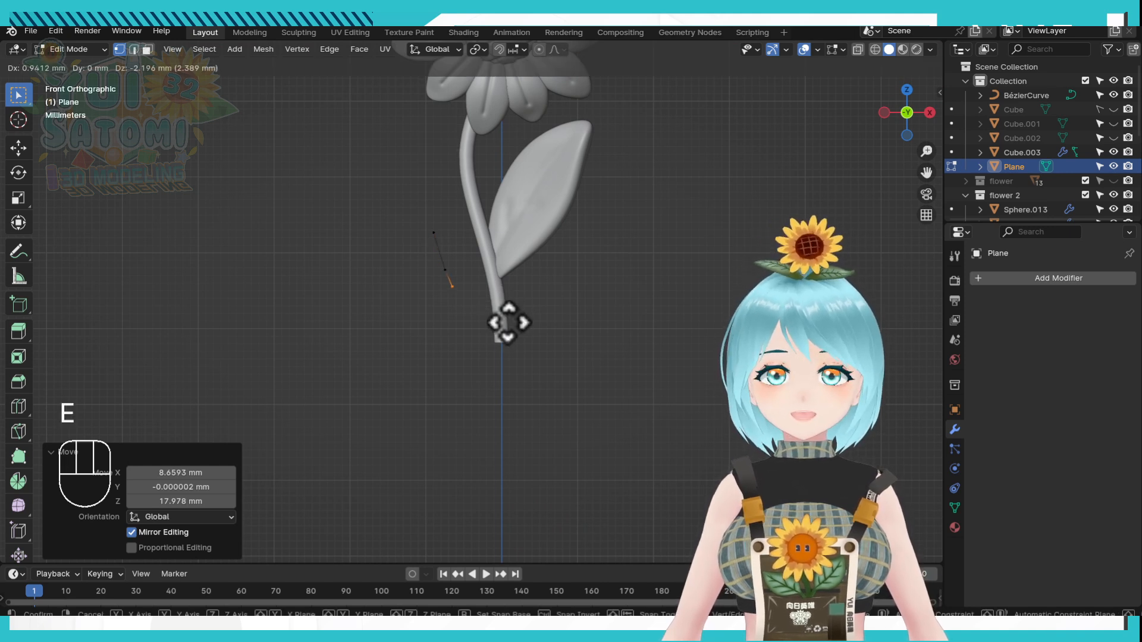
left_click(502, 330)
key("e")
left_click(497, 373)
key("e")
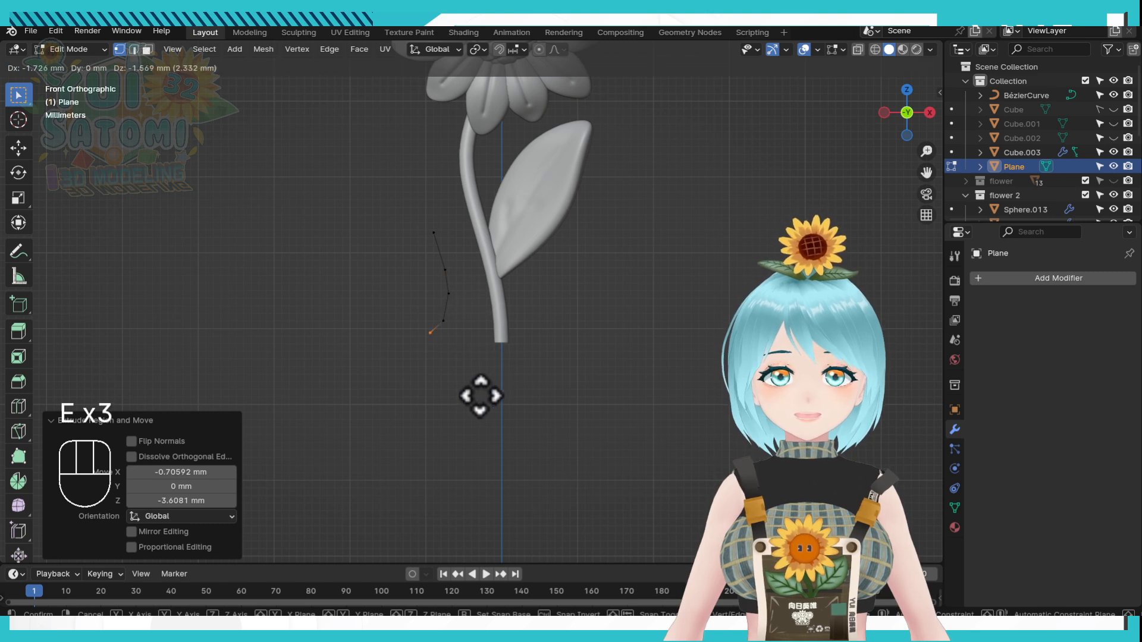
left_click(473, 425)
key("e")
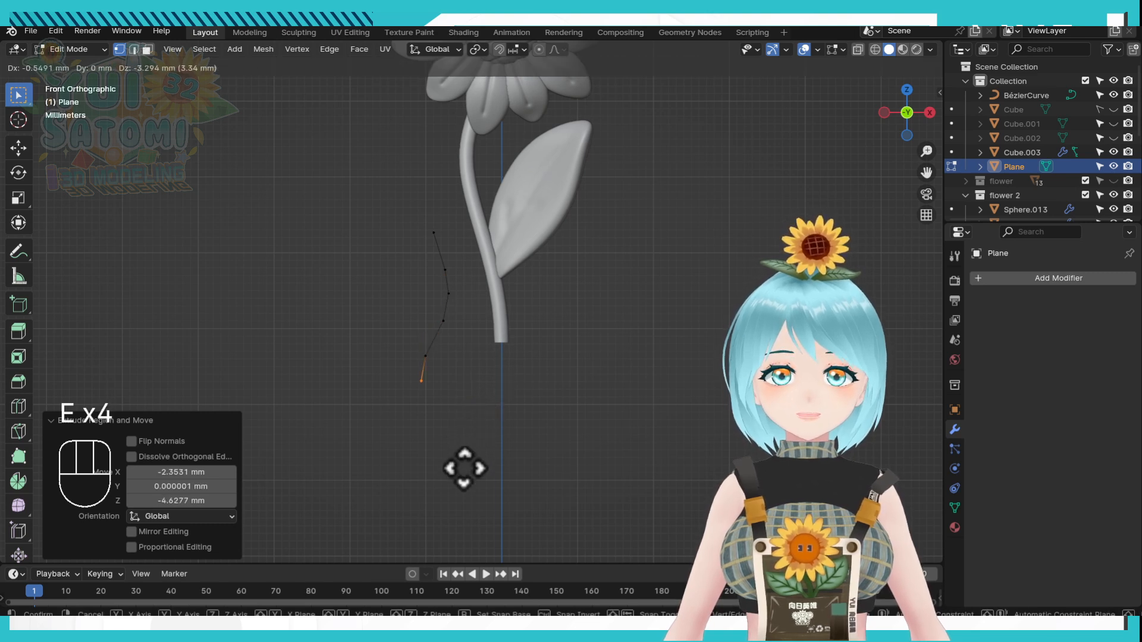
left_click(463, 478)
key("e")
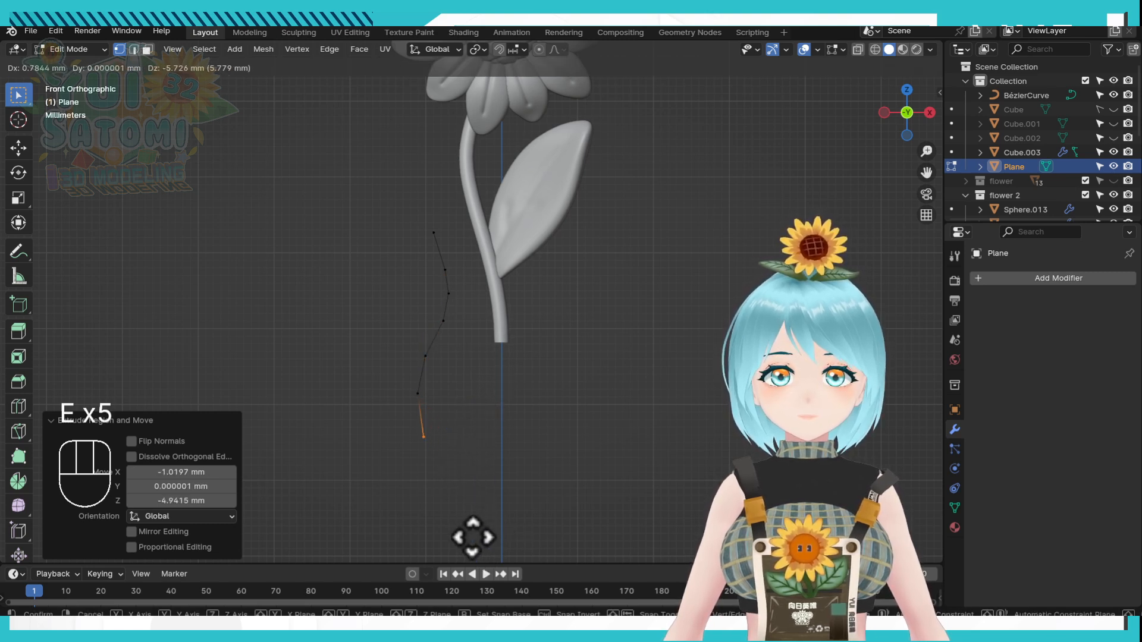
left_click(476, 535)
key("e")
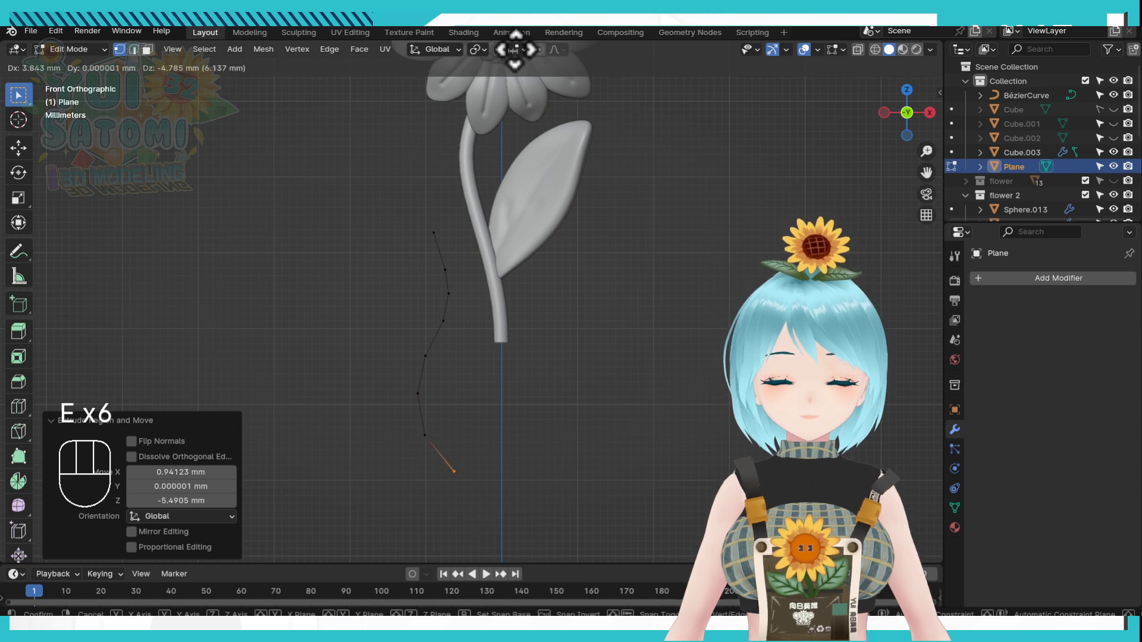
left_click(515, 49)
middle_click_drag(484, 321, 637, 345)
key("Tab")
left_click(1089, 280)
mouse_move(1091, 292)
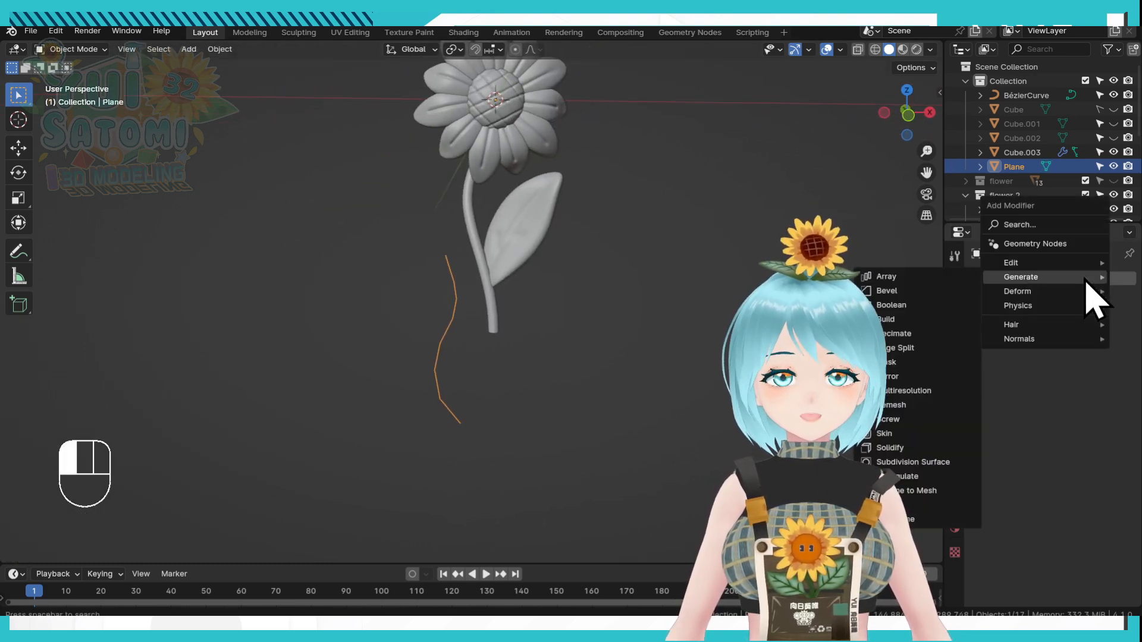
left_click(909, 455)
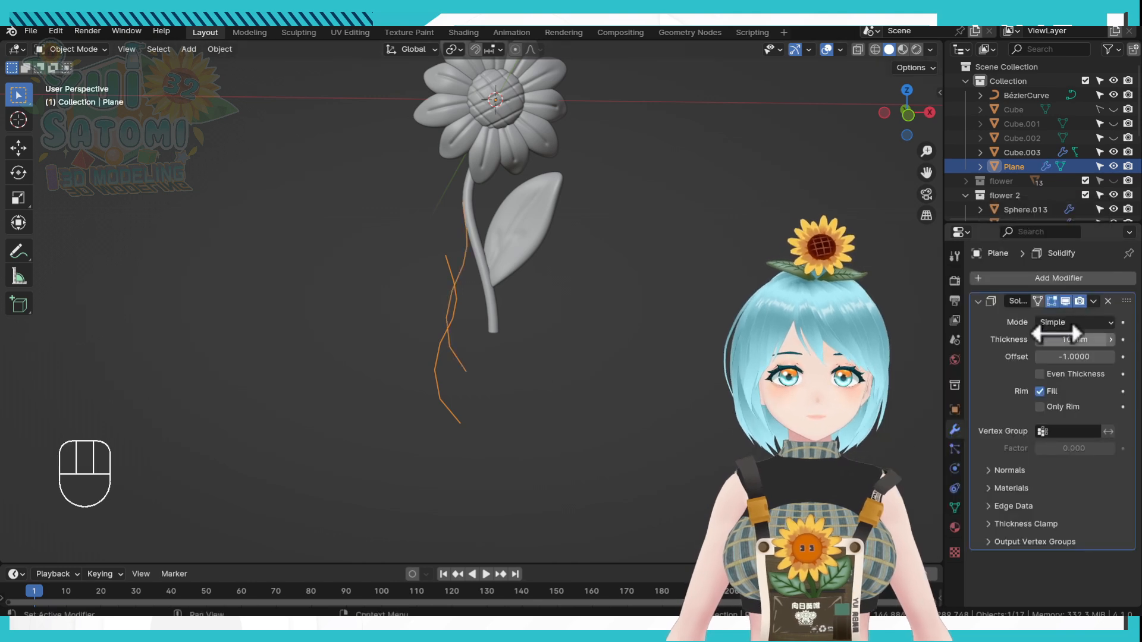
left_click(1107, 300)
Add a Subdivision Surface modifier to the vase profile.
left_click(1089, 278)
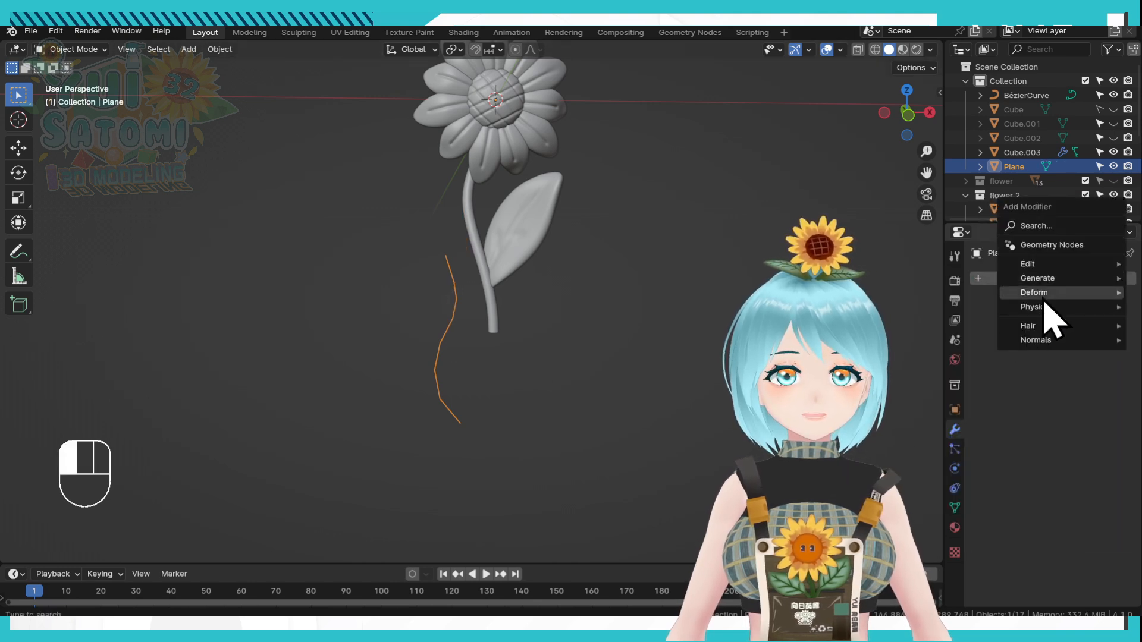
mouse_move(1065, 280)
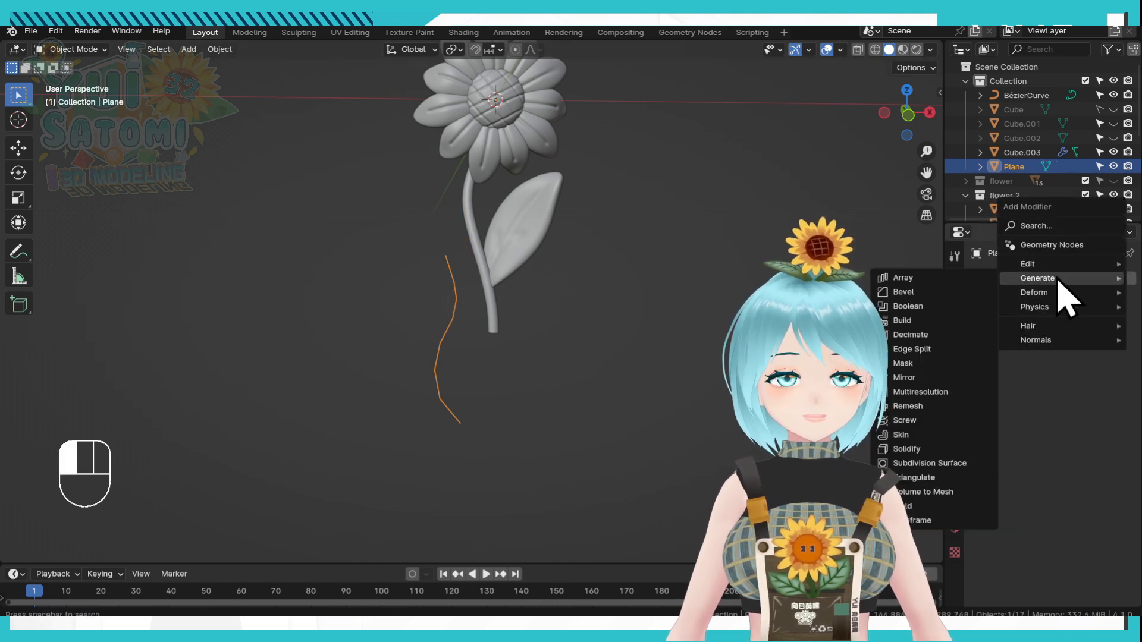
left_click(939, 466)
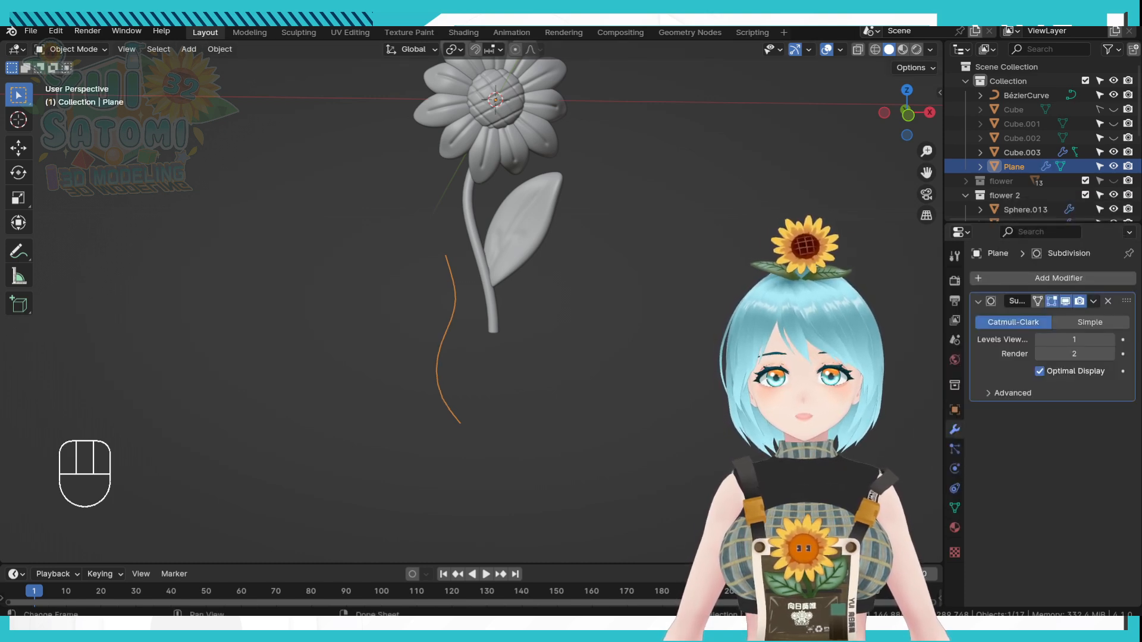
Add a Screw modifier to revolve the profile around the Z axis into a full vase.
left_click(1065, 278)
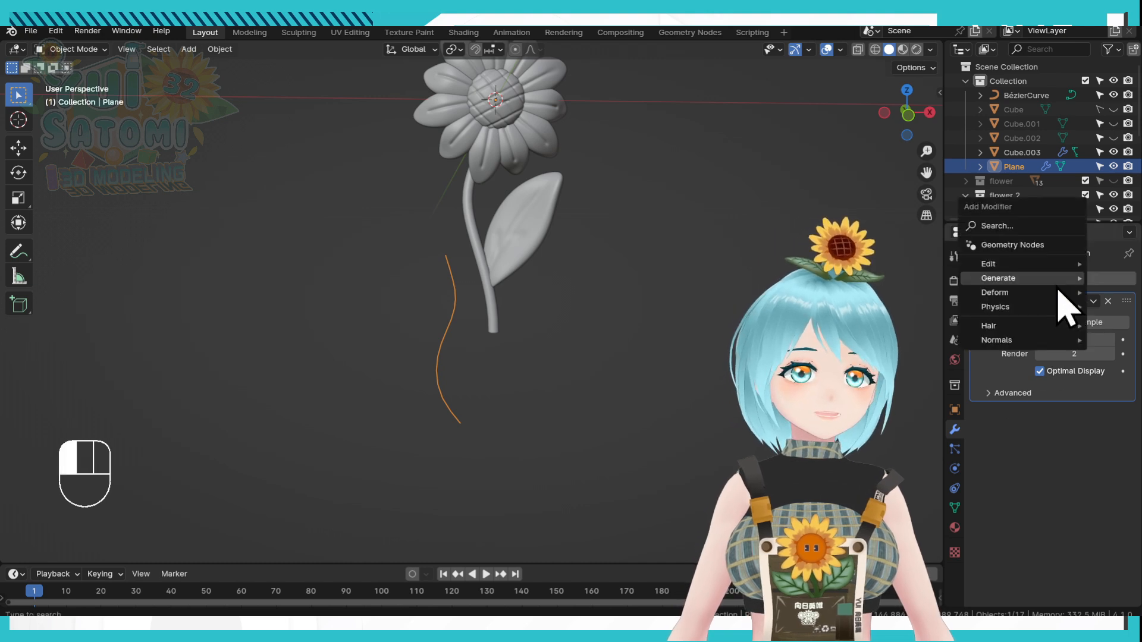
mouse_move(1048, 278)
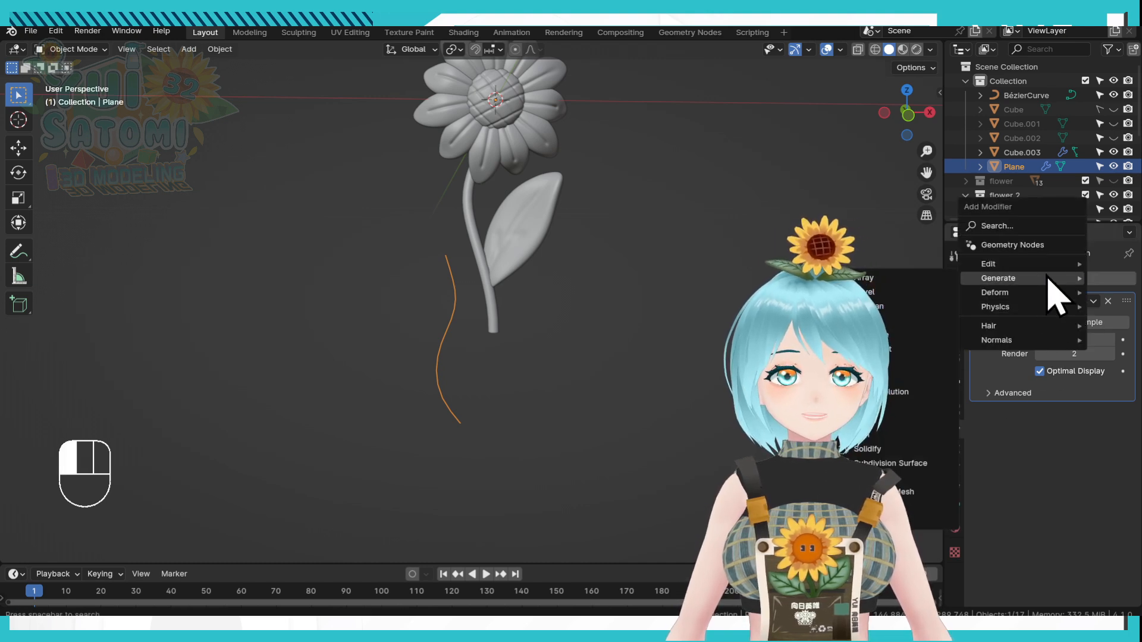
left_click(871, 423)
middle_click_drag(553, 306, 574, 324)
scroll(574, 311, "up", 1)
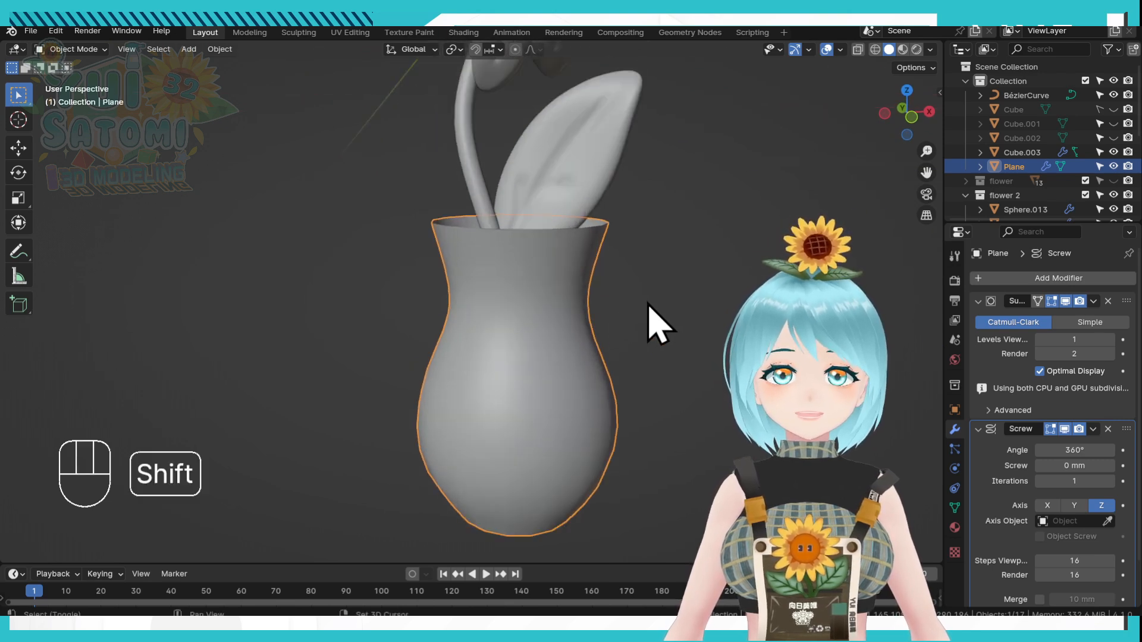
middle_click_drag(679, 340, 680, 322, "shift")
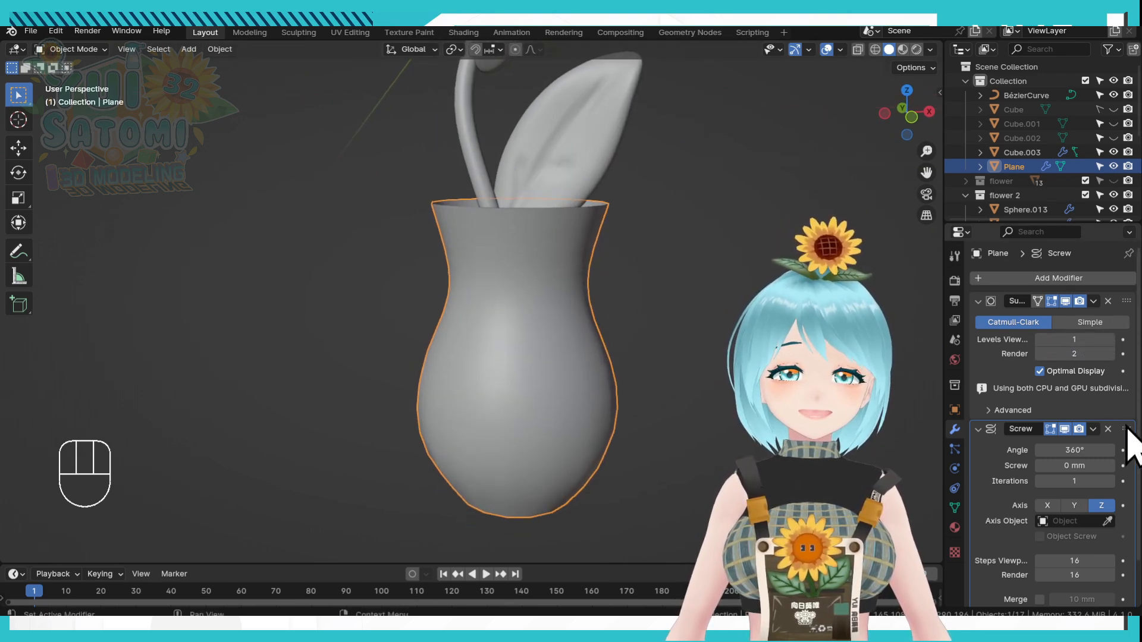
Reorder the Screw modifier above the Subdivision modifier and apply the Screw modifier.
left_click_drag(1127, 429, 1126, 304)
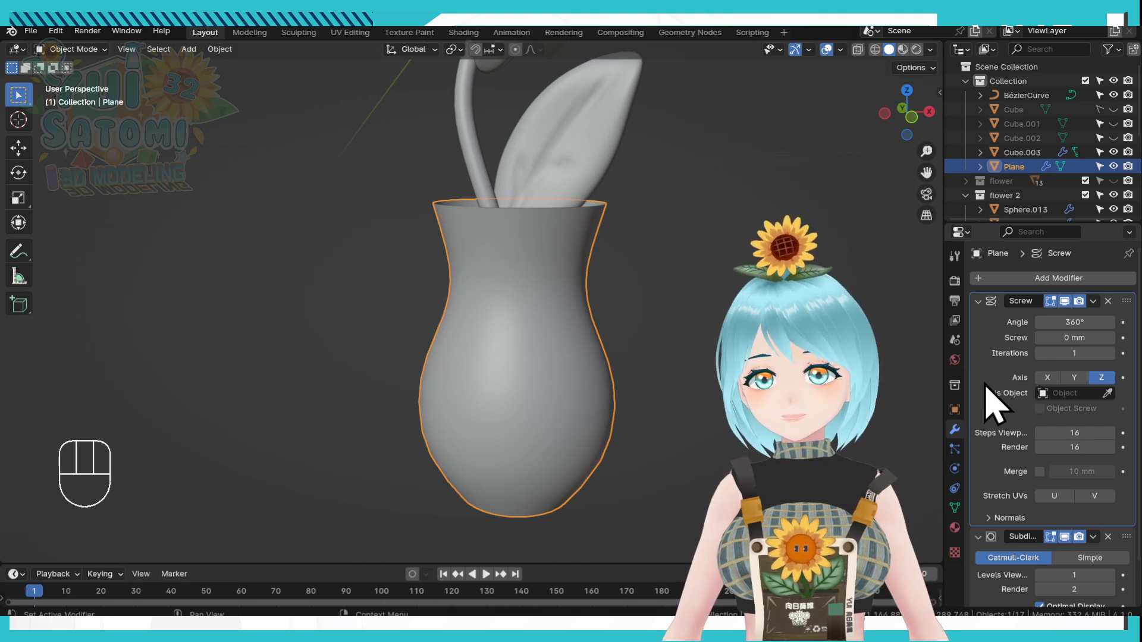
key("ctrl+a")
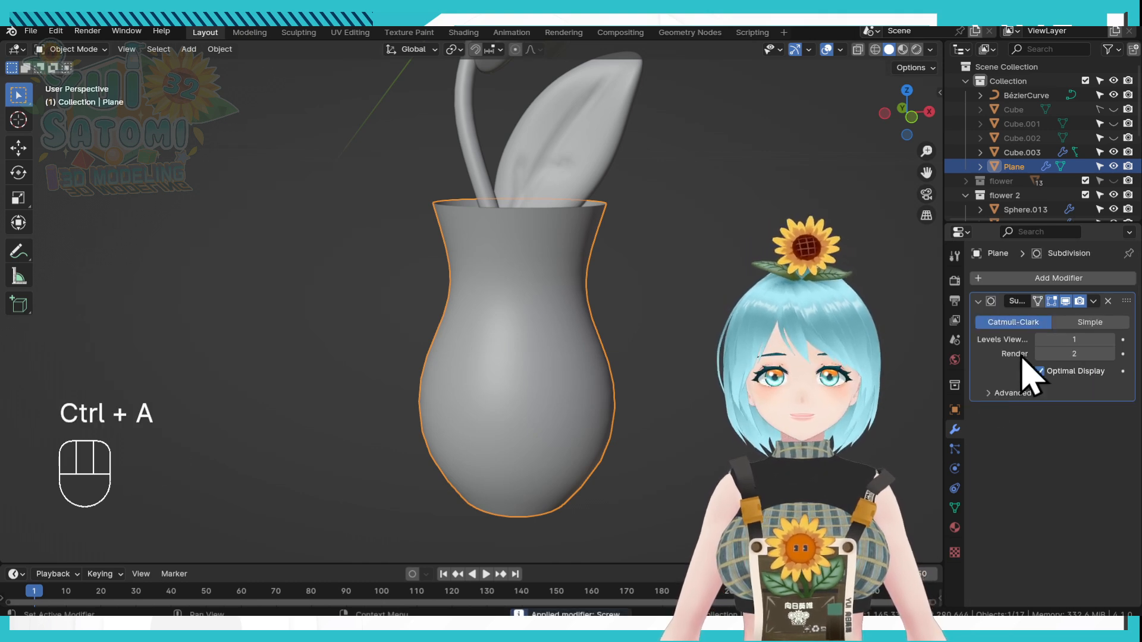
left_click(1092, 301)
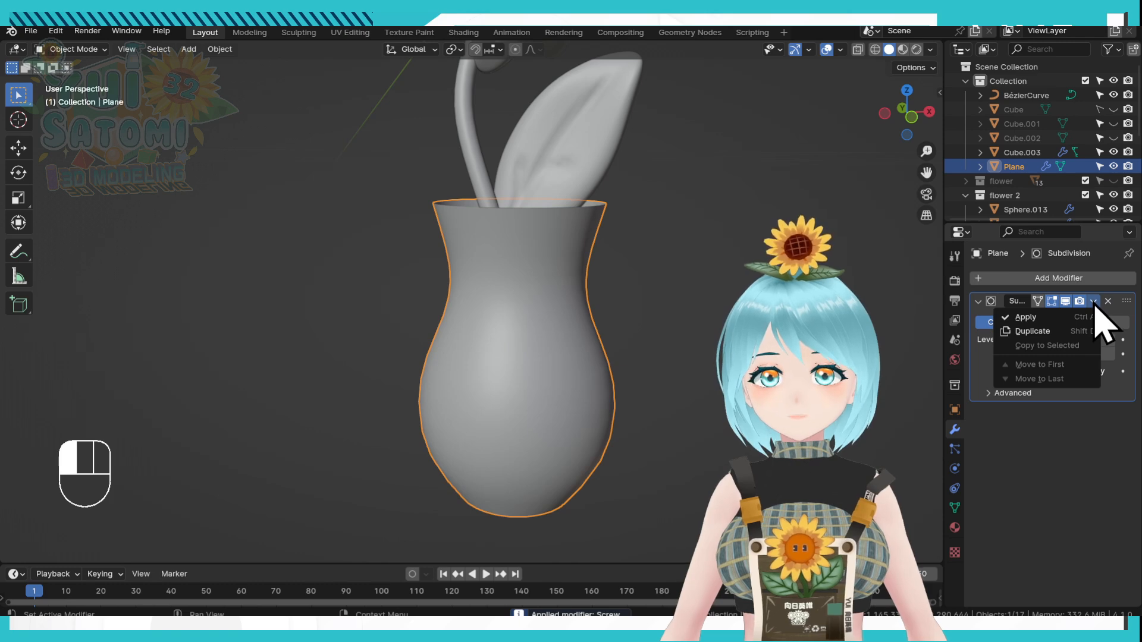
left_click(1102, 322)
Merge all of the vase's vertices by distance in Edit Mode.
key("Tab")
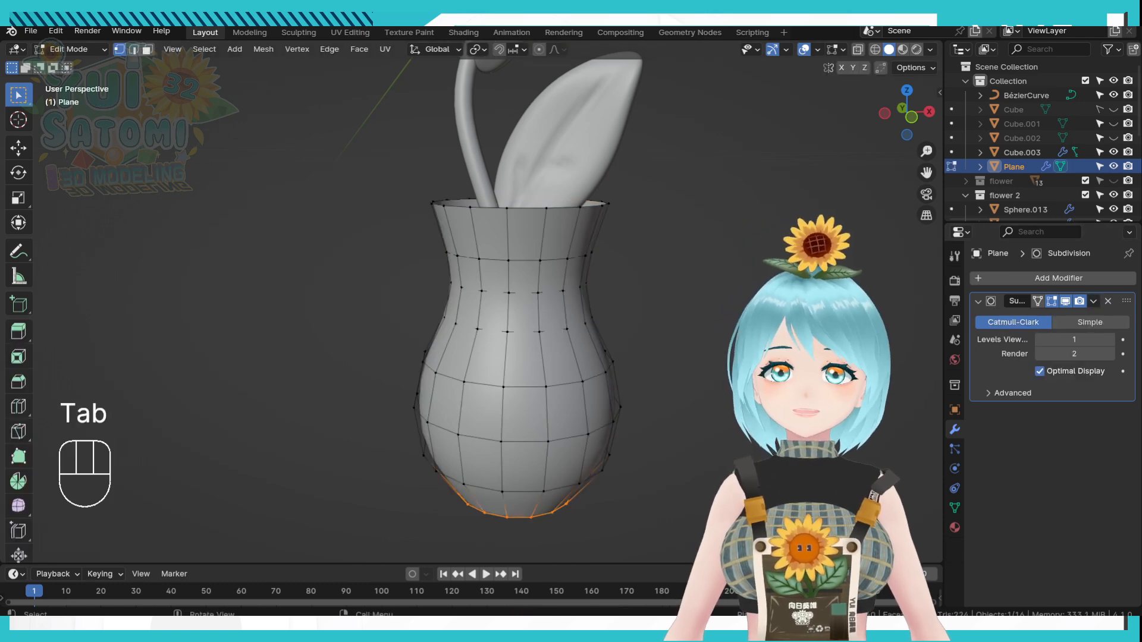
middle_click_drag(665, 343, 666, 377)
key("a")
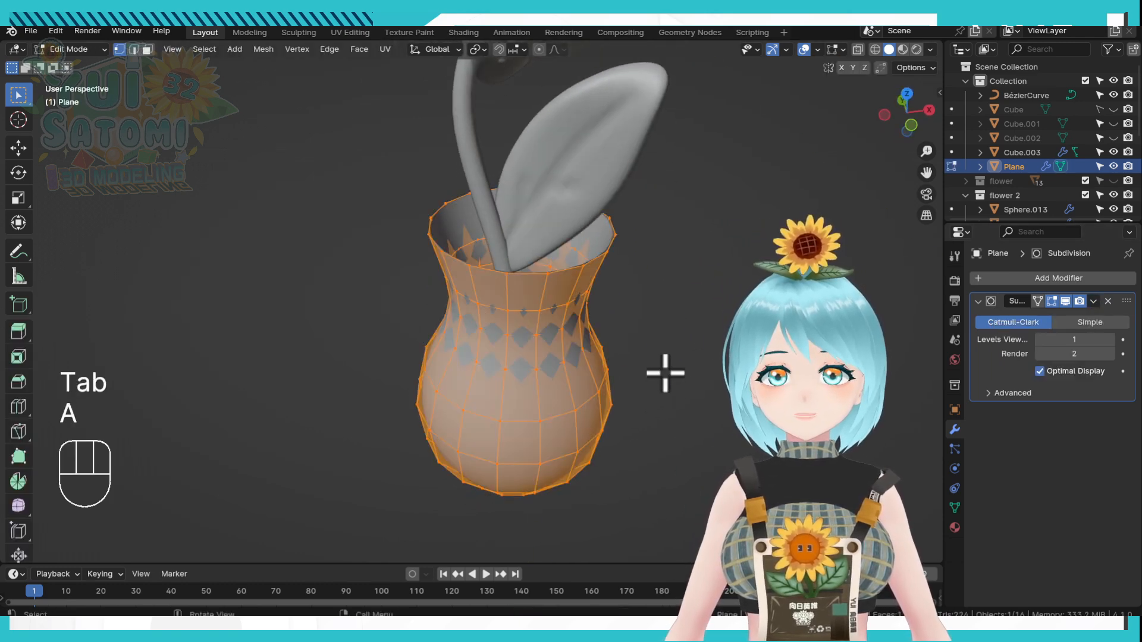
key("m")
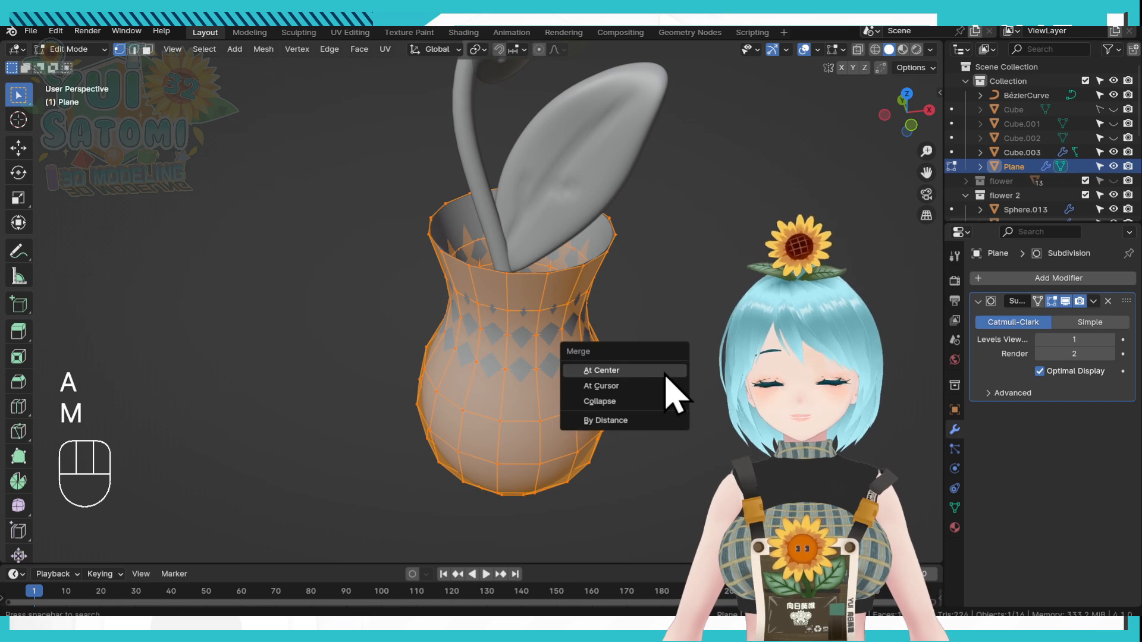
left_click(637, 420)
Select the open edge loop at the vase's base and fill it with a face.
middle_click_drag(637, 421, 635, 250)
key("alt+a")
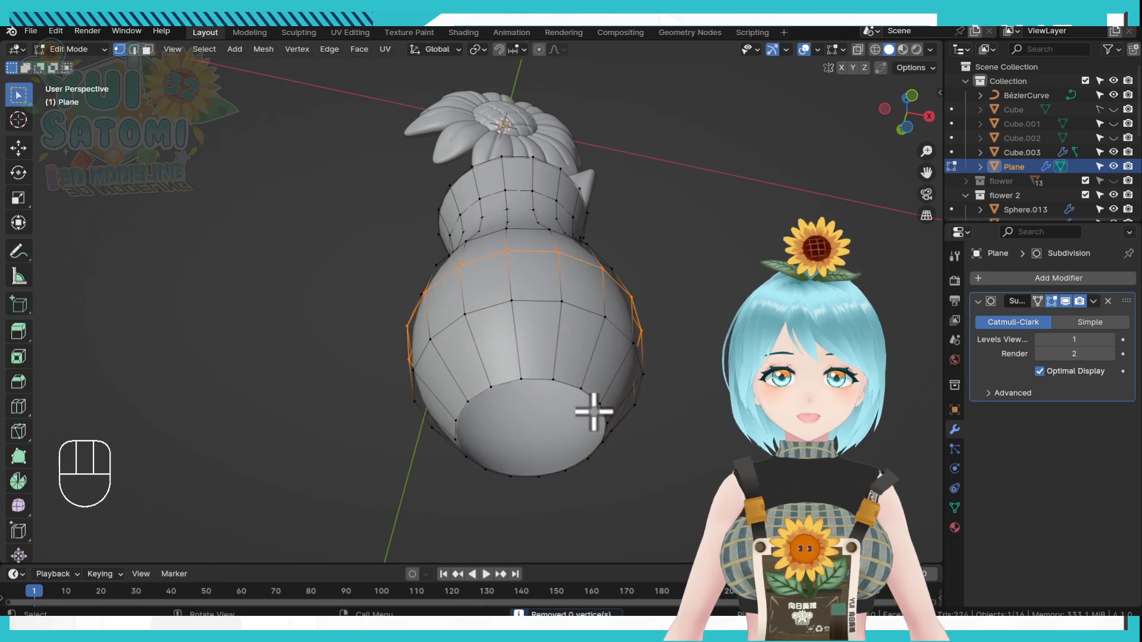
middle_click_drag(594, 408, 588, 339, "shift")
scroll(571, 318, "up", 3)
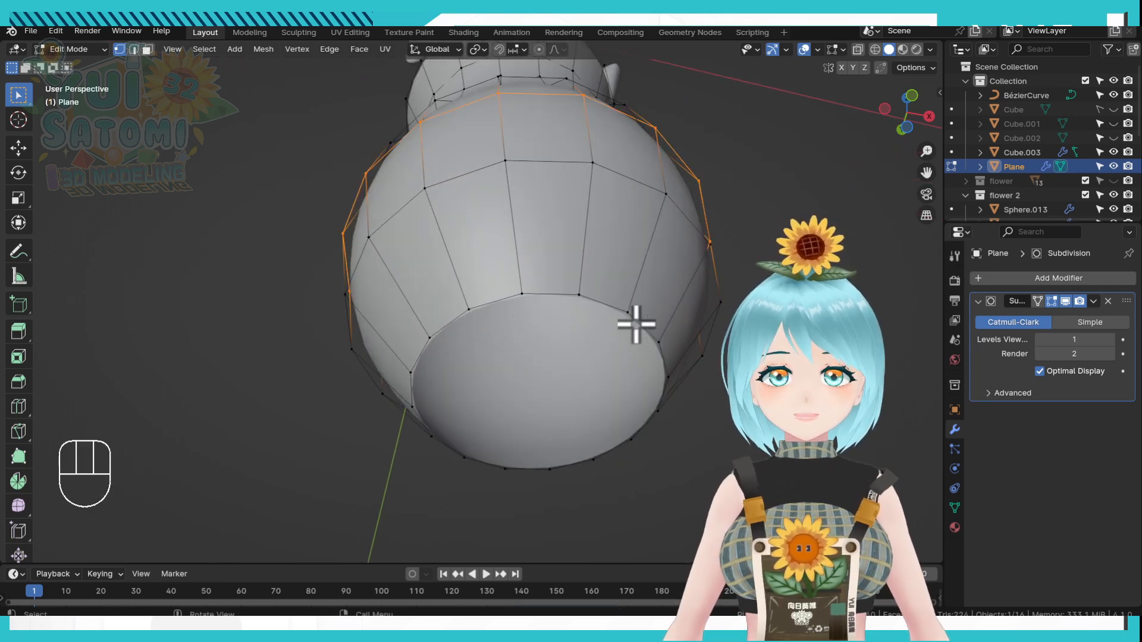
left_click(637, 324, "alt")
mouse_move(665, 315)
middle_mouse_down("shift")
mouse_move(661, 275)
mouse_move(680, 303)
middle_mouse_up("shift")
key("f")
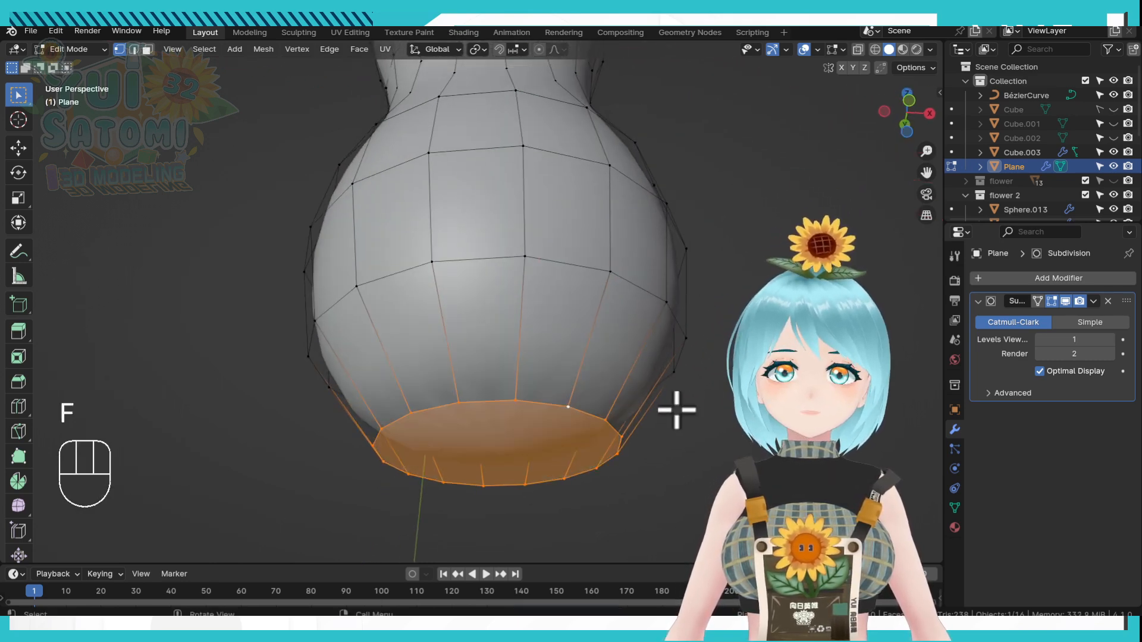
middle_click_drag(676, 410, 688, 368)
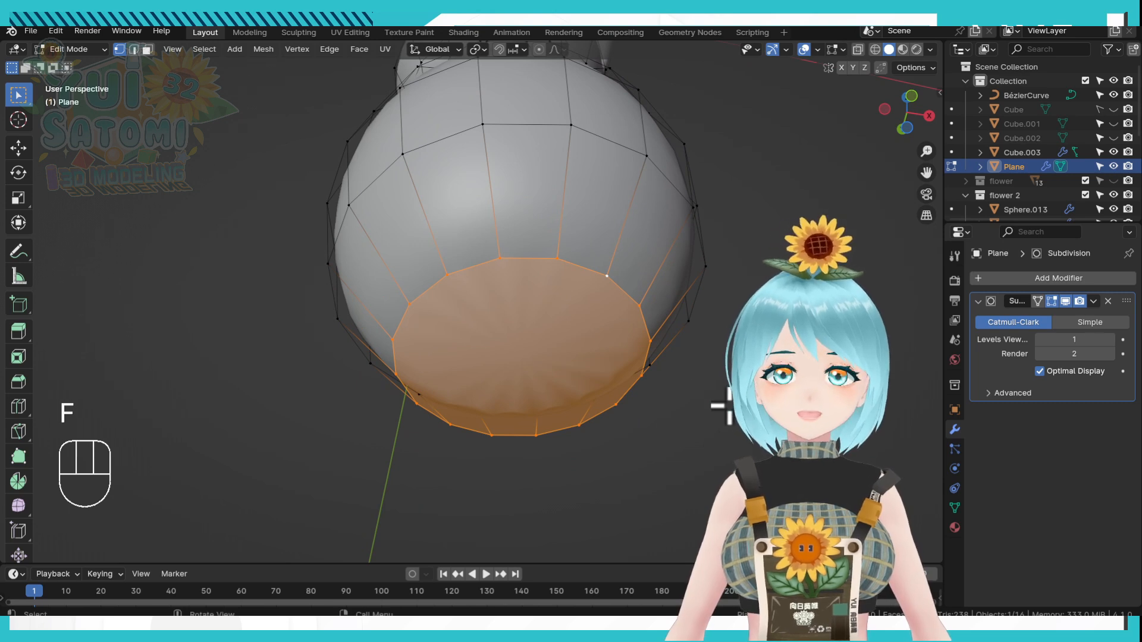
Inset the base face by about 0.91 mm and again by about 0.43 mm, and extrude it about 0.35 mm along its normal.
key("i")
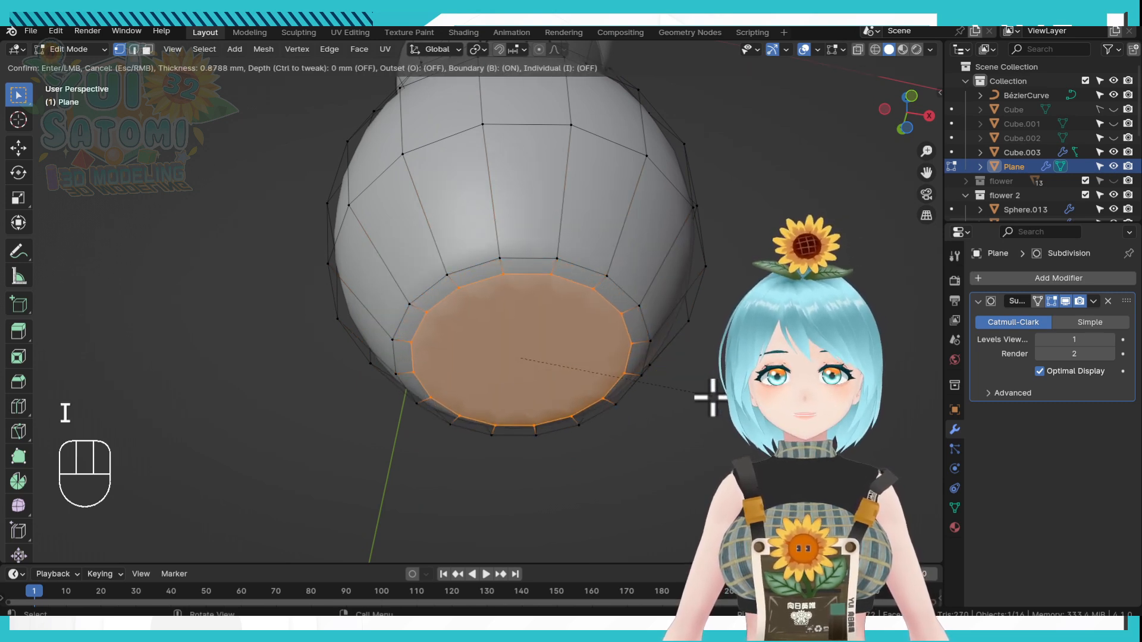
left_click(712, 397)
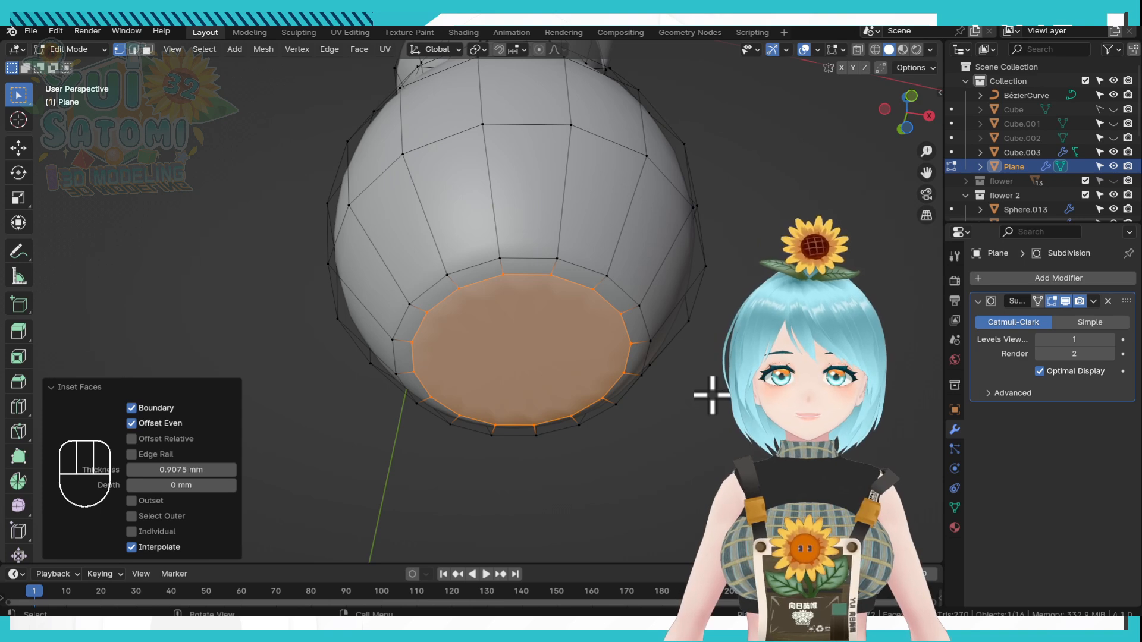
key("i")
left_click(703, 394)
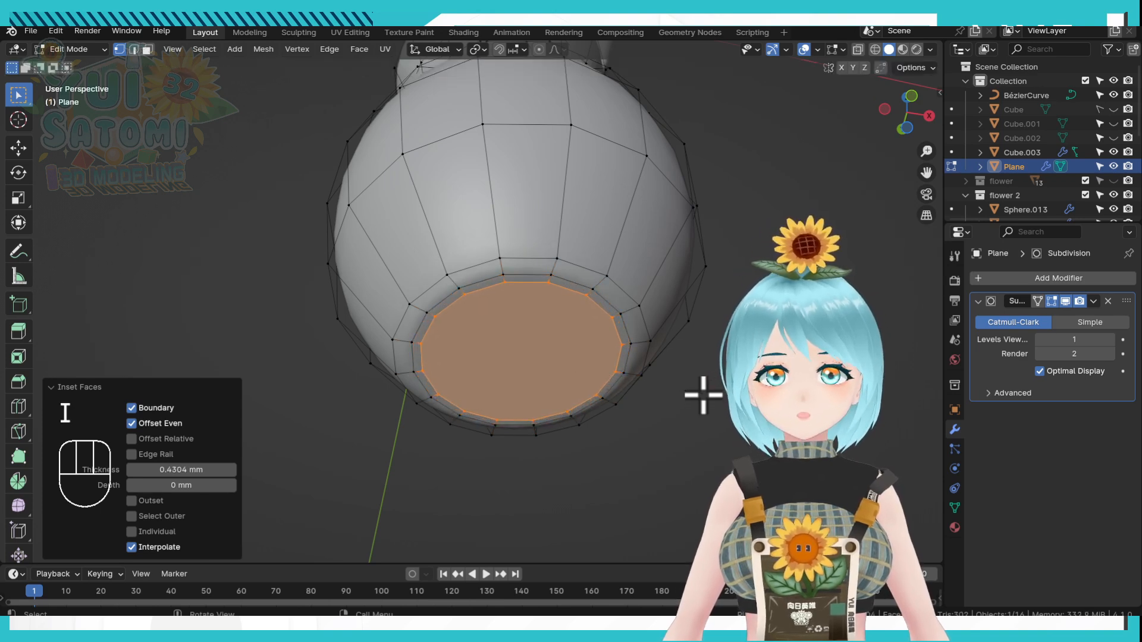
key("e")
left_click(703, 389)
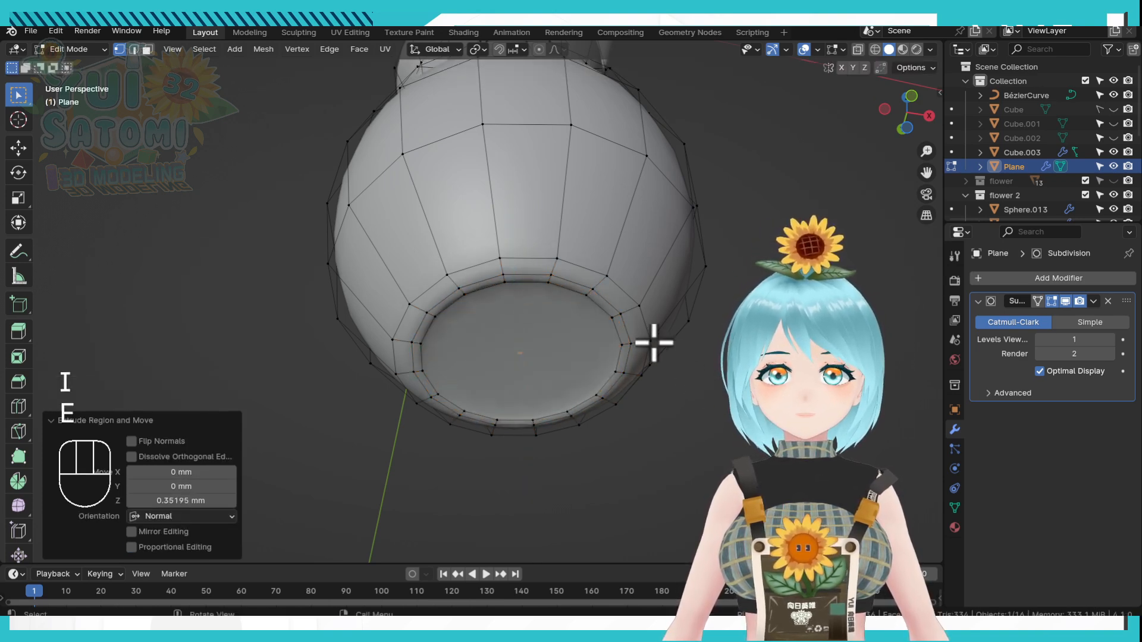
Select the outermost edge loop of the vase's base and set its mean edge crease to 1.00.
left_click(618, 291, "alt")
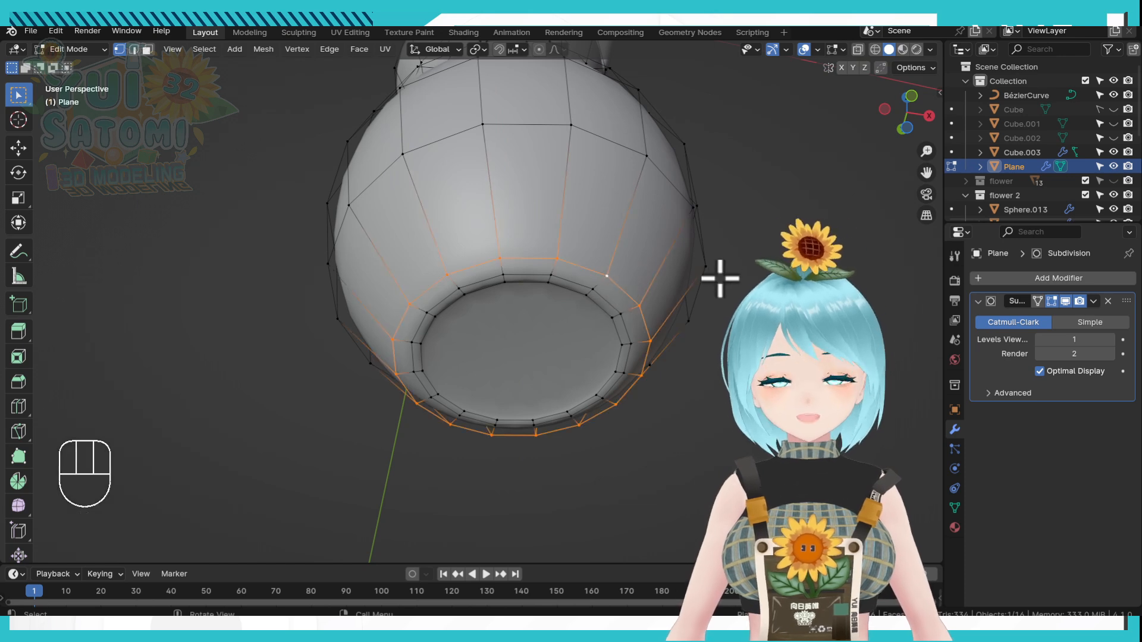
key("n")
left_click_drag(865, 249, 1005, 250)
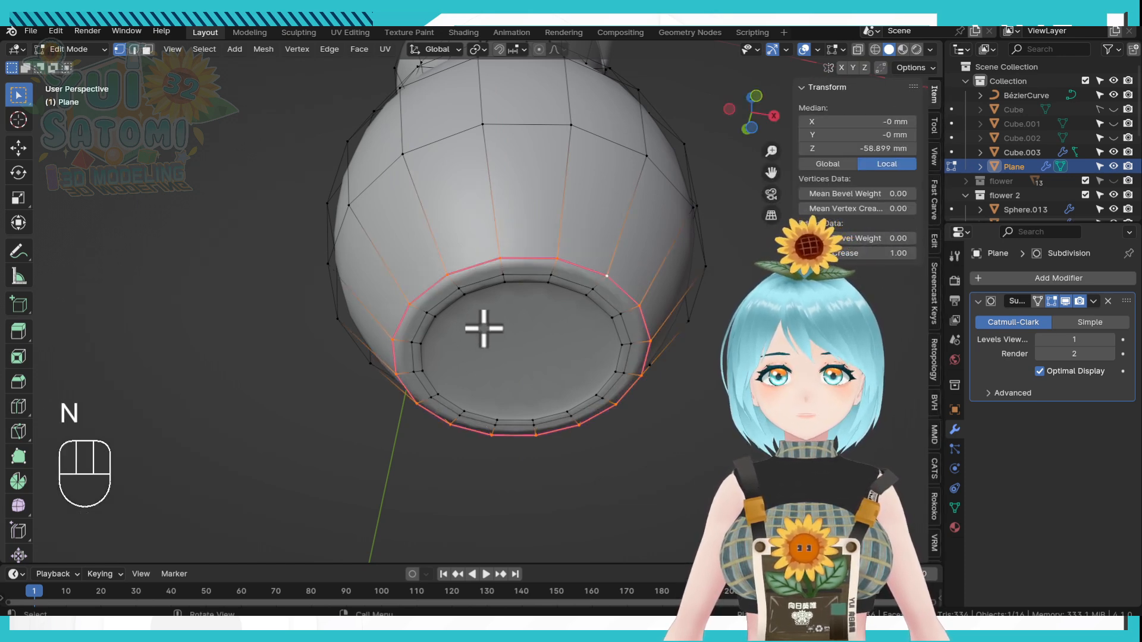
Select the inner edge loop around the recessed face of the vase's base and set its mean edge crease to 1.00.
left_click(602, 309, "alt")
mouse_move(870, 252)
left_mouse_down()
mouse_move(895, 253)
mouse_move(879, 254)
left_mouse_up()
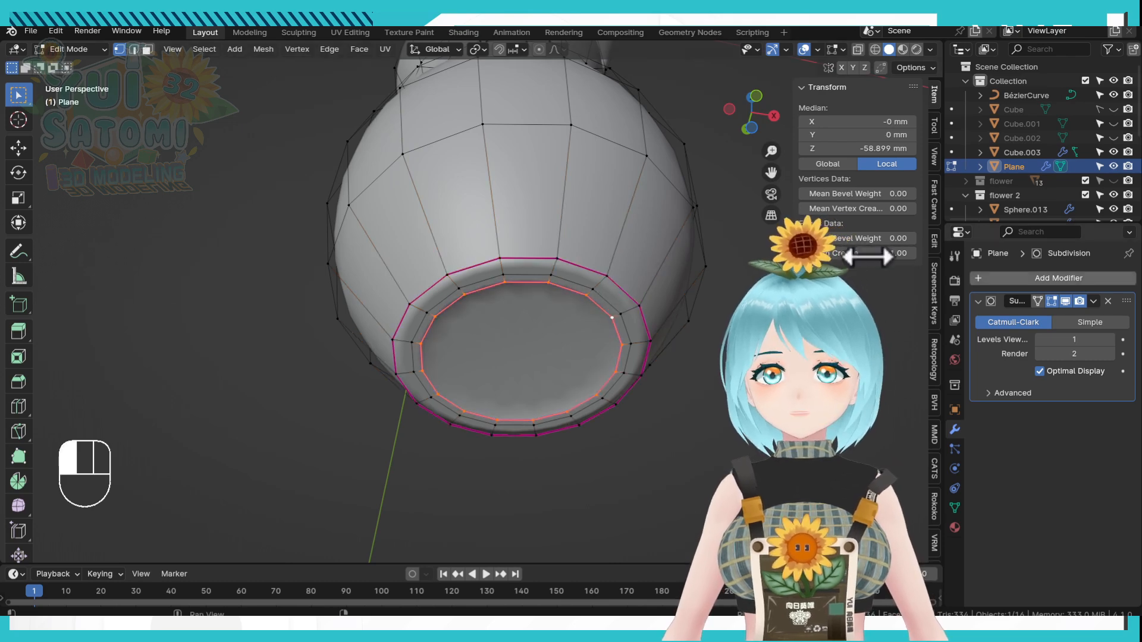
middle_click_drag(879, 255, 650, 306)
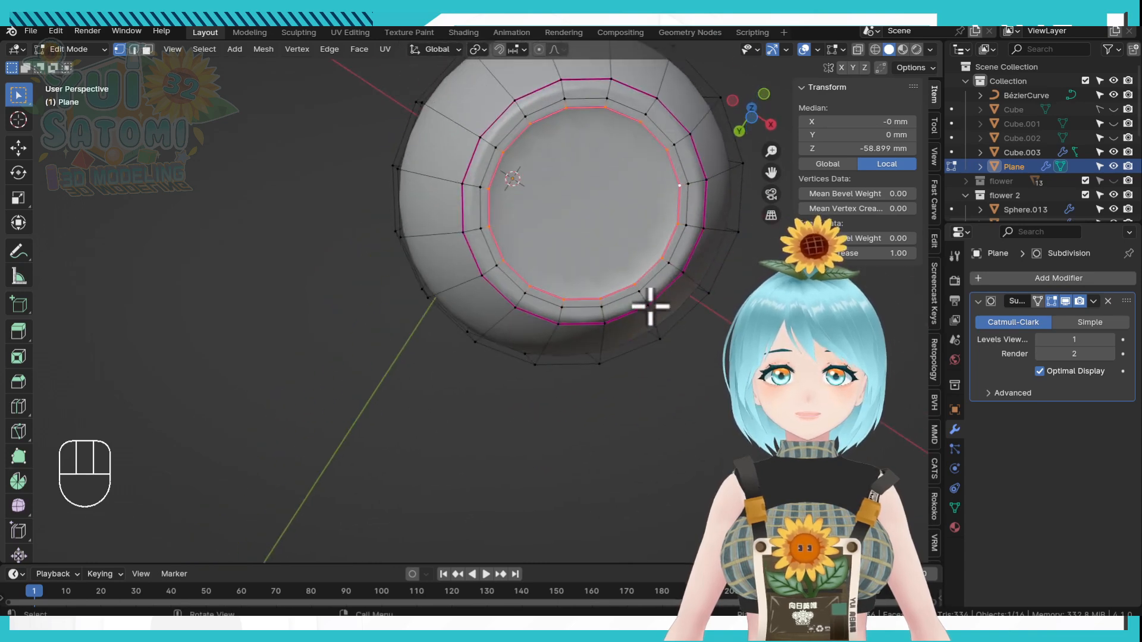
Inset the recessed face of the vase's base by about 0.47 mm and return to Object Mode.
left_click(634, 159)
key("i")
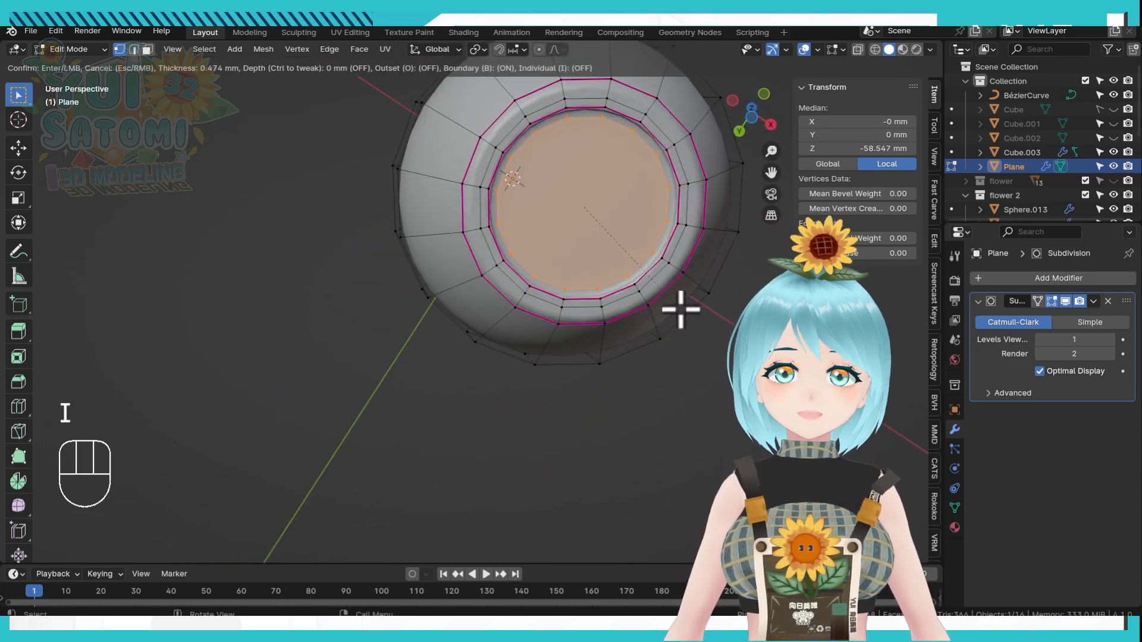
left_click(679, 298)
middle_click_drag(647, 170, 693, 346)
scroll(620, 273, "down", 4)
key("Tab")
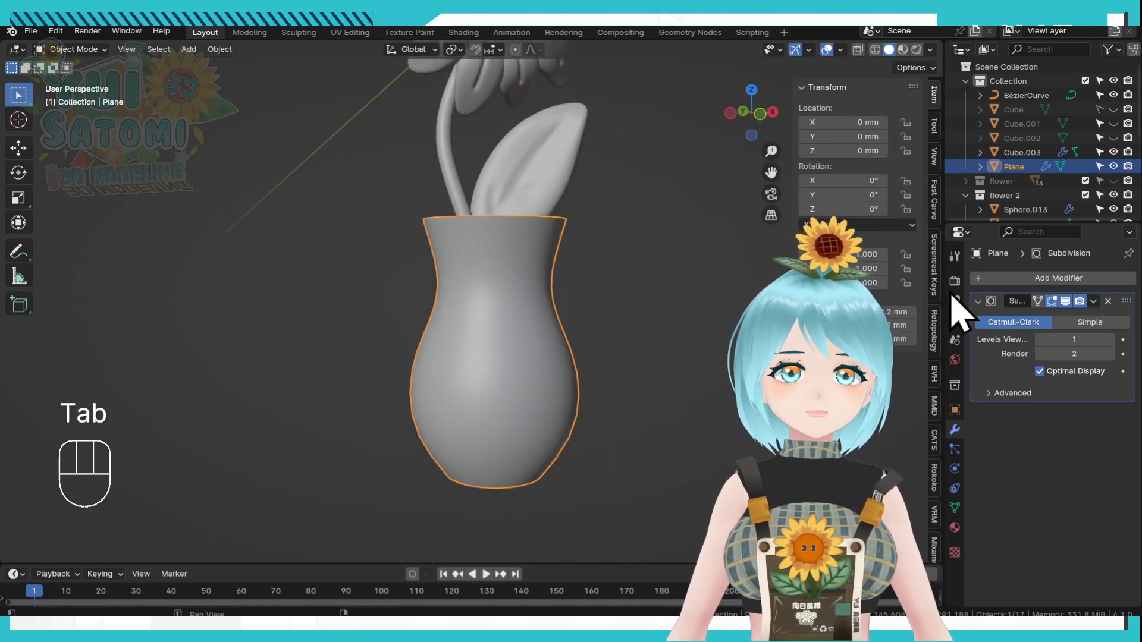
Add a Solidify modifier to the vase and set its thickness to 1 mm.
left_click(1035, 277)
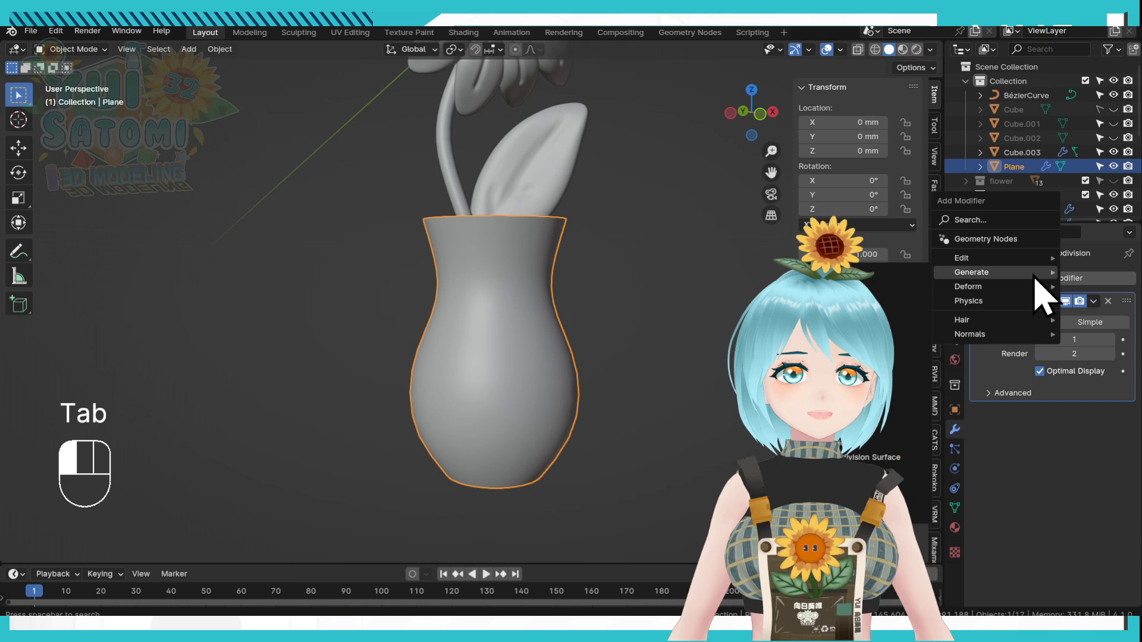
left_click(850, 445)
left_click(1082, 467)
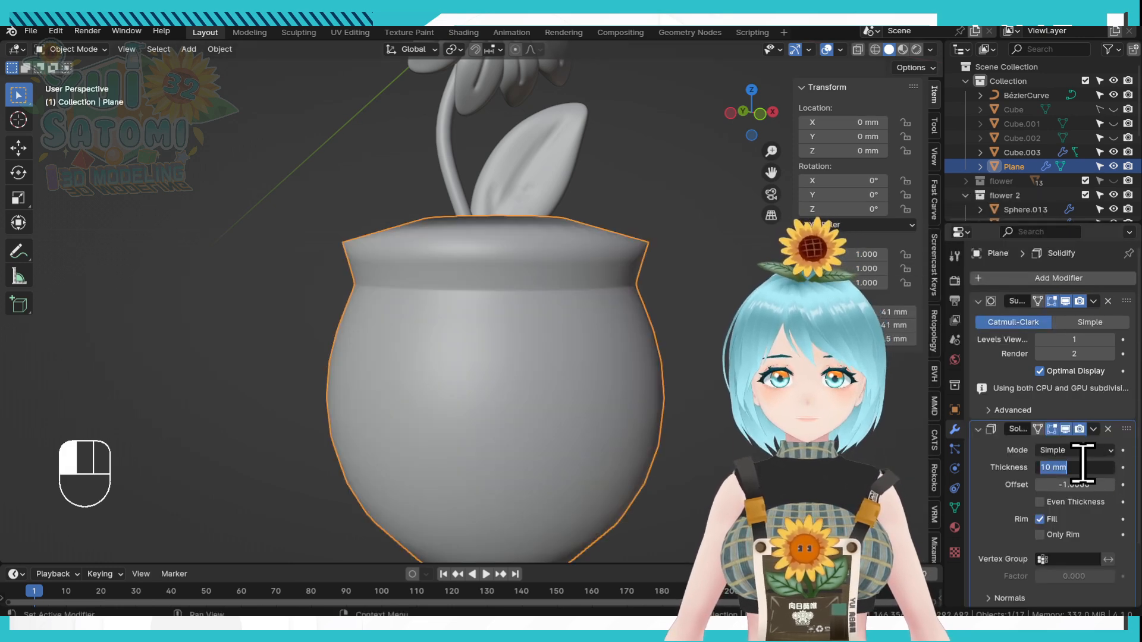
type("1")
key("Return")
Move the Solidify modifier above the Subdivision modifier in the vase's modifier stack.
middle_click_drag(624, 416, 566, 446)
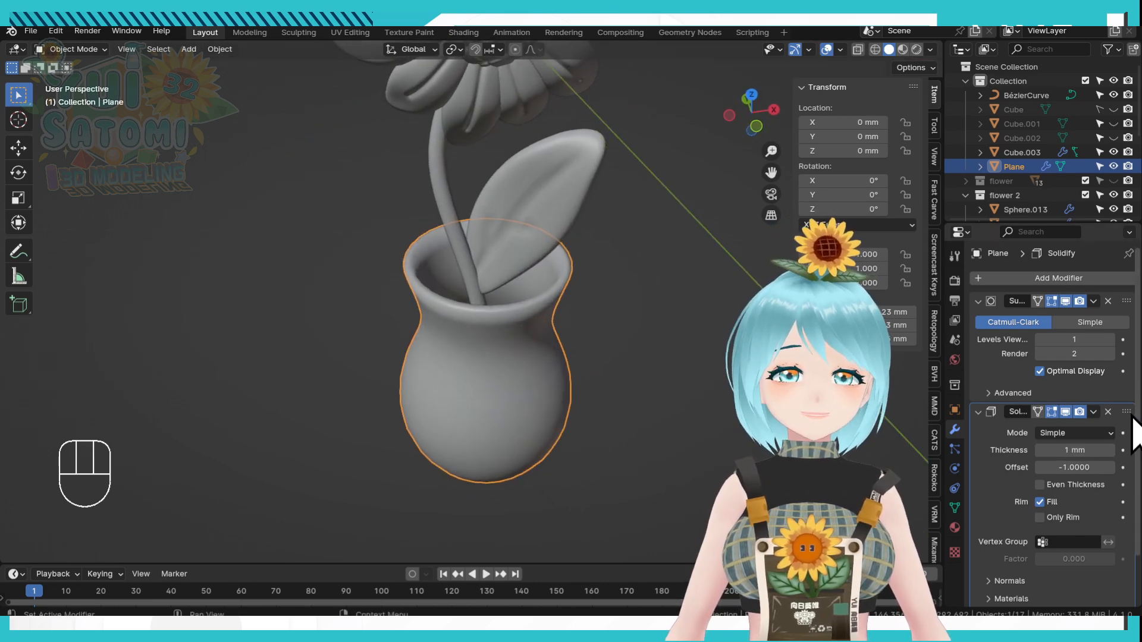
left_click_drag(1126, 411, 1126, 300)
middle_click_drag(608, 406, 539, 192)
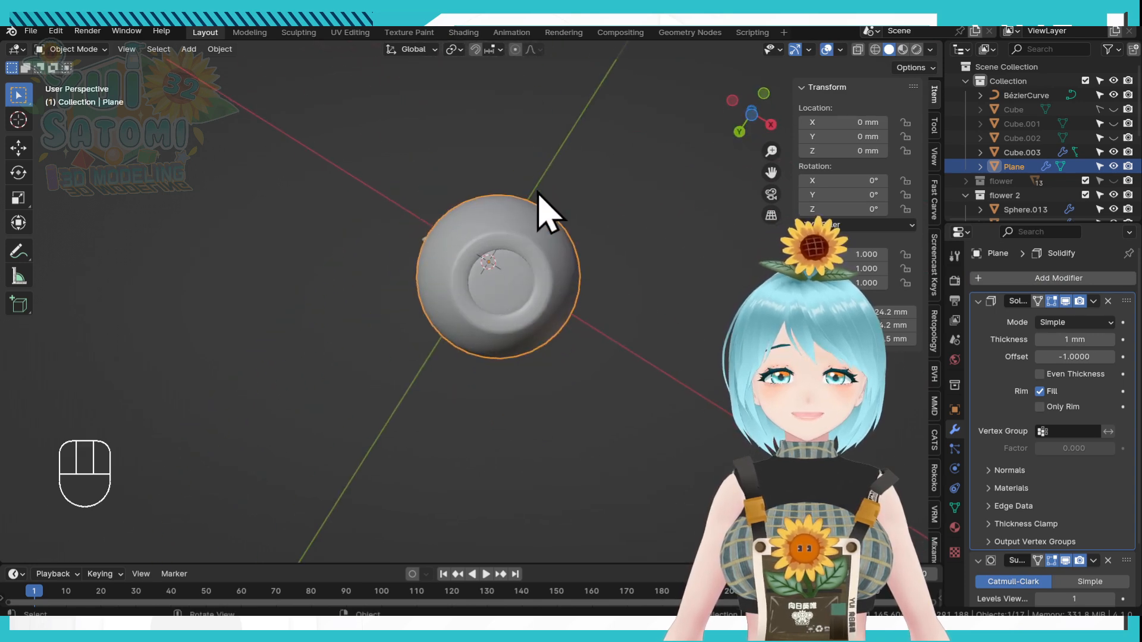
scroll(1050, 476, "down", 3)
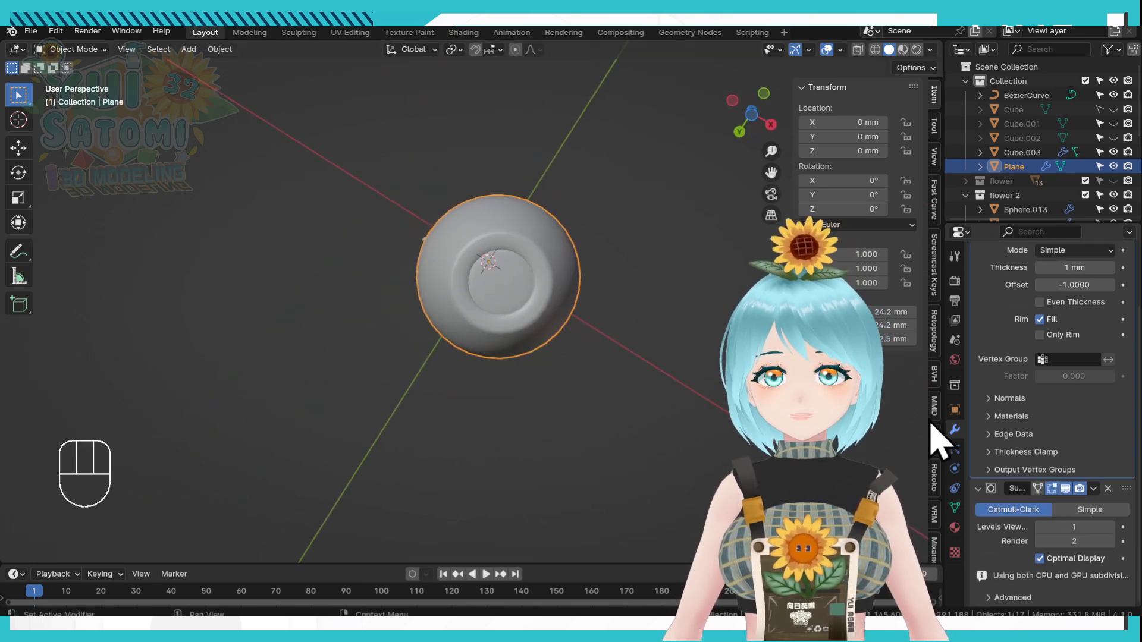
scroll(624, 326, "up", 3)
In Edit Mode, adjust the mean edge crease at the innermost face of the vase's base with Solidify temporarily hidden in the viewport.
key("Tab")
scroll(591, 223, "up", 2)
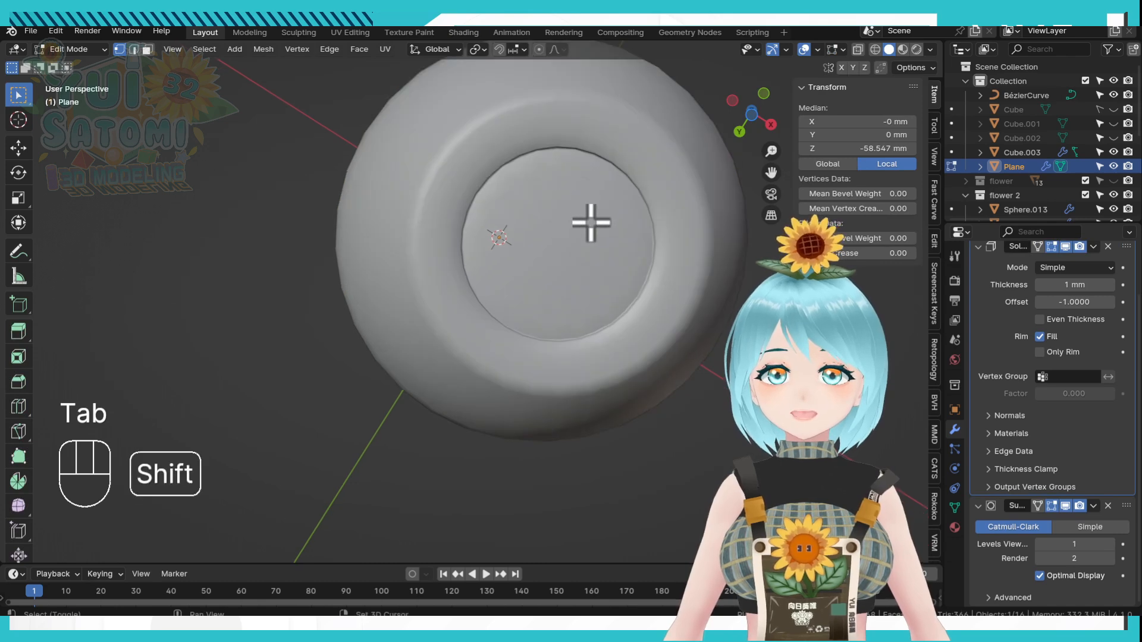
middle_click_drag(591, 223, 592, 326, "shift")
scroll(998, 309, "up", 2)
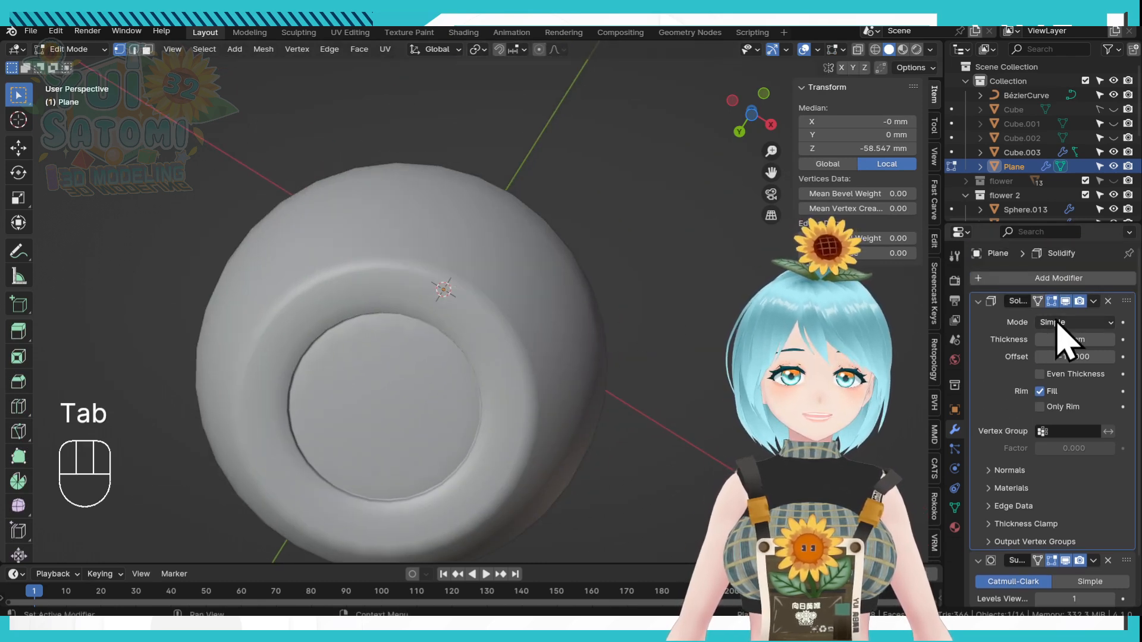
left_click(1065, 301)
middle_click_drag(403, 441, 478, 349, "shift")
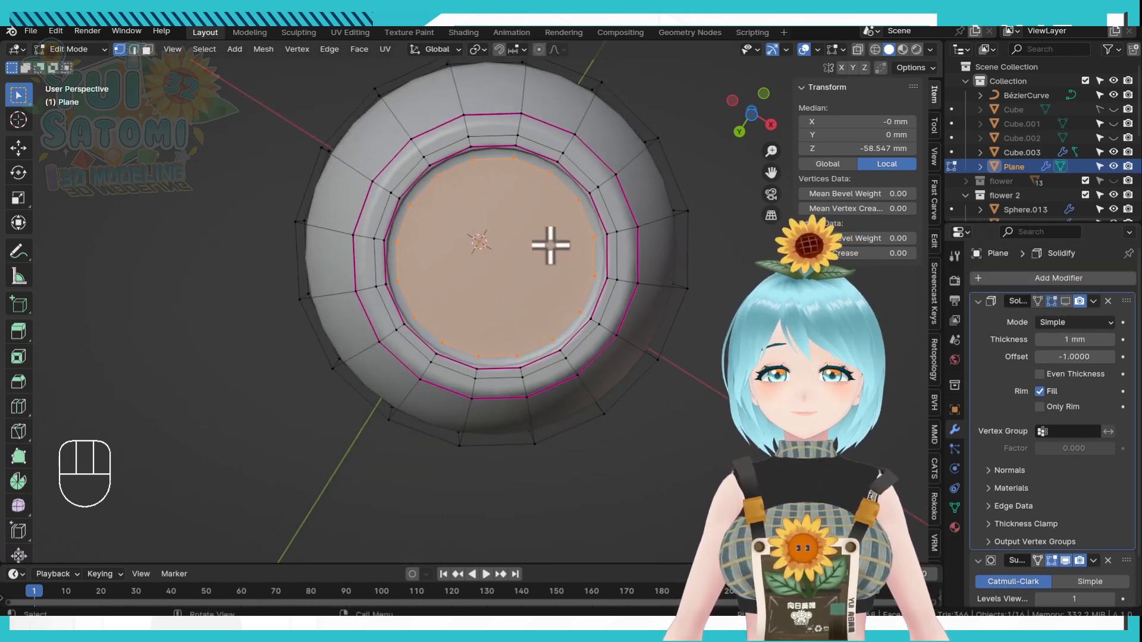
left_click(553, 195)
left_click_drag(857, 254, 916, 253)
left_click(1066, 301)
Narrow the vase's neck by scaling its edge loop with proportional editing enabled.
scroll(553, 297, "down", 3)
middle_click_drag(550, 300, 543, 479)
scroll(577, 417, "up", 3)
middle_click_drag(624, 316, 597, 362, "shift")
middle_click_drag(520, 346, 530, 369)
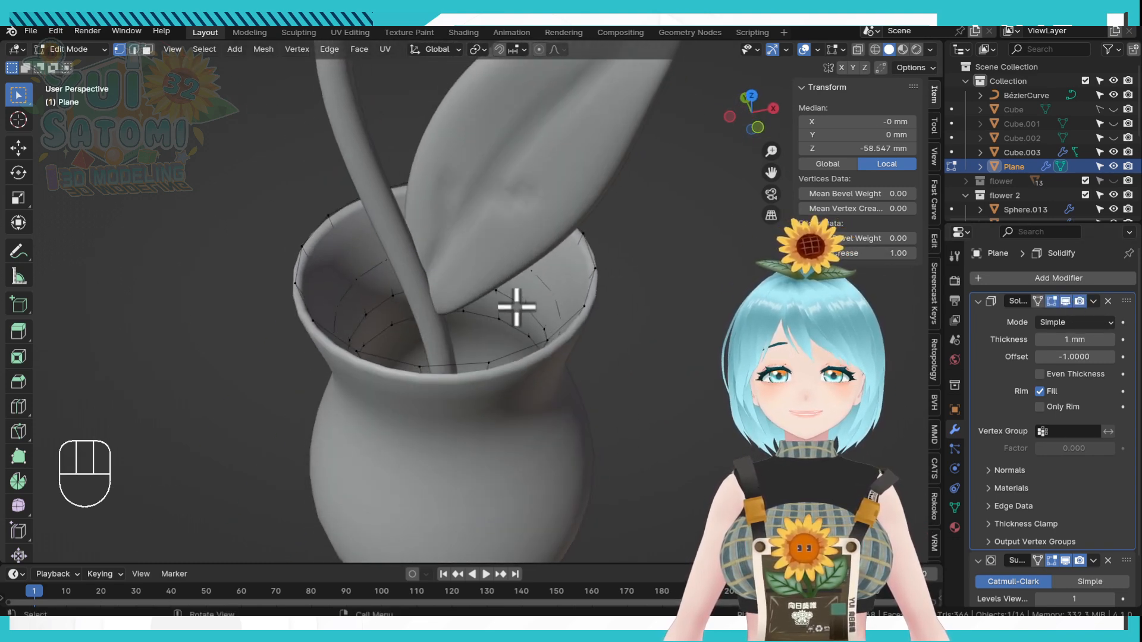
left_click(533, 317, "alt")
key("o")
key("s")
left_click(560, 392)
key("KP_1")
middle_click_drag(519, 372, 574, 381, "shift")
key("s")
left_click(586, 374)
Lower the vase's rim edge loop about 0.86 mm along Z with proportional editing and return to Object Mode.
left_click(504, 225, "alt")
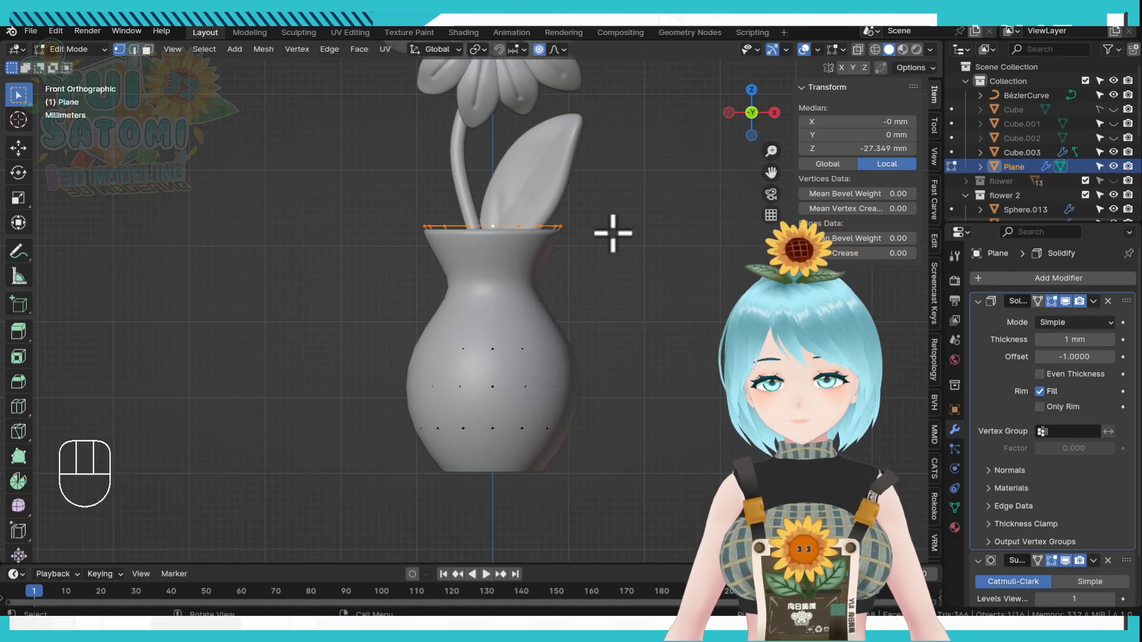
key("g")
left_click(615, 250)
middle_click_drag(605, 451, 627, 367)
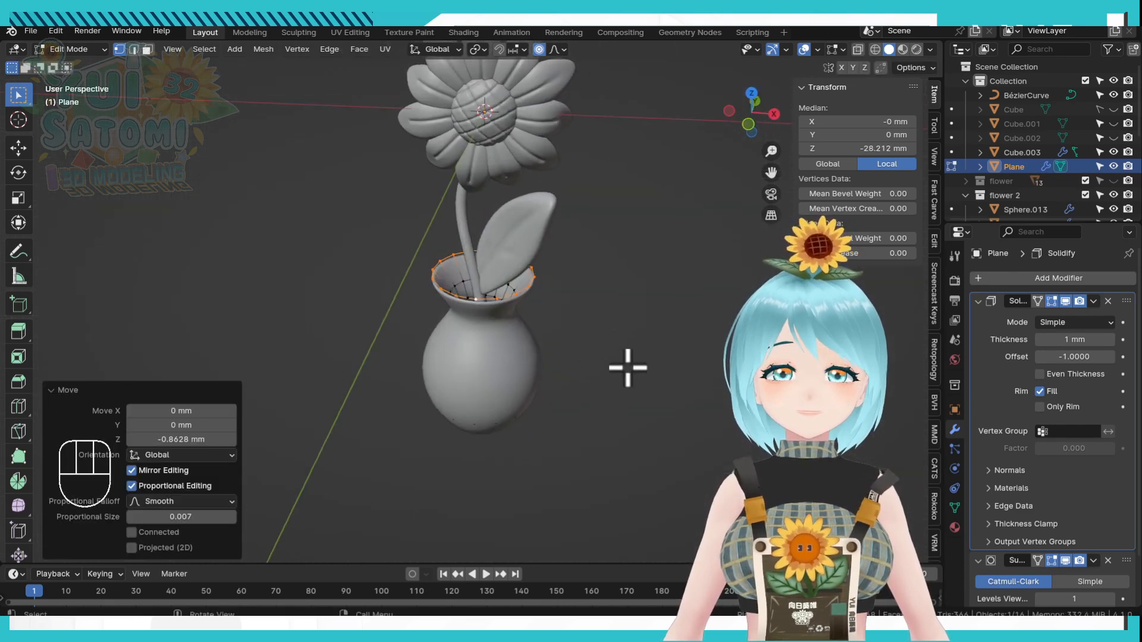
key("Tab")
Extrude the lowest control point of the stem curve about 26.2 mm downward in the front view with X-ray on.
middle_click_drag(543, 354, 518, 357)
left_click(481, 321)
key("Tab")
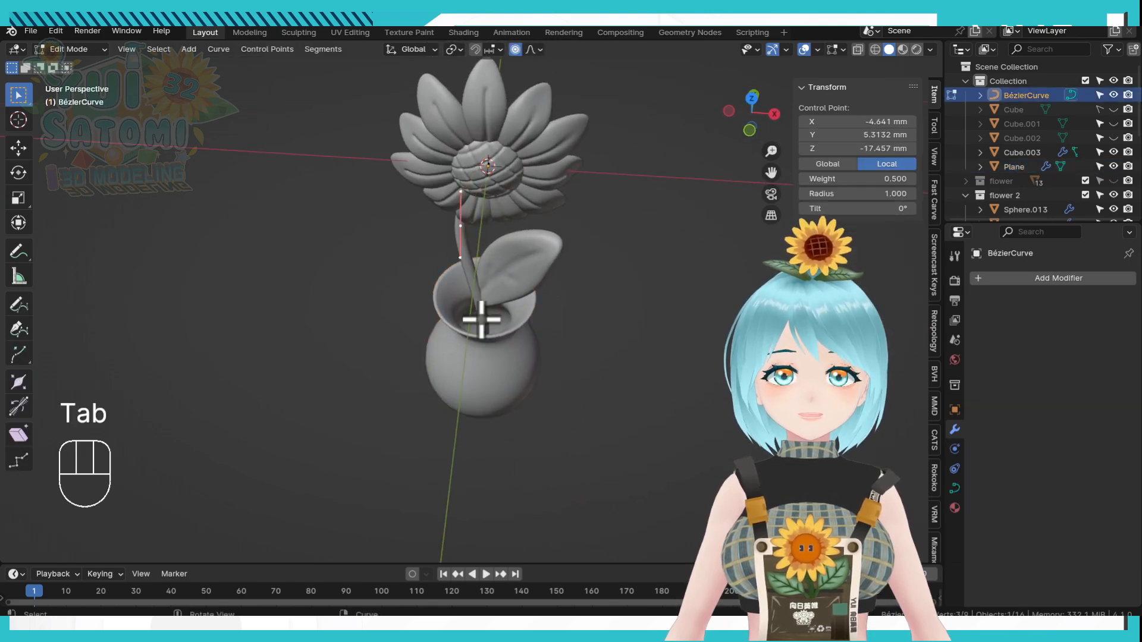
key("KP_1")
key("d")
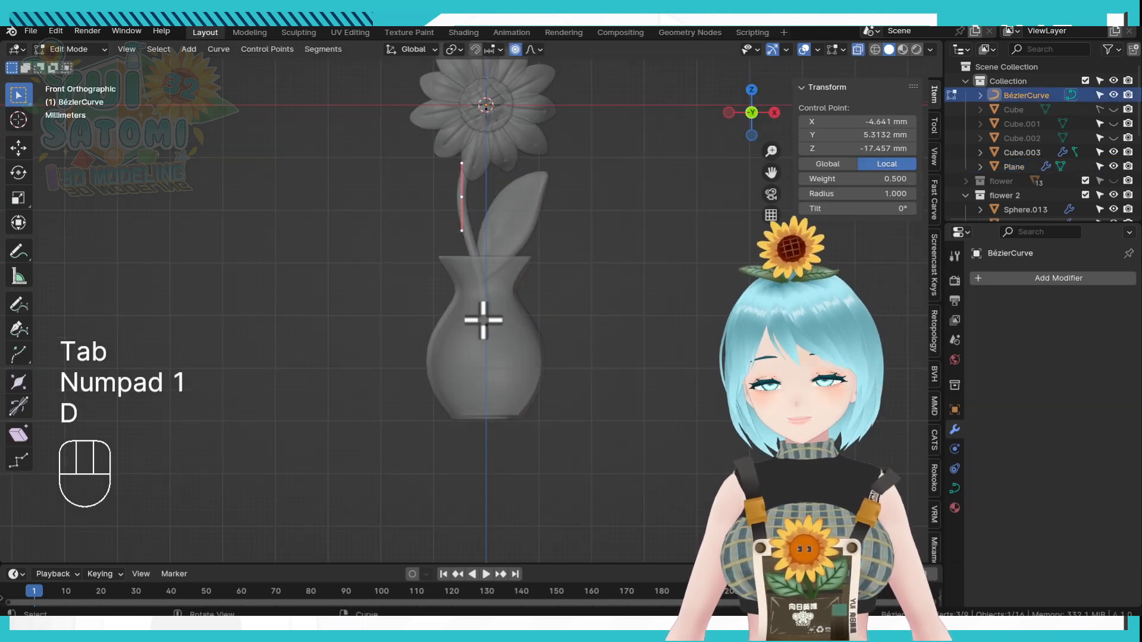
left_click_drag(441, 313, 550, 379)
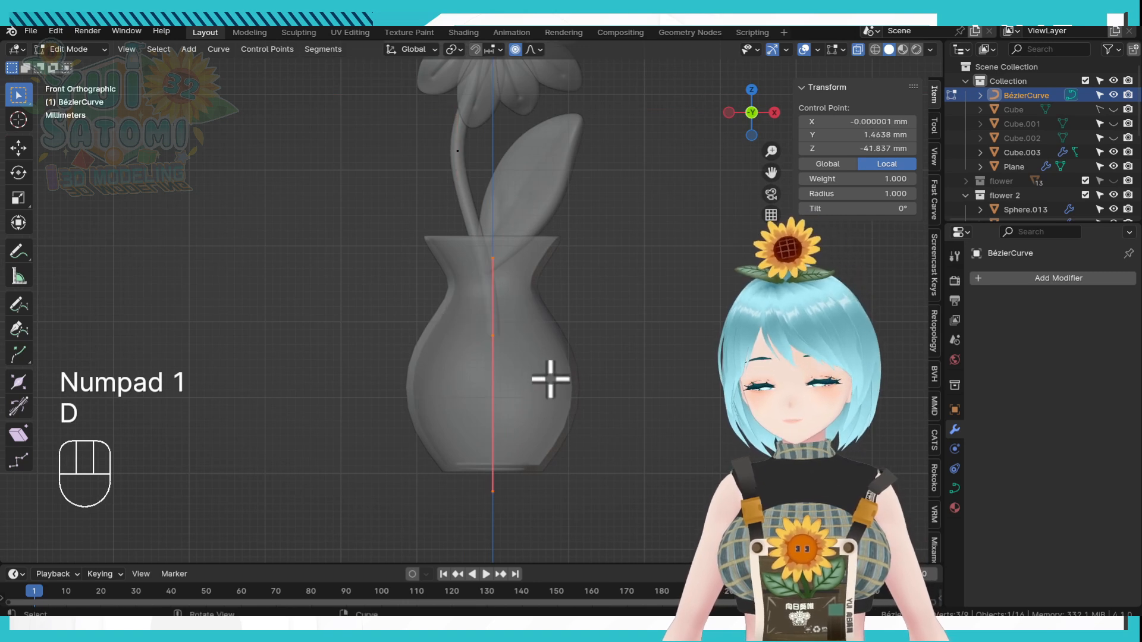
key("g")
key("e")
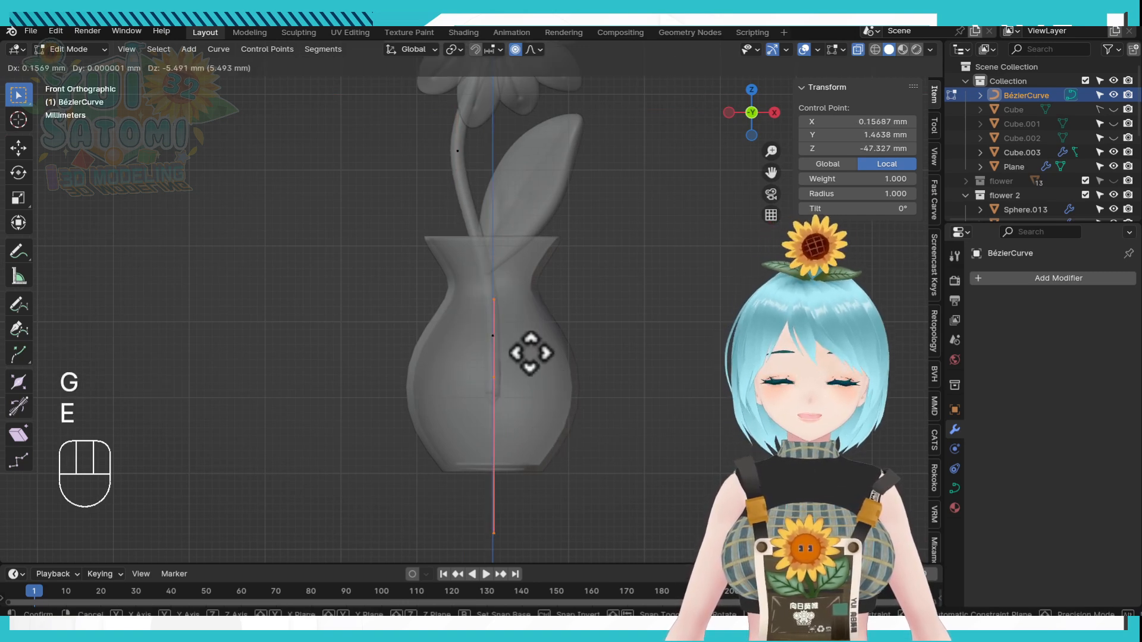
left_click(531, 505)
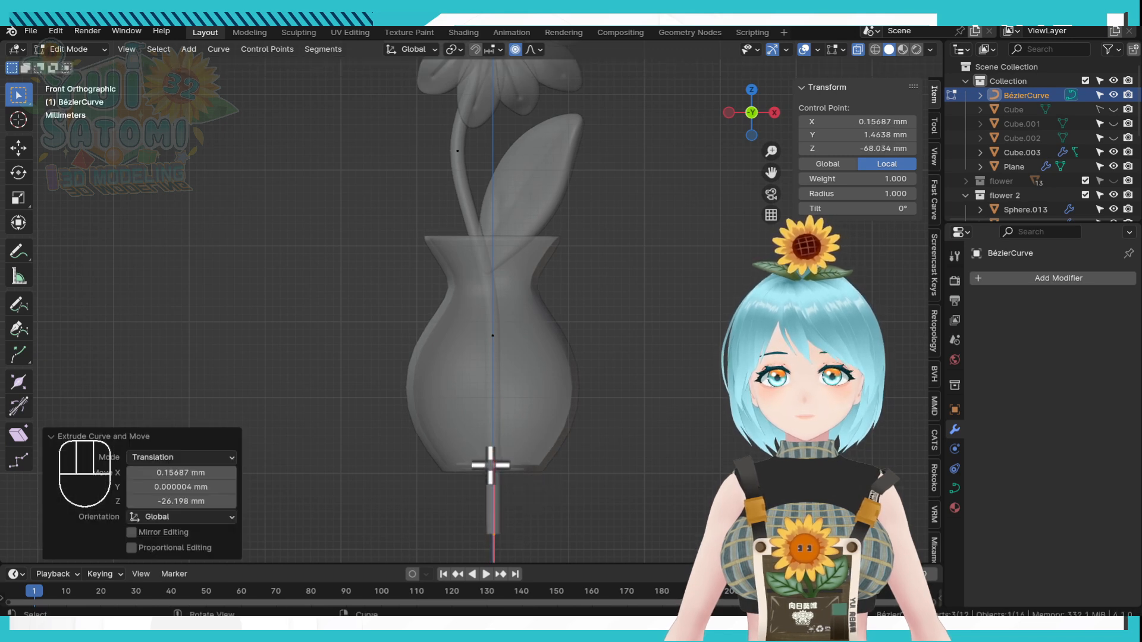
Raise the lower handle of the stem's control point inside the vase along Z to about Z -46.4 mm.
key("ctrl+z")
left_click(476, 489)
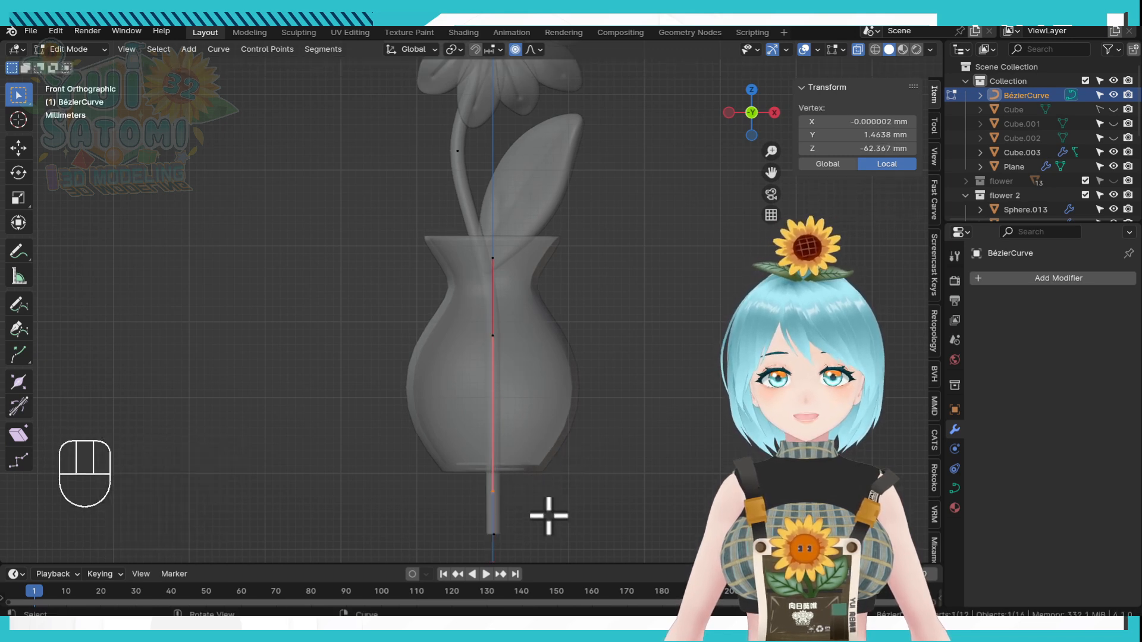
key("g")
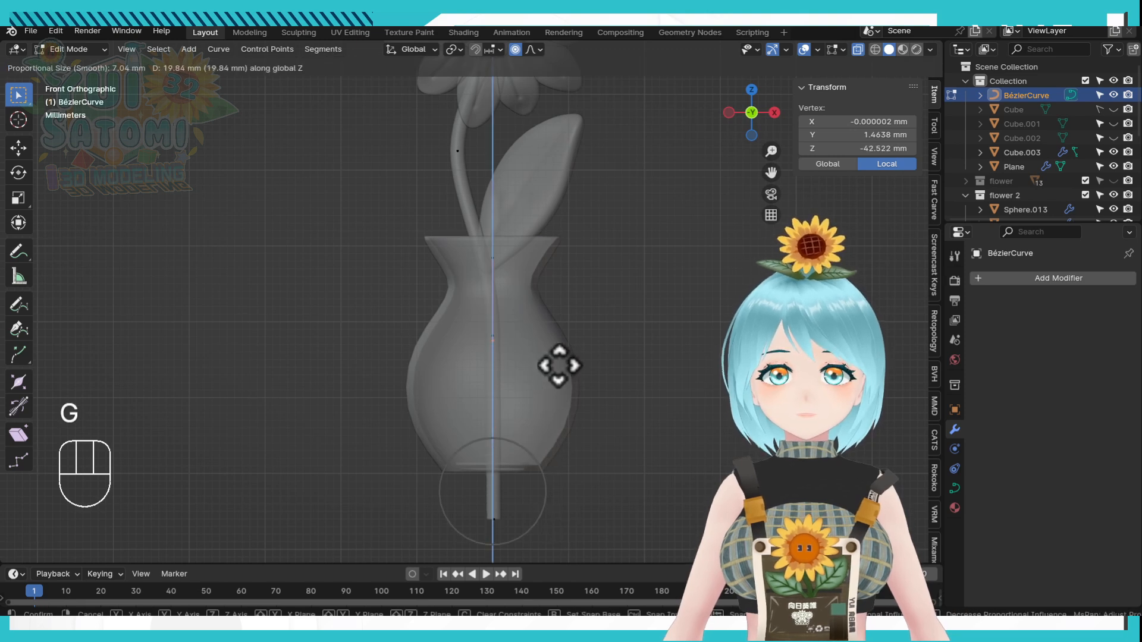
left_click(560, 396)
Turn off proportional editing and raise the stem's bottom control point about 10.3 mm along Z.
key("o")
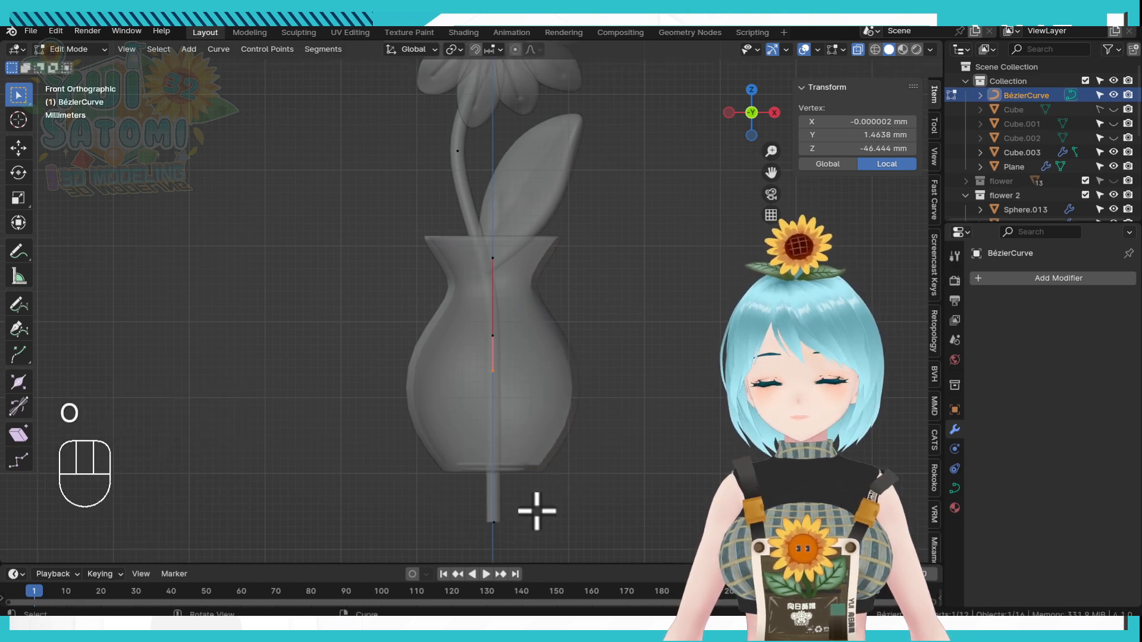
left_click(509, 534)
key("g")
key("z")
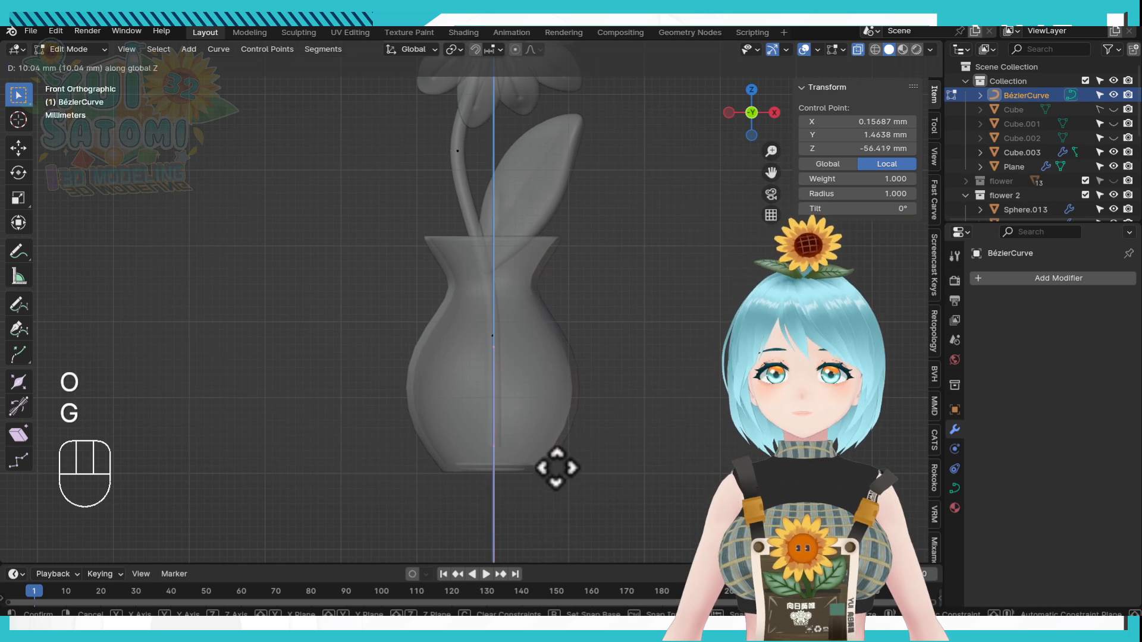
left_click(556, 469)
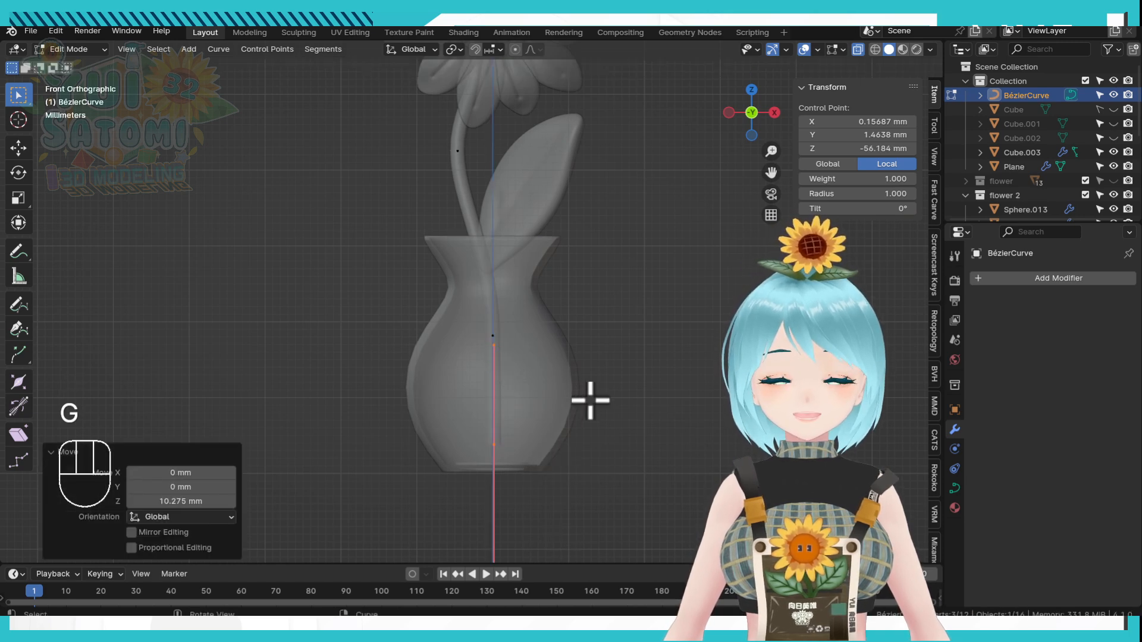
Return to Object Mode with nothing selected, turn off X-ray and switch the viewport to Material Preview shading.
key("Tab")
left_click(636, 375)
middle_click_drag(612, 256, 567, 325)
key("d")
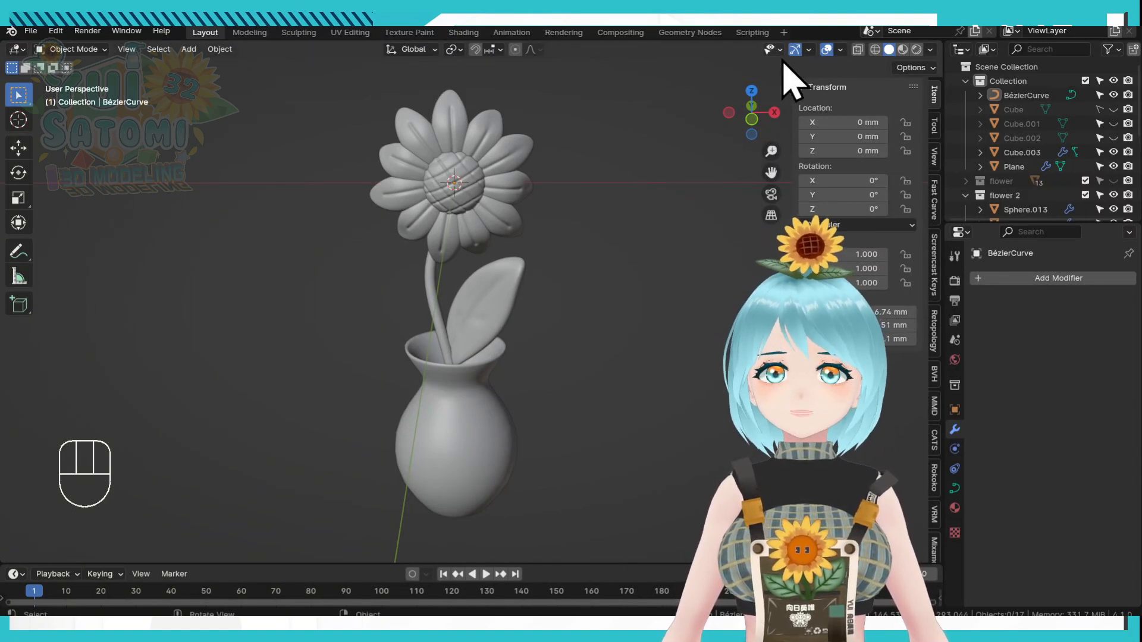
left_click(902, 50)
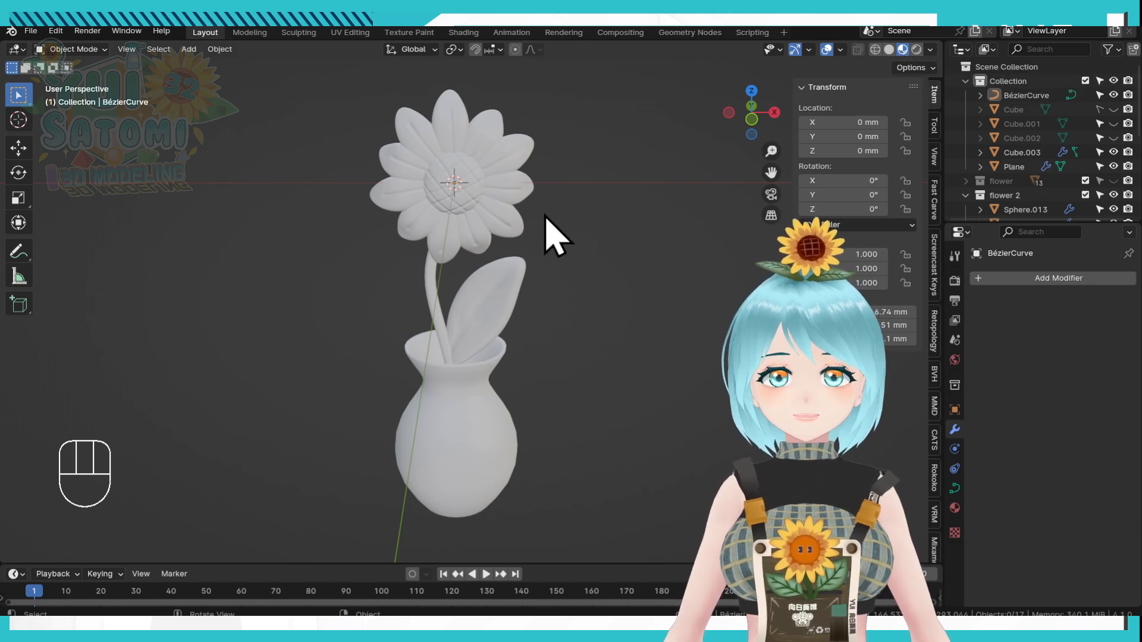
Select all the petals of the sunflower and join them into one object.
left_click(510, 183)
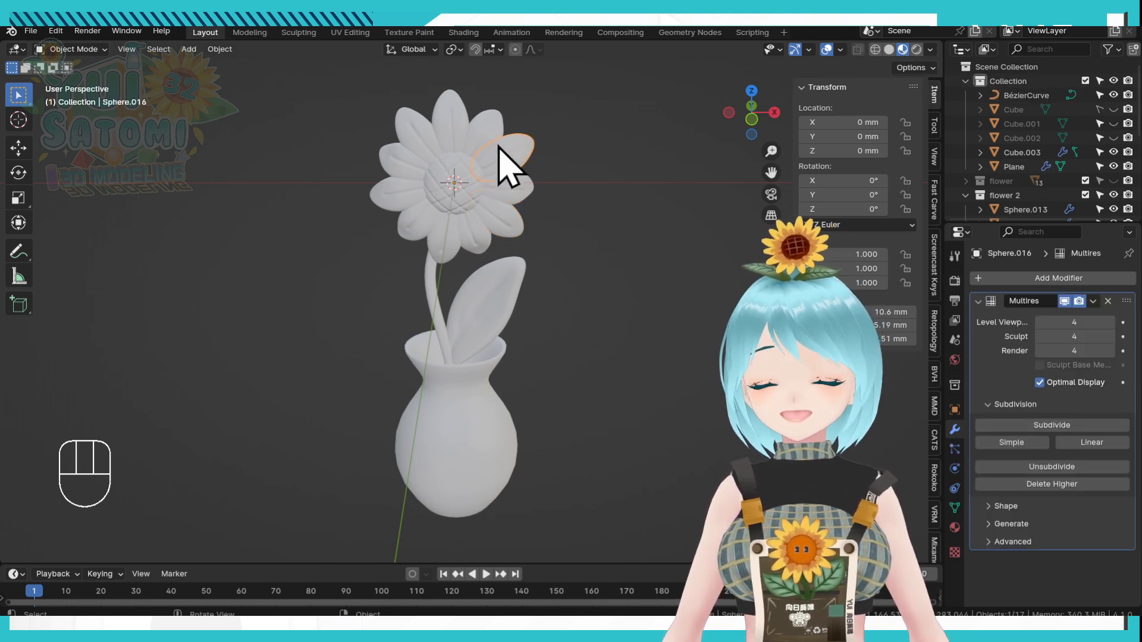
left_click(403, 180)
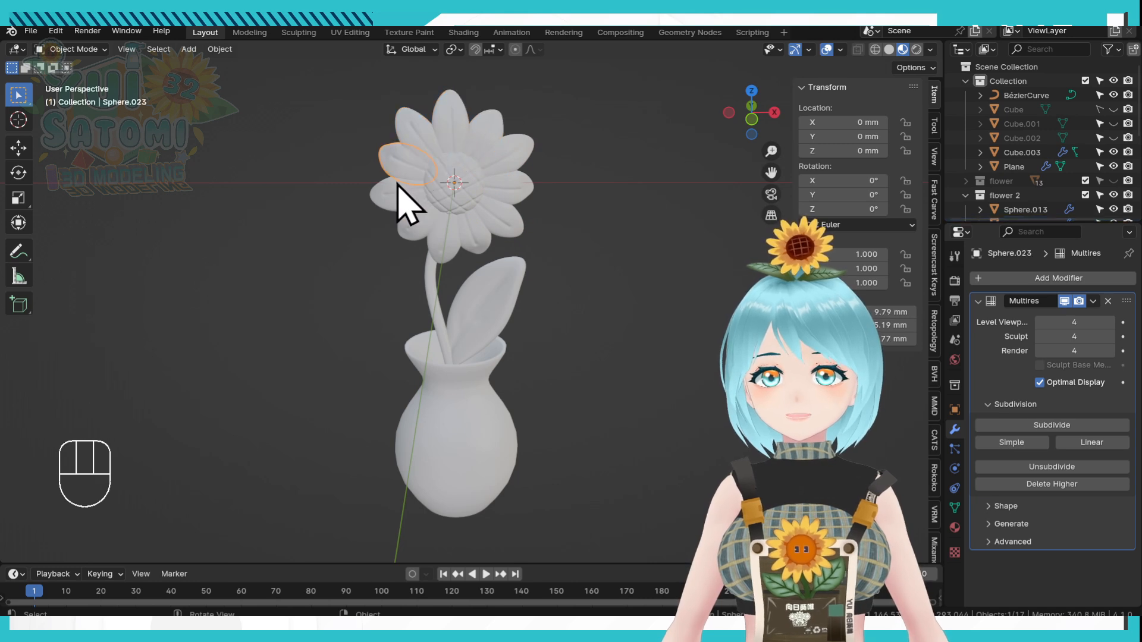
left_click(429, 226)
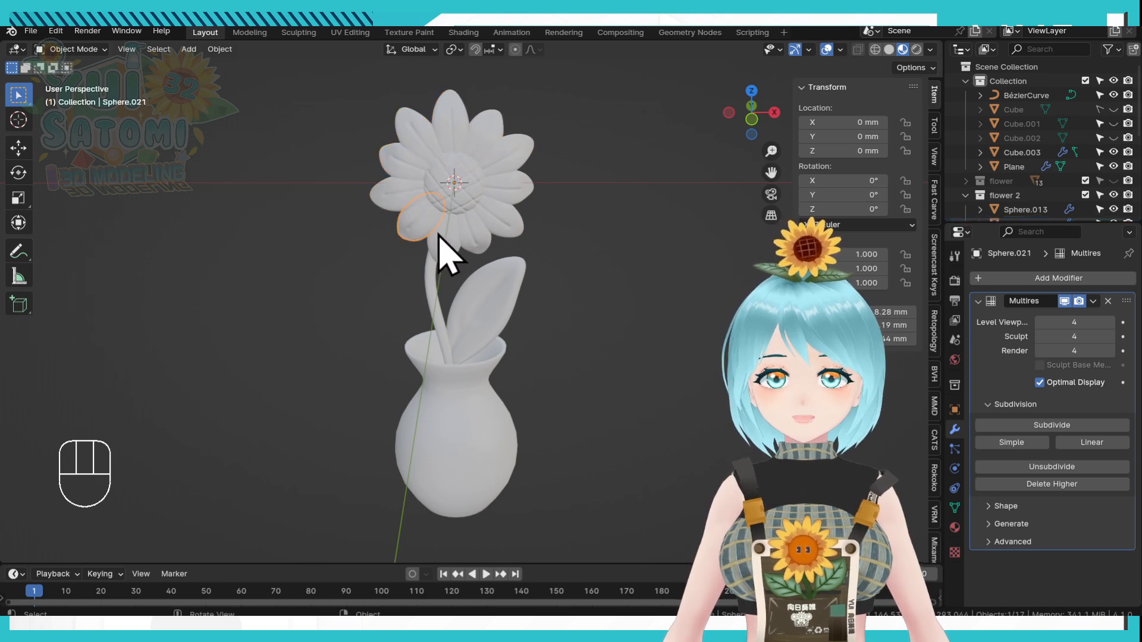
left_click(470, 231, "shift")
left_click(496, 218, "shift")
left_click(515, 192, "shift")
left_click(514, 156, "shift")
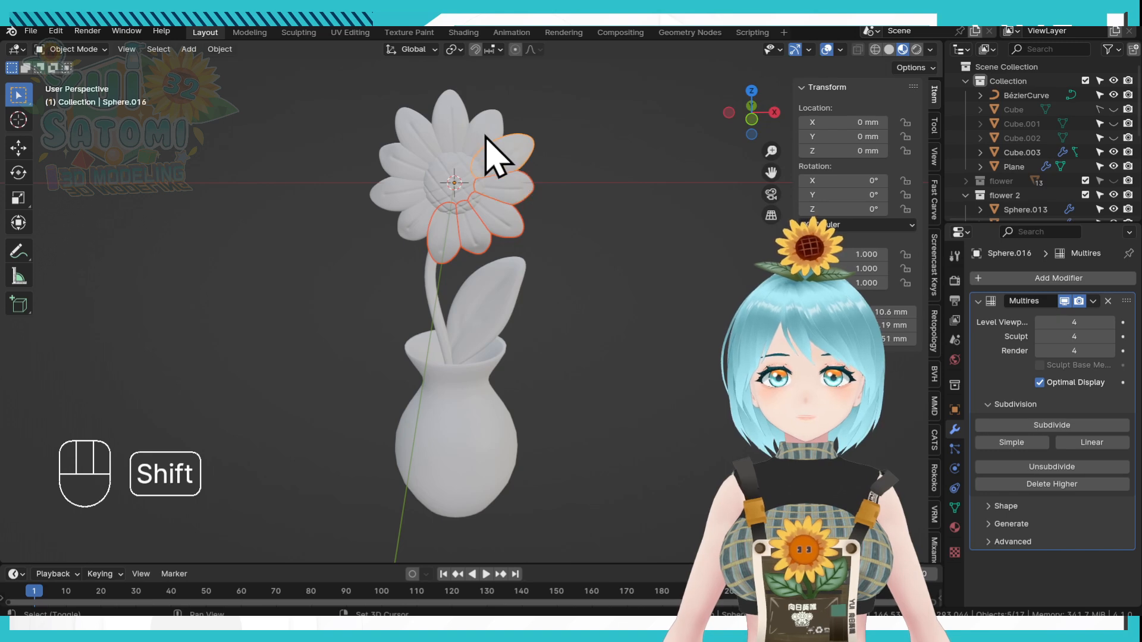
left_click(483, 135, "shift")
left_click(456, 129, "shift")
left_click(422, 138, "shift")
left_click(403, 175, "shift")
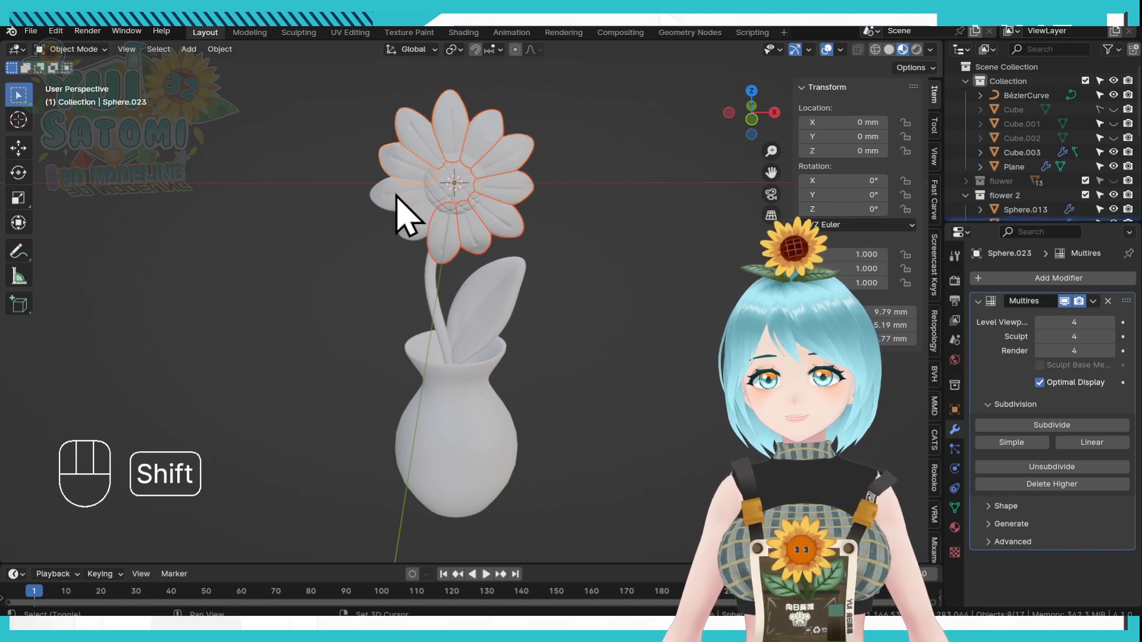
left_click(422, 235, "shift")
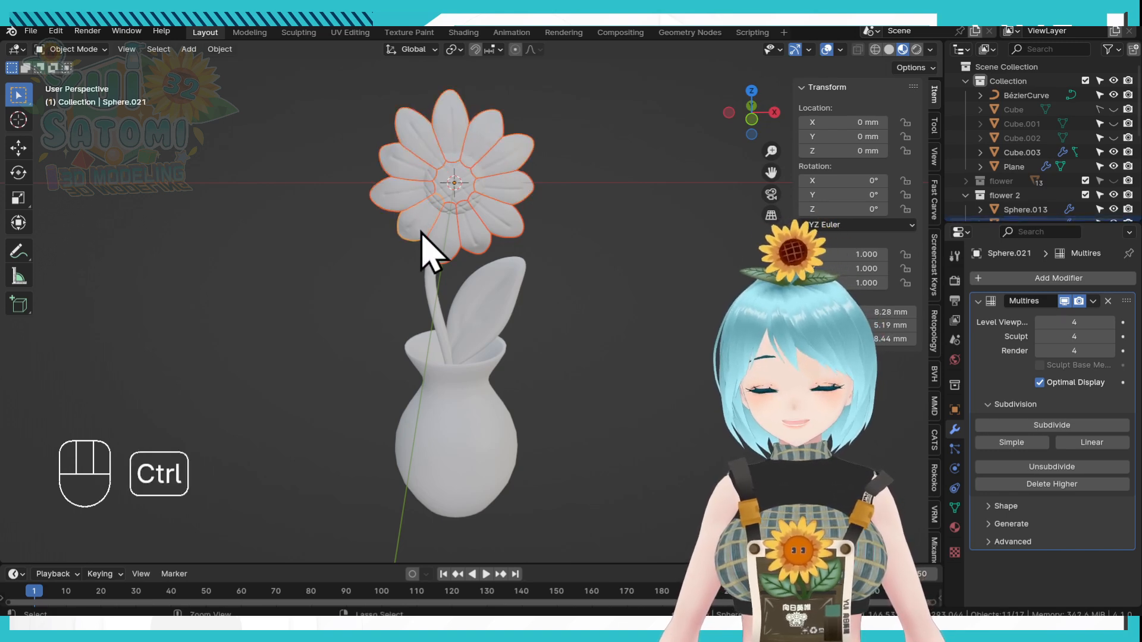
key("ctrl+j")
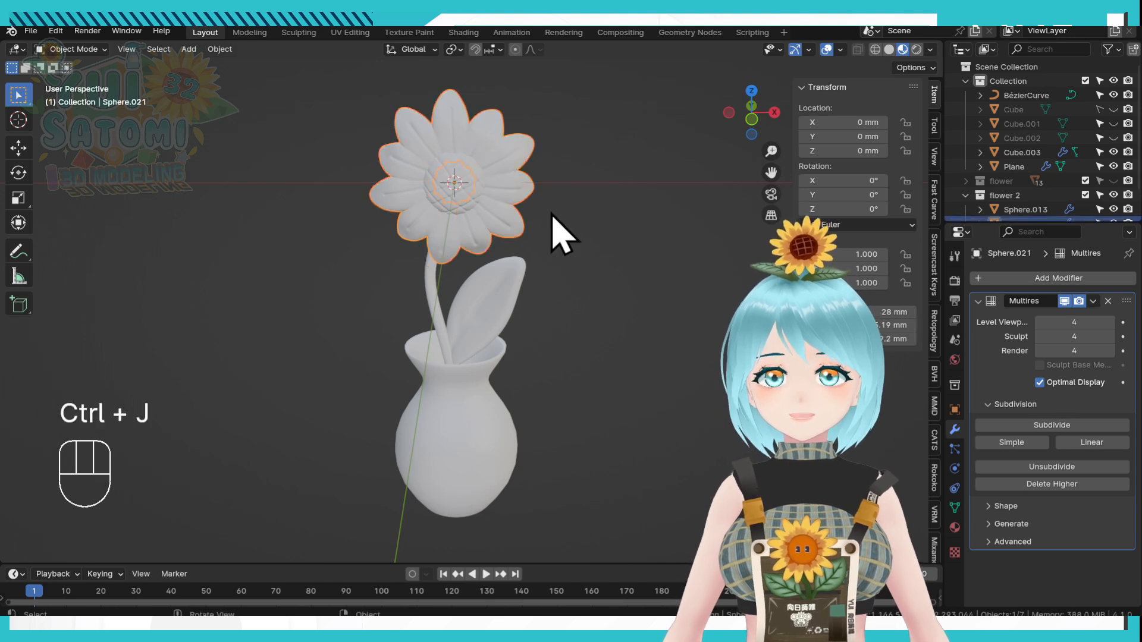
Select the leaf, the joined petals and the flower centre, and join them into one object.
scroll(559, 229, "up", 1)
left_click(516, 326)
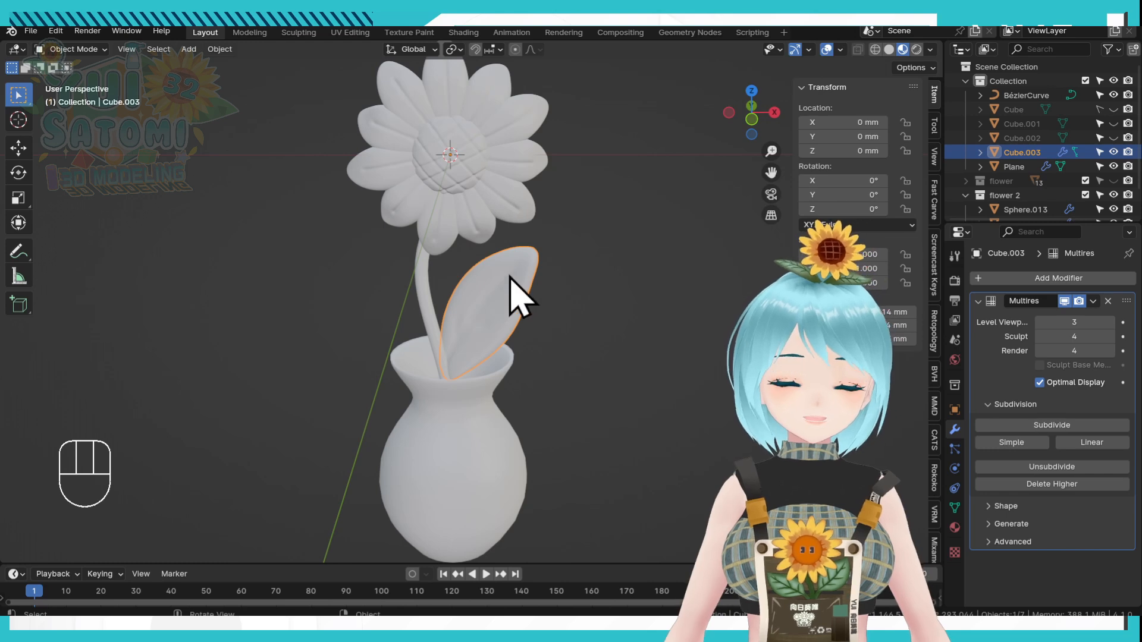
left_click(504, 193, "shift")
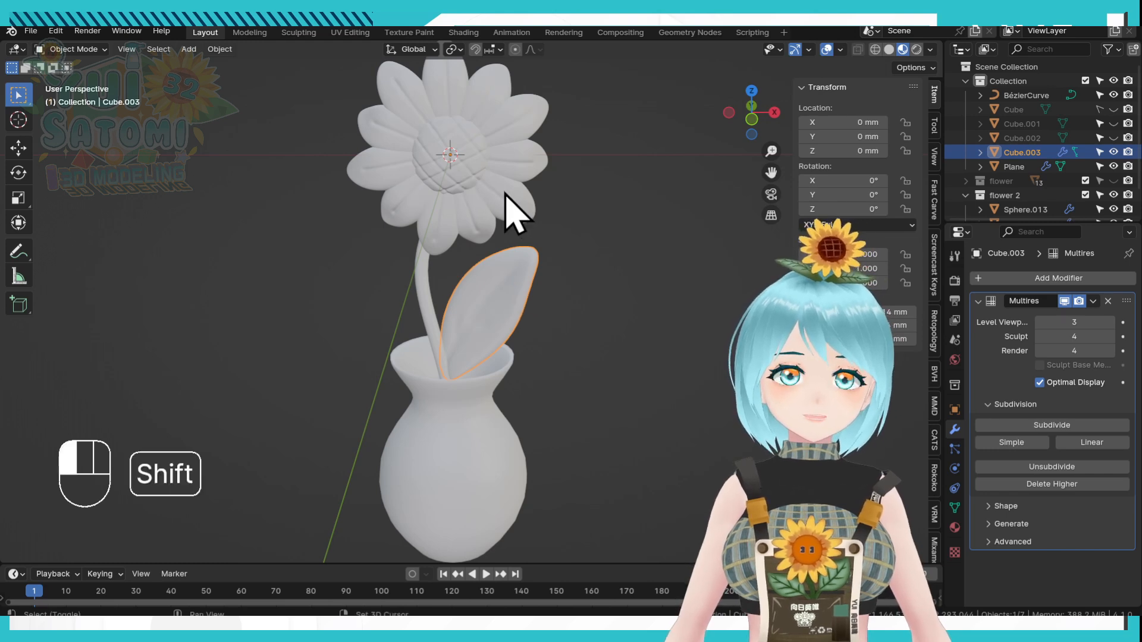
left_click(452, 150, "shift")
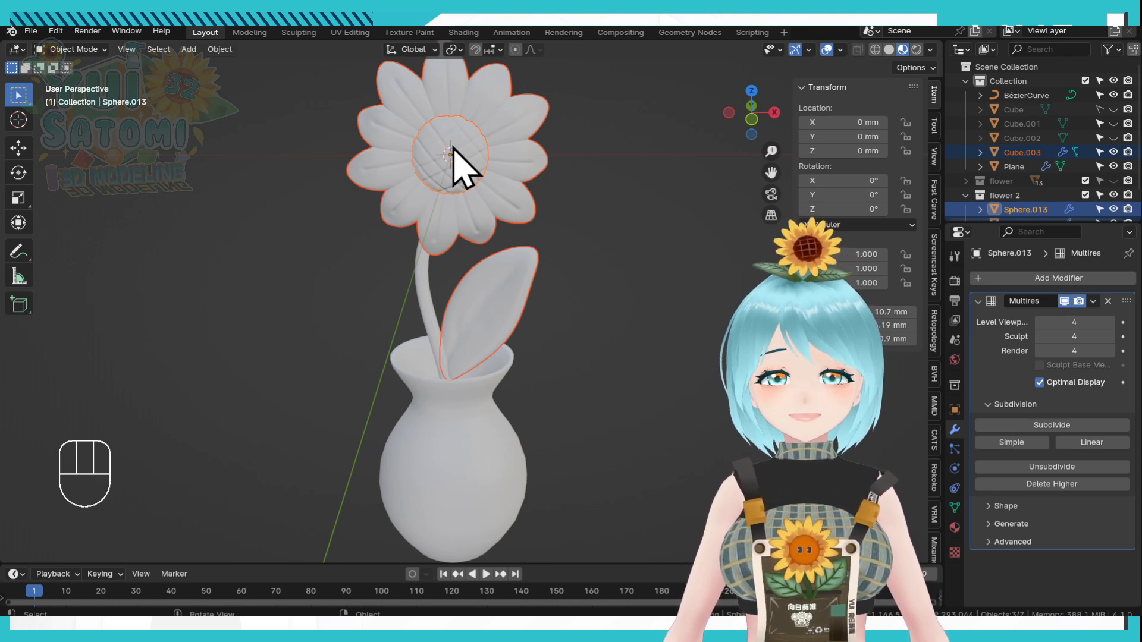
key("ctrl")
key("ctrl+j")
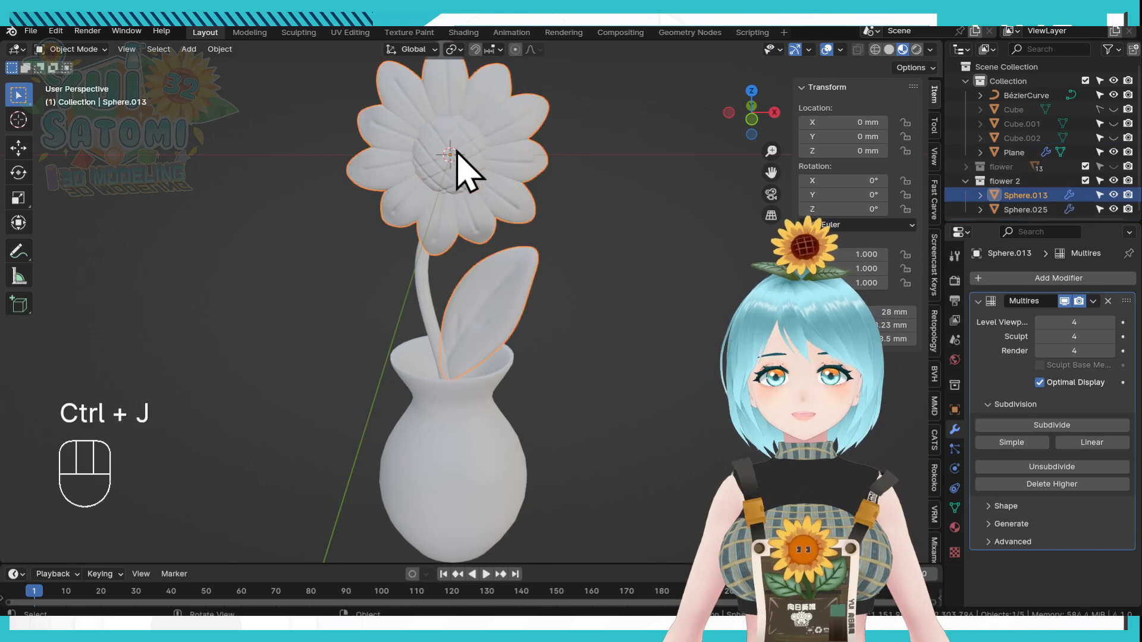
In the UV Editing workspace, unwrap the joined flower and leaf mesh with Smart UV Project and expand the operation's settings.
middle_click_drag(632, 238, 656, 293, "shift")
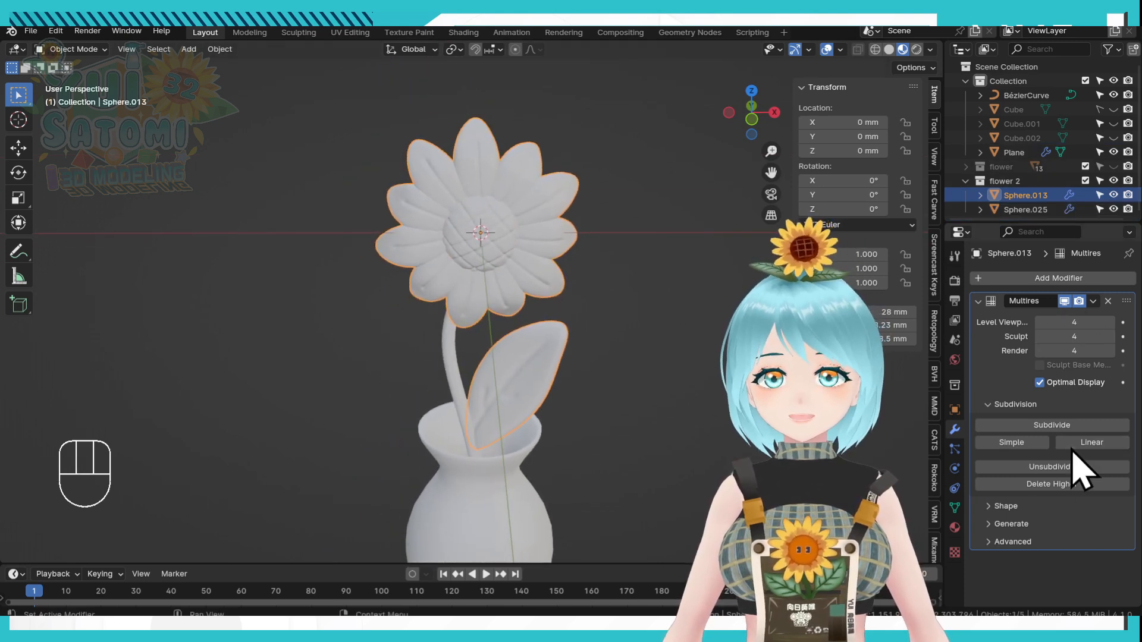
scroll(654, 319, "up", 1)
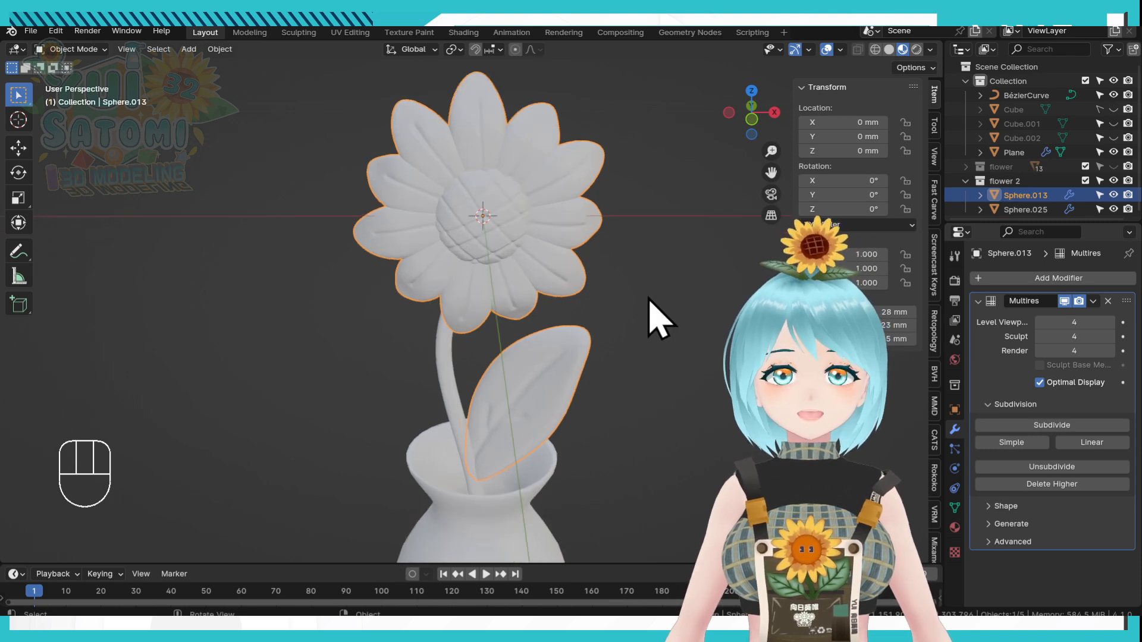
middle_click_drag(658, 319, 672, 309, "shift")
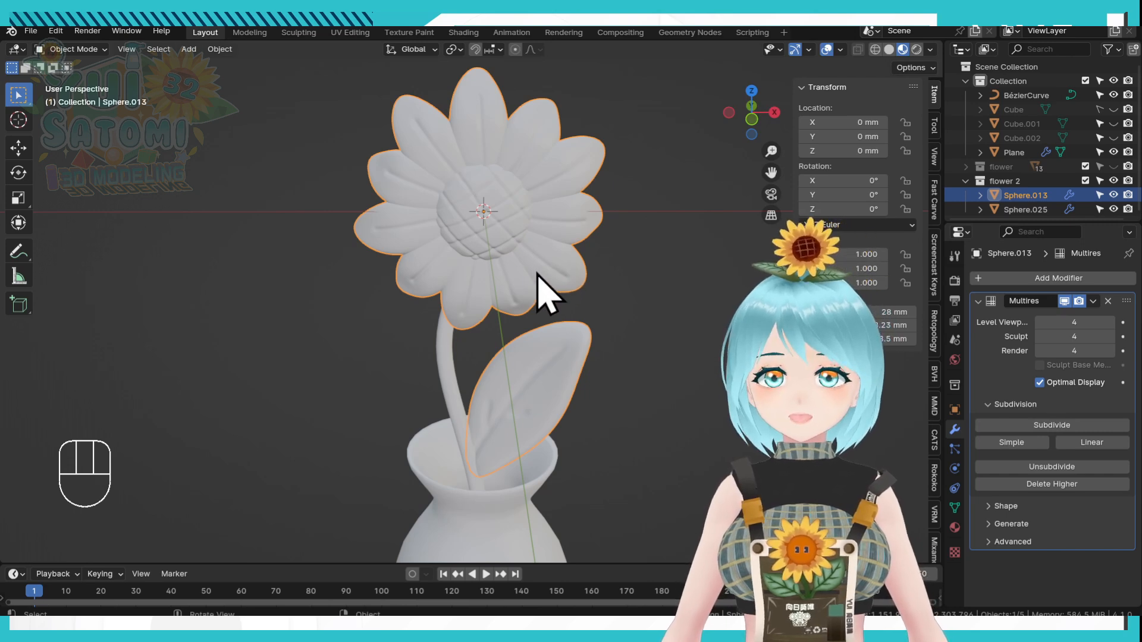
mouse_move(619, 245)
middle_mouse_down()
mouse_move(589, 261)
mouse_move(604, 234)
mouse_move(696, 219)
mouse_move(625, 225)
middle_mouse_up()
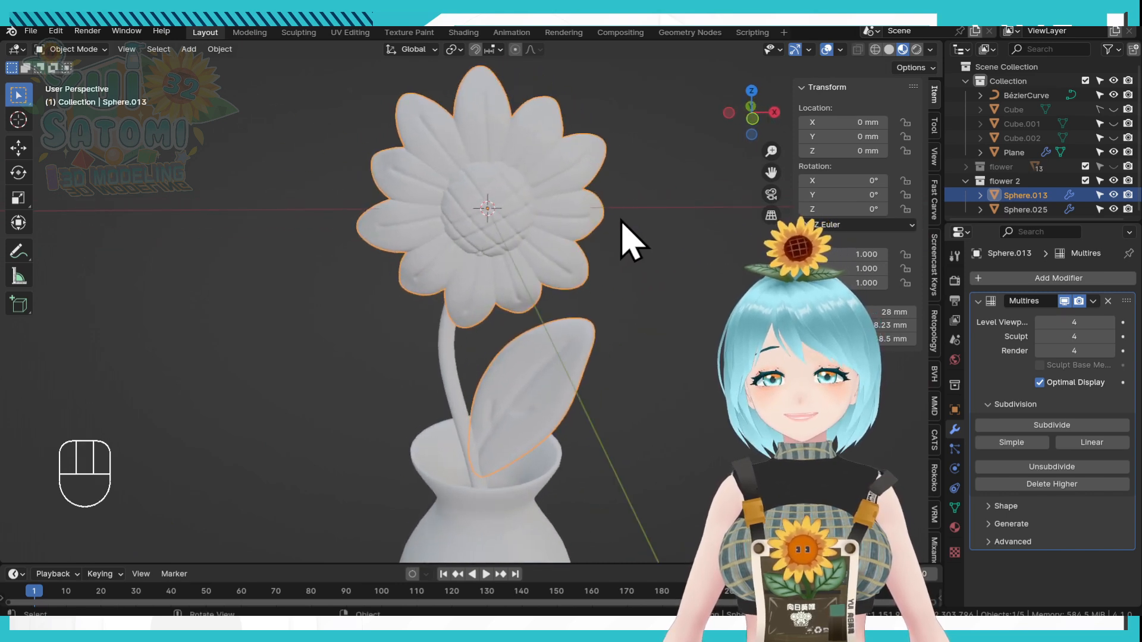
left_click(350, 34)
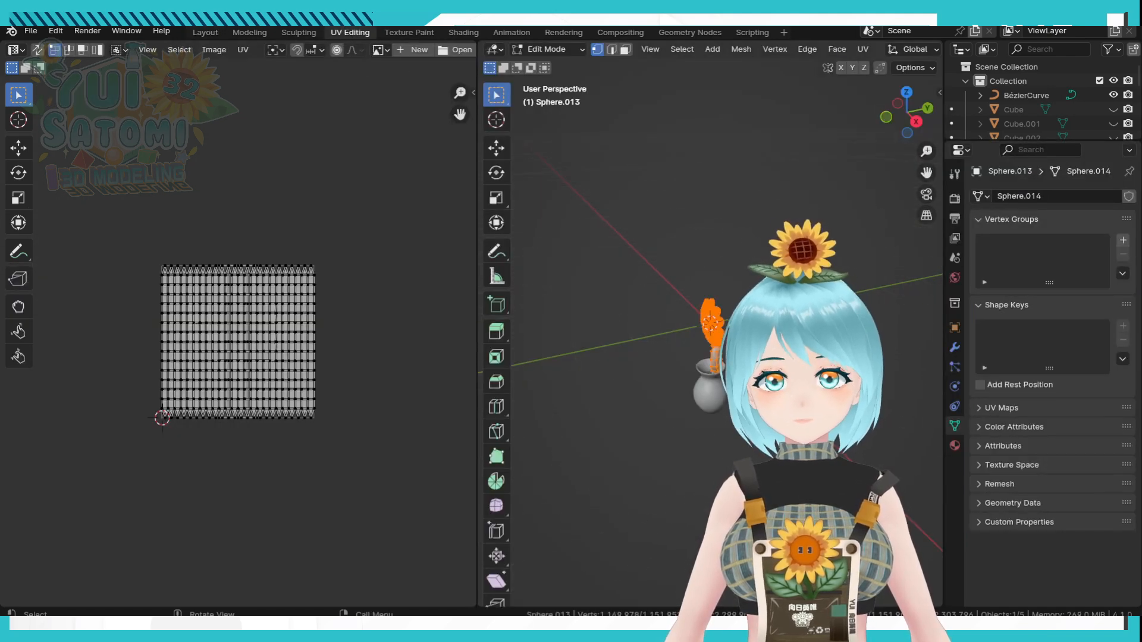
scroll(723, 350, "up", 6)
middle_click_drag(722, 350, 847, 317)
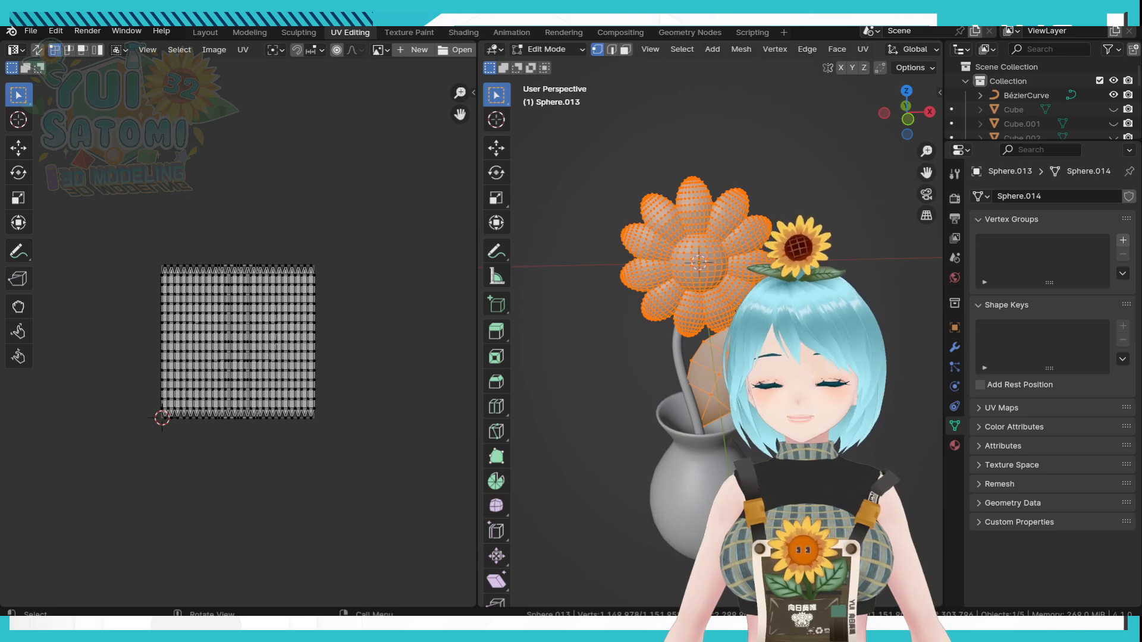
key("u")
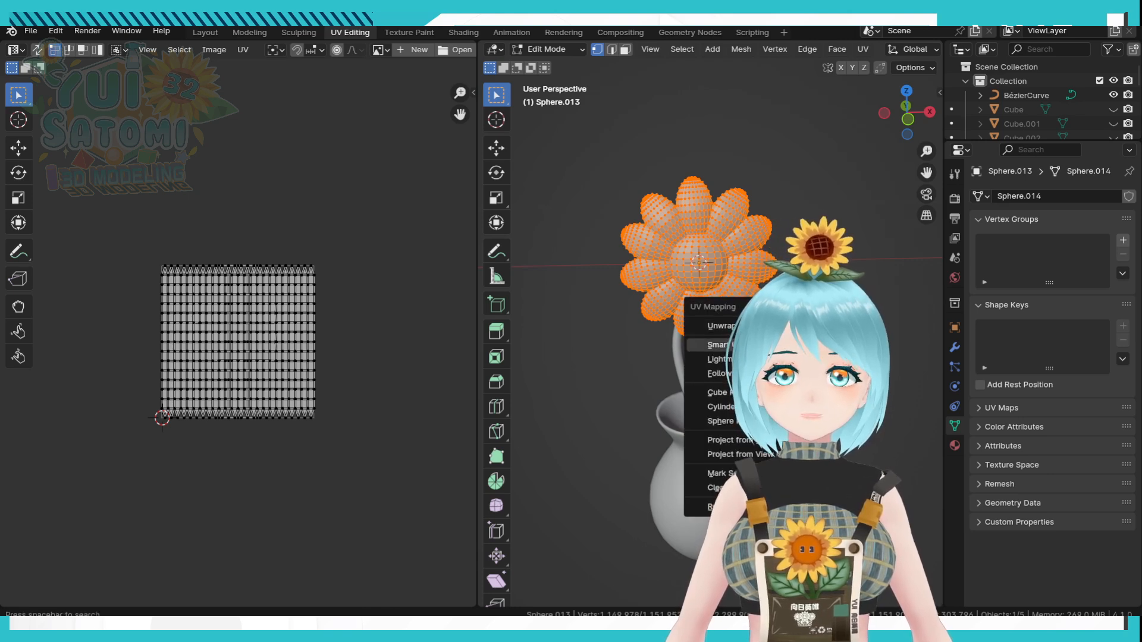
left_click(743, 345)
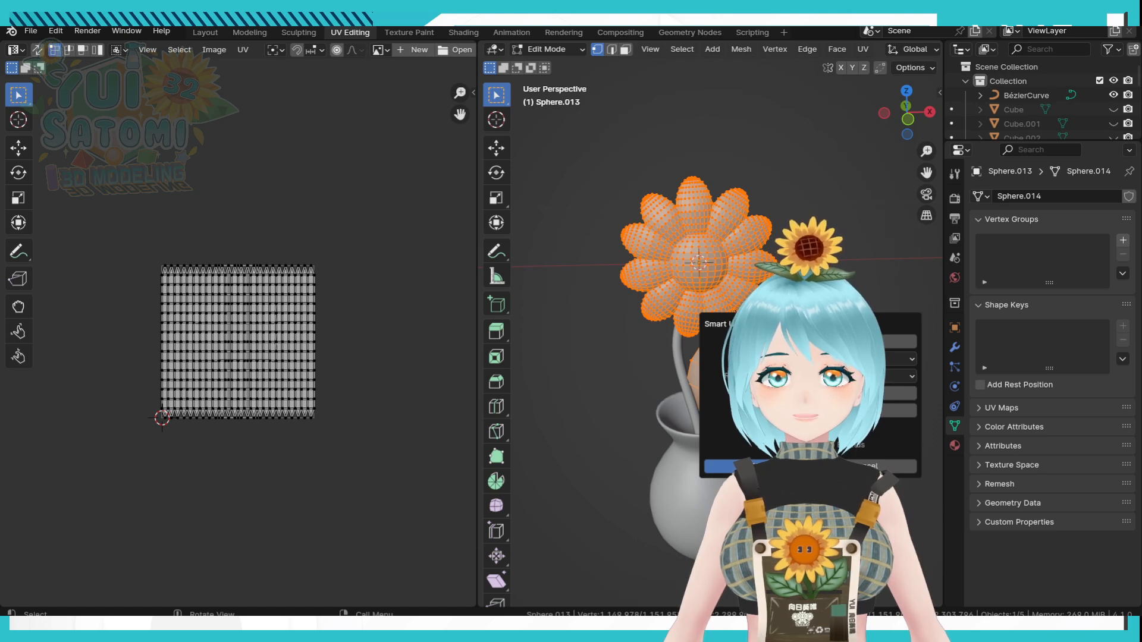
key("Return")
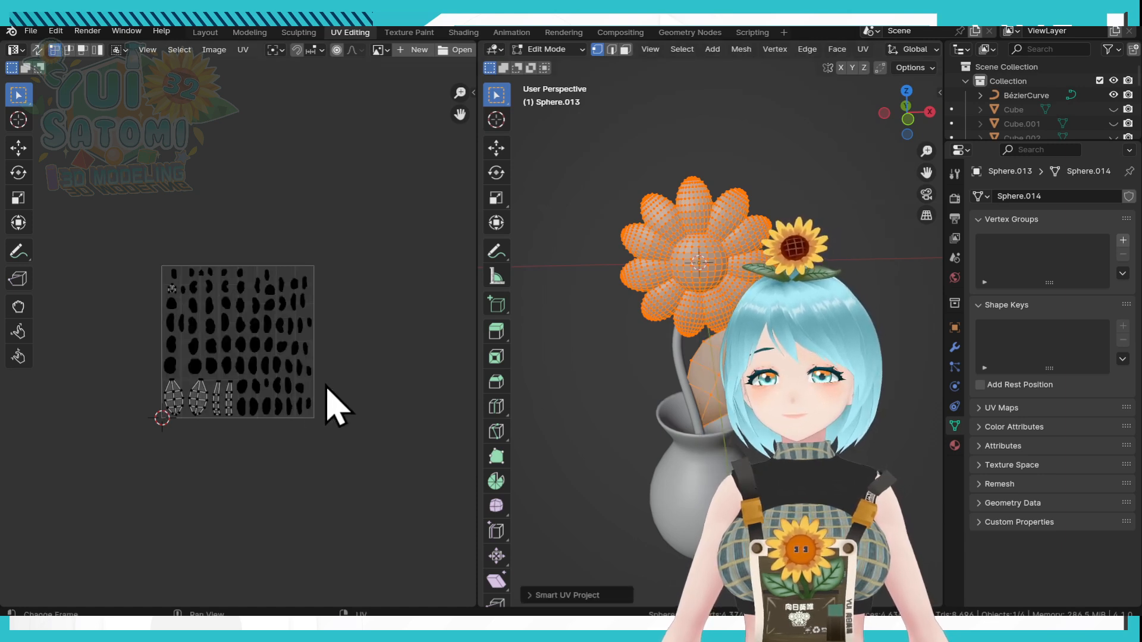
scroll(324, 387, "up", 3)
left_click(580, 595)
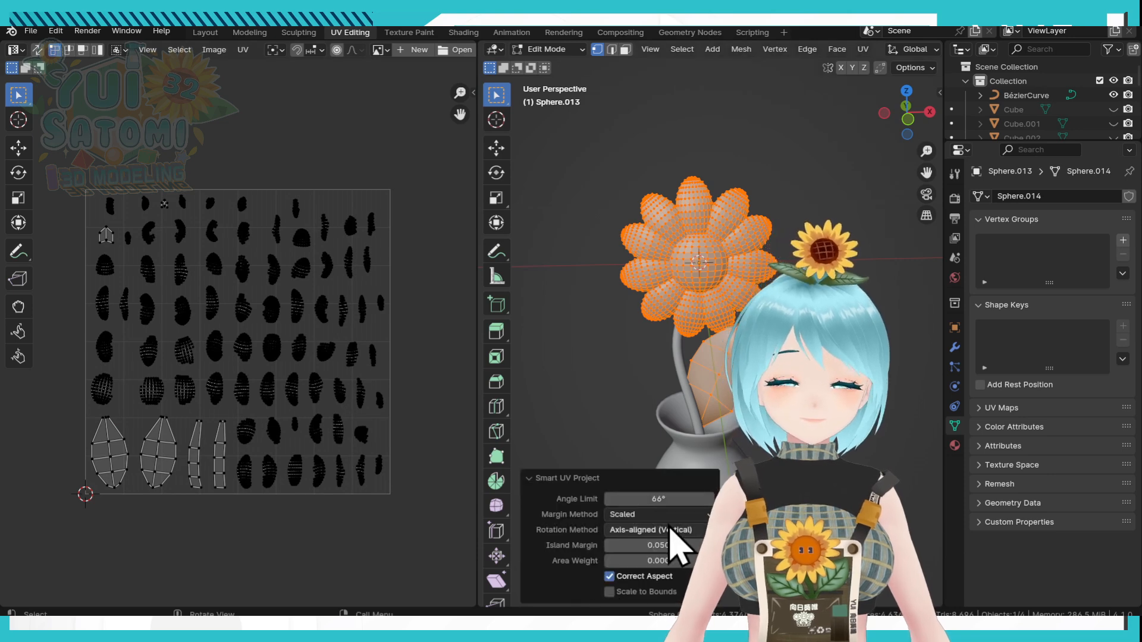
Set the Smart UV Project island margin to 0.001 and inspect the gaps between the UV islands in the maximized editor.
left_click_drag(658, 549, 637, 548)
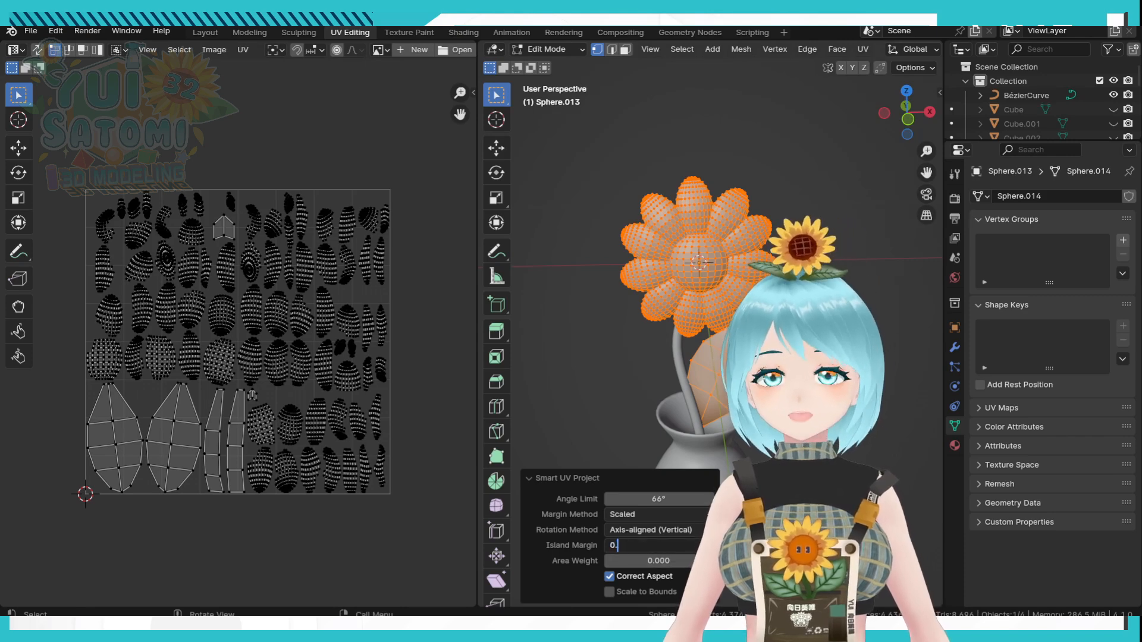
key("Return")
scroll(381, 348, "up", 6)
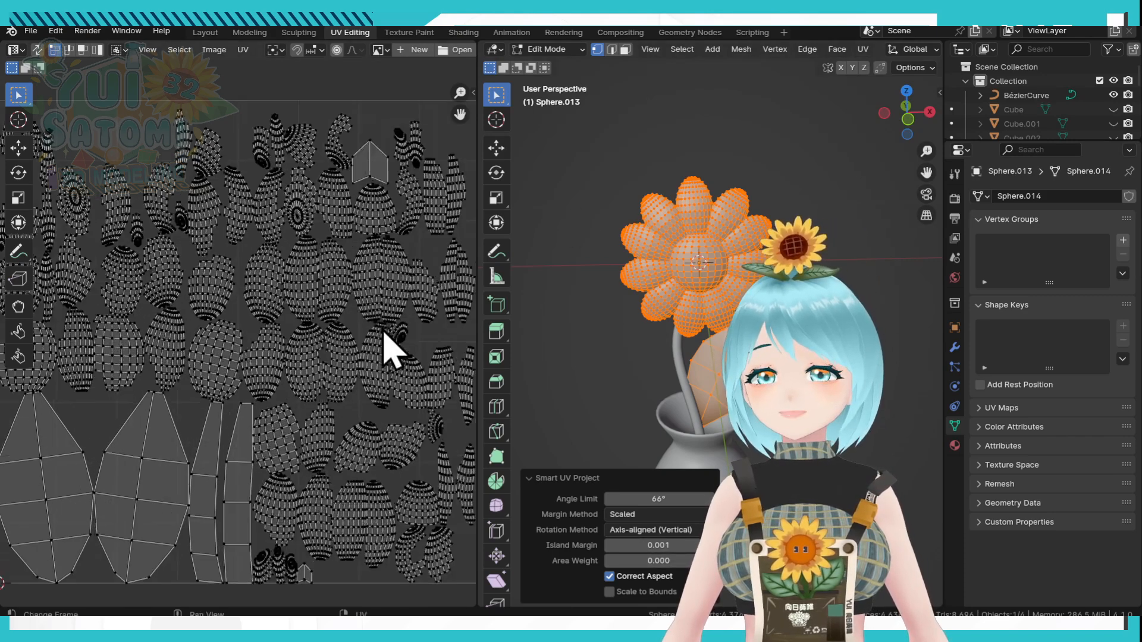
key("ctrl+space")
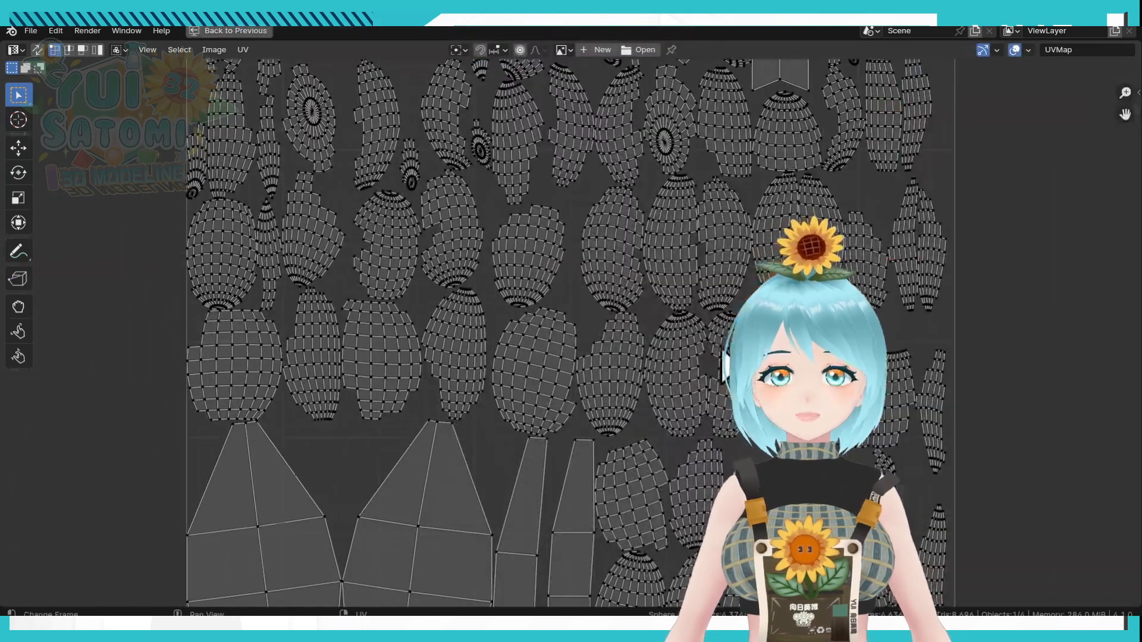
scroll(723, 366, "up", 4)
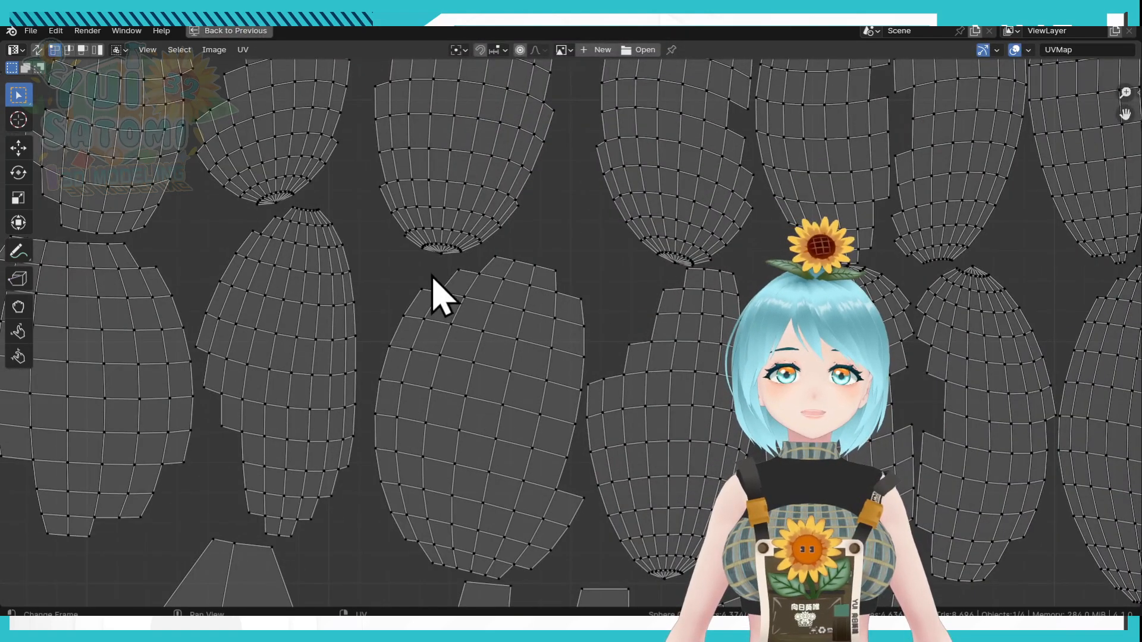
scroll(578, 286, "down", 5)
key("ctrl+space")
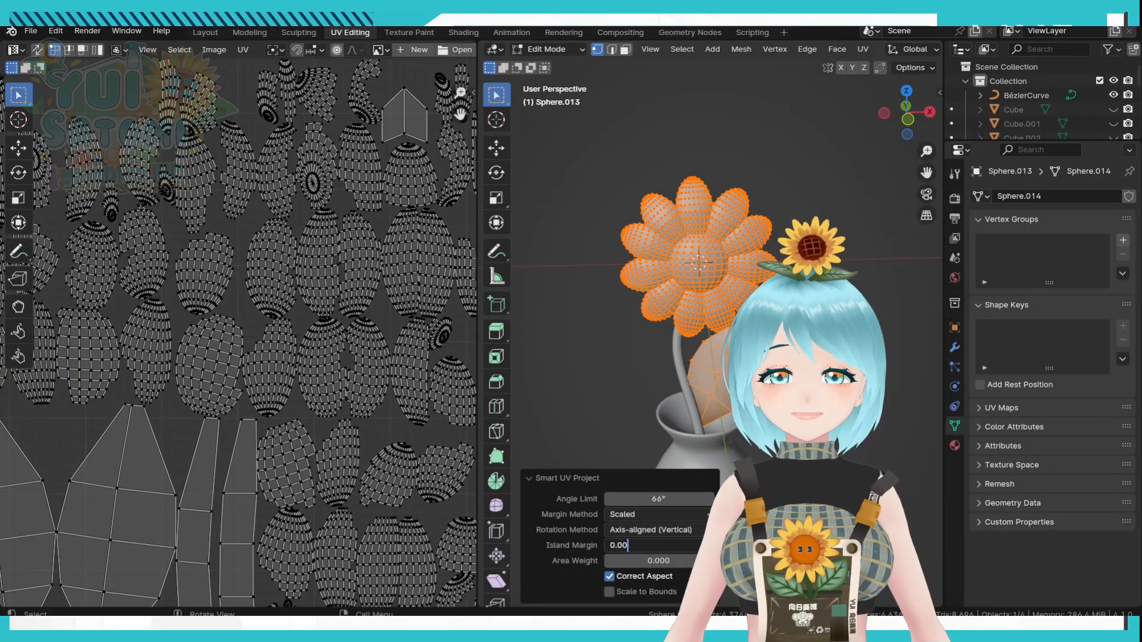
Change the Smart UV Project island margin to 0.002 and check the island spacing in the maximized UV editor.
key("Return")
key("ctrl+space")
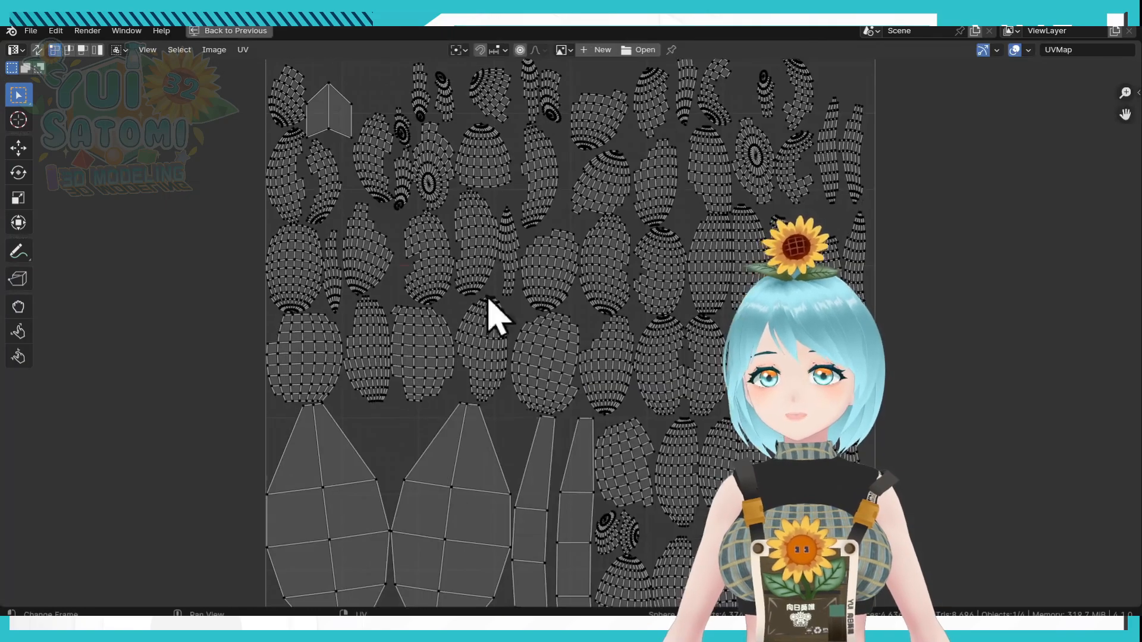
scroll(684, 284, "up", 4)
scroll(729, 280, "up", 2)
scroll(726, 271, "down", 6)
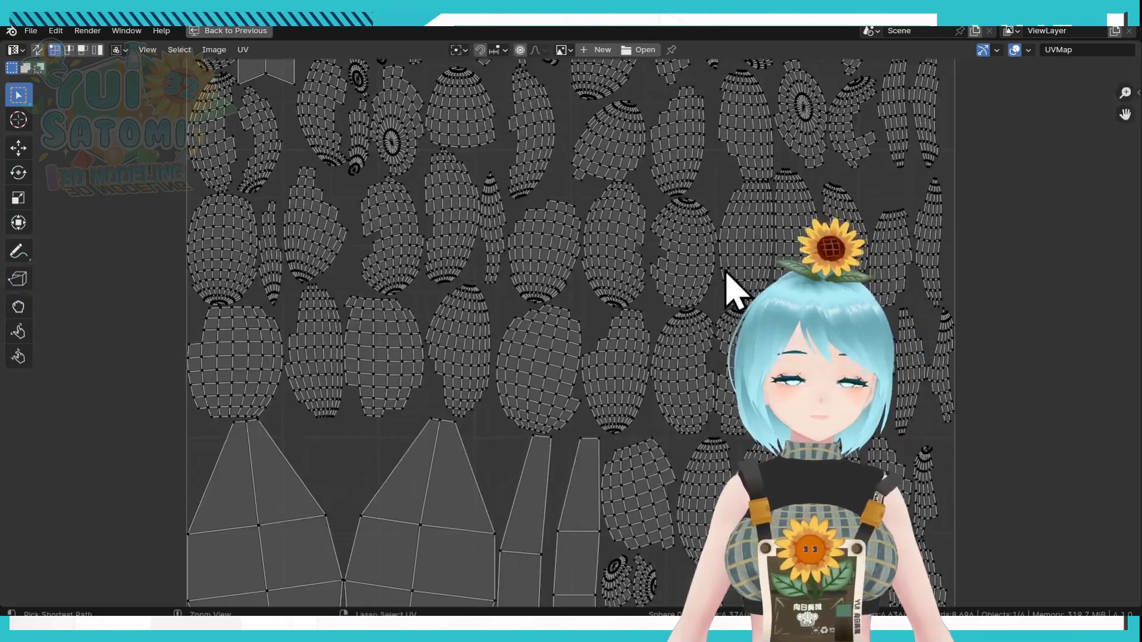
key("ctrl+space")
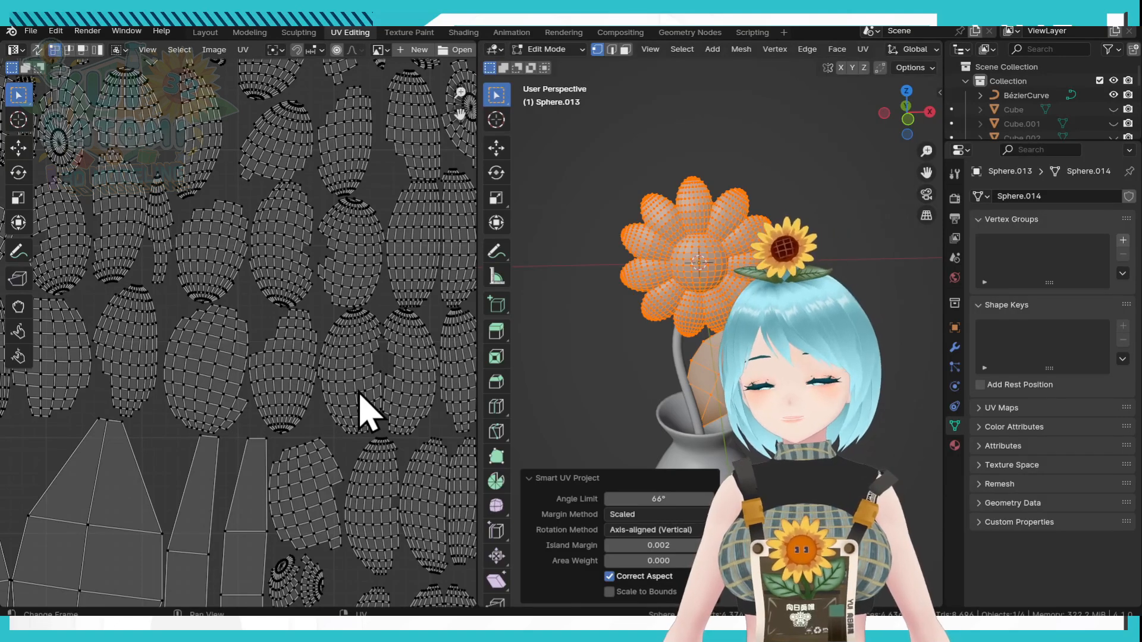
key("ctrl+space")
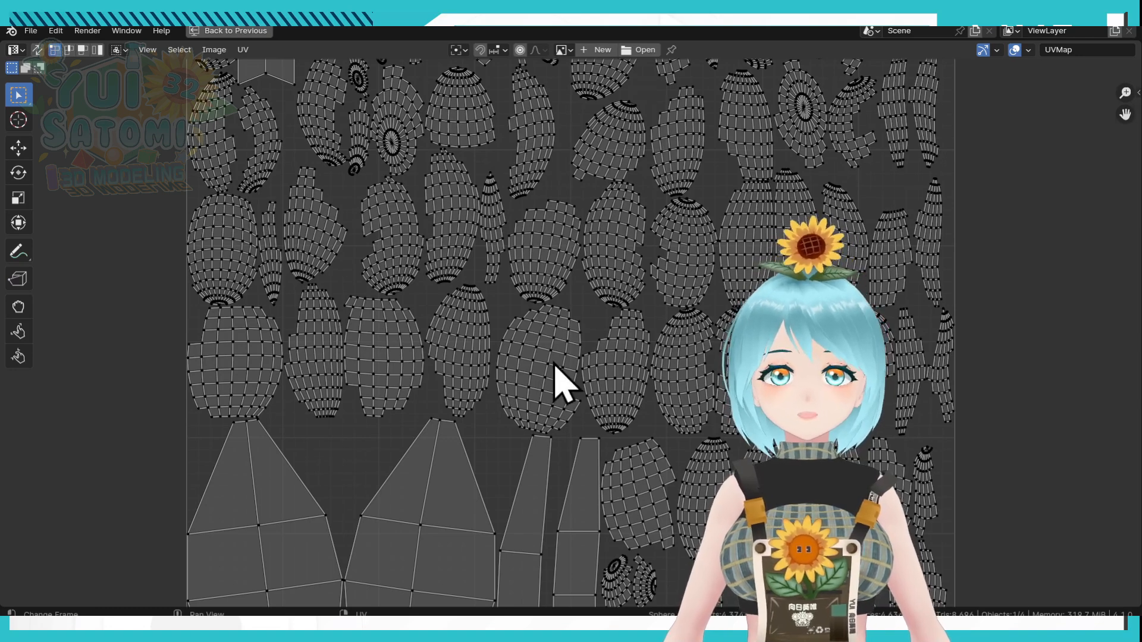
scroll(559, 380, "down", 5)
key("ctrl+space")
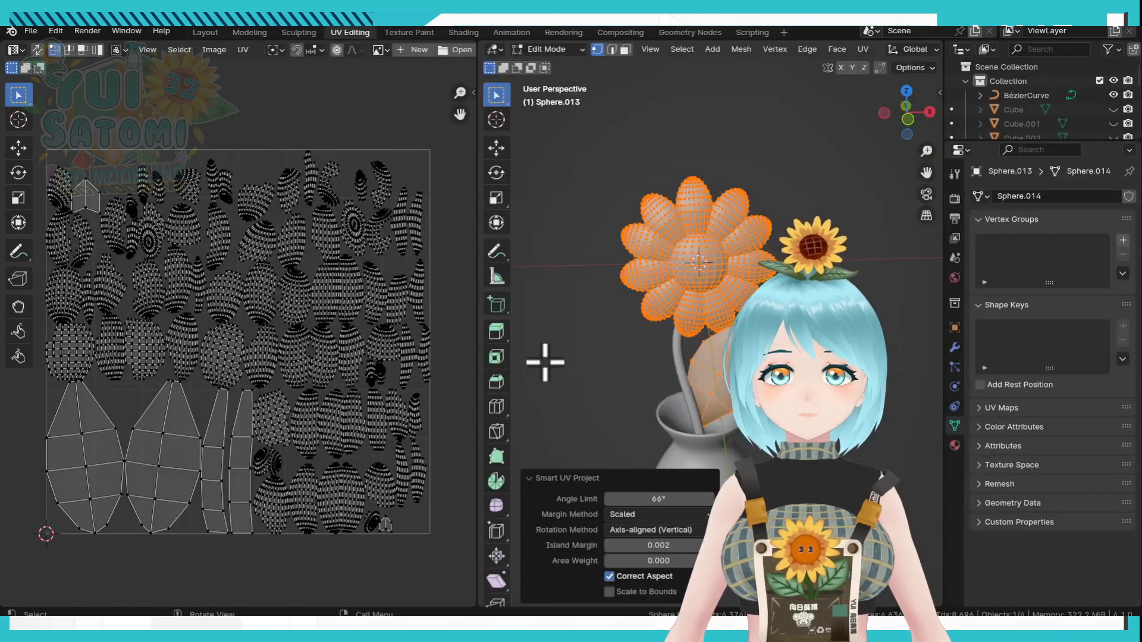
Enter a new island margin for the Smart UV Project unwrap and collapse its settings.
scroll(712, 498, "up", 1)
scroll(714, 333, "up", 1)
left_click(668, 545)
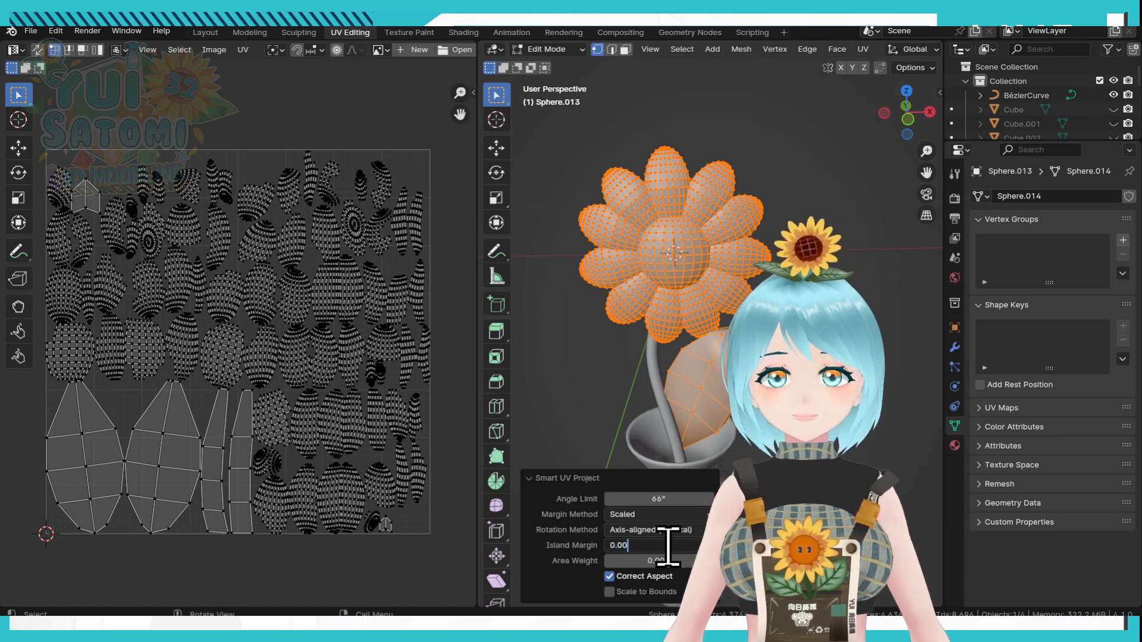
key("Return")
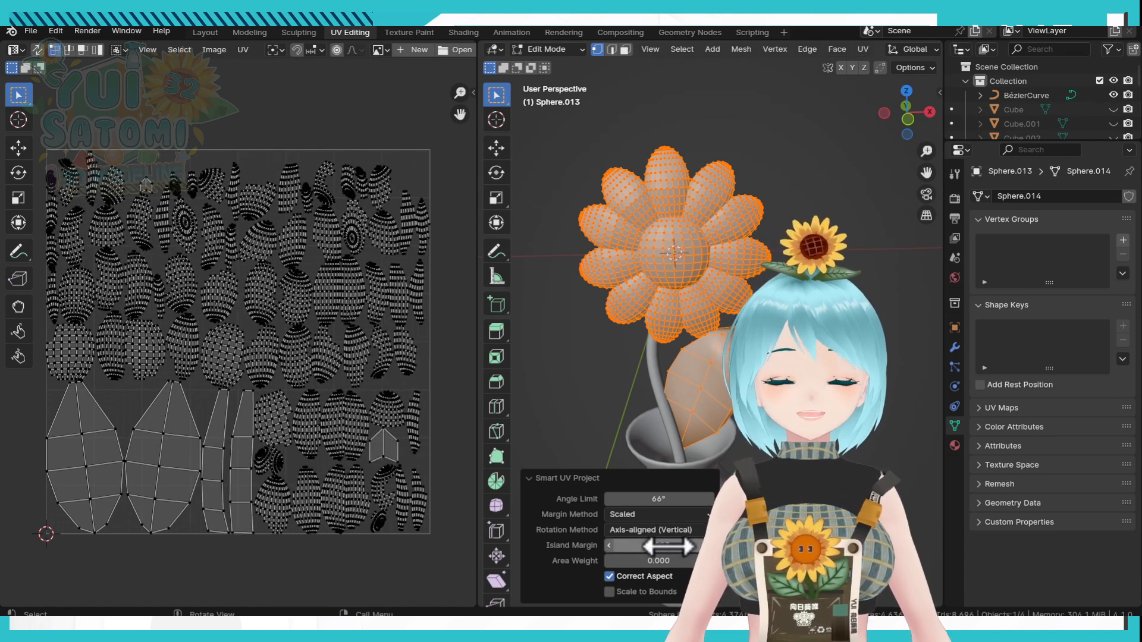
left_click(553, 478)
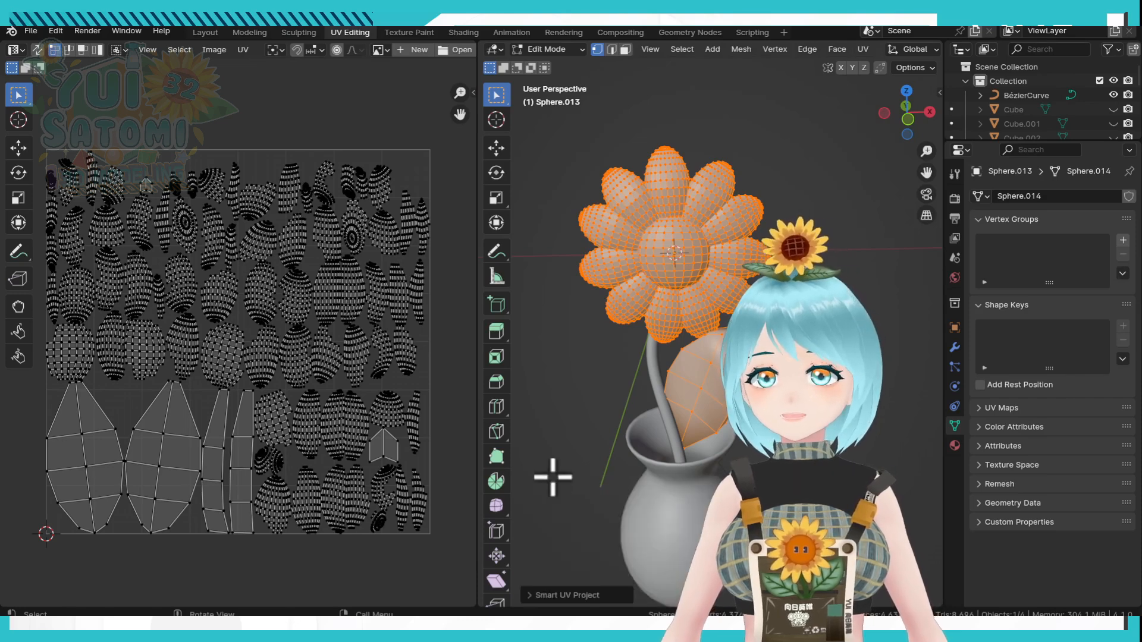
Start a new image in the UV editor and name it Flower.
middle_click_drag(717, 274, 715, 283, "shift")
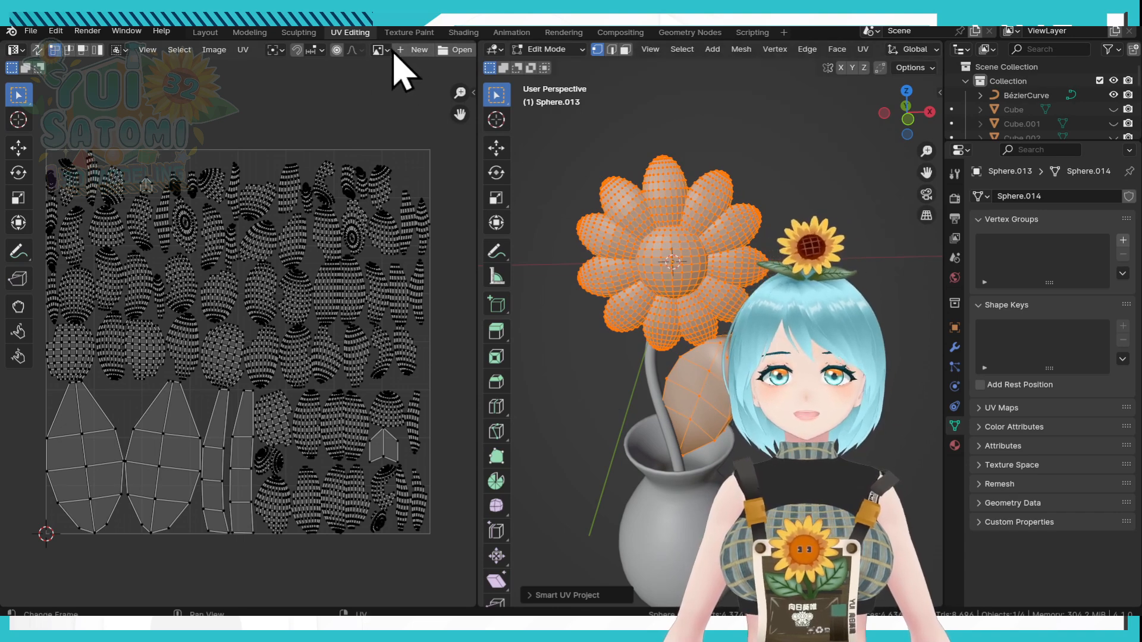
scroll(357, 52, "down", 5)
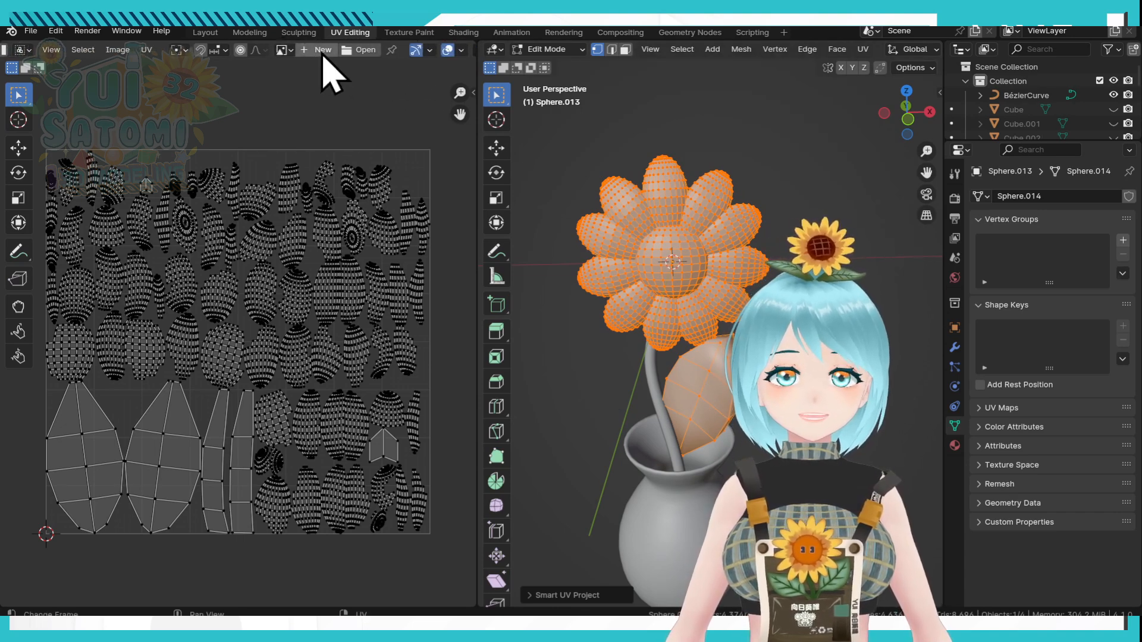
left_click(324, 51)
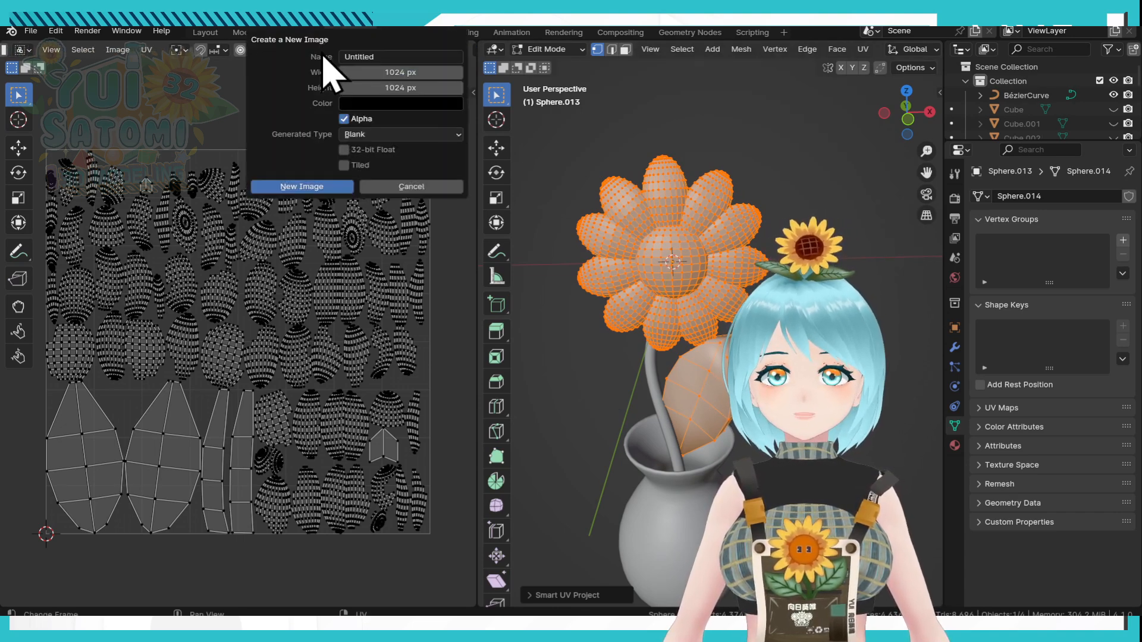
left_click(384, 57)
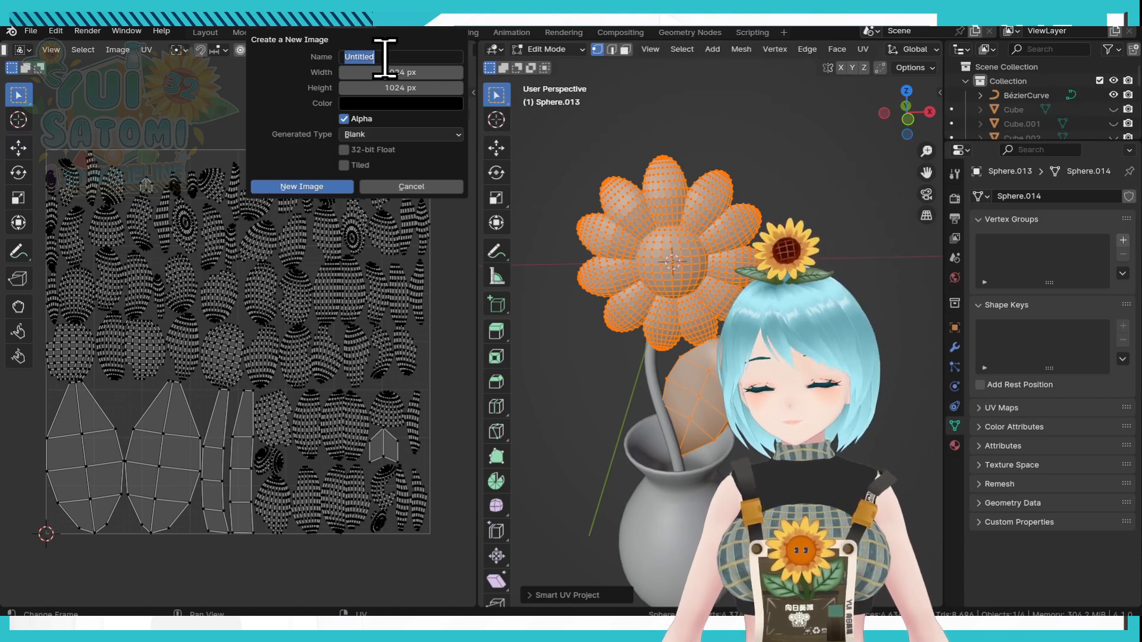
type("Flower")
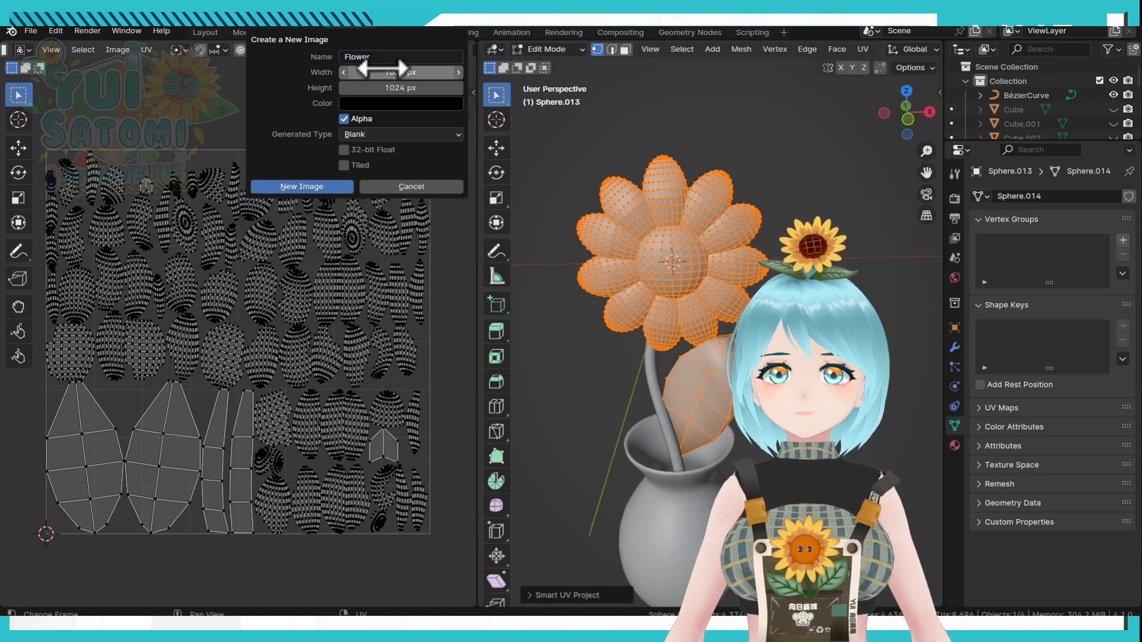
Set the new image's width and height to 2048 px each and create it with a blank black fill.
left_click(384, 70)
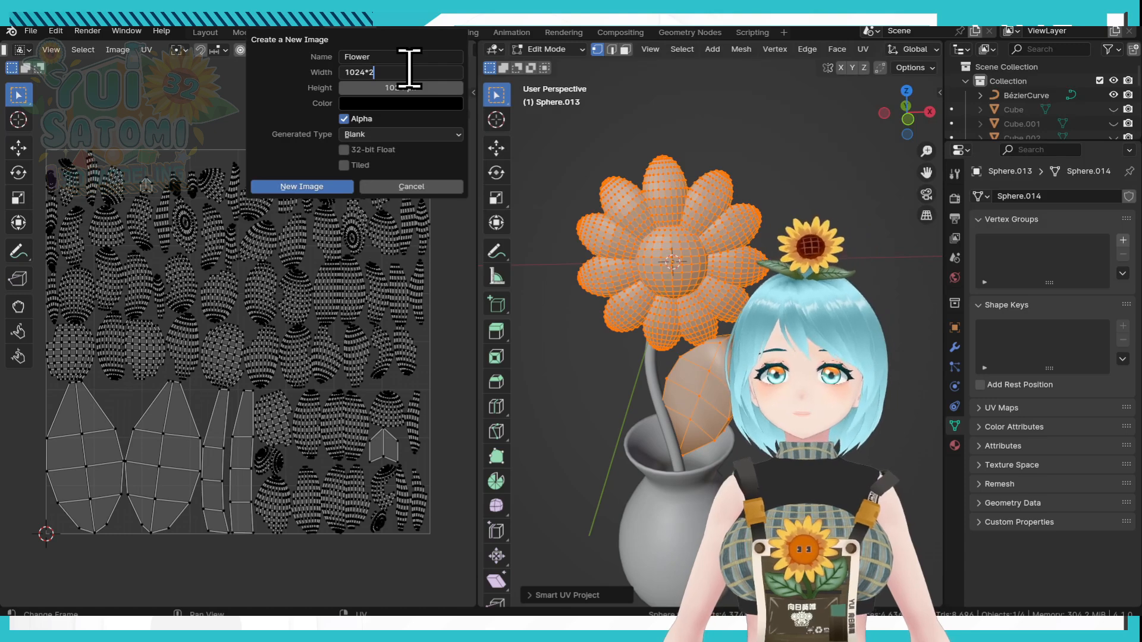
type("*2")
key("Return")
left_click(411, 90)
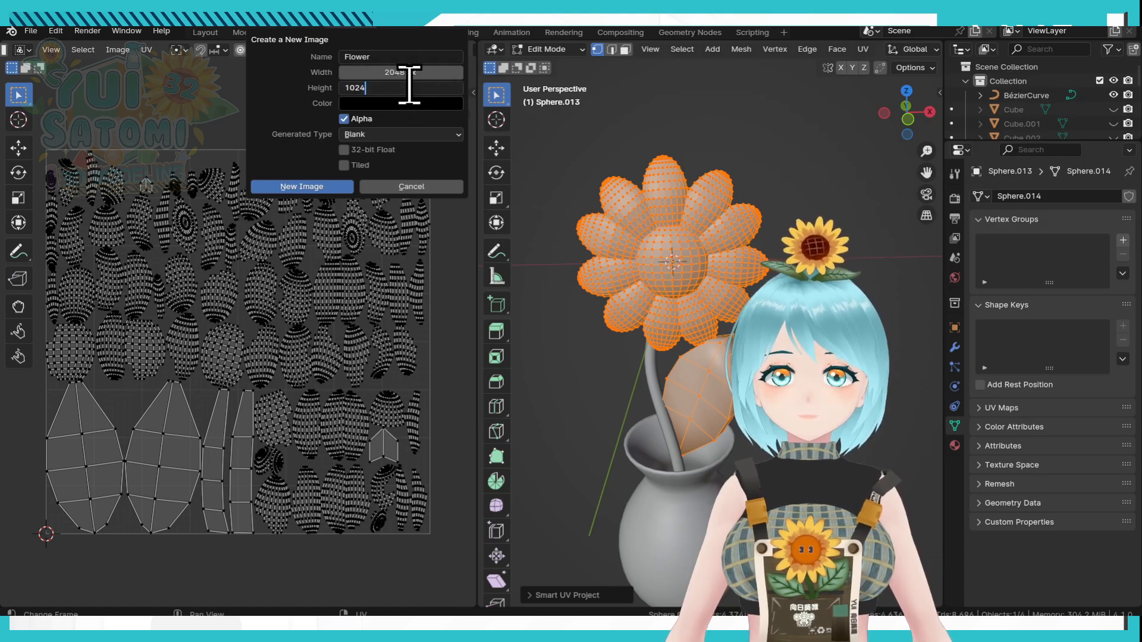
type("*2")
key("Return")
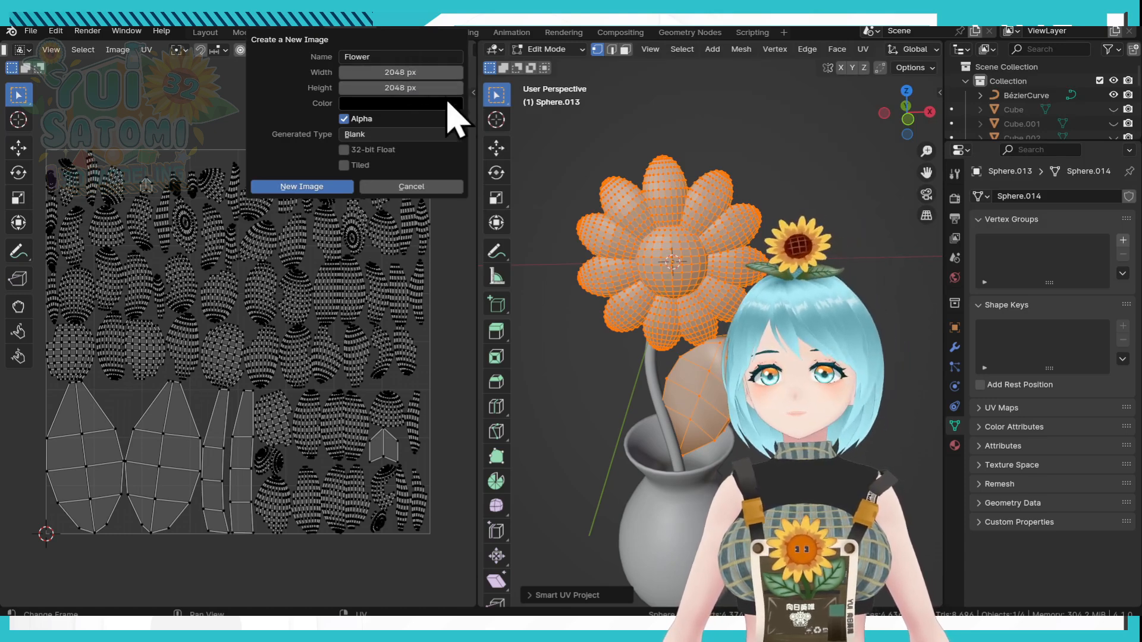
left_click(301, 188)
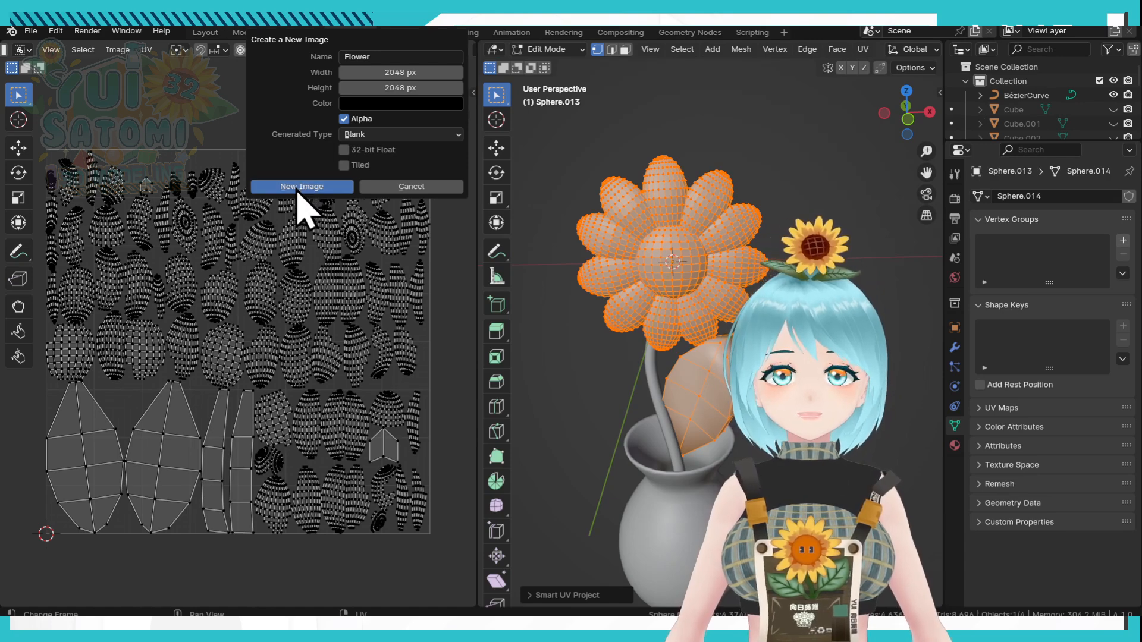
scroll(314, 243, "down", 3)
scroll(318, 256, "down", 3)
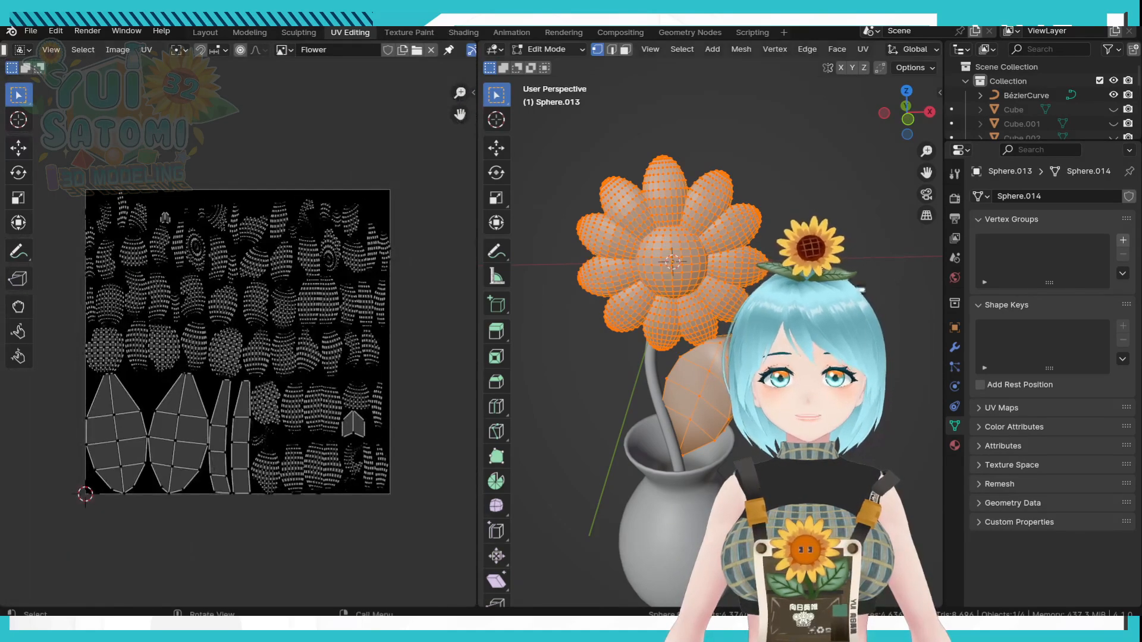
Switch the flower and leaf mesh to Object Mode and add a new material to it.
key("ctrl+Tab")
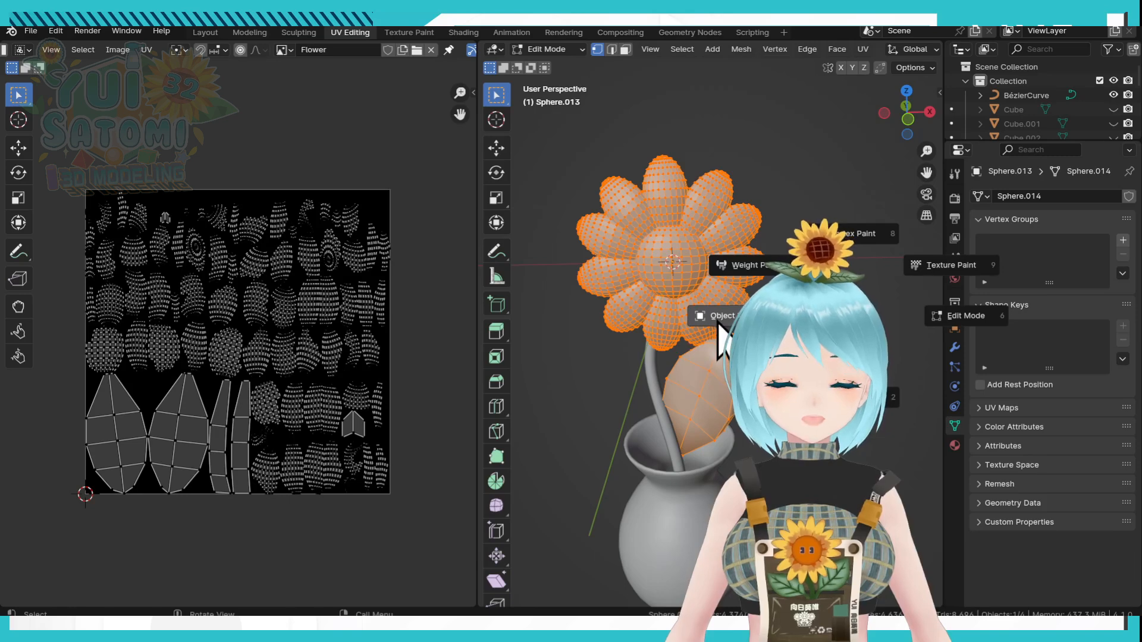
left_click(720, 320)
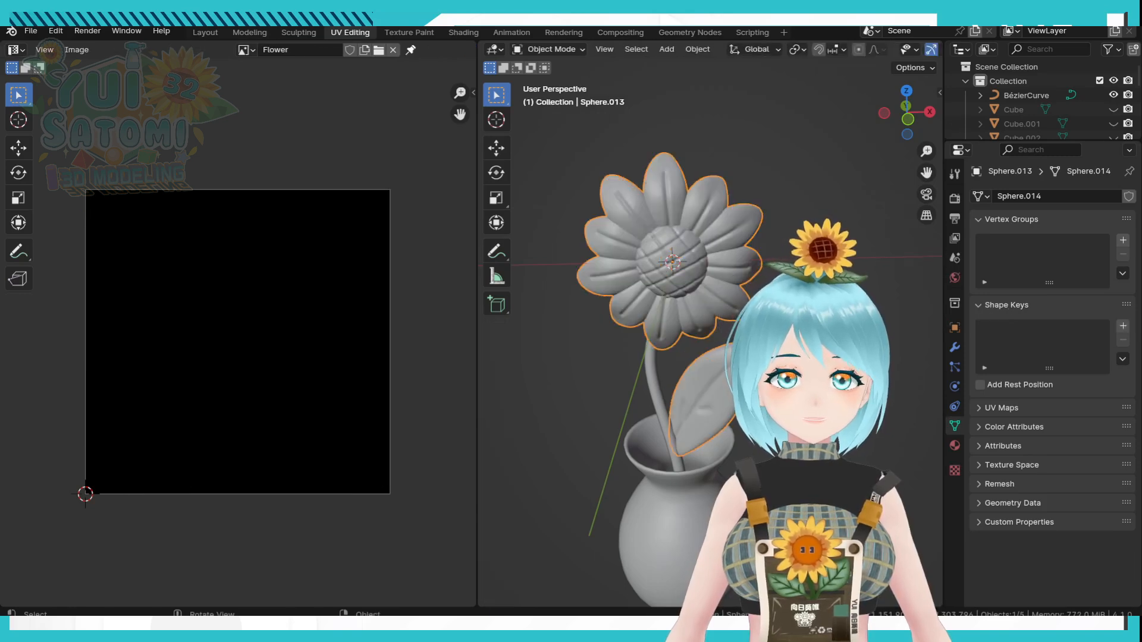
left_click(955, 445)
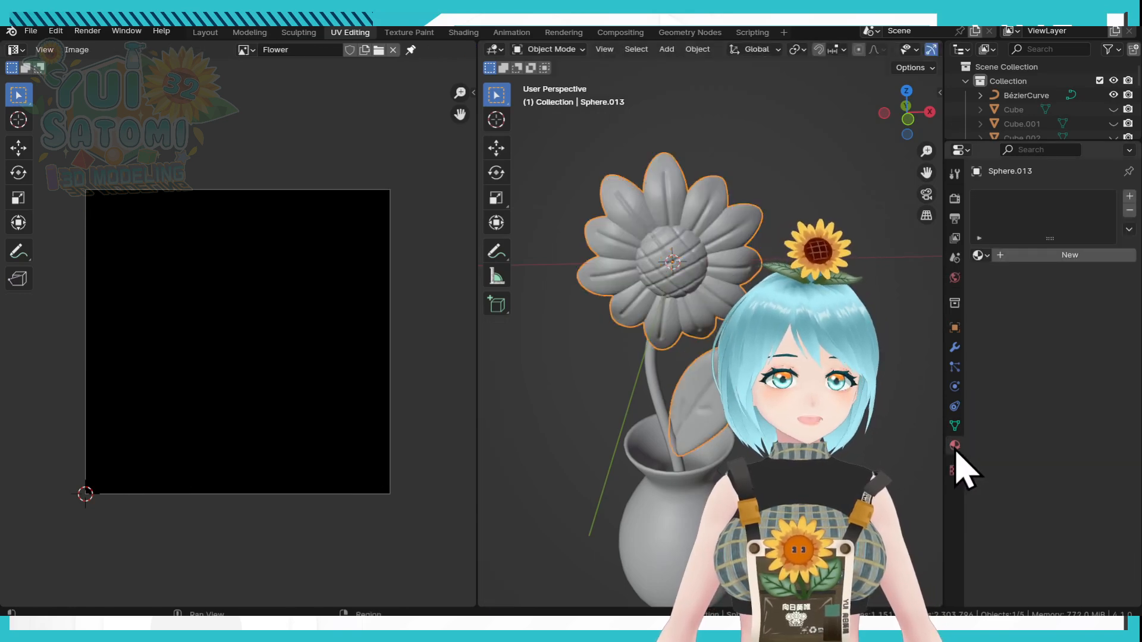
left_click(1076, 259)
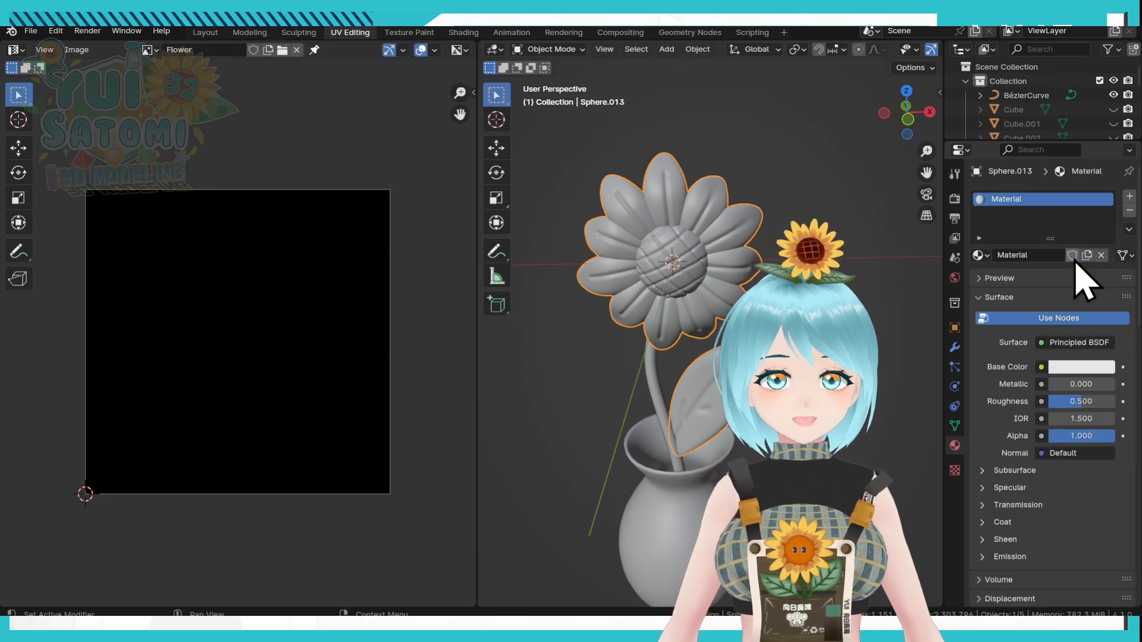
Link the material's base color to an Image Texture using the Flower image and switch the viewport to Material Preview shading.
left_click(1042, 367)
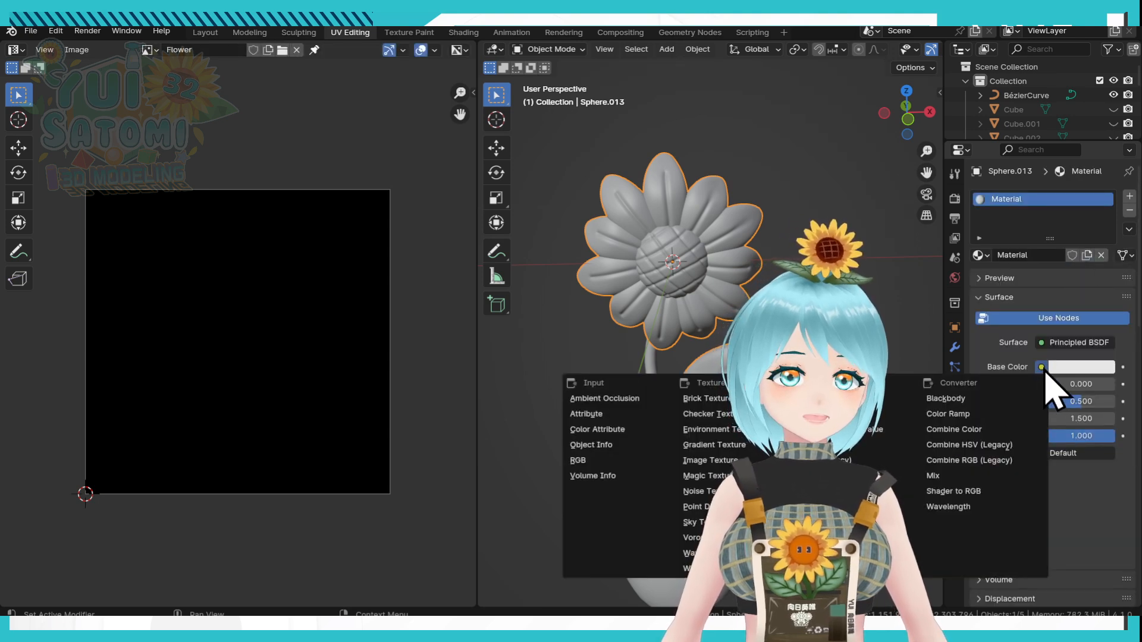
left_click(724, 462)
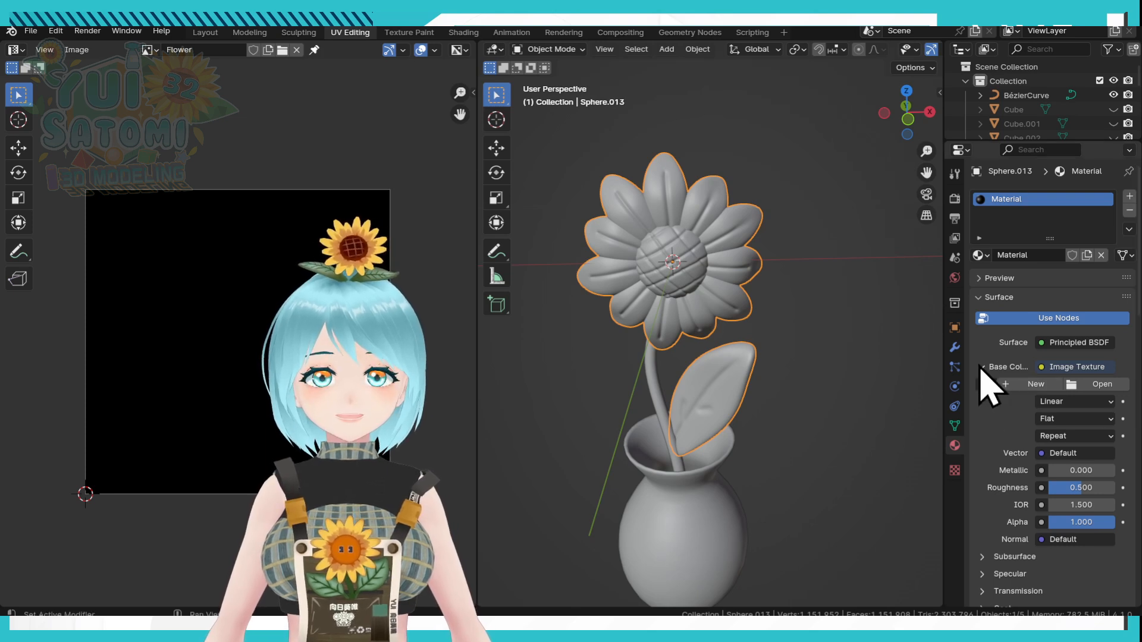
left_click(1094, 369)
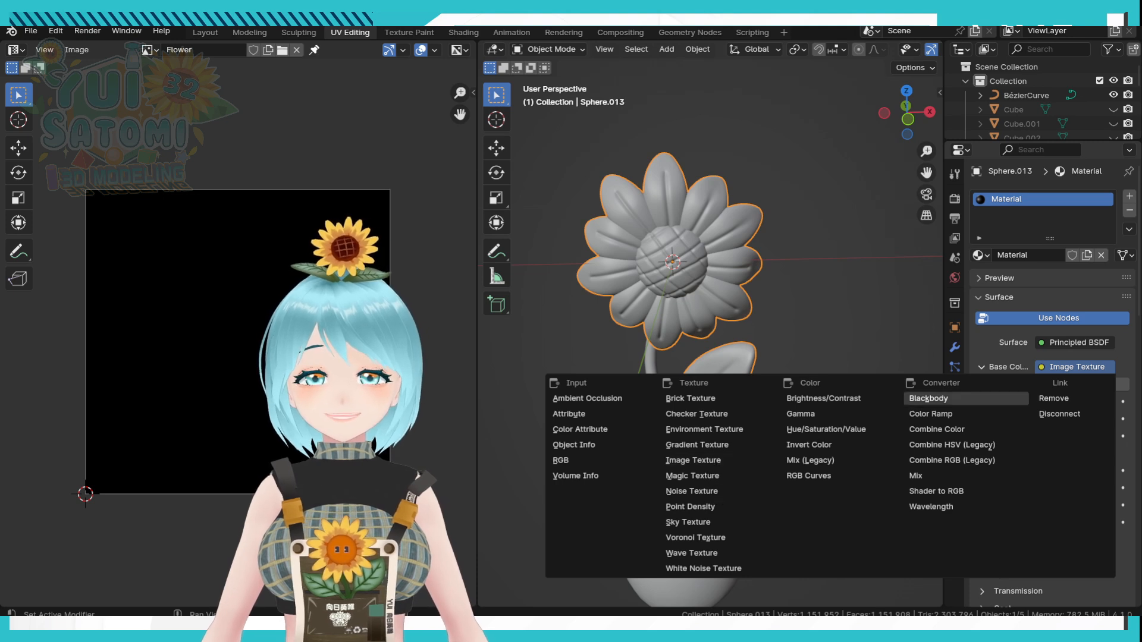
left_click(982, 384)
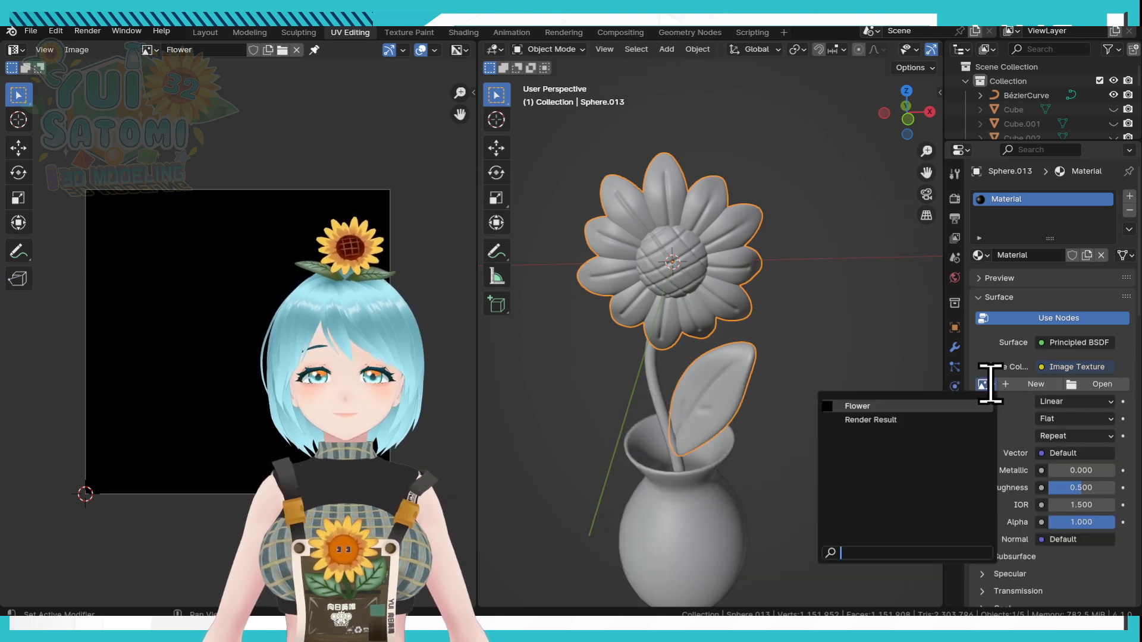
left_click(964, 406)
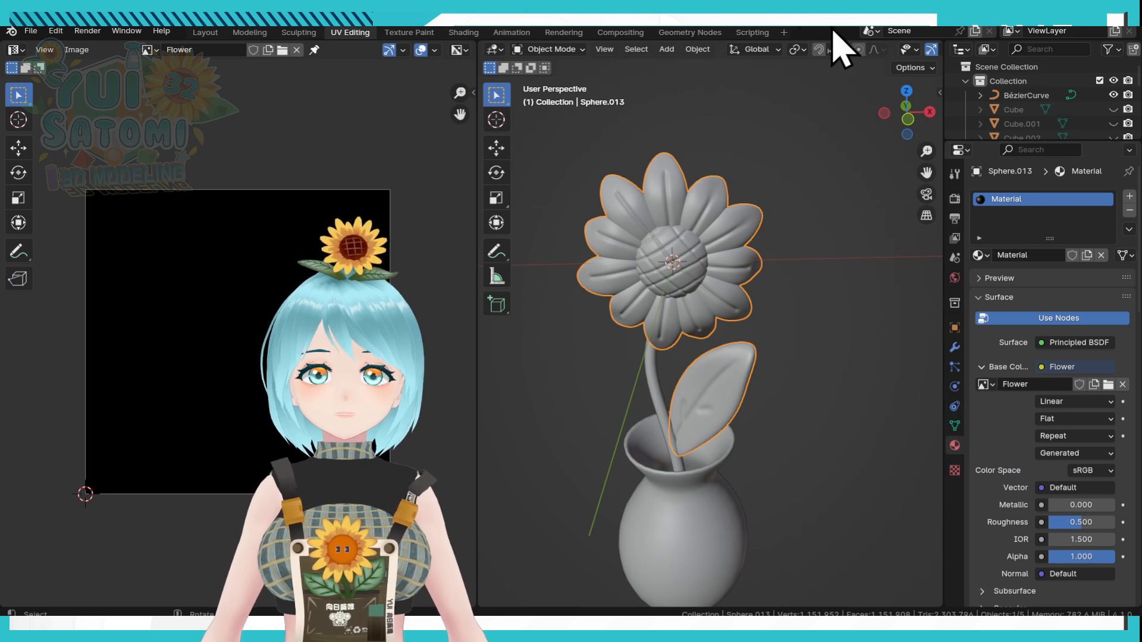
scroll(859, 52, "down", 4)
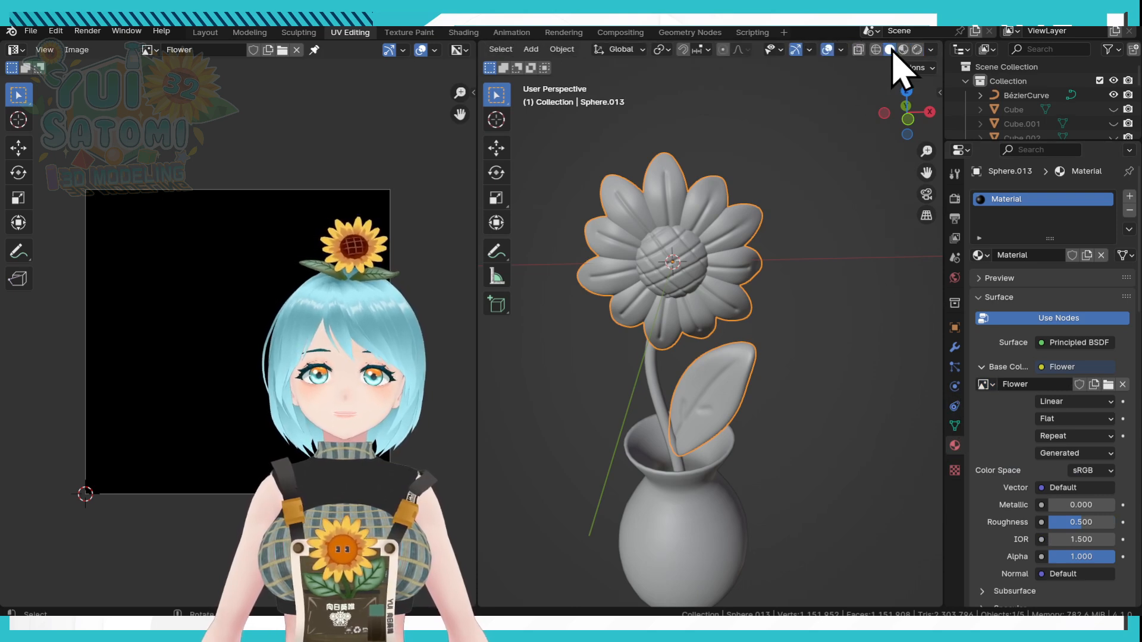
left_click(903, 50)
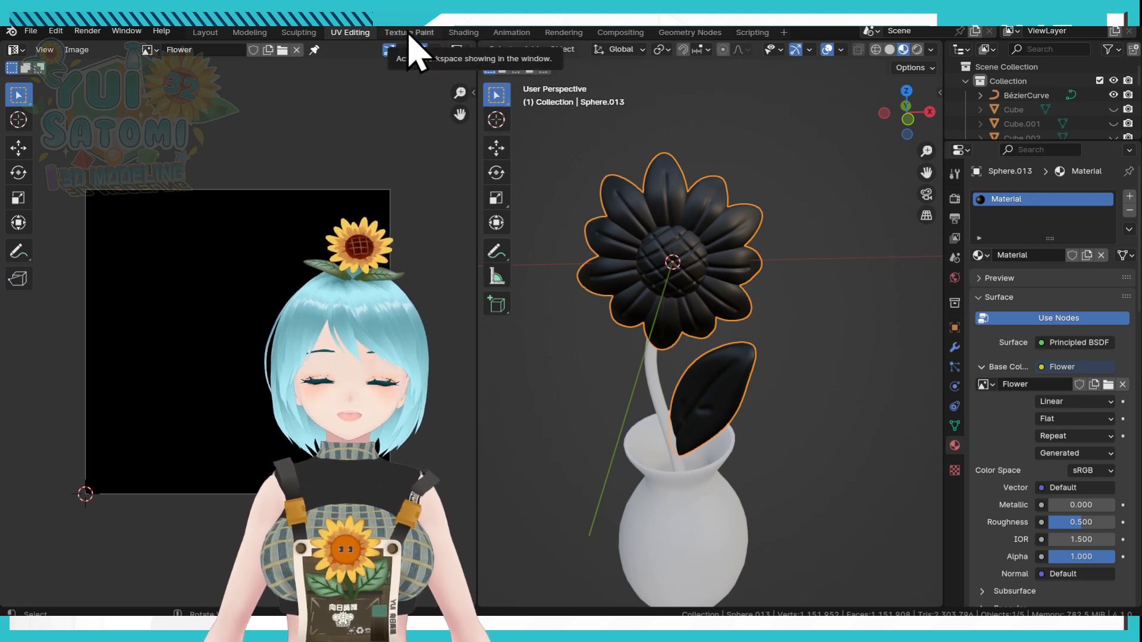
In the Layout workspace, switch the flower and leaf mesh to Texture Paint mode.
left_click(207, 33)
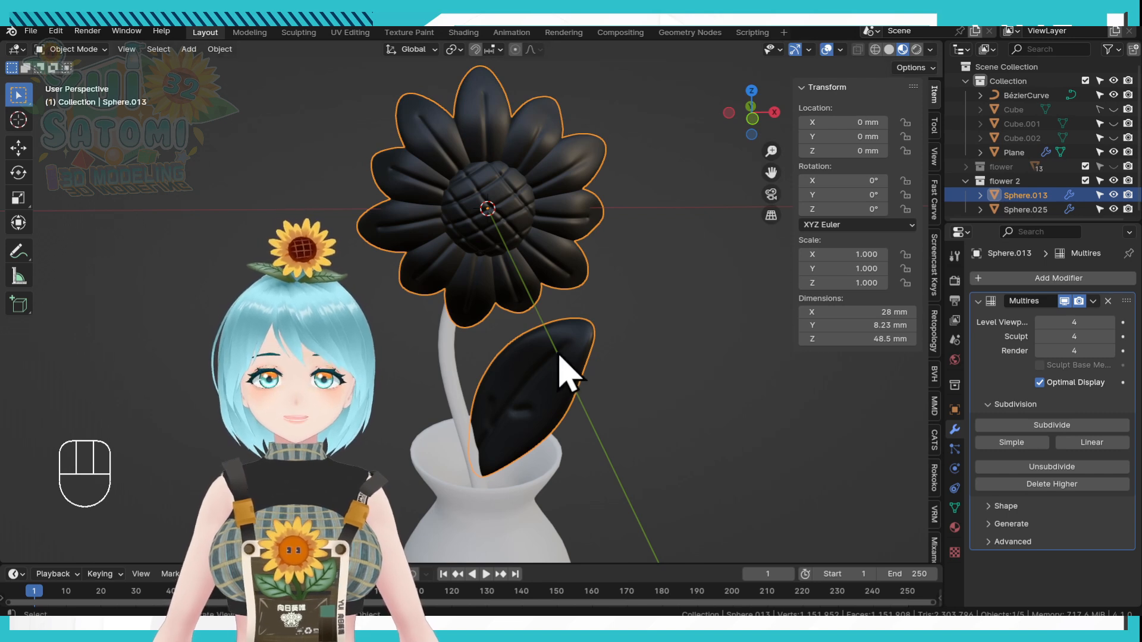
key("Tab")
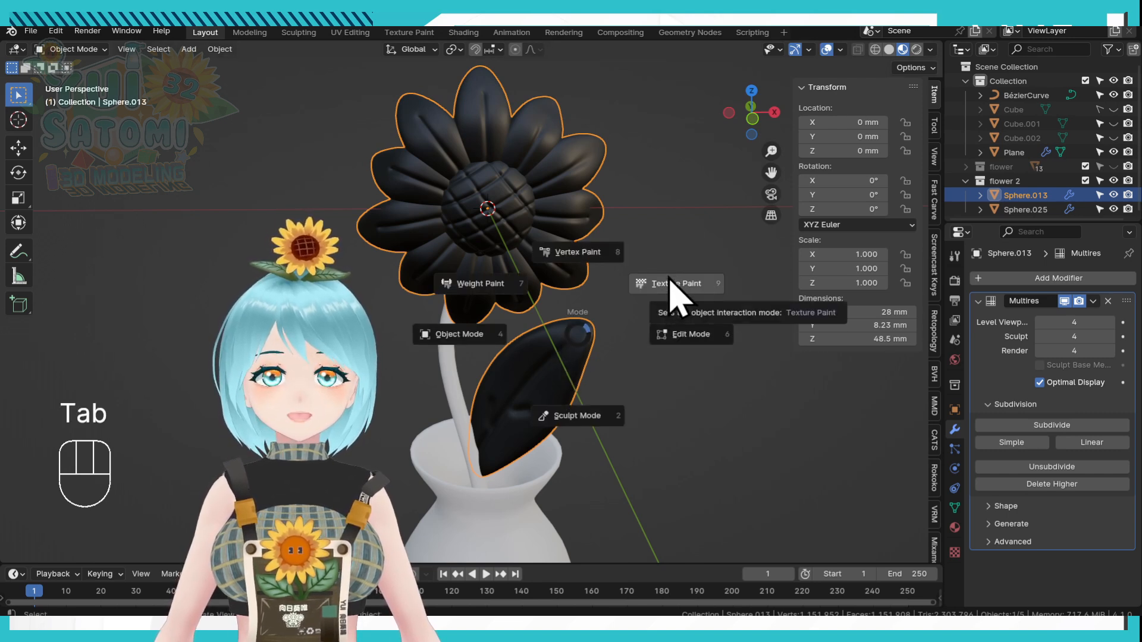
left_click(667, 279)
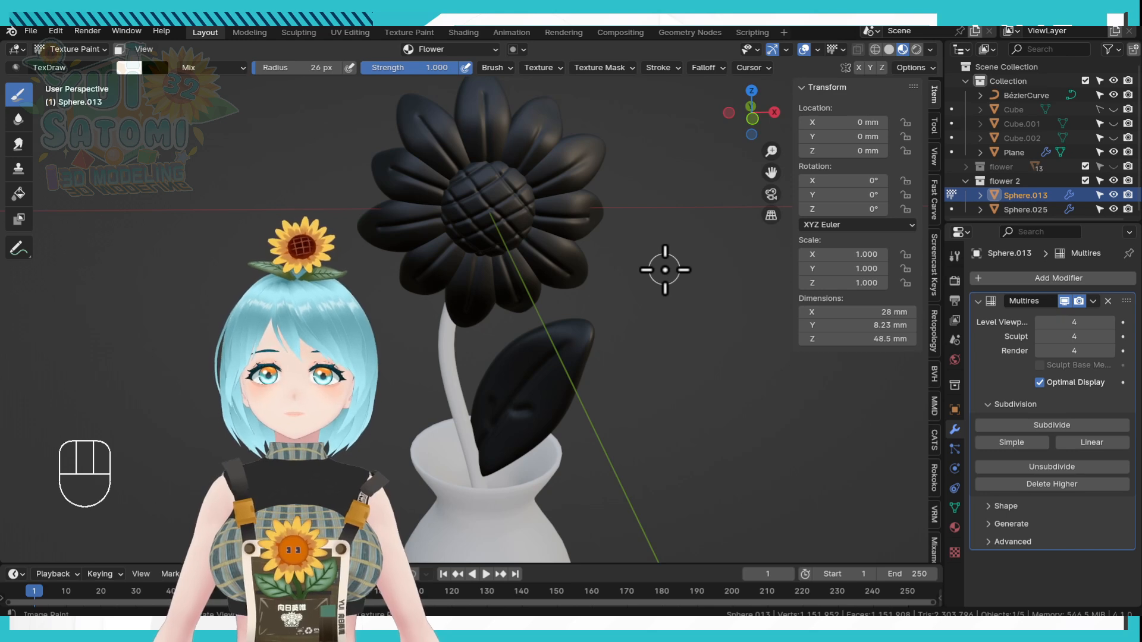
scroll(663, 270, "down", 1)
middle_click_drag(643, 270, 690, 249, "shift")
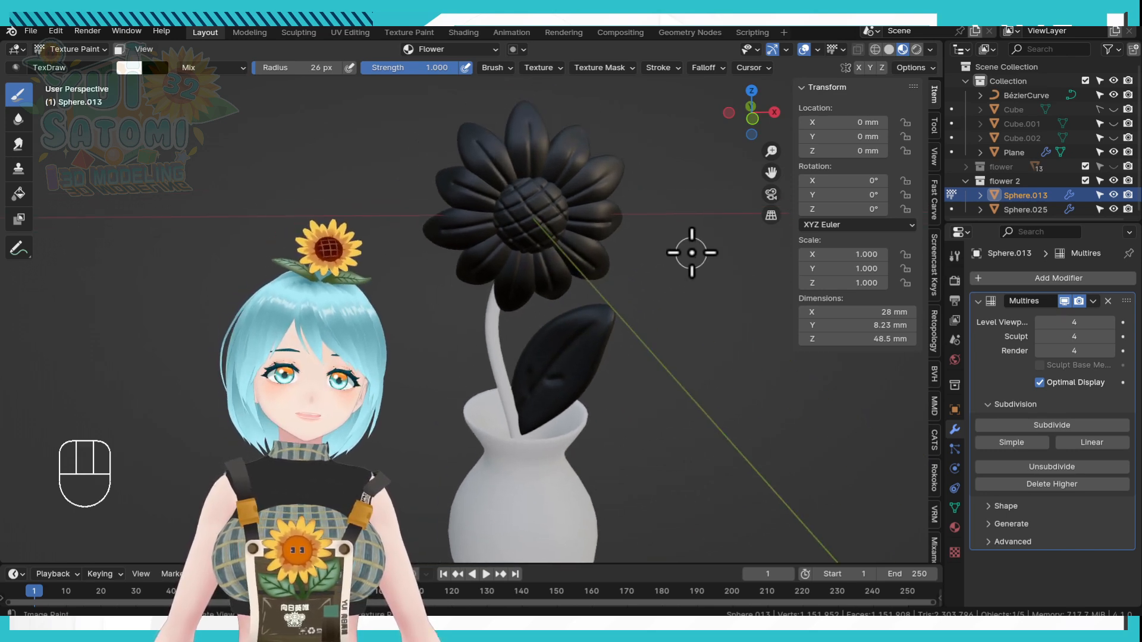
In the Texture Paint workspace, paint the whole flower and leaf mesh white with the Fill tool.
left_click(409, 32)
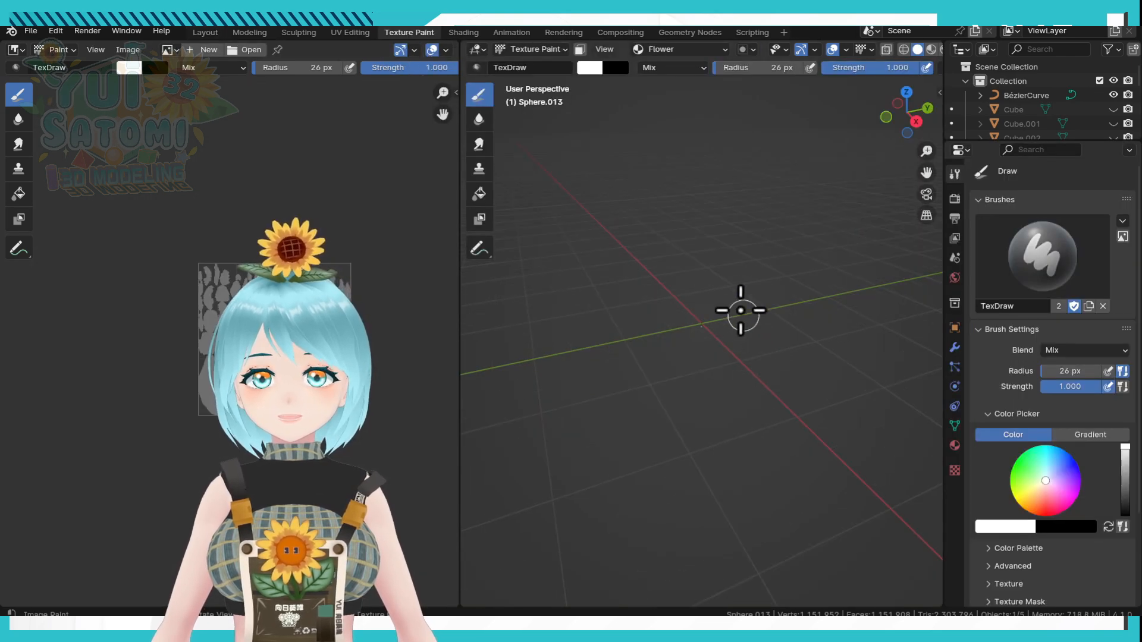
scroll(747, 367, "up", 16)
middle_click_drag(747, 367, 696, 296, "shift")
middle_click_drag(696, 299, 765, 321)
scroll(713, 286, "up", 2)
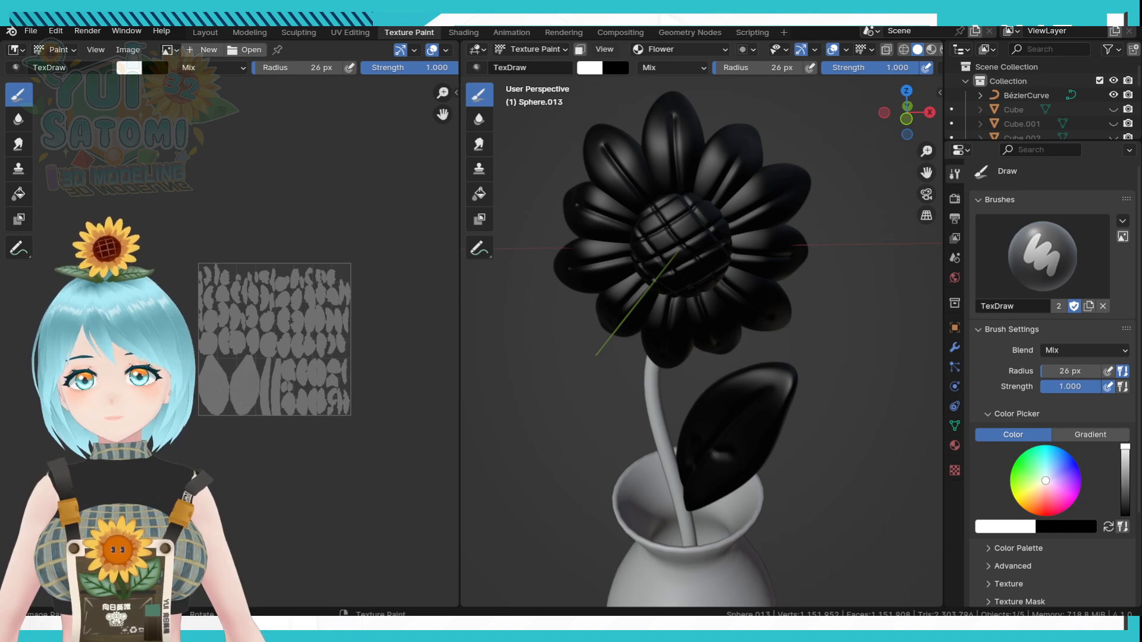
left_click(479, 193)
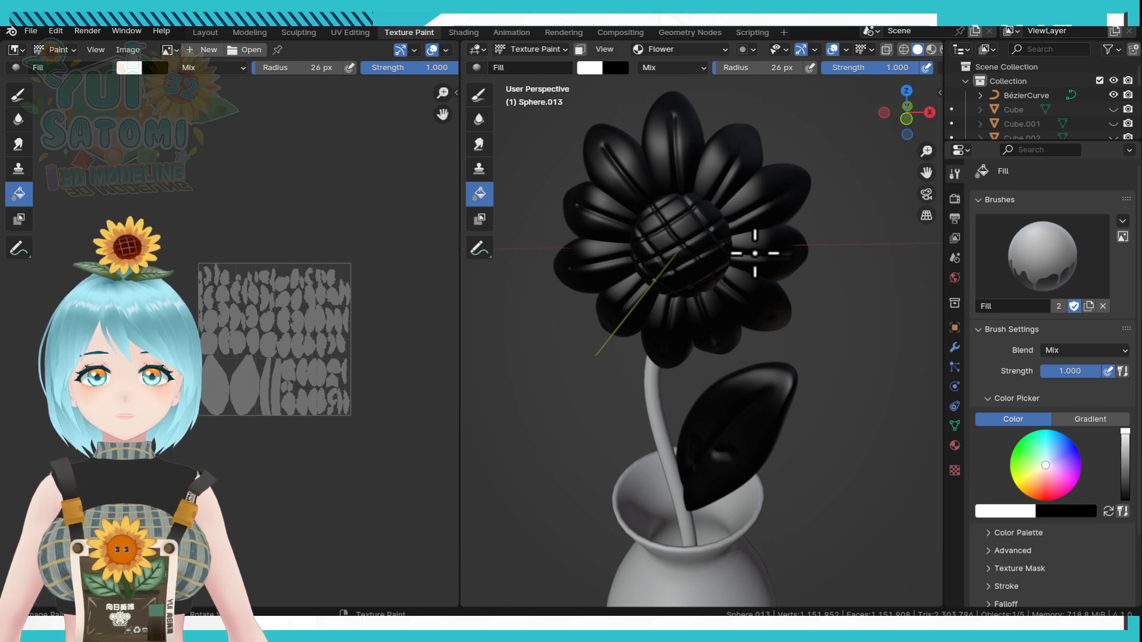
left_click(668, 254)
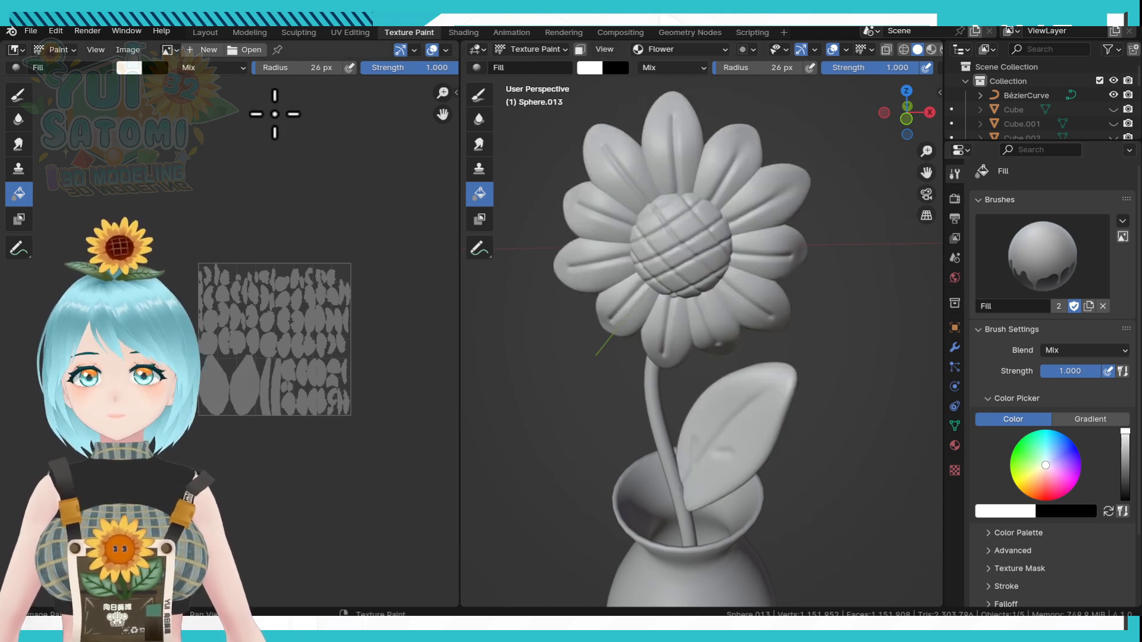
Show the Flower image in the image editor and set the 3D viewport to Material Preview shading.
left_click(168, 49)
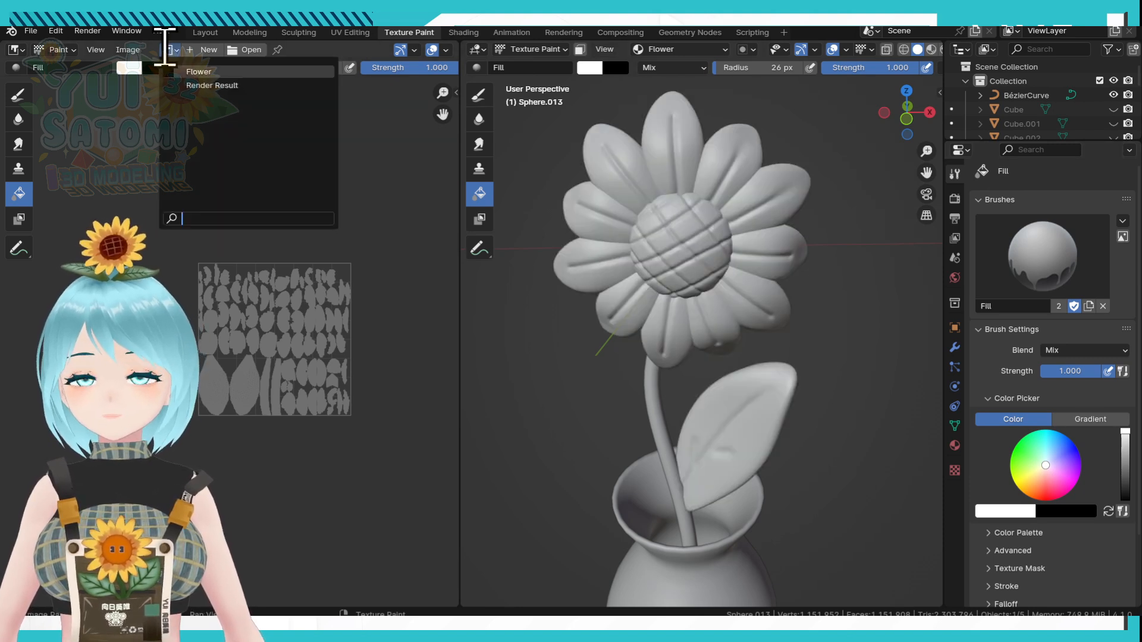
left_click(187, 72)
scroll(301, 301, "down", 3)
scroll(318, 324, "down", 1)
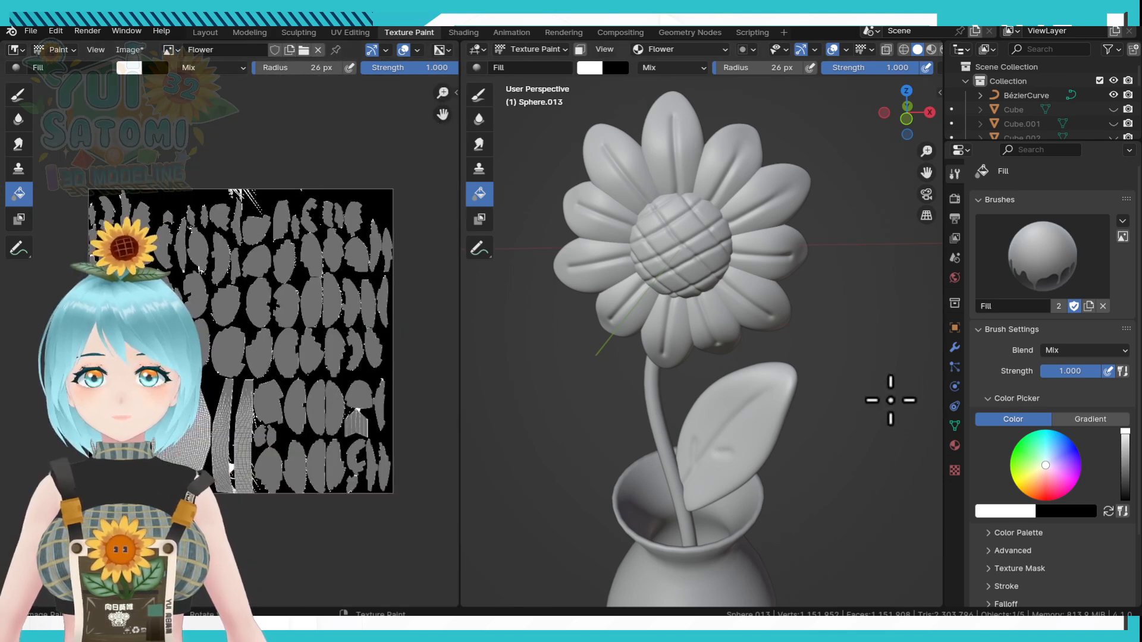
left_click(931, 49)
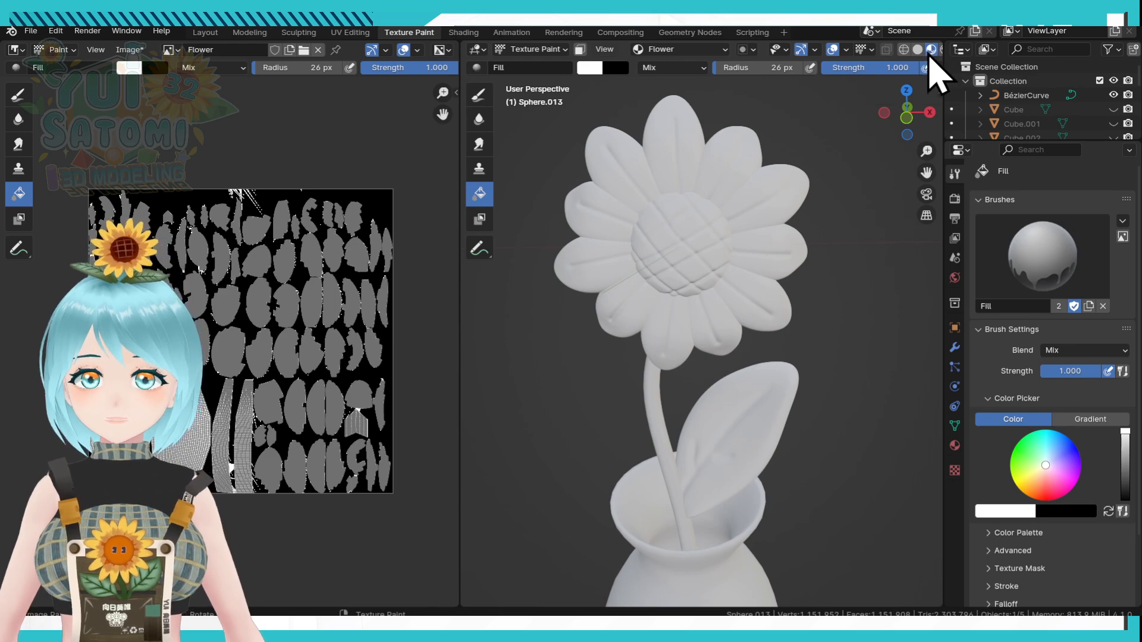
Examine the edges of the filled UV islands and the gaps between them in the maximized image editor.
scroll(285, 357, "up", 3)
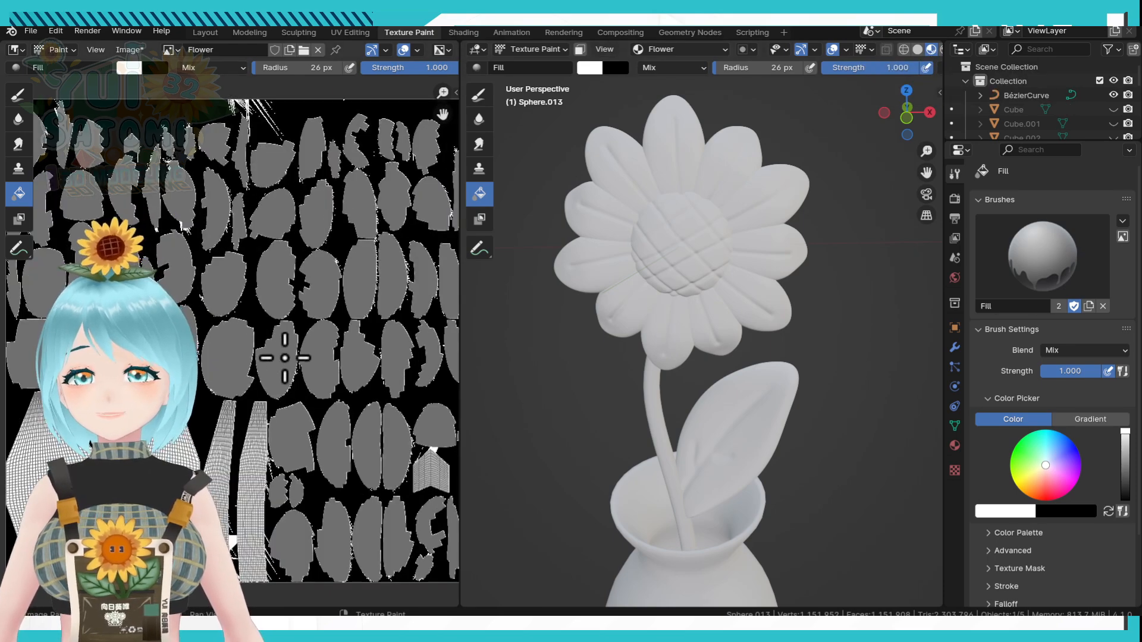
key("ctrl+space")
scroll(697, 524, "up", 4)
scroll(696, 173, "down", 10)
scroll(583, 301, "up", 12)
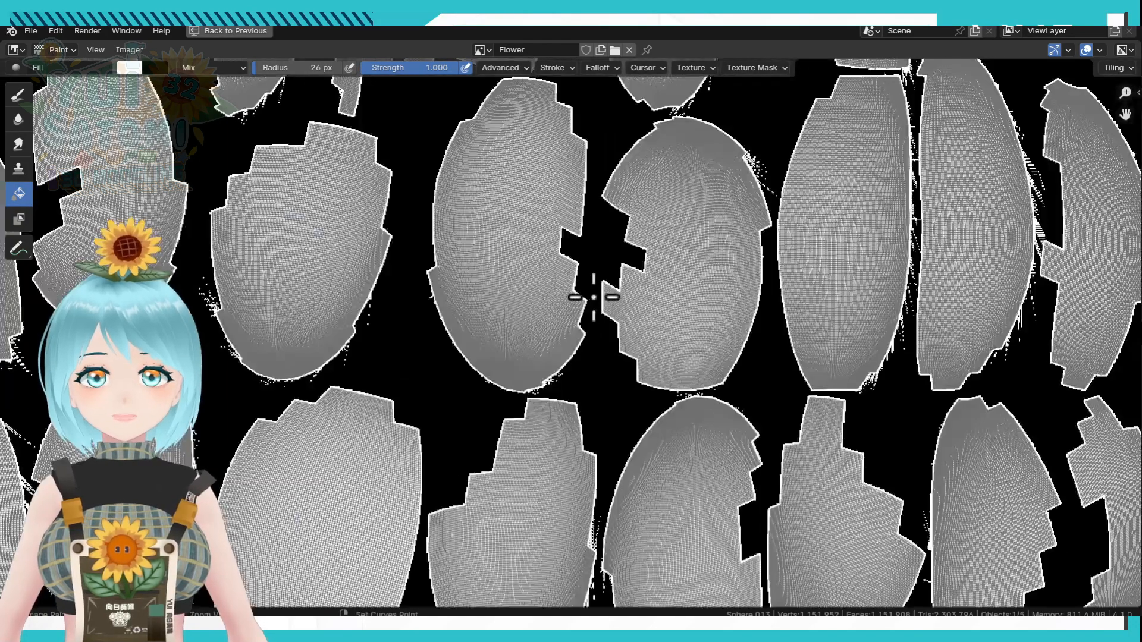
key("ctrl+space")
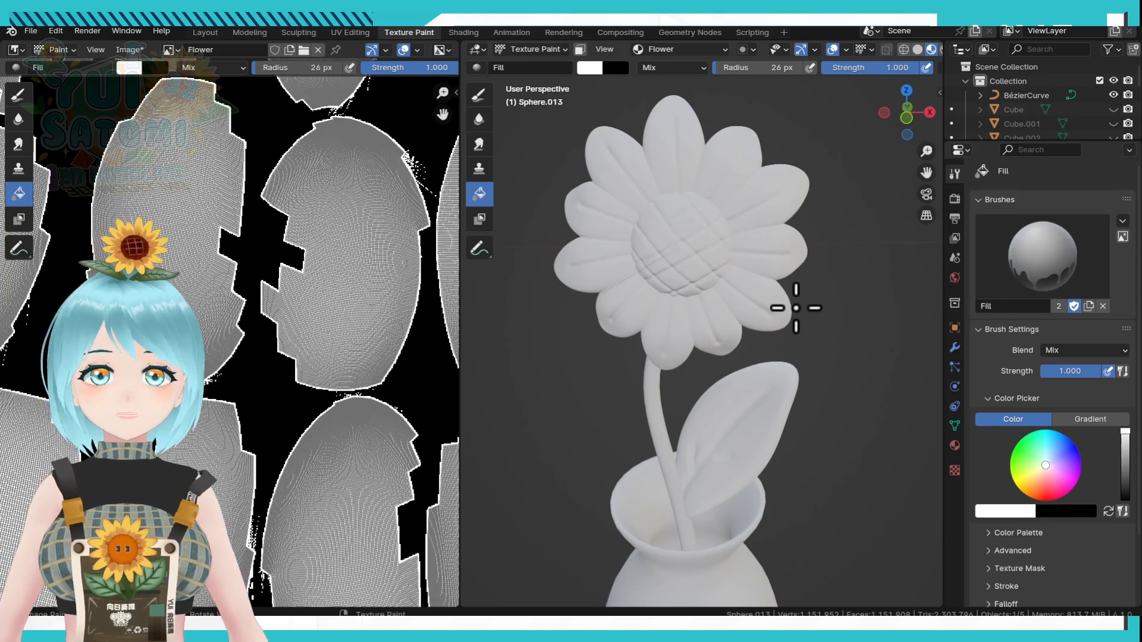
Leave Texture Paint mode and separate the flower's round center from the joined mesh into its own object in Edit Mode.
key("ctrl+Tab")
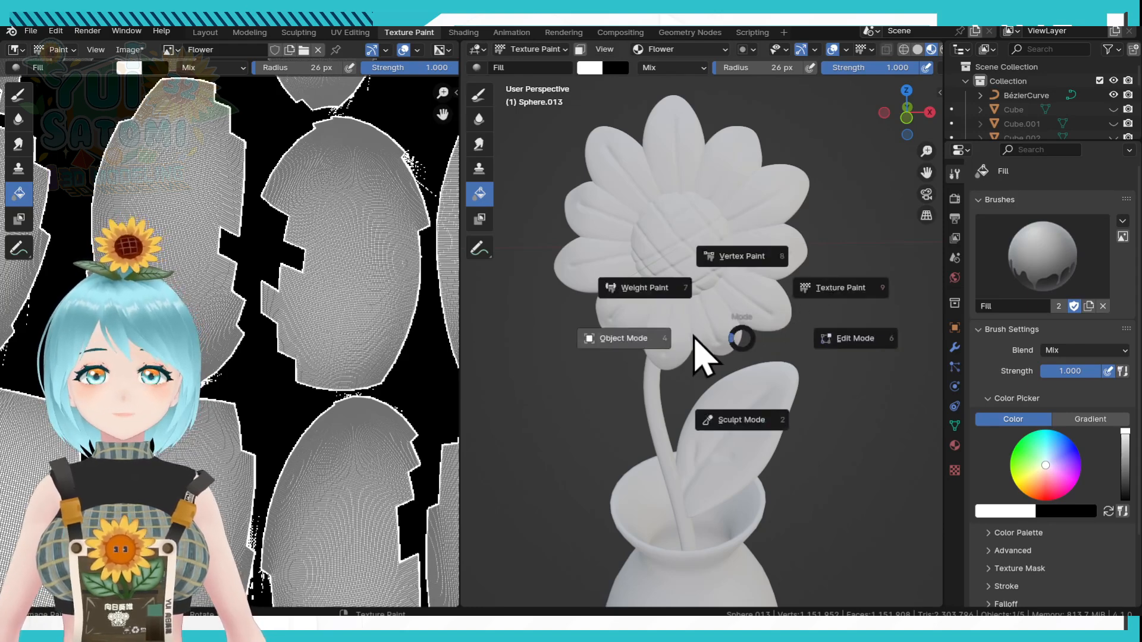
left_click(697, 337)
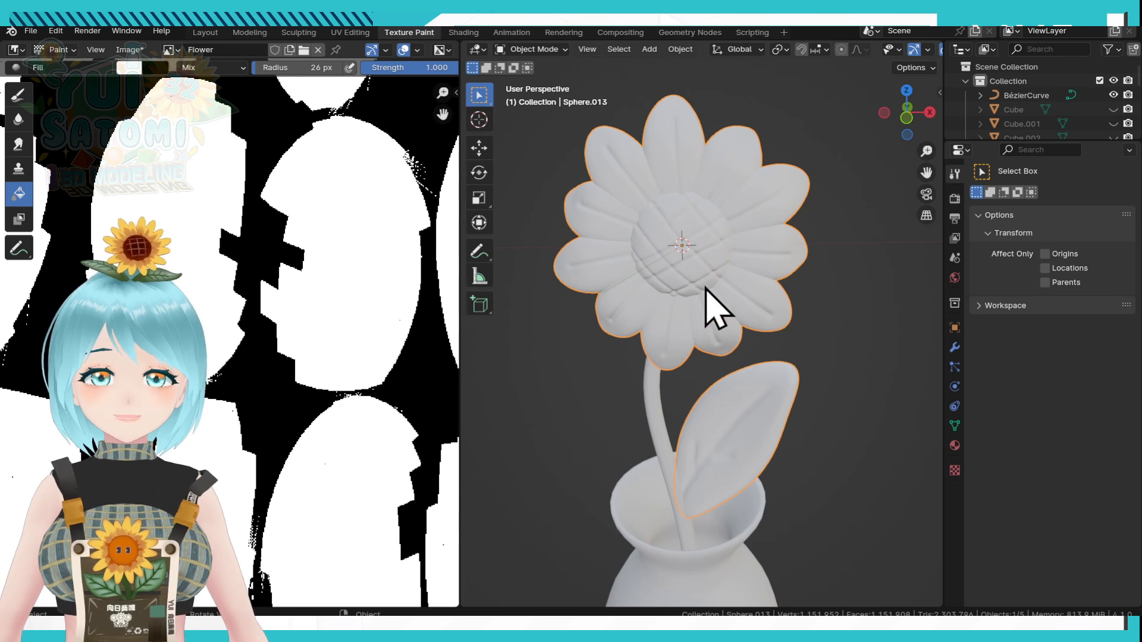
middle_click_drag(736, 272, 737, 289, "shift")
middle_click_drag(728, 347, 744, 302, "shift")
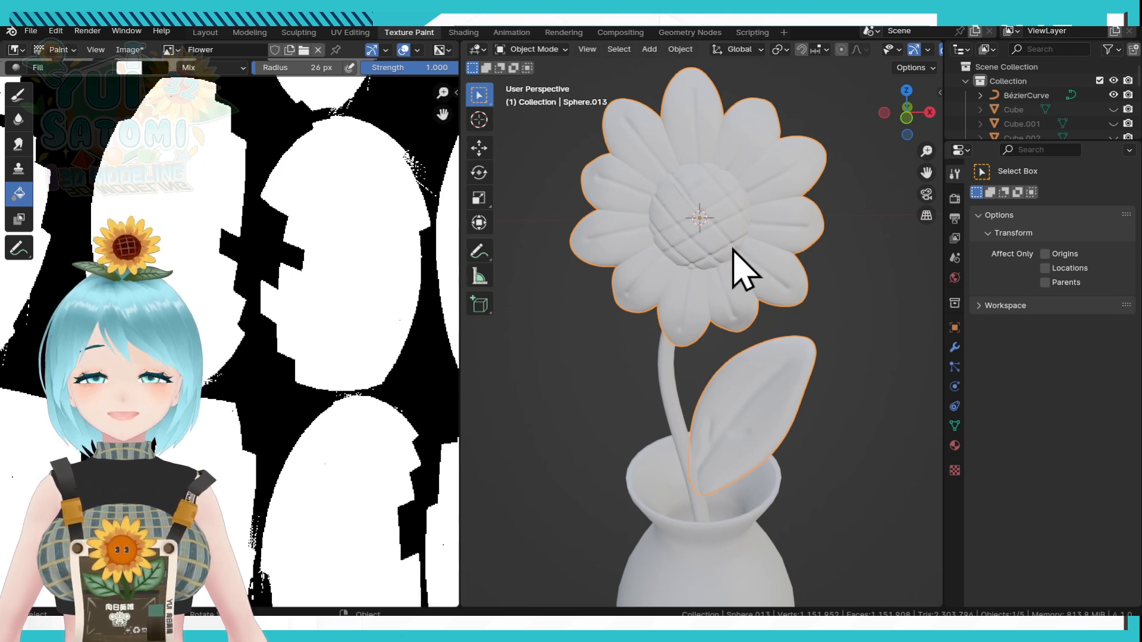
key("Tab")
scroll(818, 238, "up", 2)
scroll(838, 369, "down", 4)
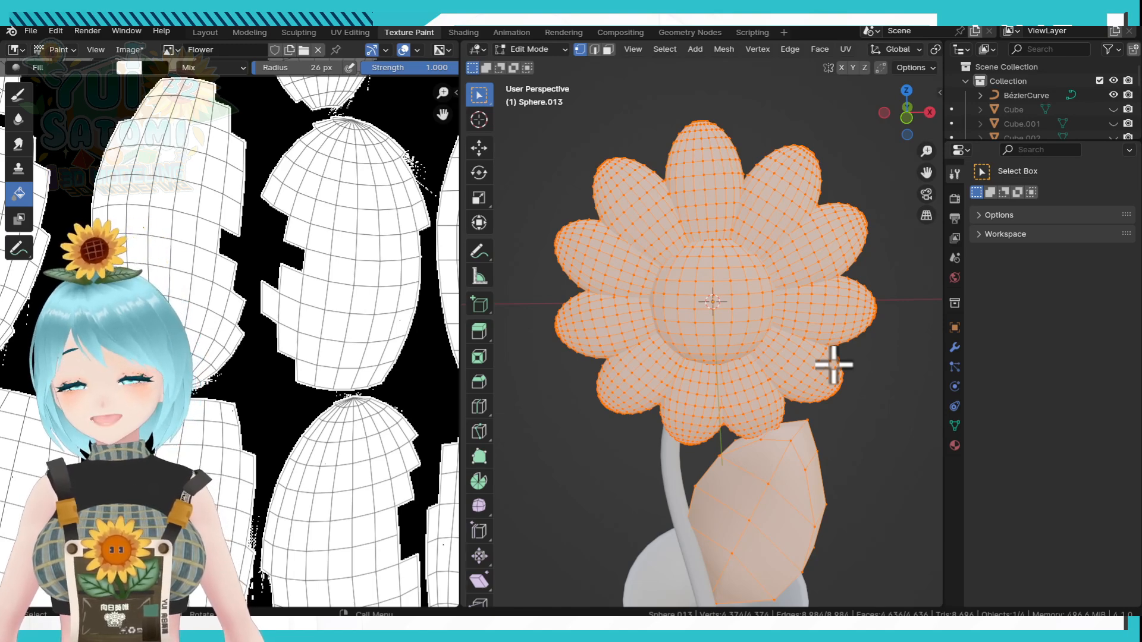
left_click(796, 359)
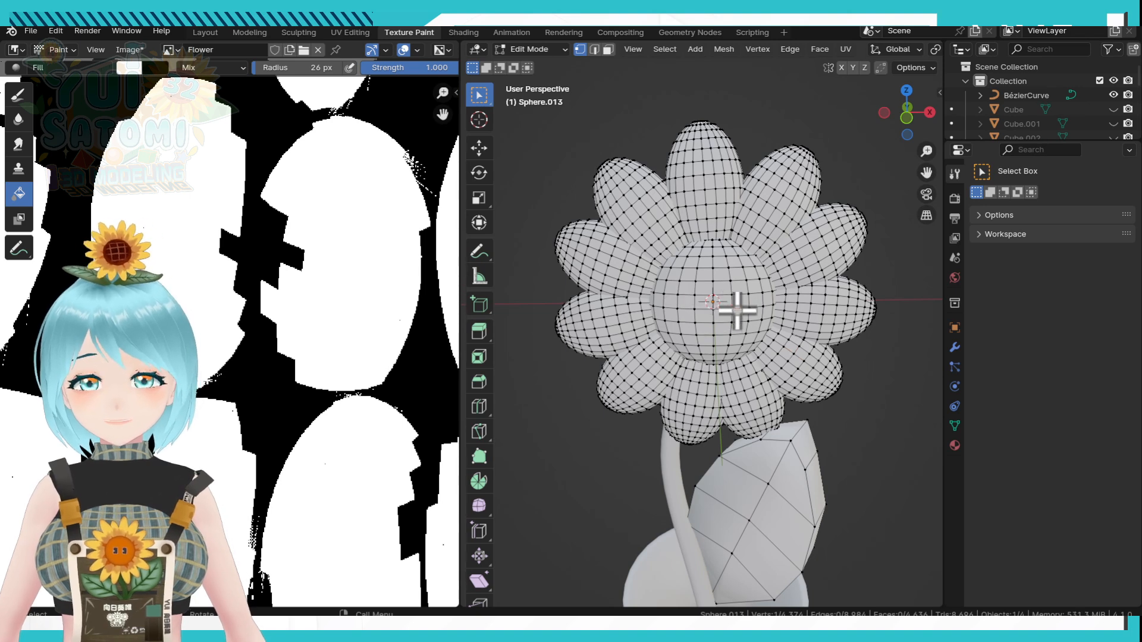
key("ctrl+l")
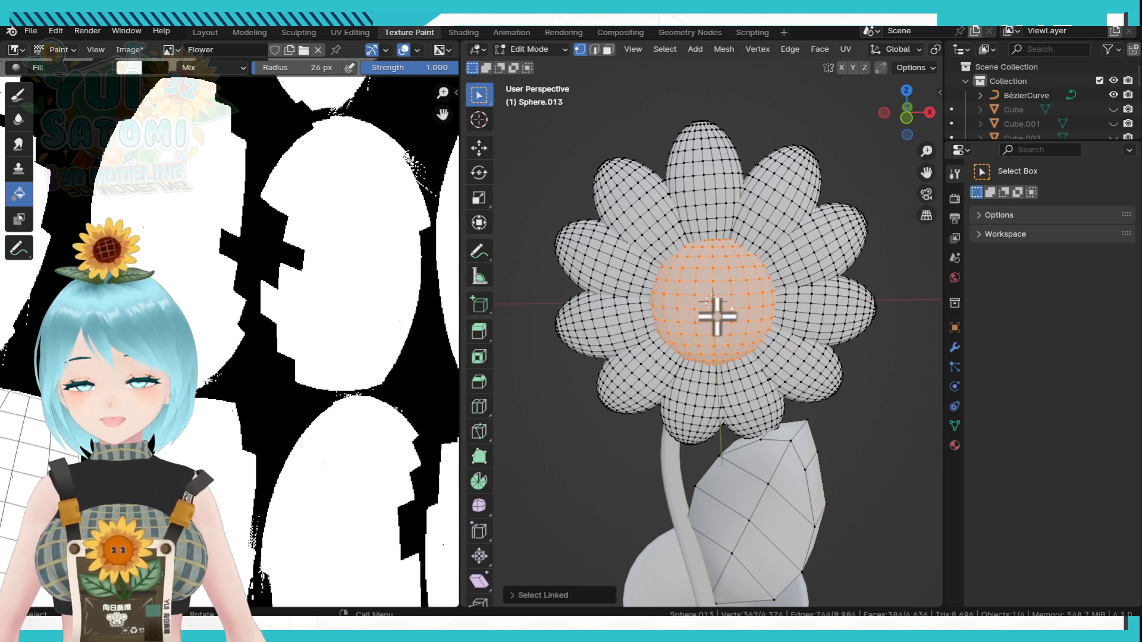
key("p")
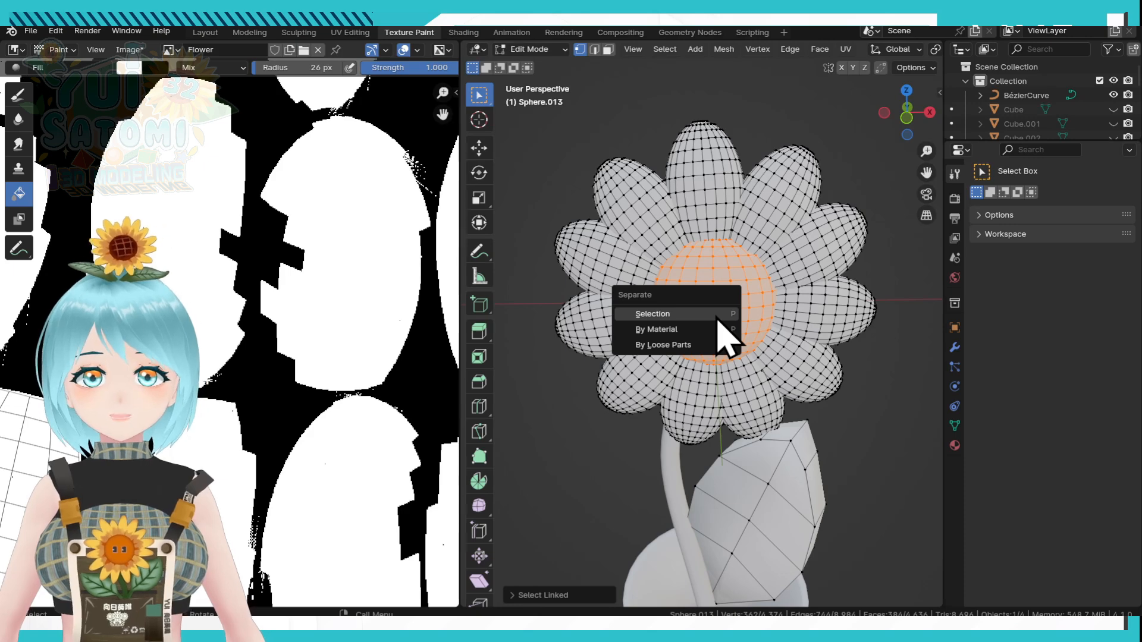
left_click(718, 319)
Separate the leaf from the petals into its own object and return to Object Mode.
scroll(718, 318, "down", 1)
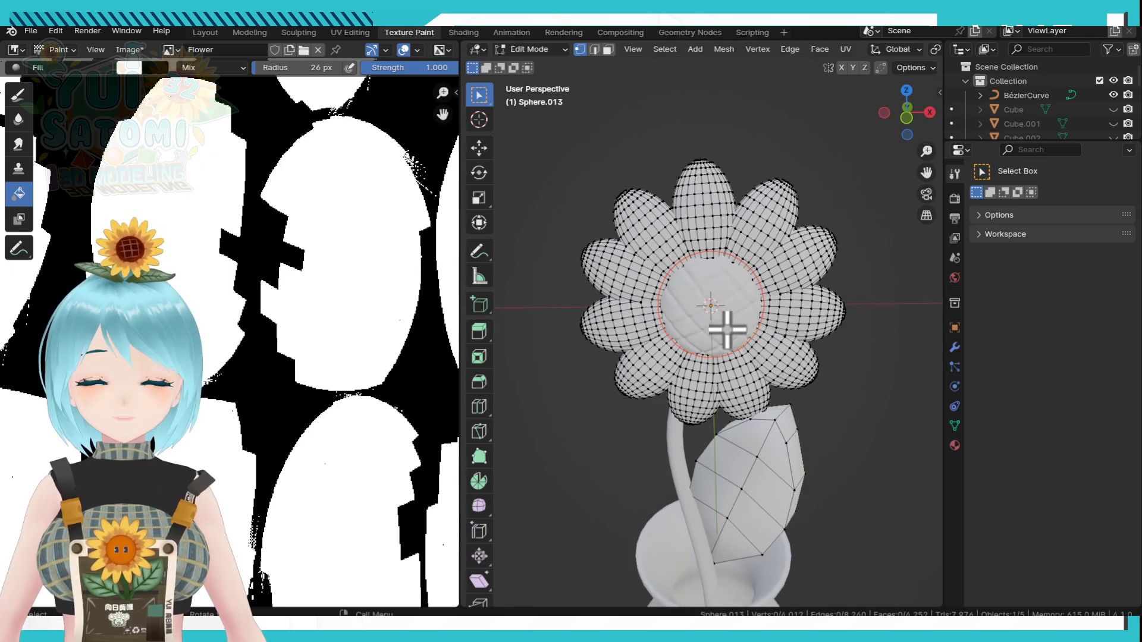
left_click(797, 501)
key("ctrl+l")
key("p")
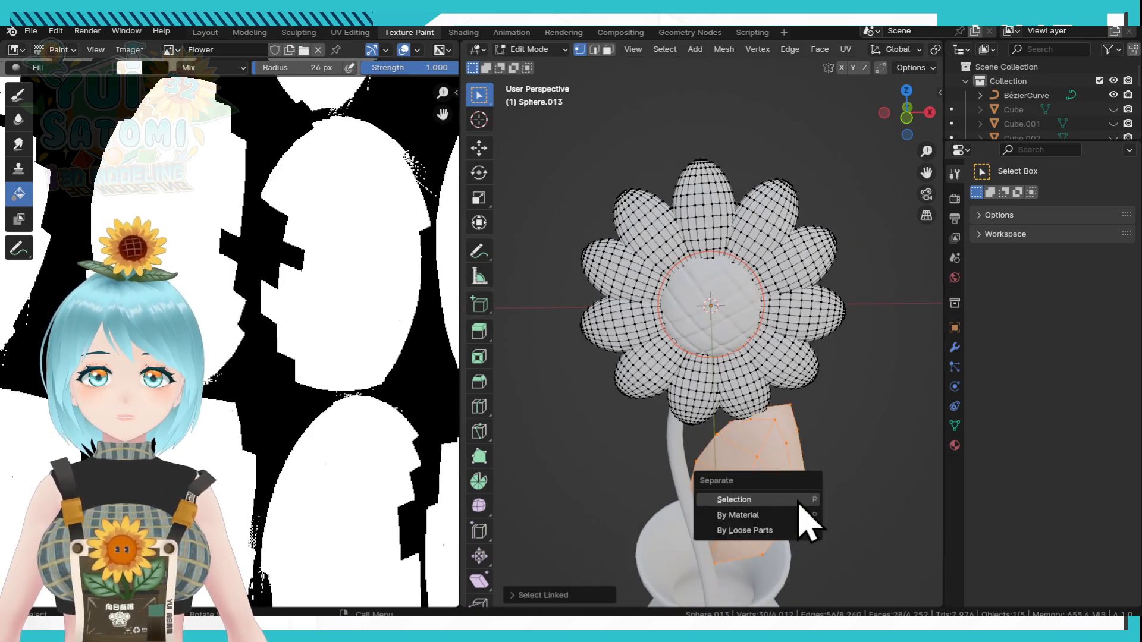
left_click(798, 501)
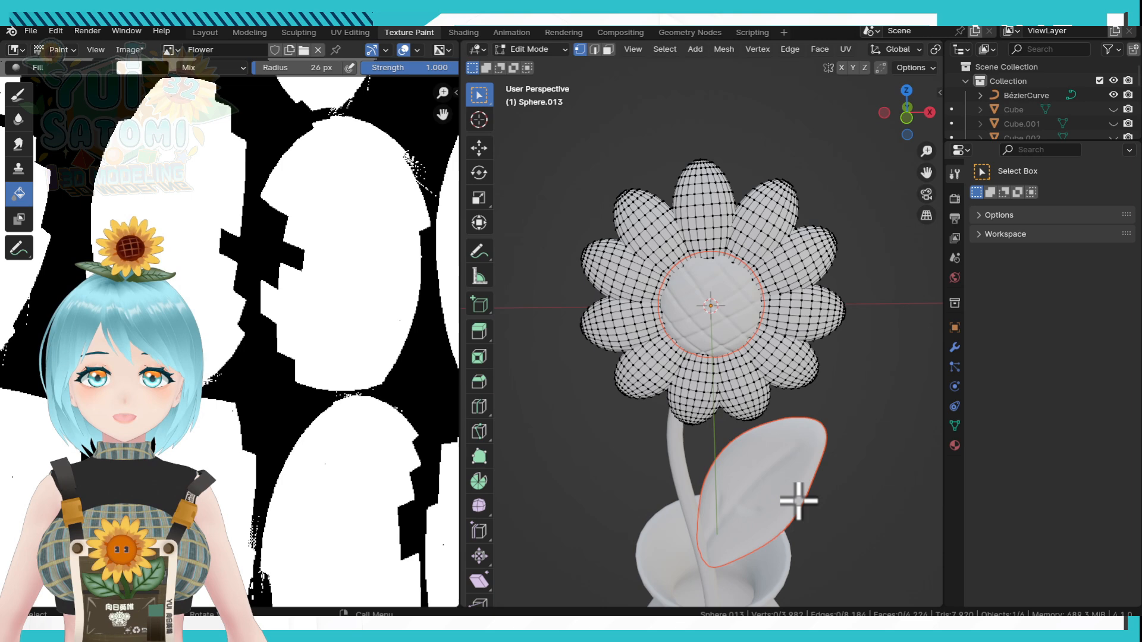
key("ctrl+Tab")
left_click(818, 390)
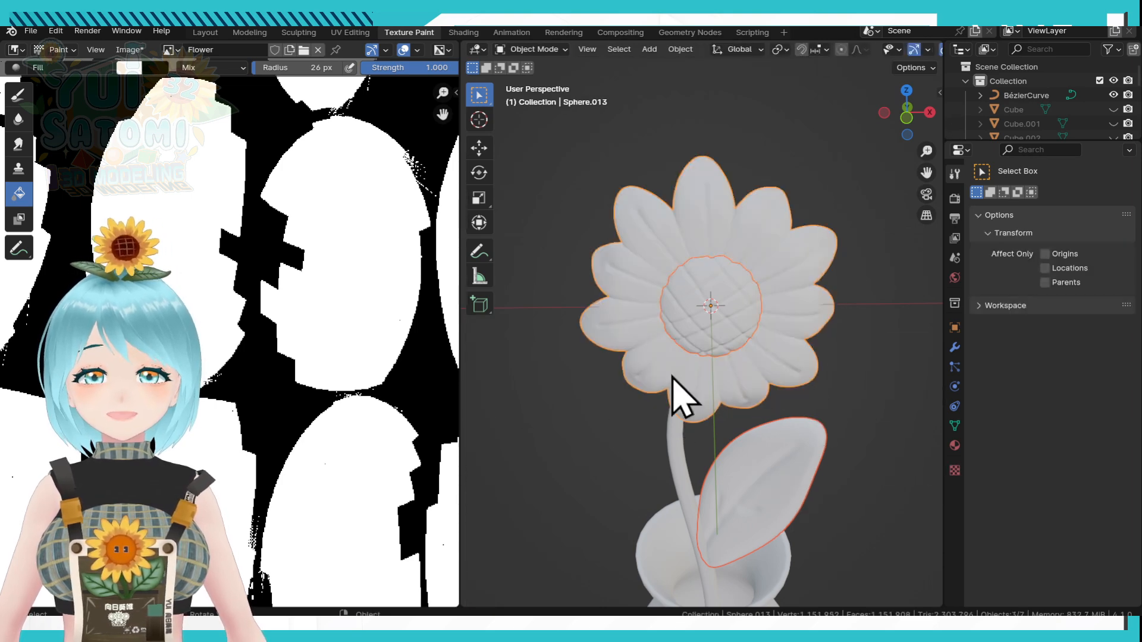
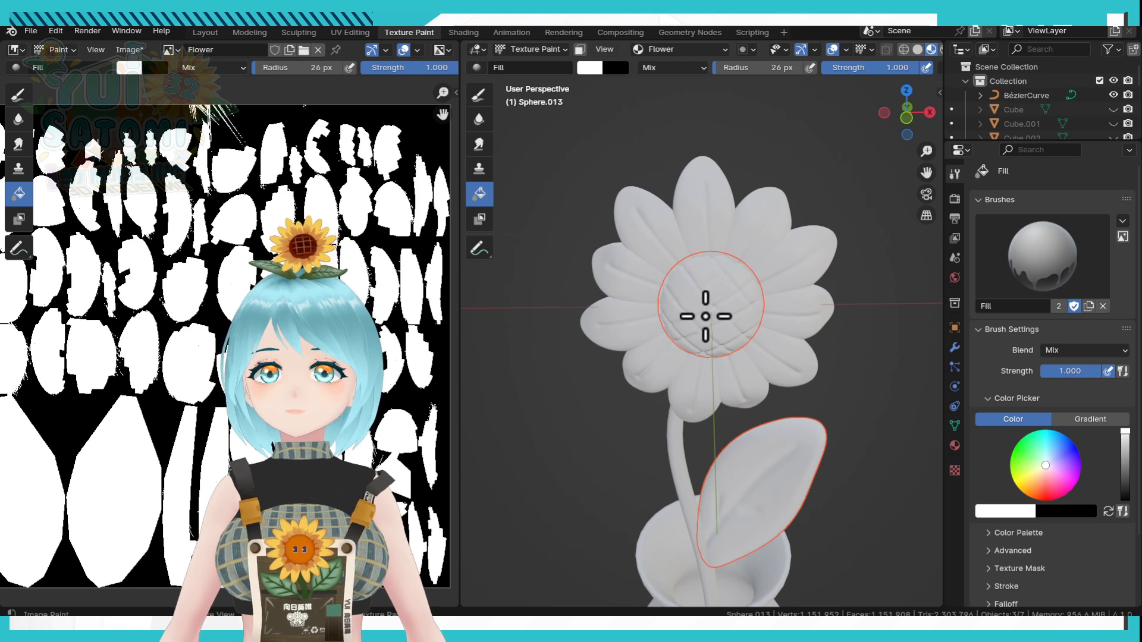
Select only the flower's center object in Object Mode and switch it to Texture Paint mode.
key("ctrl+Tab")
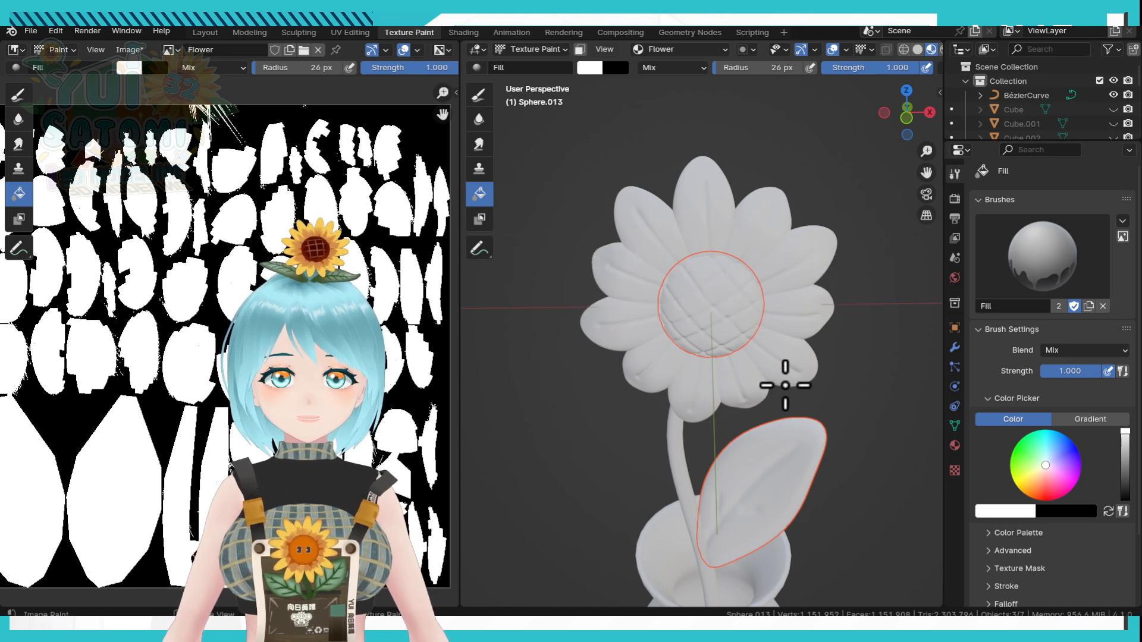
key("ctrl+Tab")
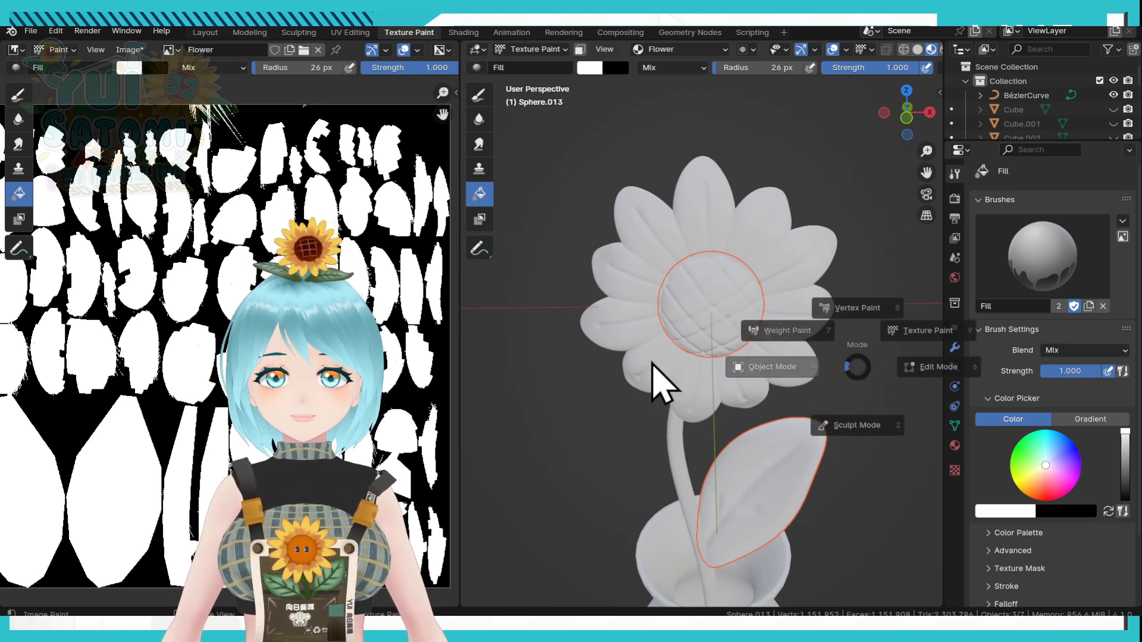
left_click(773, 367)
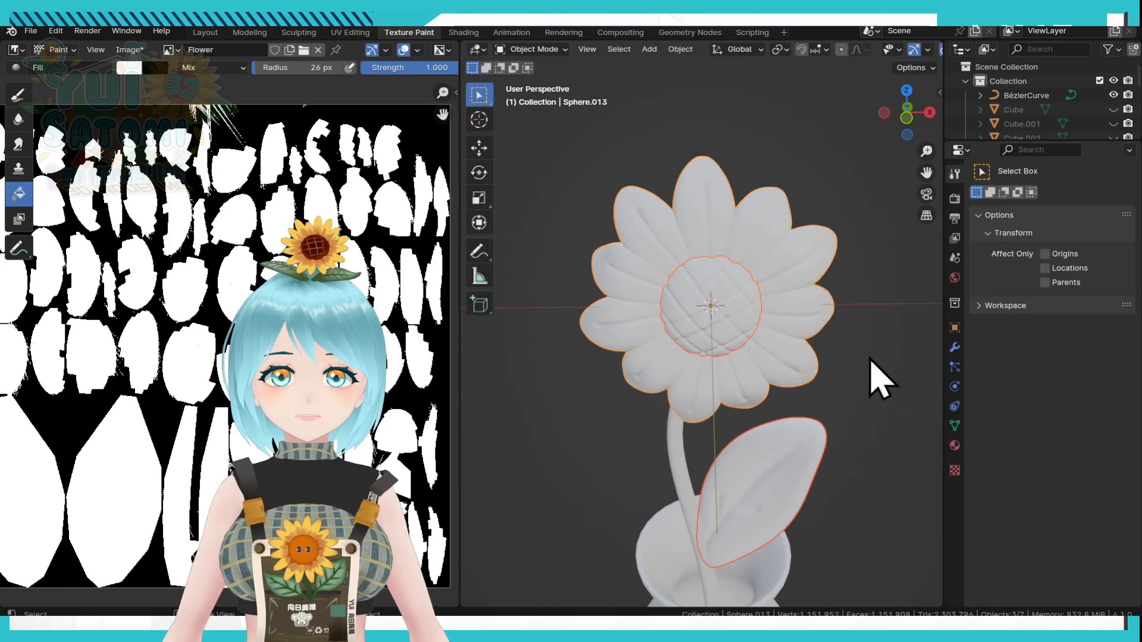
left_click(739, 344)
key("ctrl+Tab")
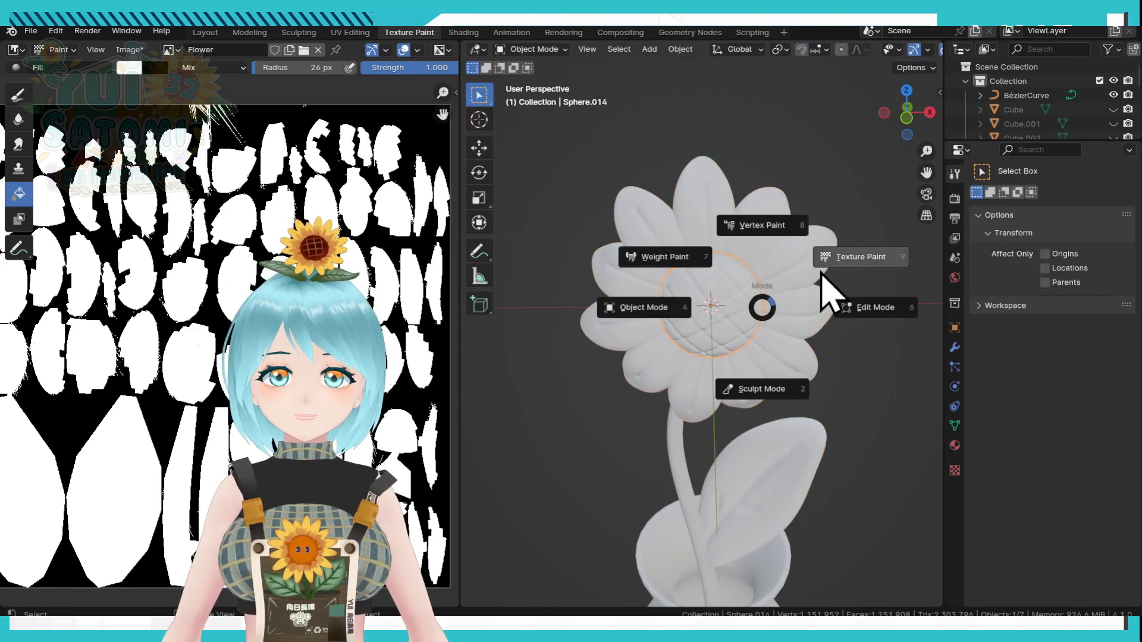
left_click(842, 264)
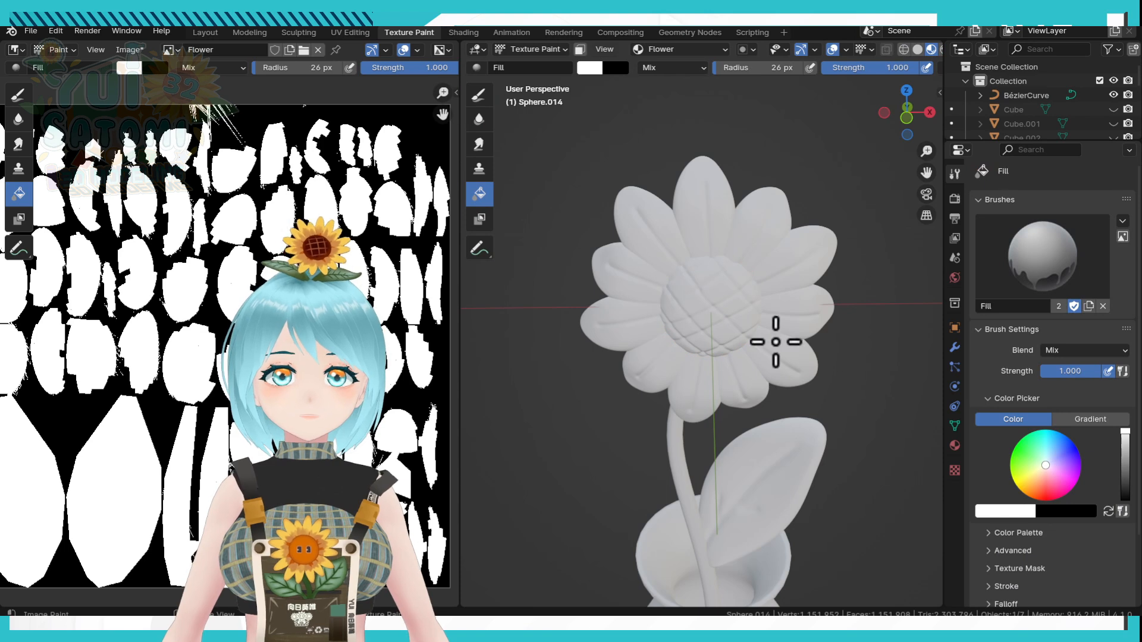
Set the fill color to brown with hue 0.054, saturation 0.498 and value 0.512.
left_click(1021, 512)
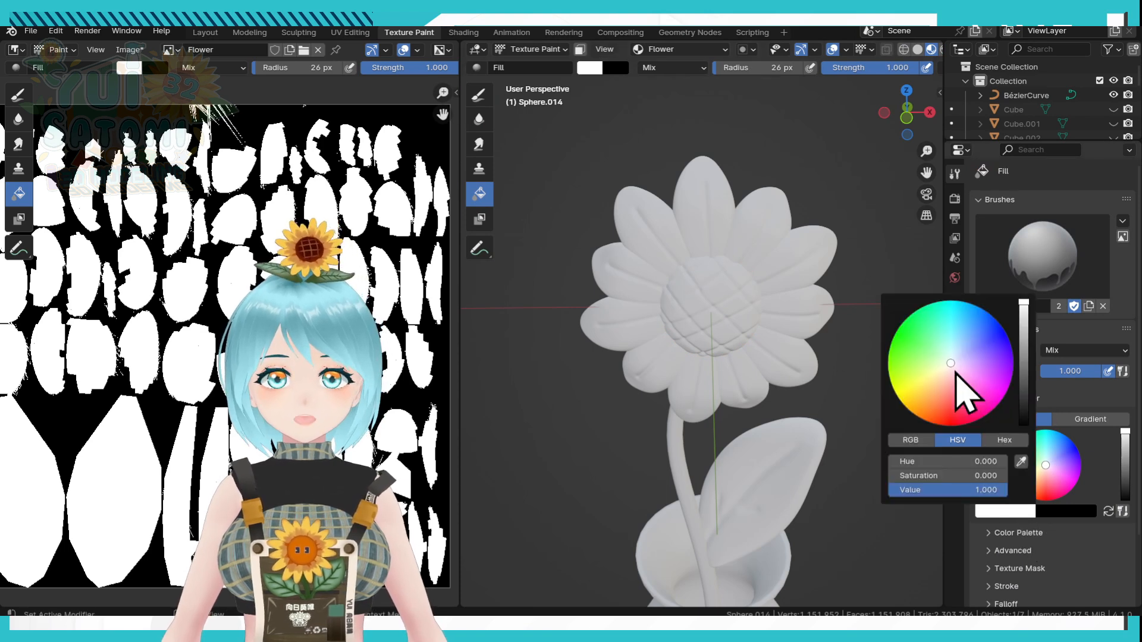
left_click_drag(964, 387, 937, 390)
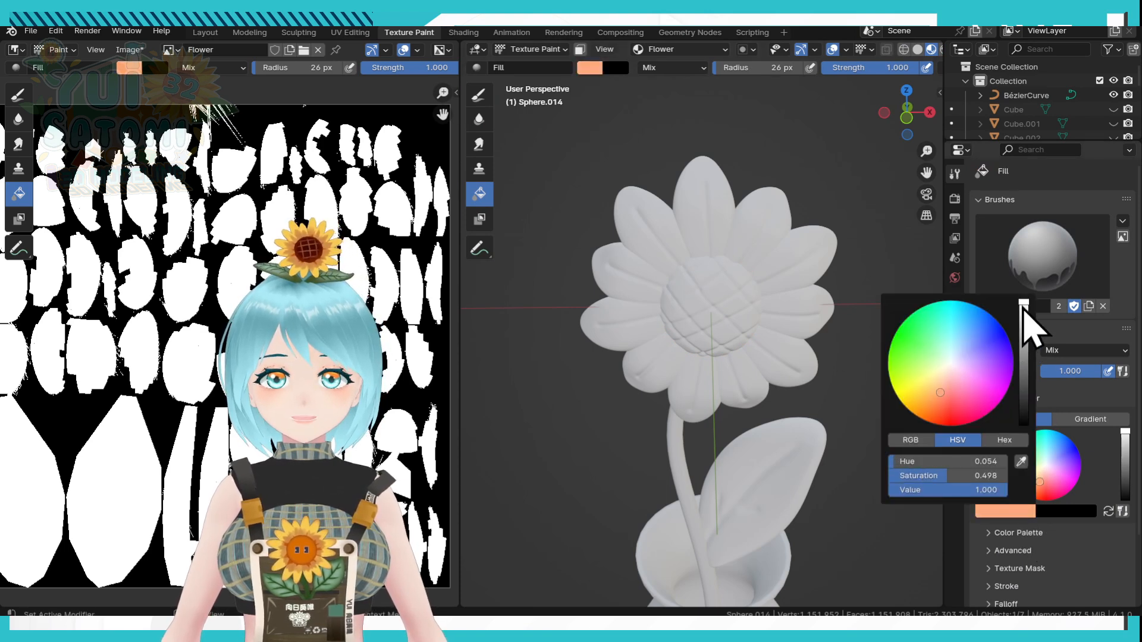
left_click_drag(1024, 305, 1024, 361)
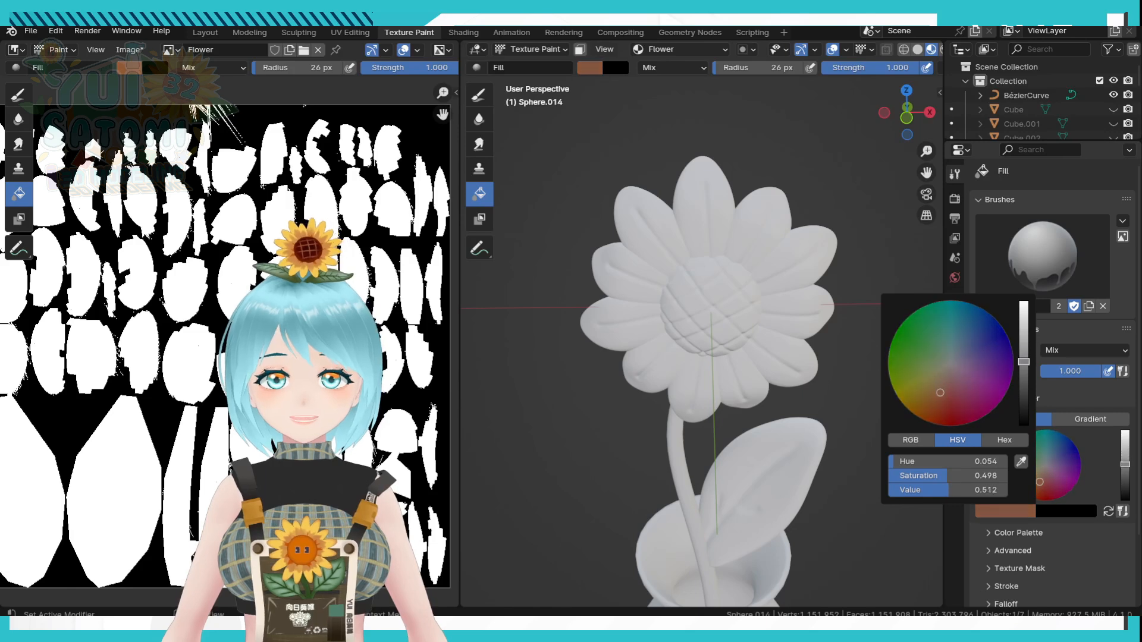
Create a new color palette and store the brown fill color in it.
left_click(1005, 534)
scroll(1004, 476, "down", 4)
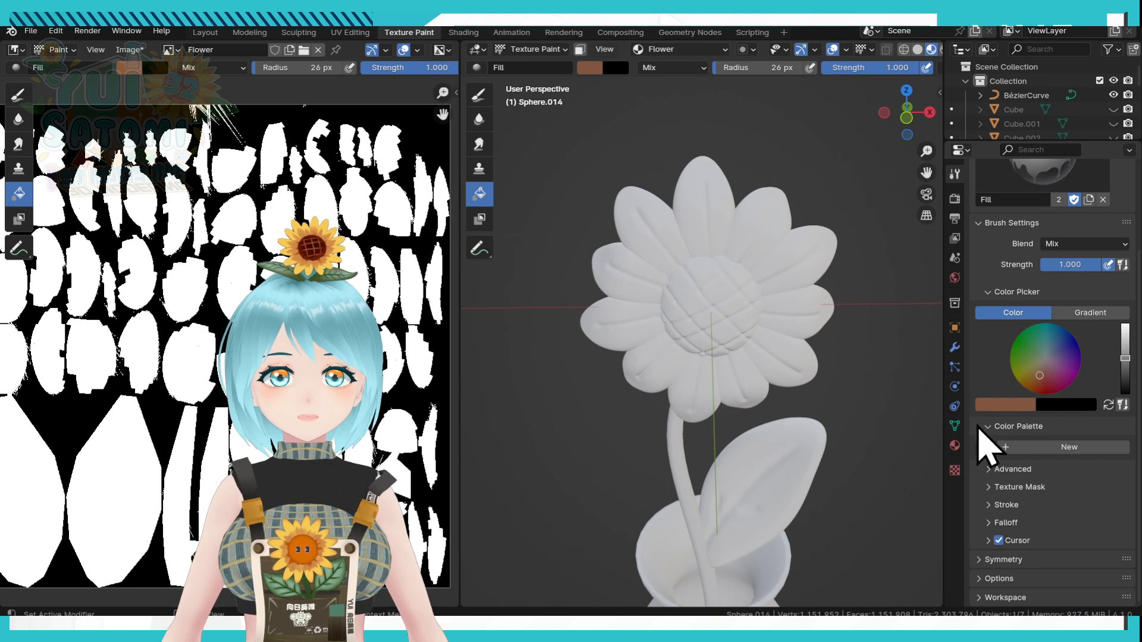
left_click(1011, 448)
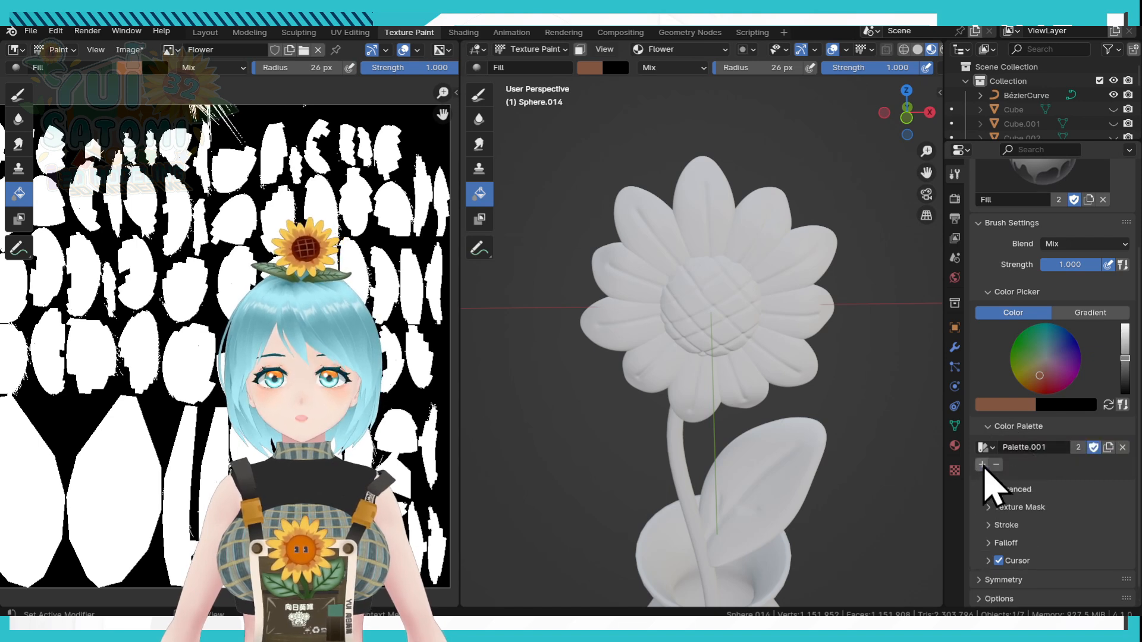
left_click(982, 465)
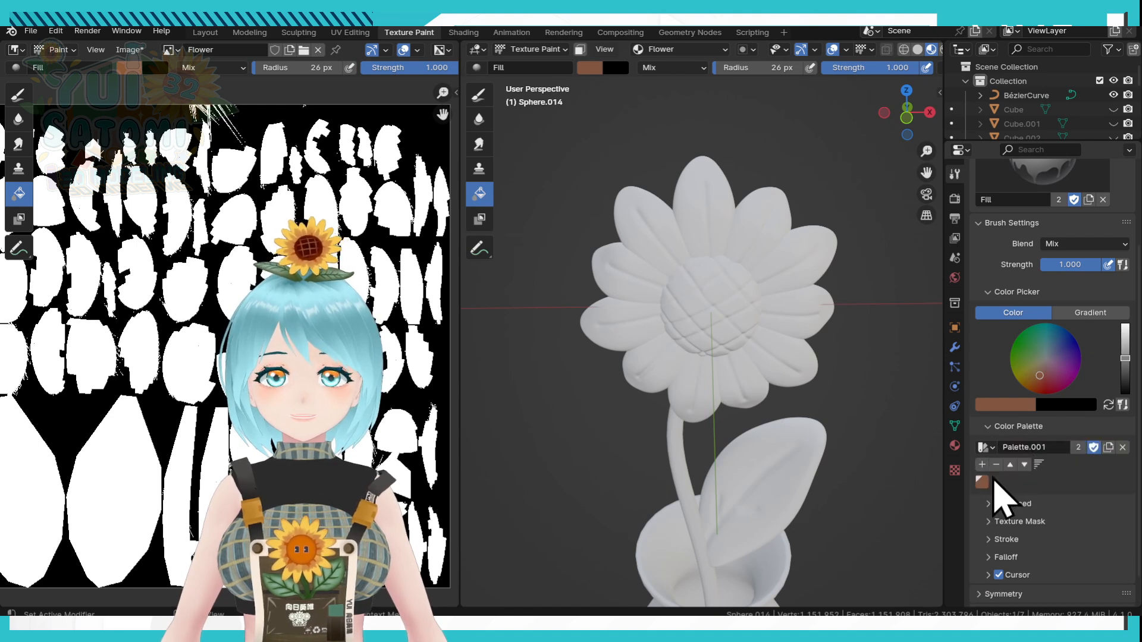
Fill the flower's center with the brown color and return to Object Mode.
left_click(735, 310)
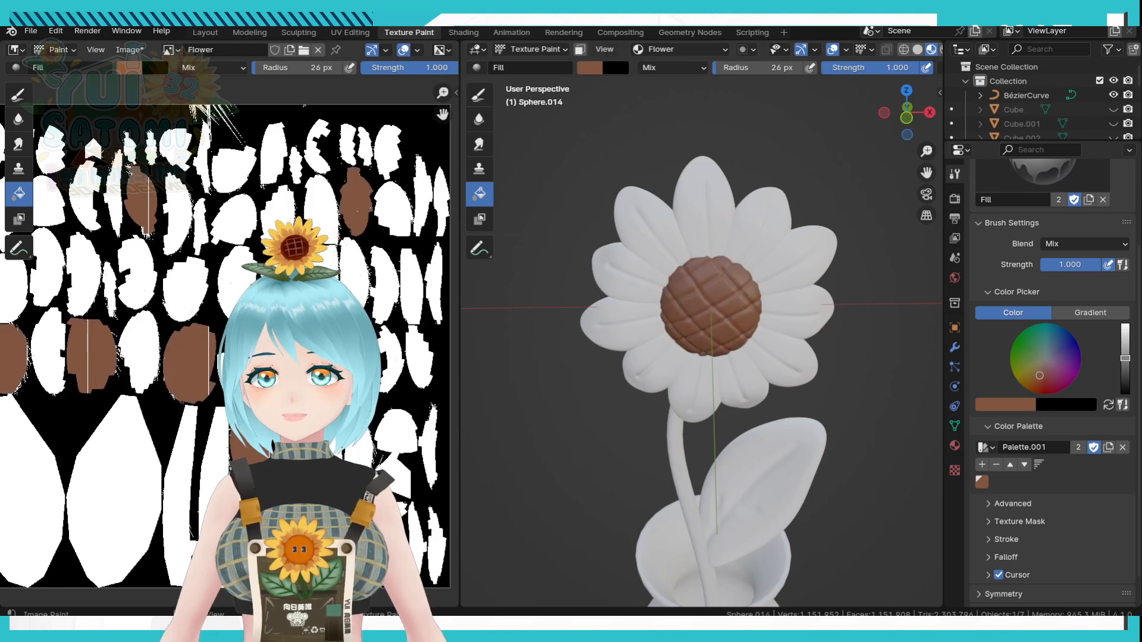
scroll(229, 340, "down", 2)
scroll(228, 340, "up", 1)
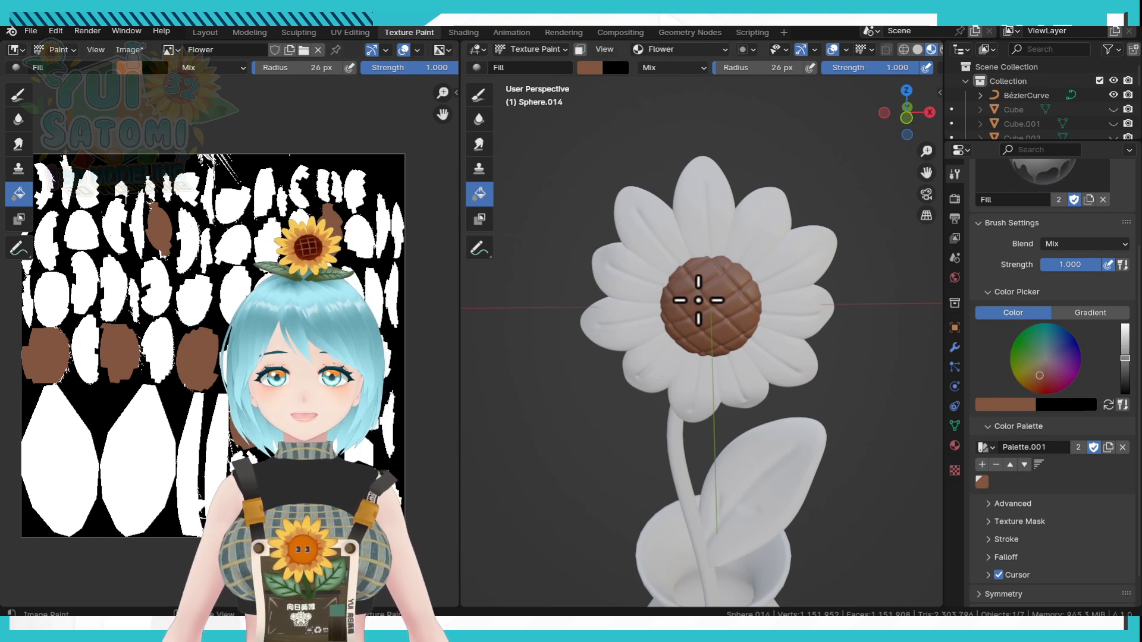
key("ctrl+Tab")
left_click(733, 342)
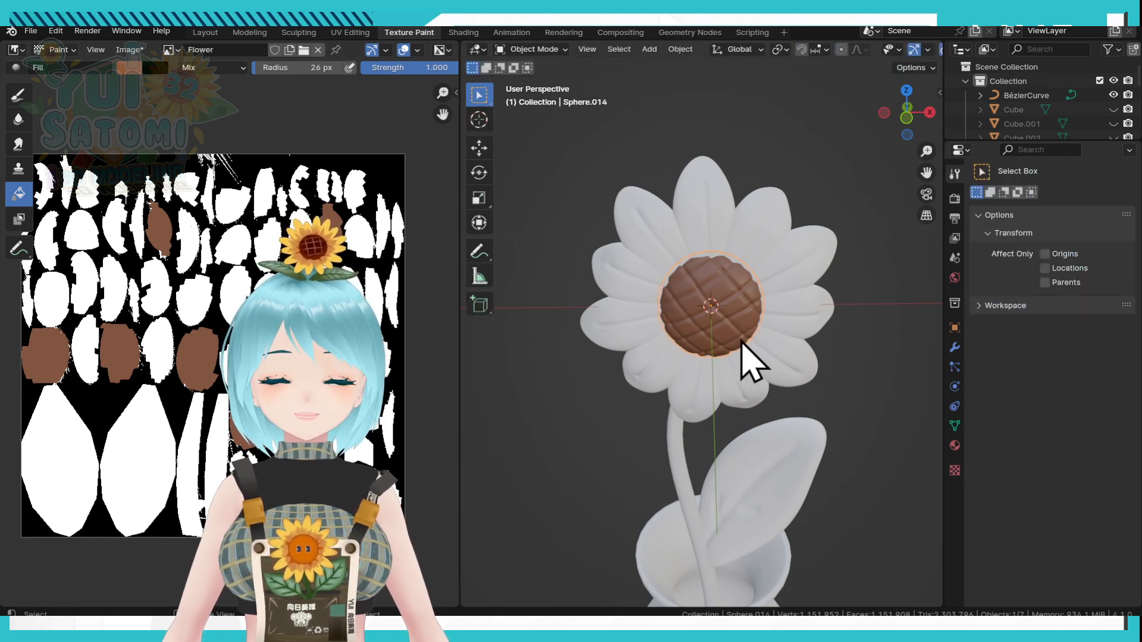
Select the petals object and switch it to Texture Paint mode.
left_click(796, 304)
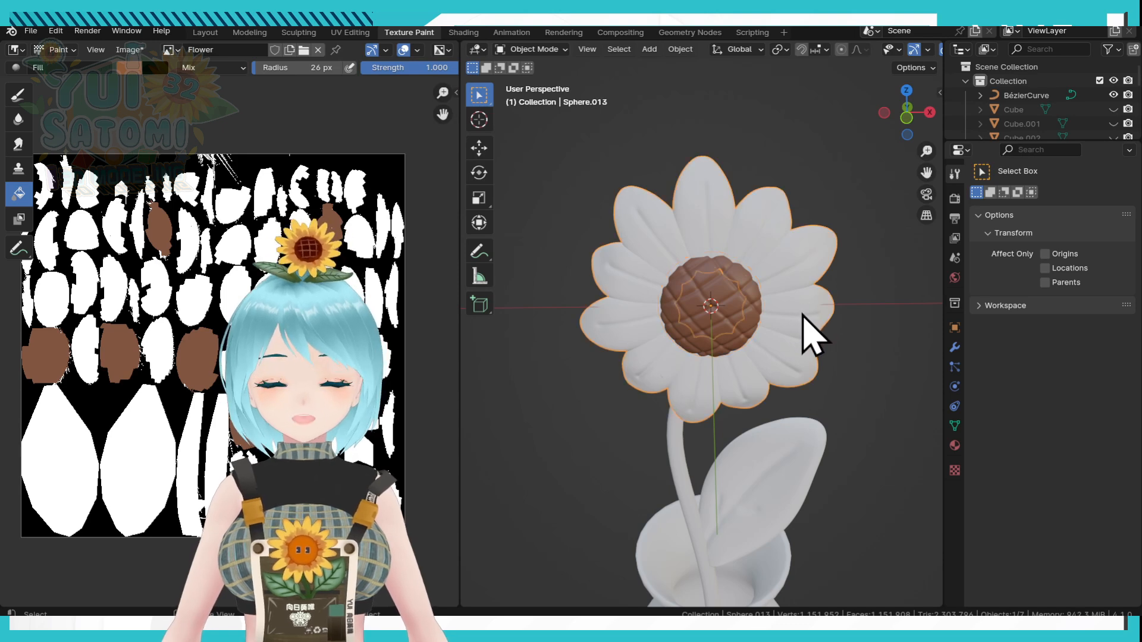
key("ctrl+Tab")
left_click(917, 279)
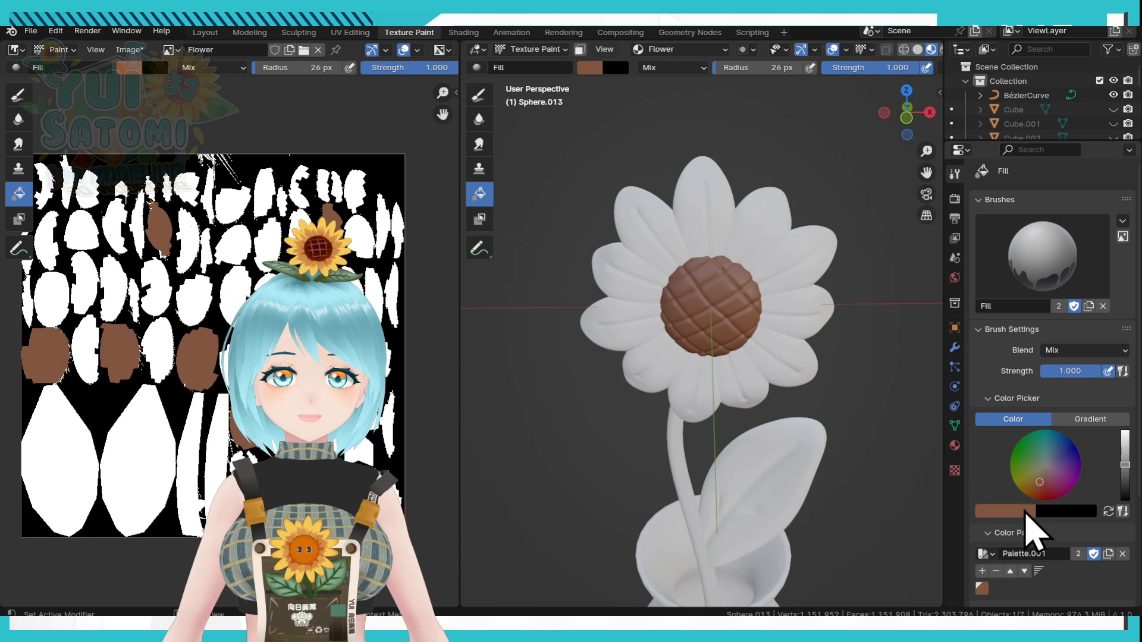
Set the fill color to yellow with hue 0.166, saturation 0.554 and value 0.919, and add it to the palette.
left_click(1006, 512)
left_click_drag(971, 395, 925, 391)
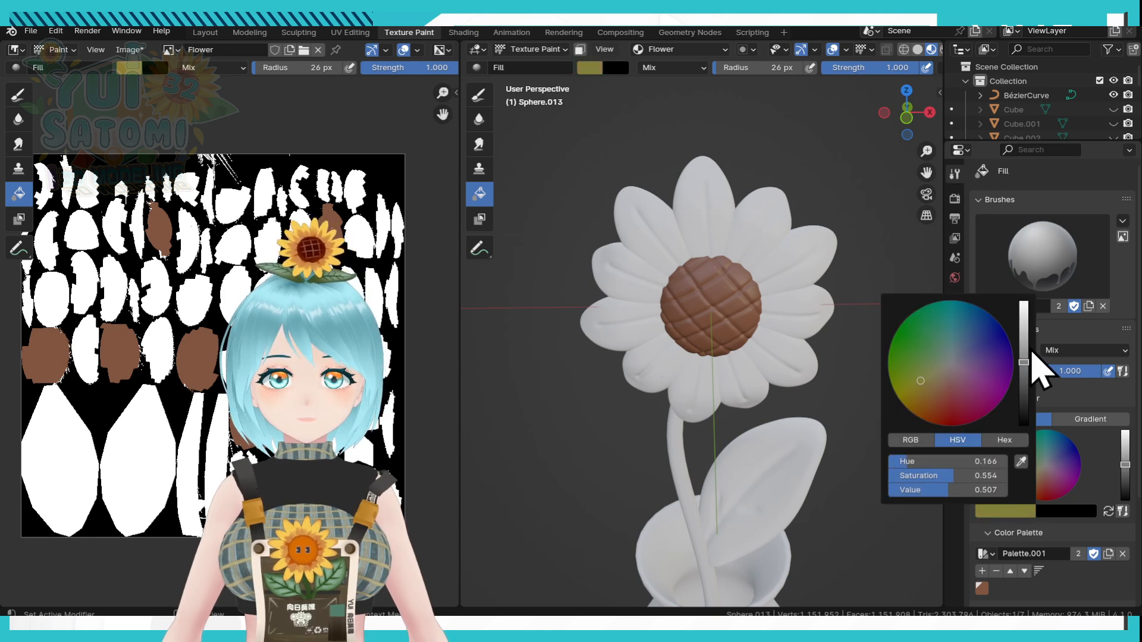
left_click_drag(1023, 362, 1025, 312)
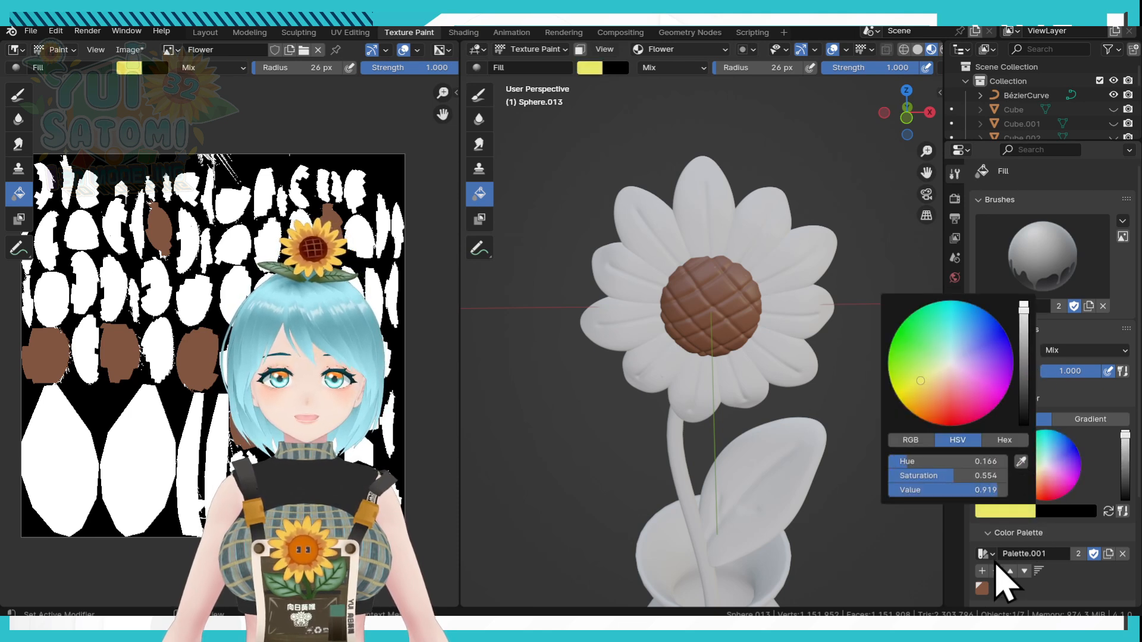
left_click(983, 572)
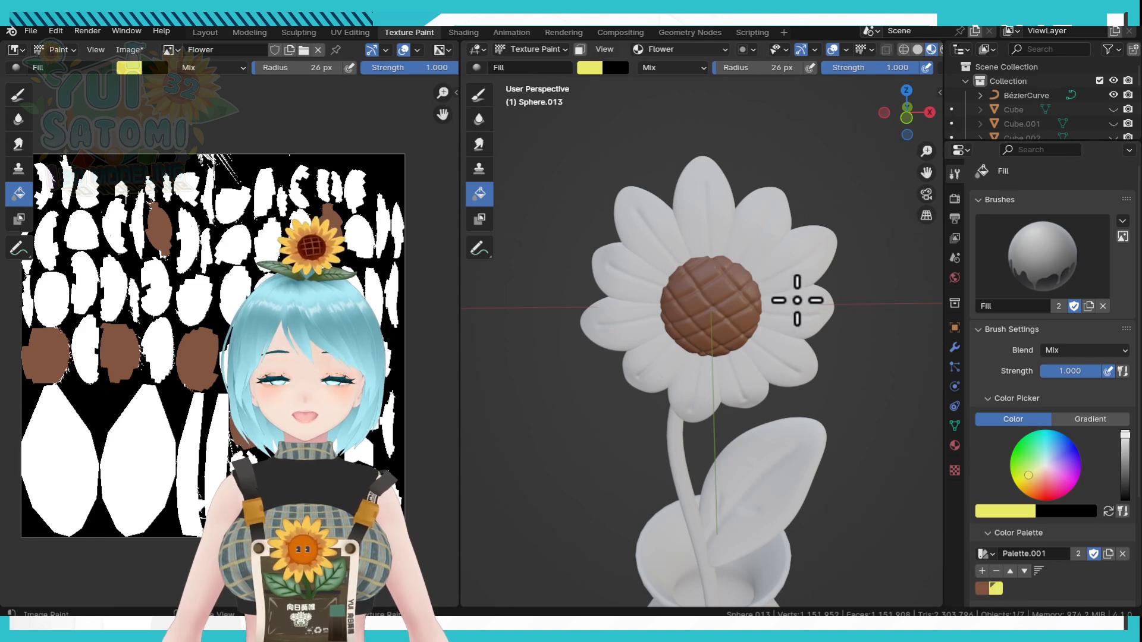
Fill all the petals with the yellow color and return to Object Mode.
left_click(832, 337)
scroll(830, 333, "up", 1)
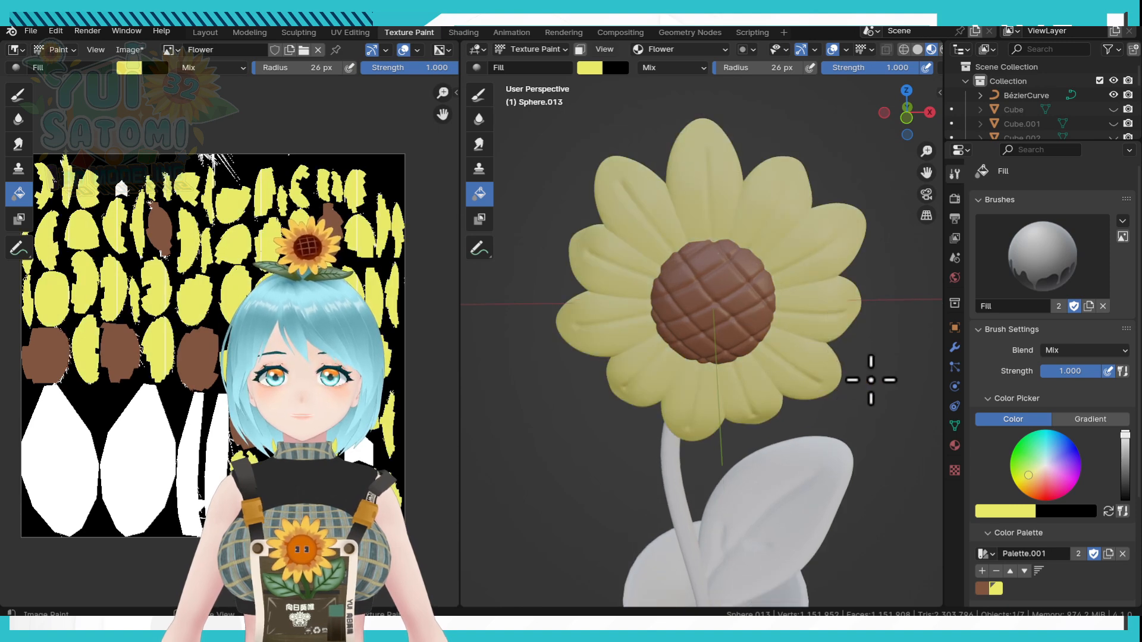
key("ctrl+Tab")
left_click(691, 383)
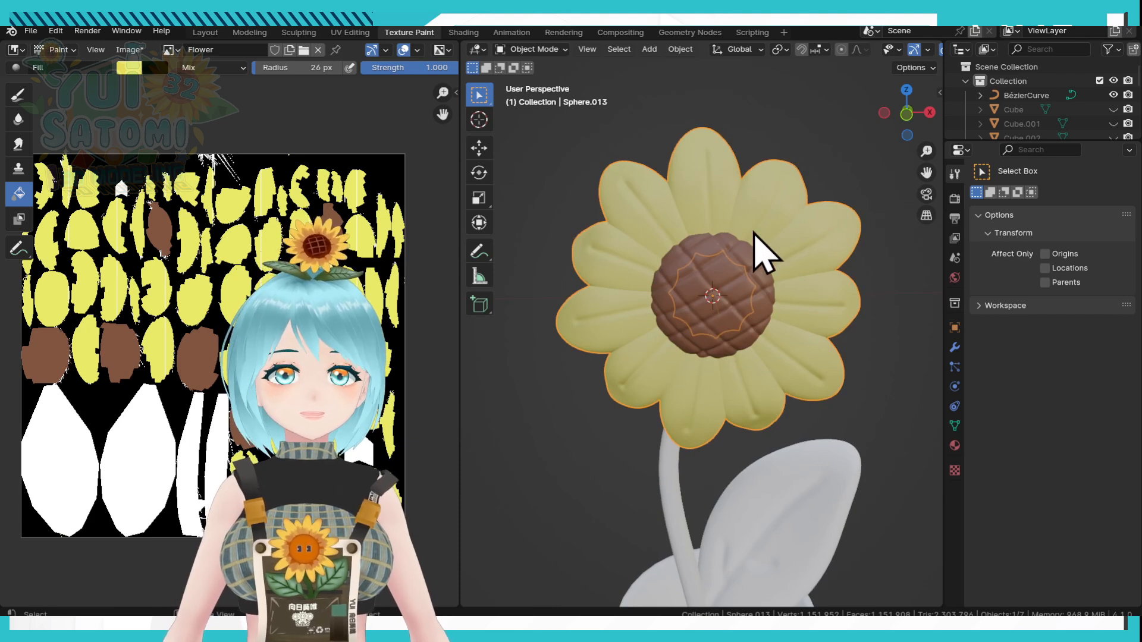
Select the leaf object and switch it to Texture Paint mode.
middle_click_drag(782, 410, 787, 337, "shift")
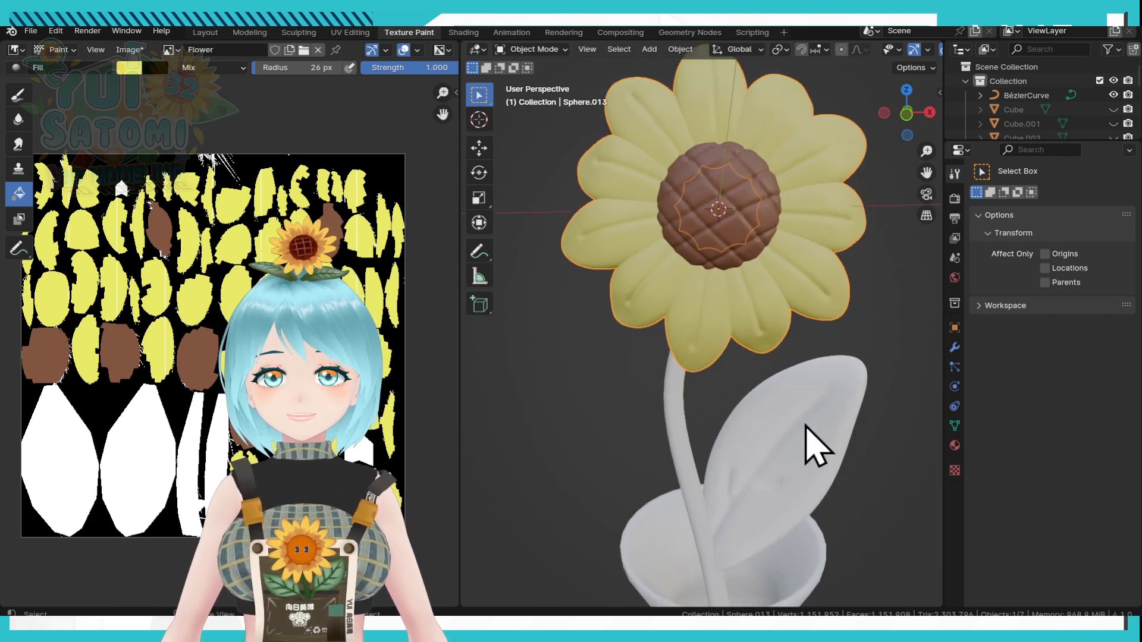
left_click(806, 426)
key("ctrl+Tab")
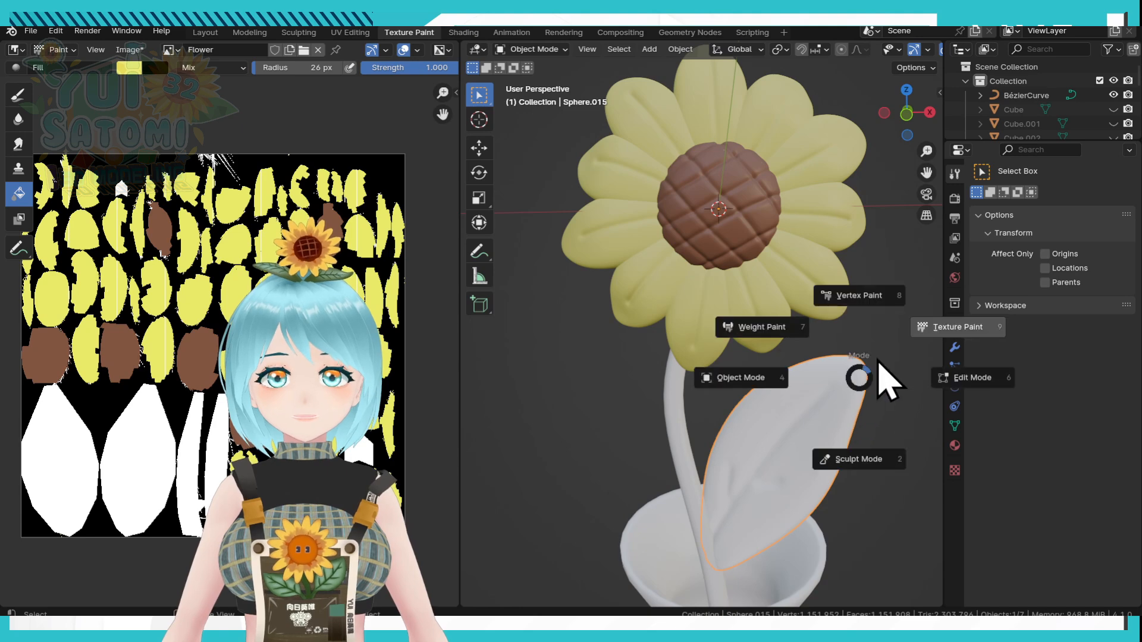
left_click(932, 329)
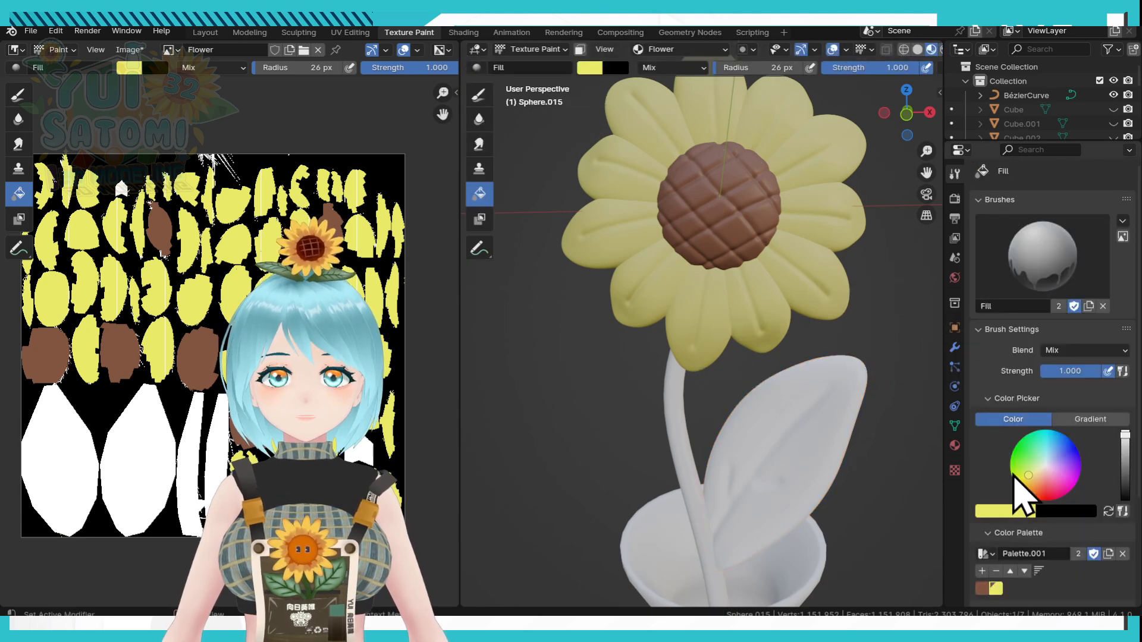
Set the fill color to bright green, add it to the palette, and fill the leaf with it.
mouse_move(1020, 492)
left_mouse_down()
mouse_move(1036, 448)
mouse_move(1023, 454)
left_mouse_up()
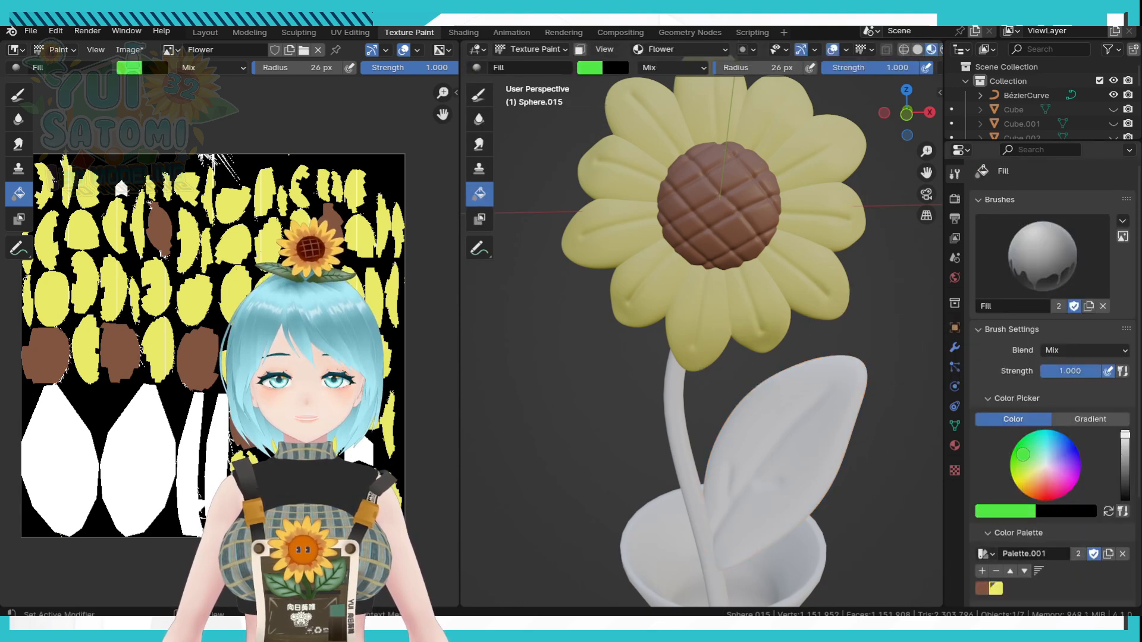
left_click(982, 571)
left_click(794, 434)
scroll(836, 393, "down", 2)
middle_click_drag(837, 386, 809, 392)
scroll(806, 308, "up", 4)
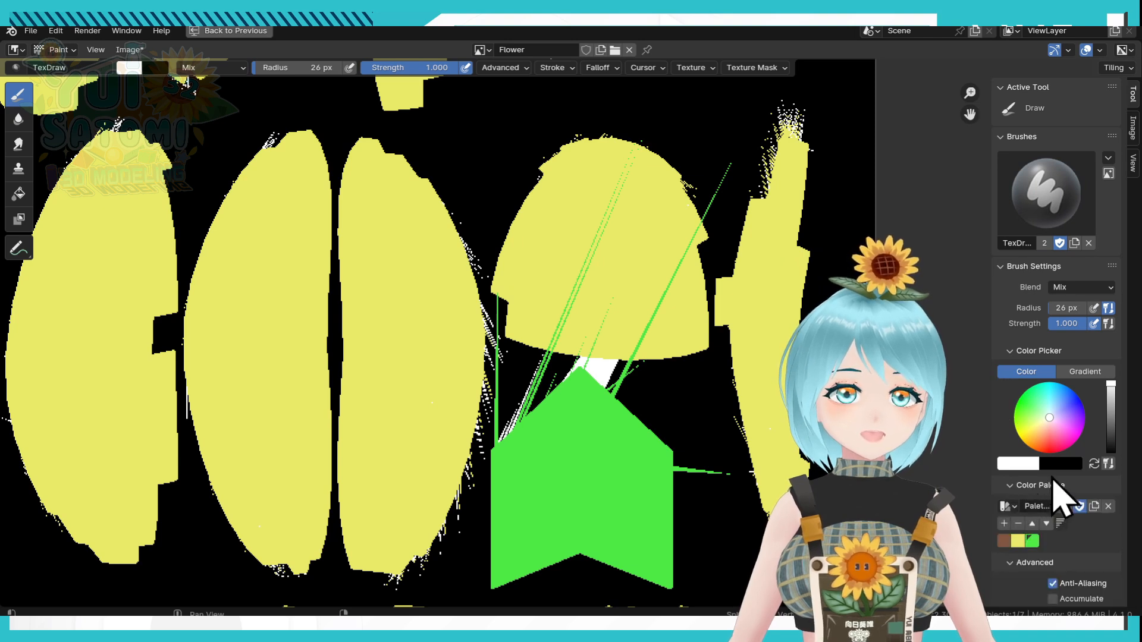
Choose the palette's yellow for the Draw brush and paint over stray green lines on the petal island in the texture image.
left_click(1064, 486)
scroll(1059, 512, "down", 1)
left_click(1020, 514)
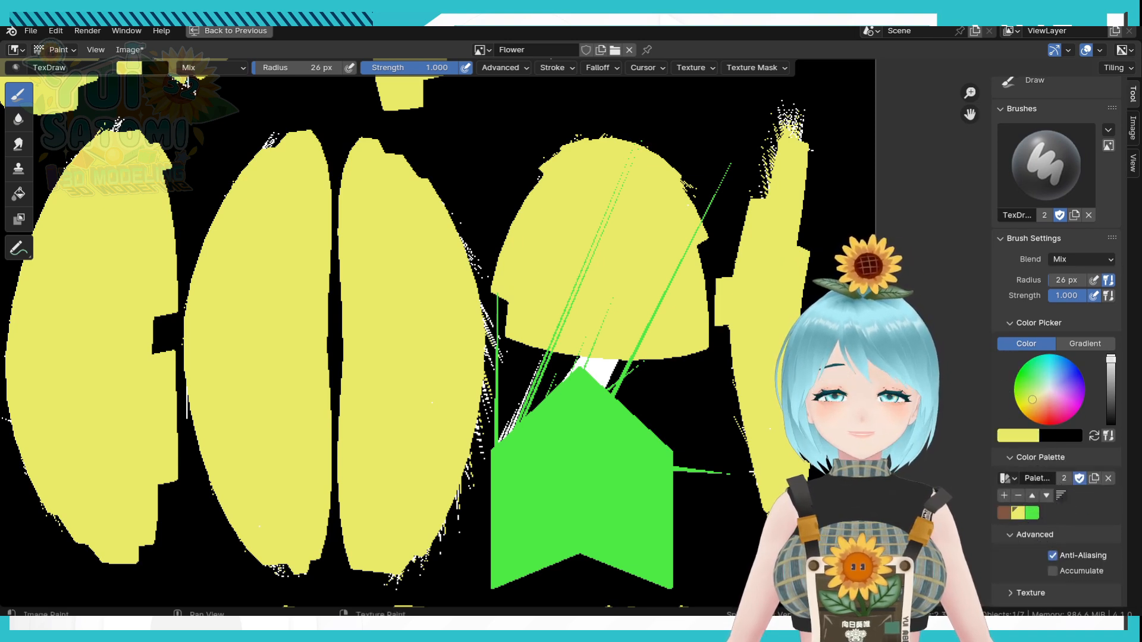
scroll(672, 318, "up", 2)
mouse_move(669, 318)
left_mouse_down()
mouse_move(684, 275)
mouse_move(668, 237)
mouse_move(618, 206)
mouse_move(551, 365)
mouse_move(614, 370)
mouse_move(555, 375)
mouse_move(612, 327)
left_mouse_up()
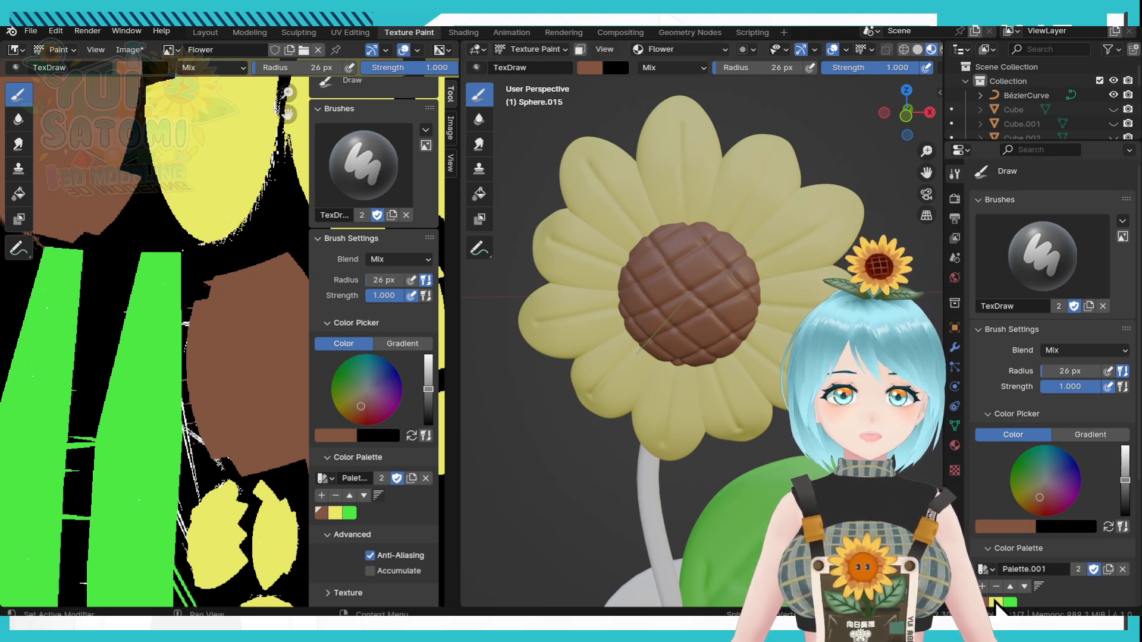
Darken the palette's yellow to an olive shade and add it as a new palette color.
left_click(996, 603)
left_click_drag(1124, 467, 1124, 477)
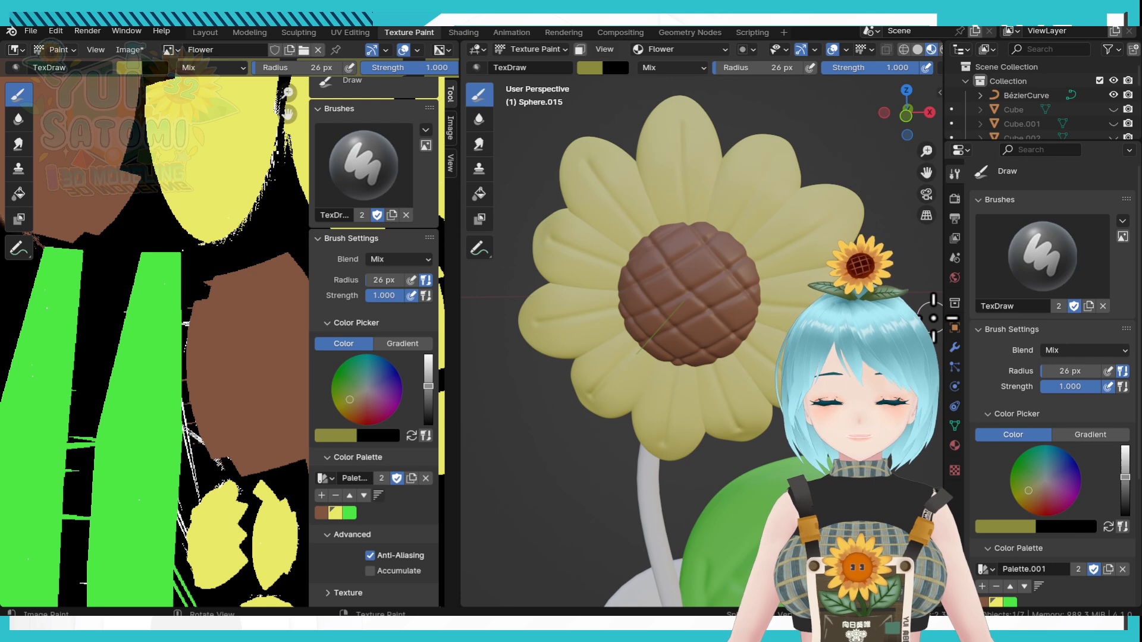
left_click(983, 587)
scroll(1050, 506, "down", 1)
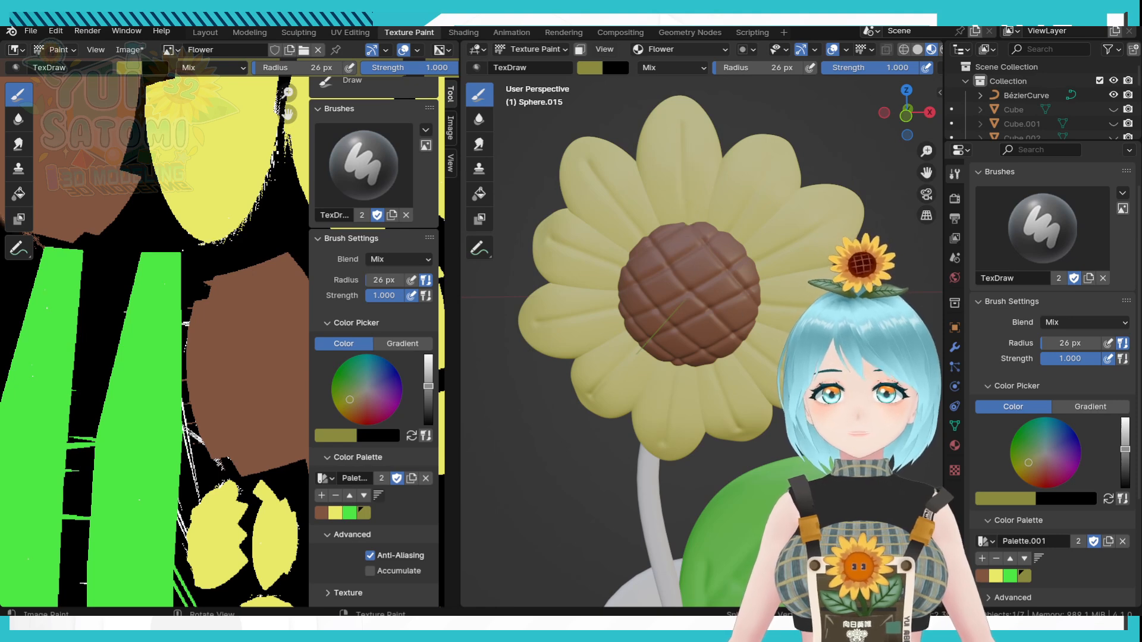
Leave the leaf's paint mode, select the petals object and switch it to Texture Paint mode.
key("ctrl+Tab")
left_click(797, 253)
key("ctrl+Tab")
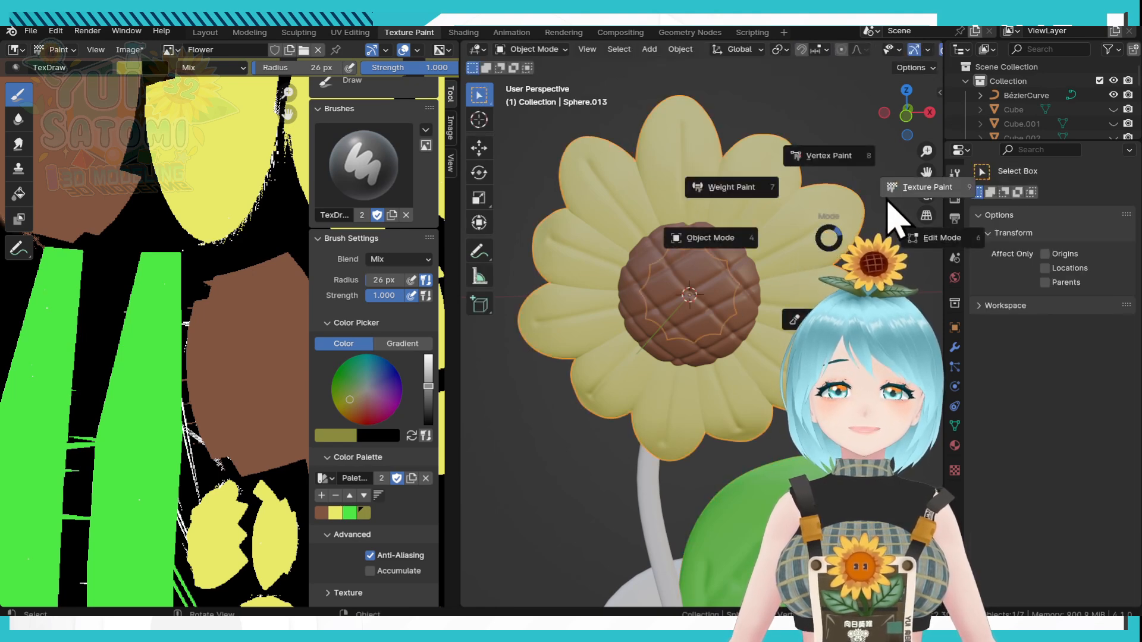
left_click(889, 202)
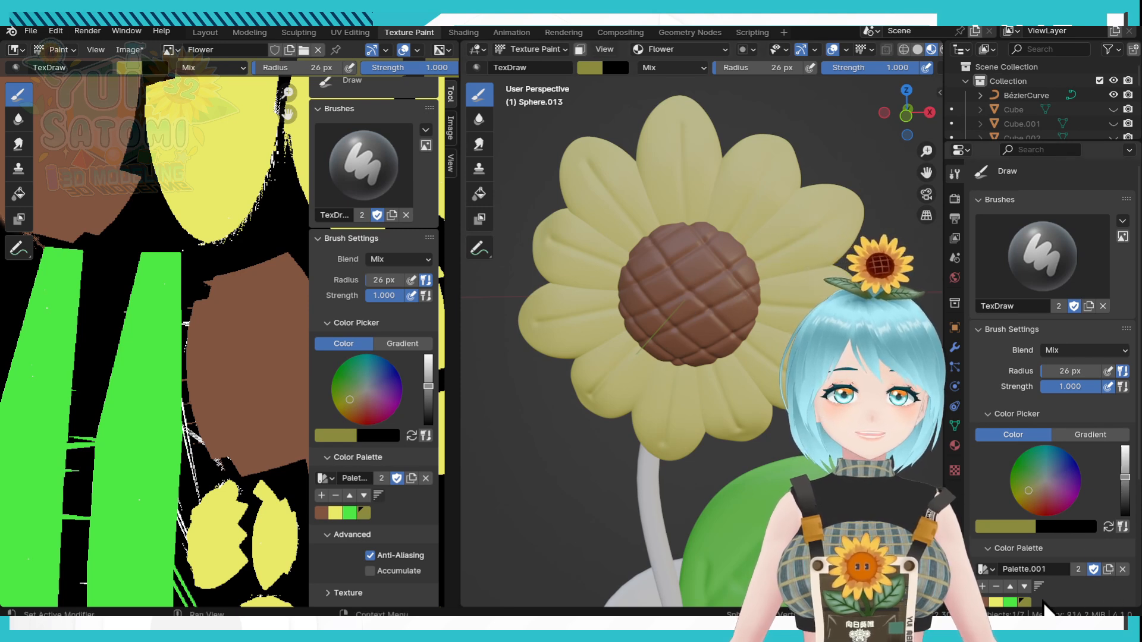
Replace the palette's dark yellow with a lighter shade and set the brush radius to 18 px to shade the petals.
scroll(1136, 470, "down", 3)
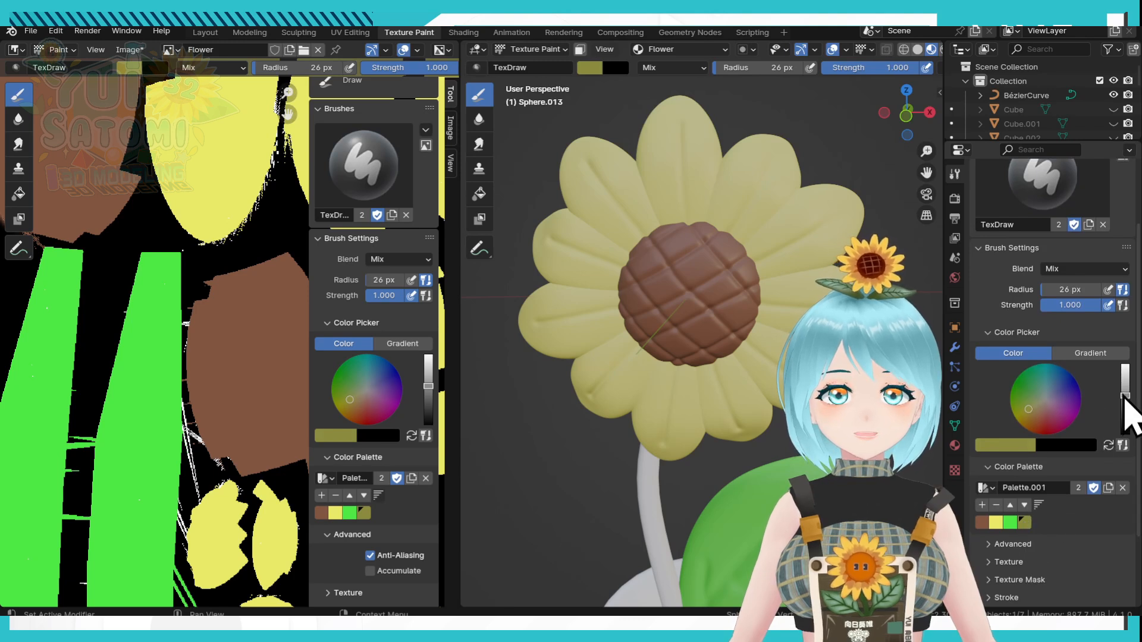
left_click_drag(1125, 395, 1126, 384)
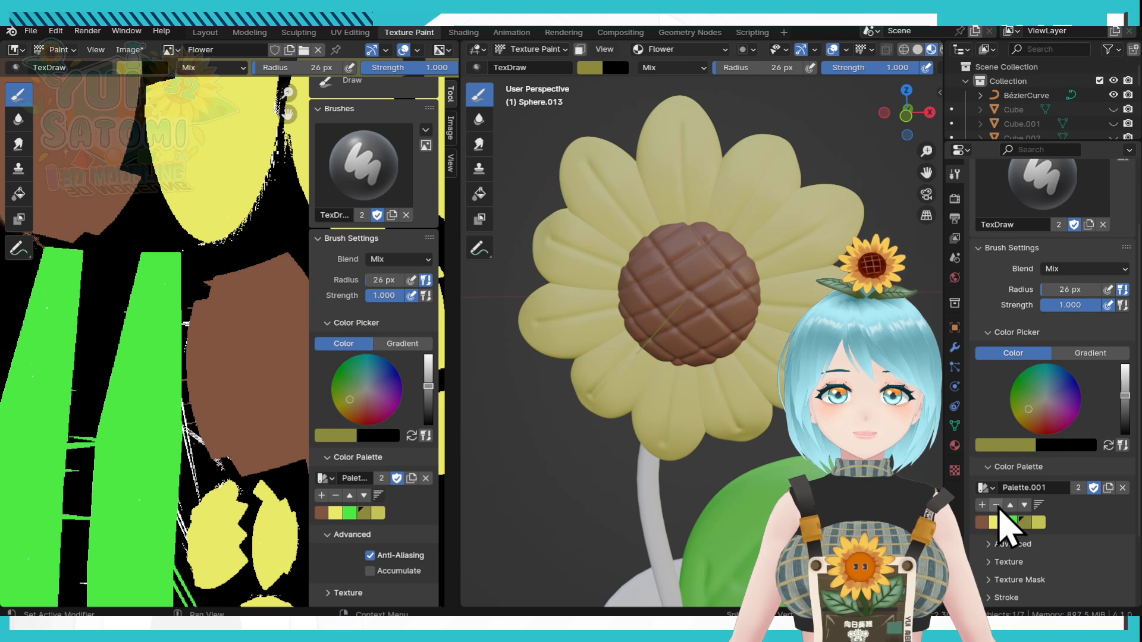
left_click(1023, 522)
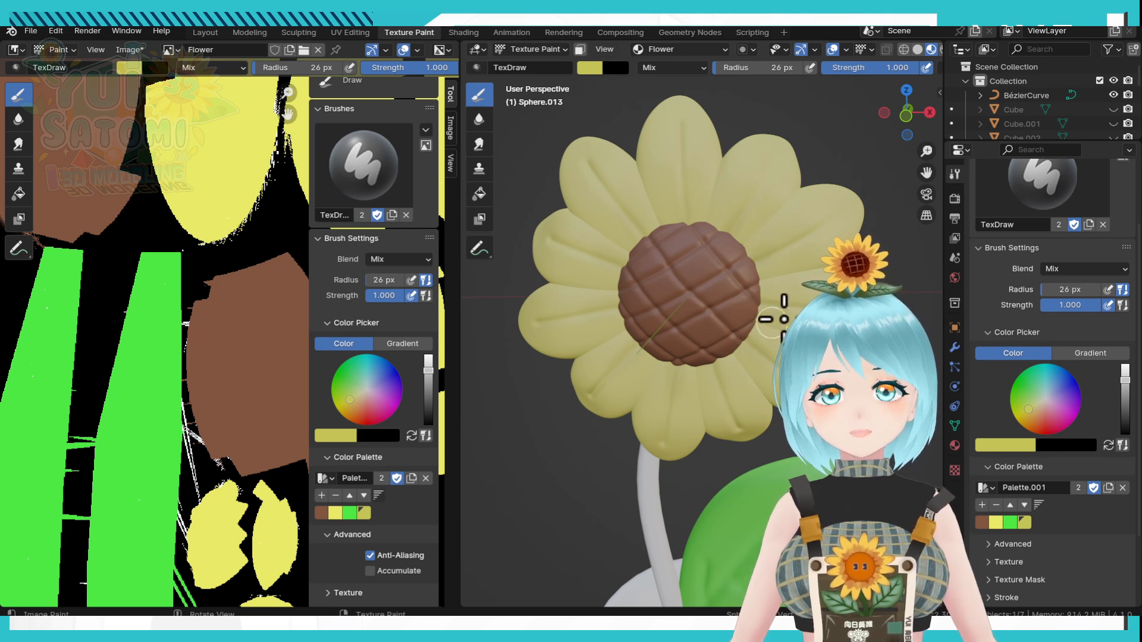
key("f")
left_click(696, 236)
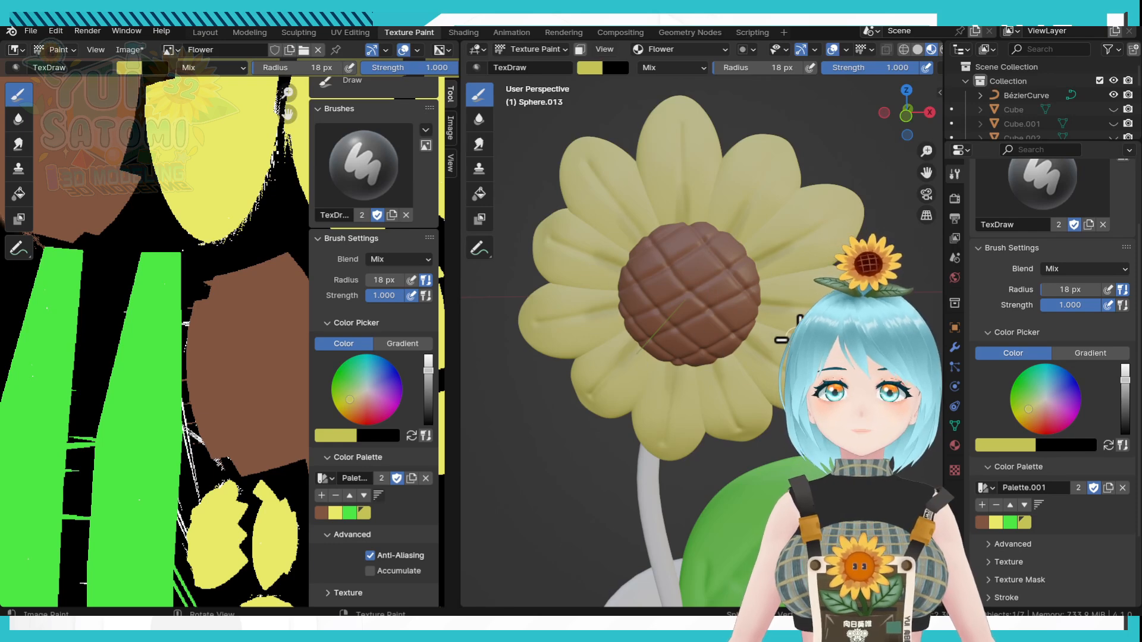
Return to Object Mode, select the flower's center and switch it to Texture Paint mode.
key("ctrl+Tab")
left_click(723, 329)
left_click(720, 333)
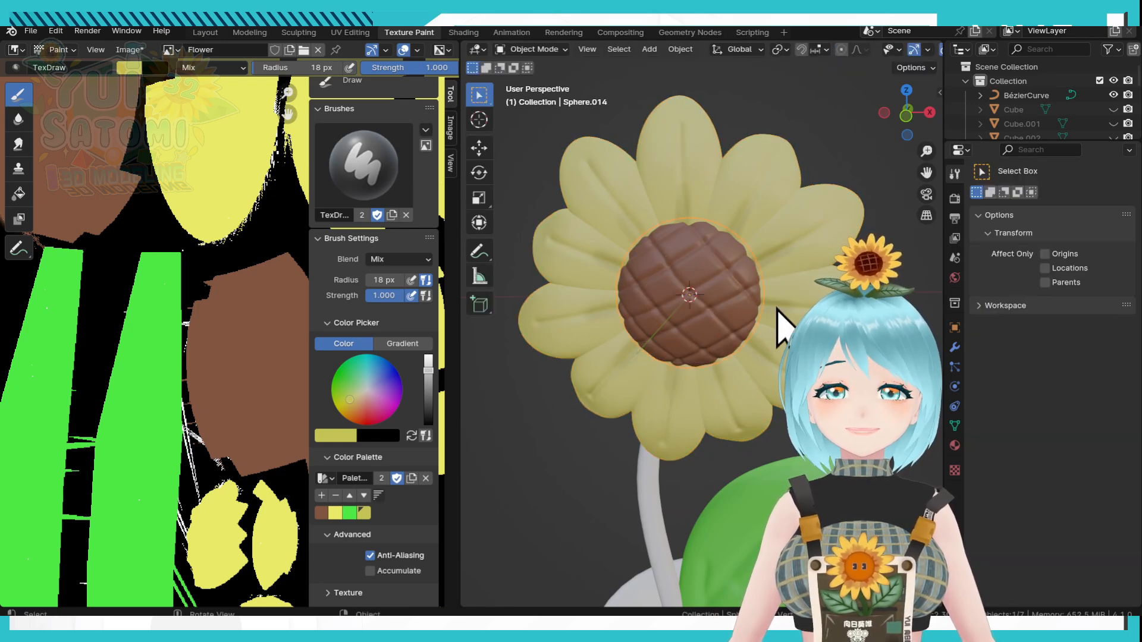
key("ctrl+Tab")
left_click(833, 315)
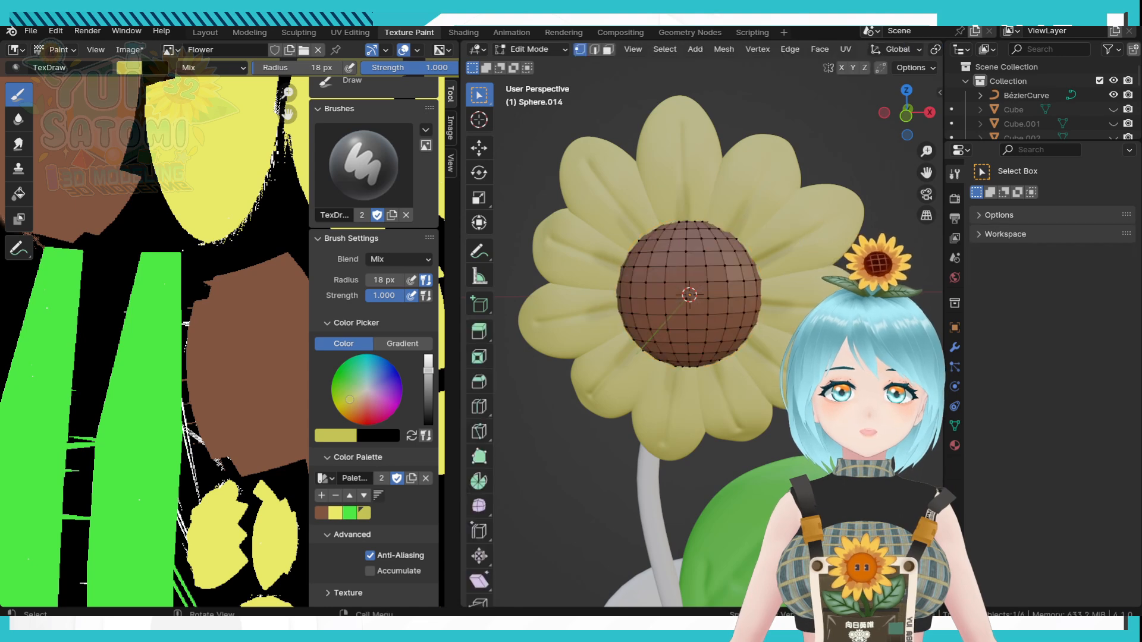
key("ctrl+Tab")
left_click(873, 233)
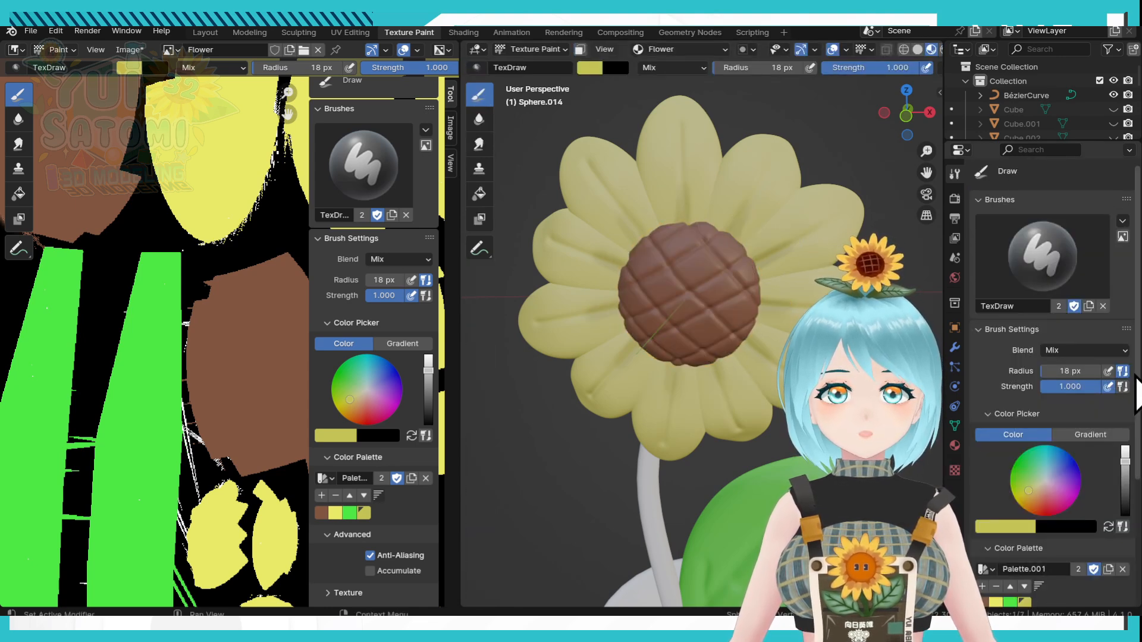
Paint a soft highlight on the flower's center using a lightened palette brown and a 71 px brush radius.
scroll(1136, 416, "down", 1)
scroll(1133, 446, "down", 3)
left_click(982, 492)
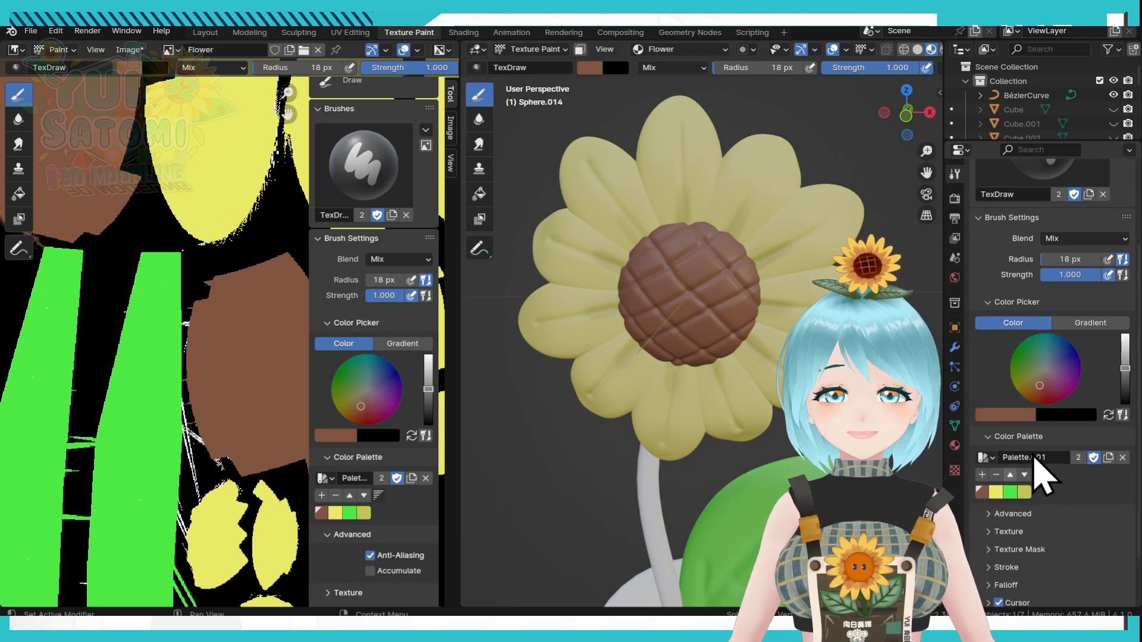
key("f")
left_click(734, 332)
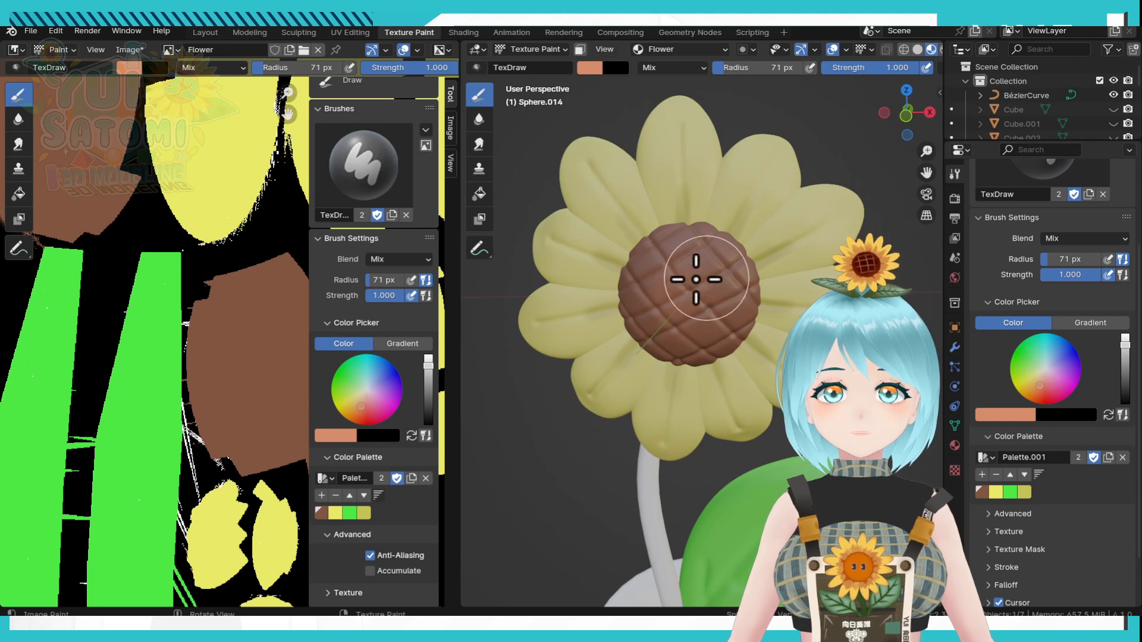
middle_click_drag(690, 310, 721, 288)
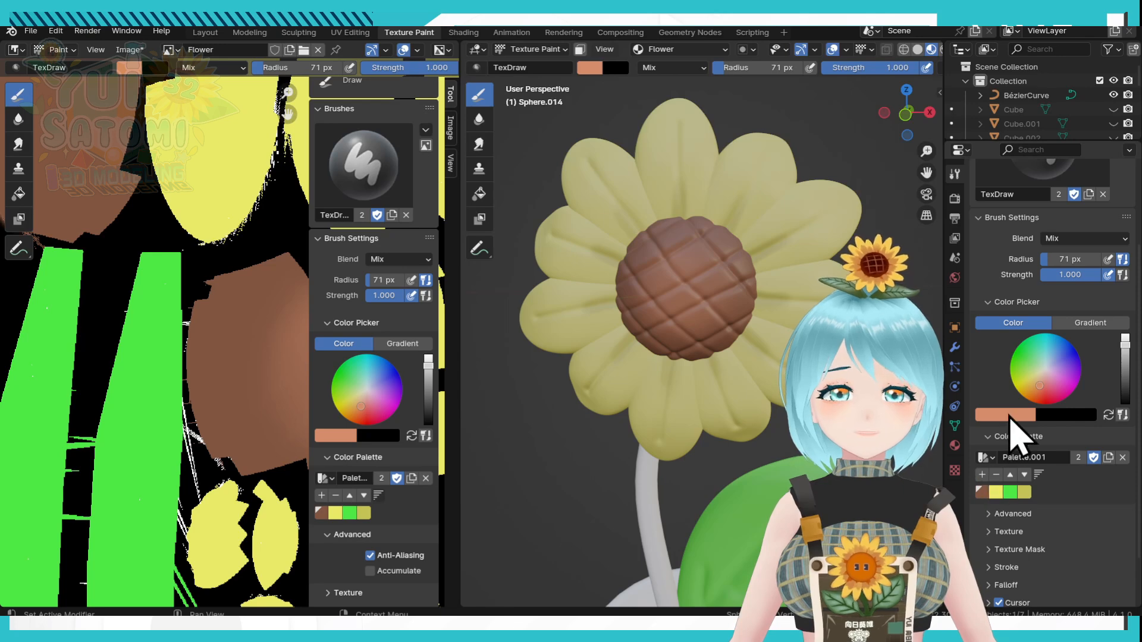
Set the paint color to a very dark brown, add it to the palette, and reduce the brush radius to 8 px.
left_click(1009, 416)
left_click_drag(1025, 283, 1025, 313)
left_click(982, 474)
key("f")
left_click(752, 321)
Paint dark brown lines along the crisscross grooves of the flower's center.
left_click_drag(688, 220, 734, 282)
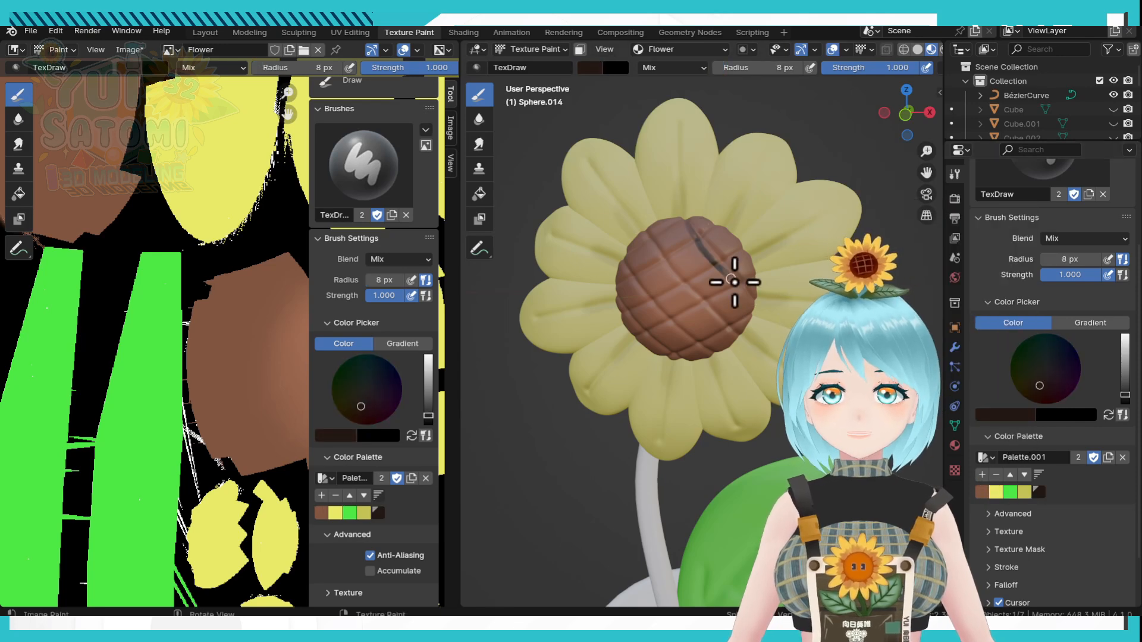
scroll(734, 282, "up", 3)
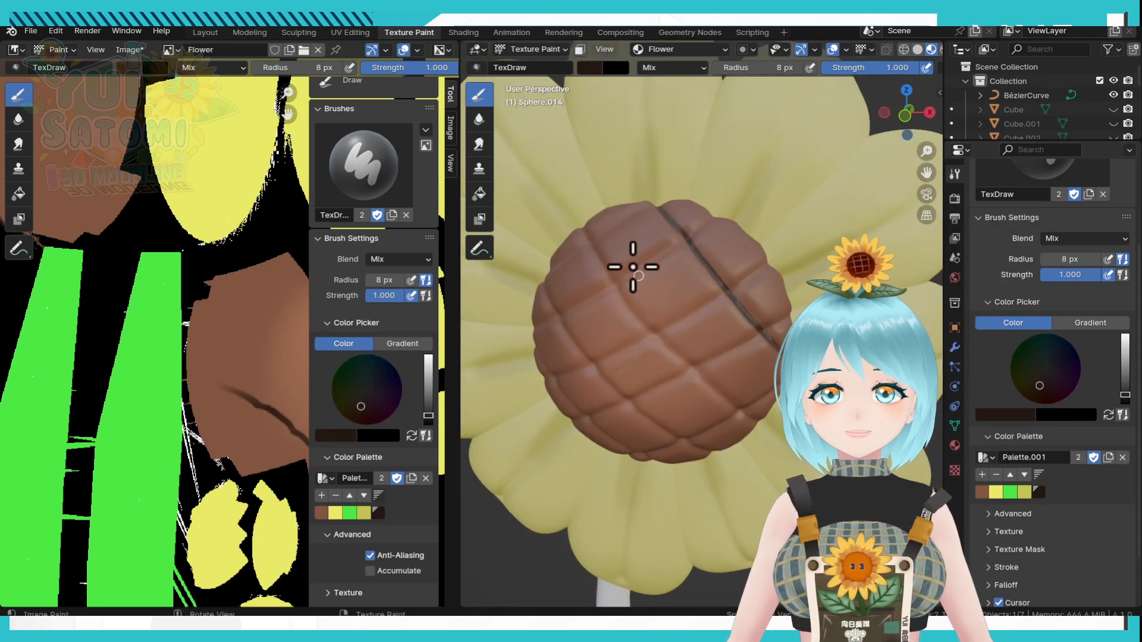
mouse_move(588, 234)
left_mouse_down()
mouse_move(767, 452)
mouse_move(696, 370)
mouse_move(742, 415)
left_mouse_up()
key("ctrl+z")
middle_click_drag(666, 333, 702, 325)
left_click_drag(599, 273, 755, 438)
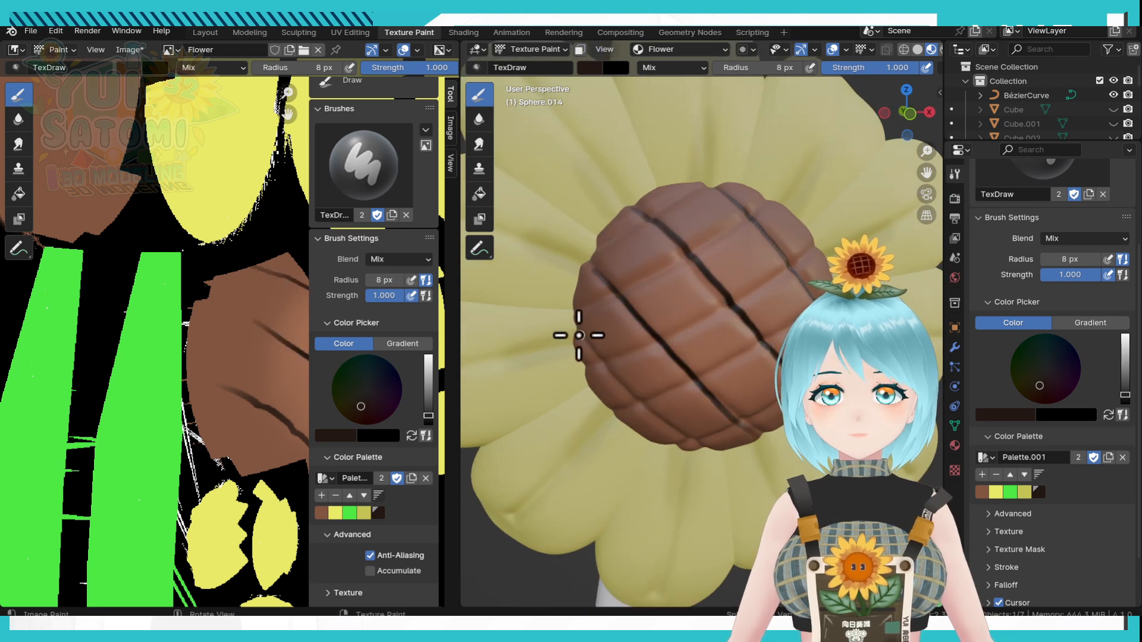
left_click_drag(579, 336, 687, 440)
middle_click_drag(693, 417, 696, 436)
left_click_drag(750, 232, 620, 324)
middle_click_drag(670, 334, 651, 313)
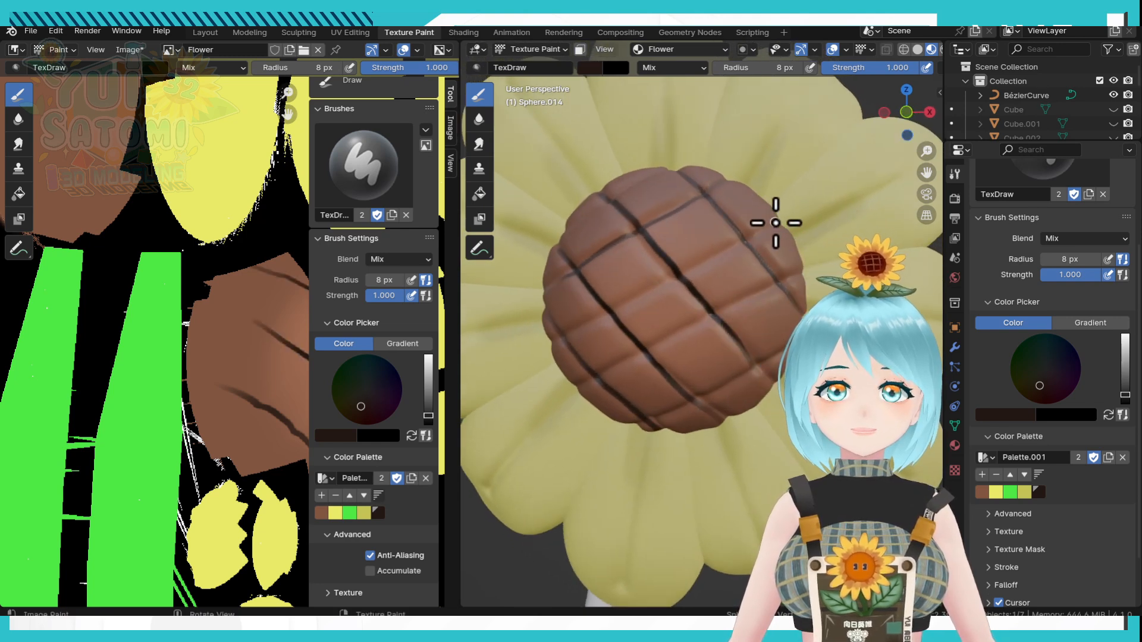
left_click_drag(775, 223, 549, 341)
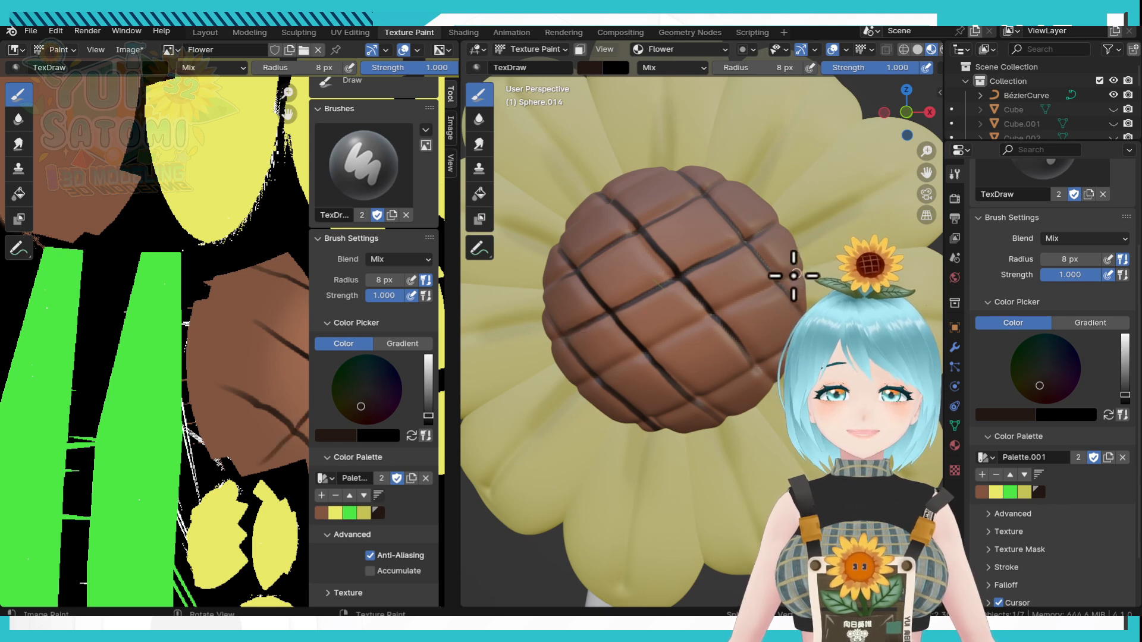
left_click_drag(740, 301, 578, 384)
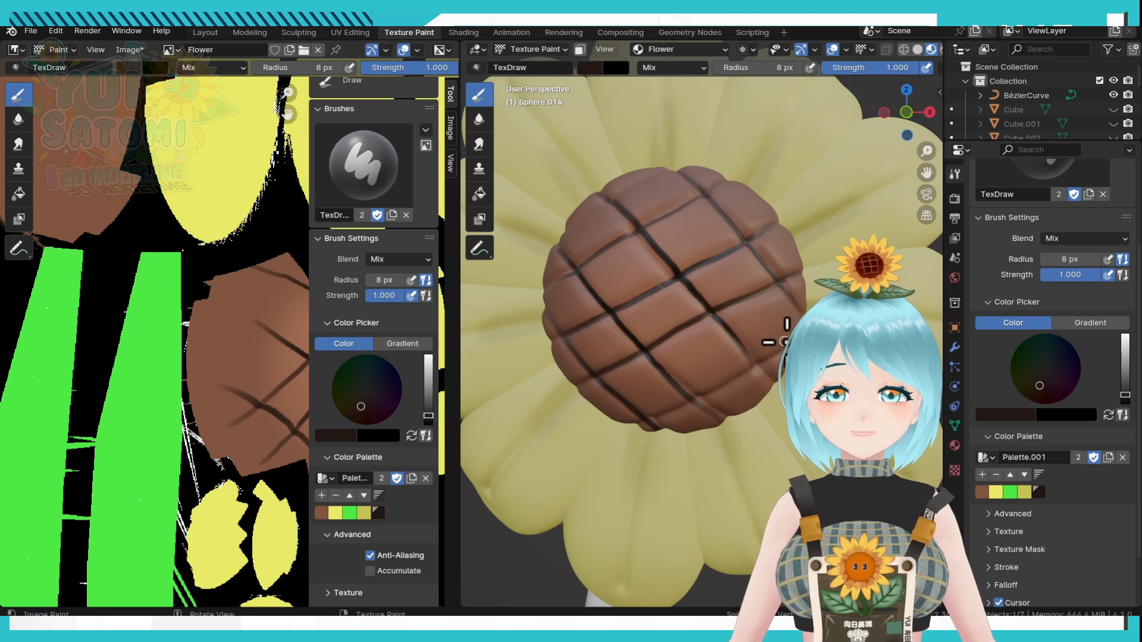
Switch painting to the leaf and darken the palette's green for its veins.
scroll(722, 331, "down", 8)
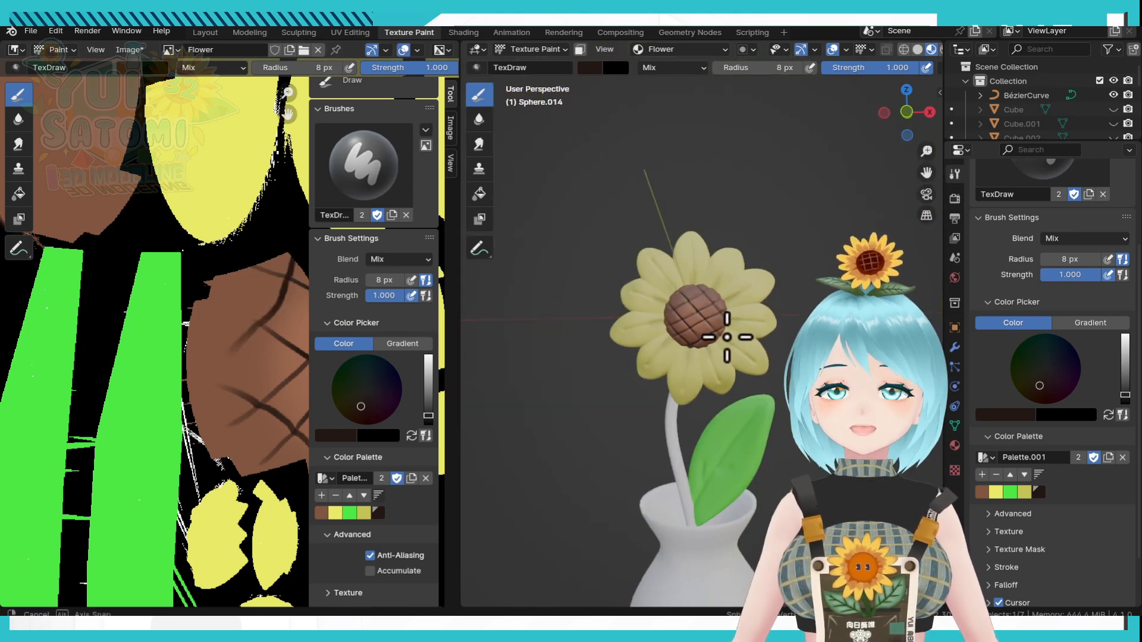
scroll(727, 337, "up", 5)
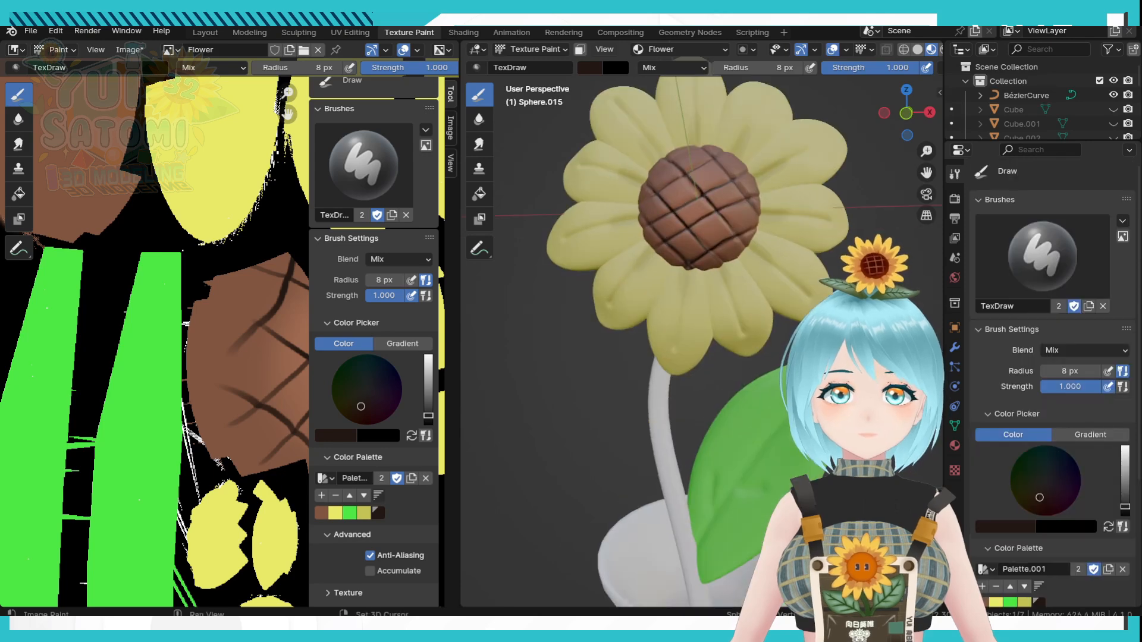
middle_click_drag(727, 337, 710, 263, "shift")
scroll(1092, 484, "down", 2)
left_click(1010, 548)
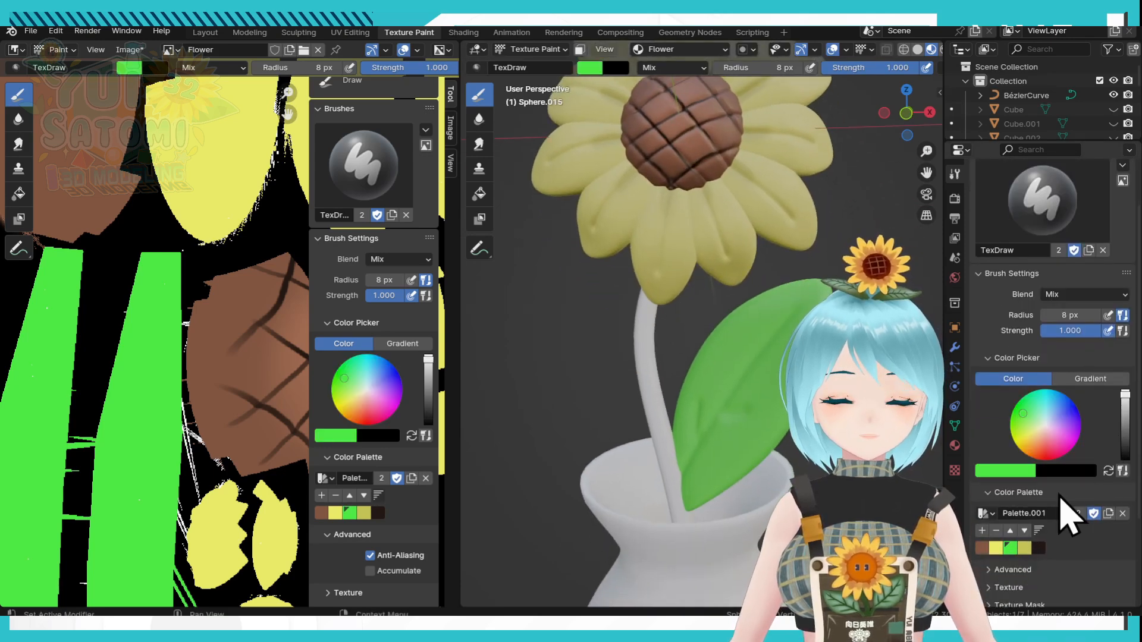
left_click_drag(1123, 395, 1123, 412)
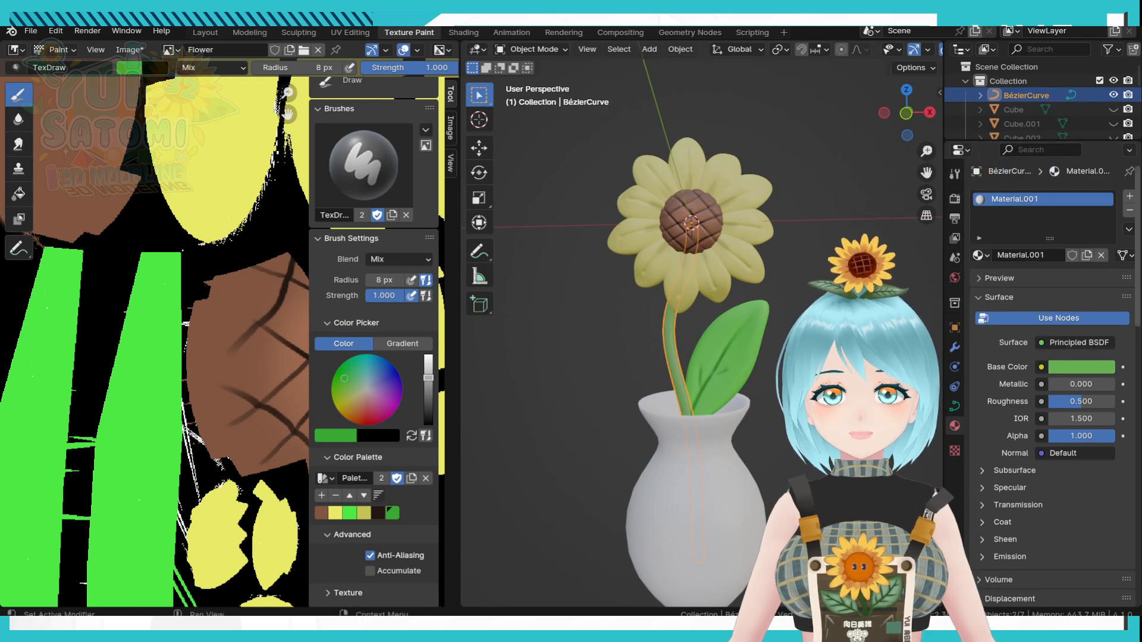
Edit the base color of the stem's material to green.
left_click(1081, 366)
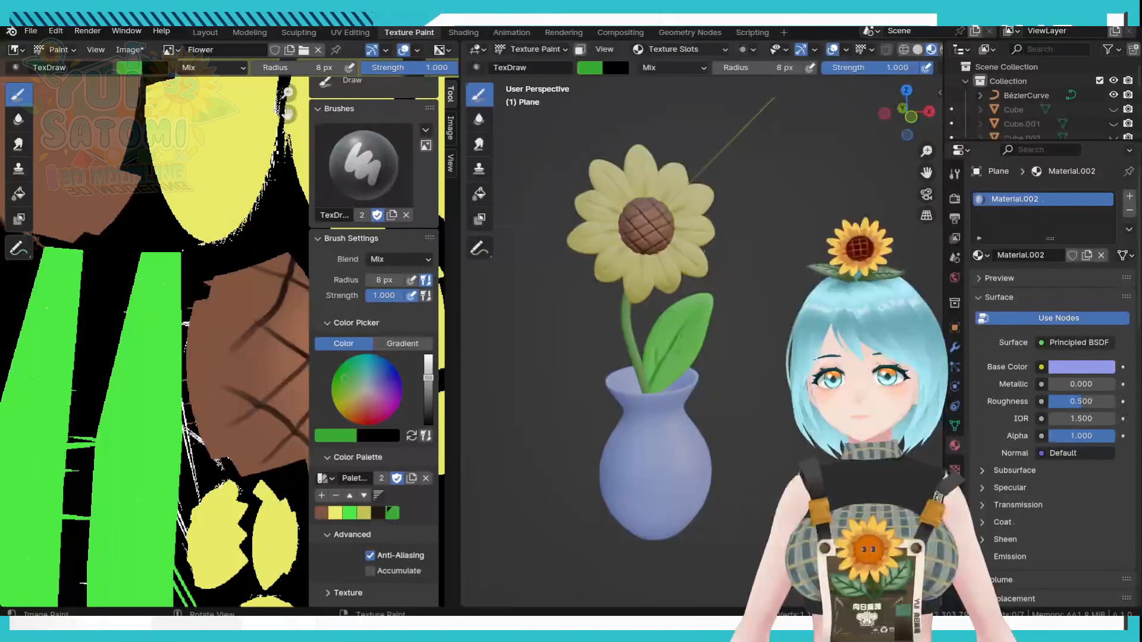
Hide the image editor's sidebar and save the painted Flower texture image.
key("n")
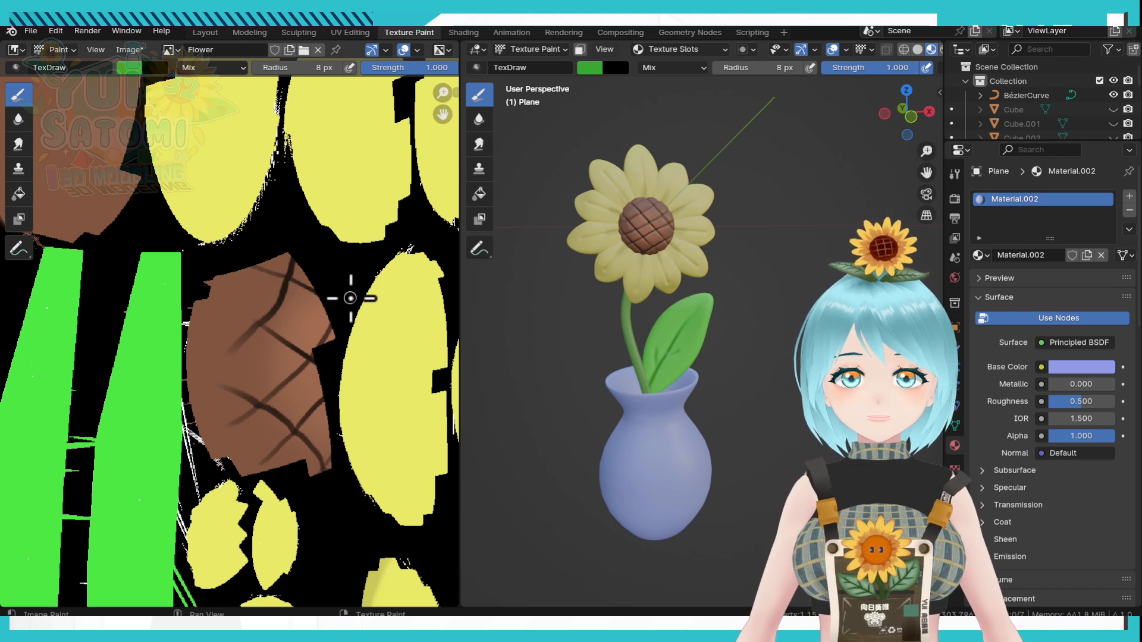
scroll(350, 298, "down", 5)
middle_click_drag(349, 277, 390, 364)
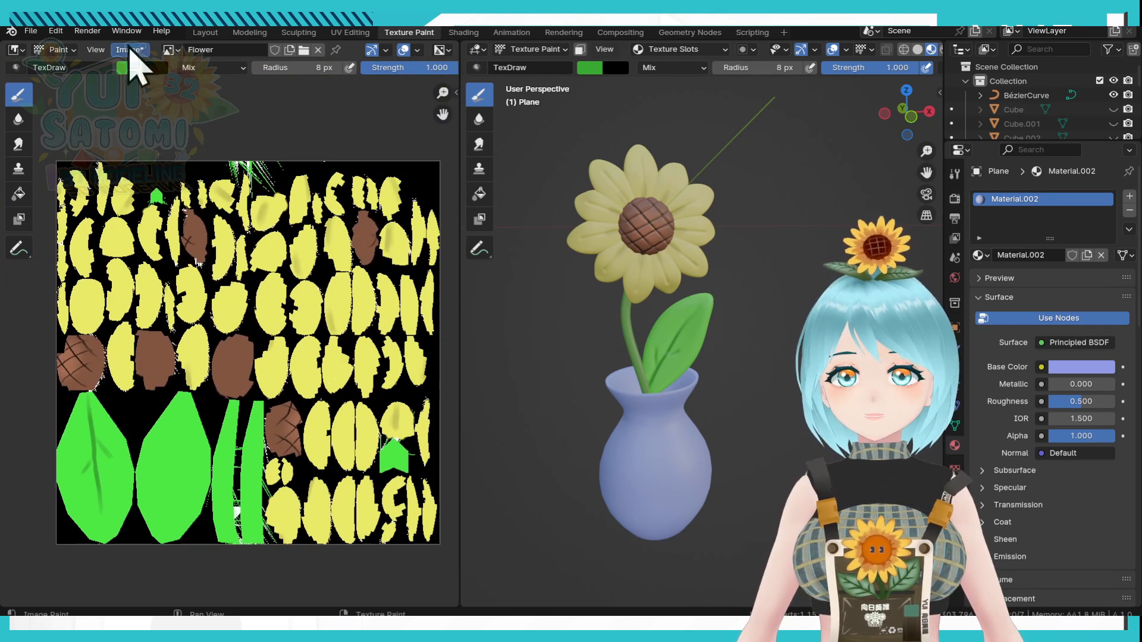
left_click(129, 54)
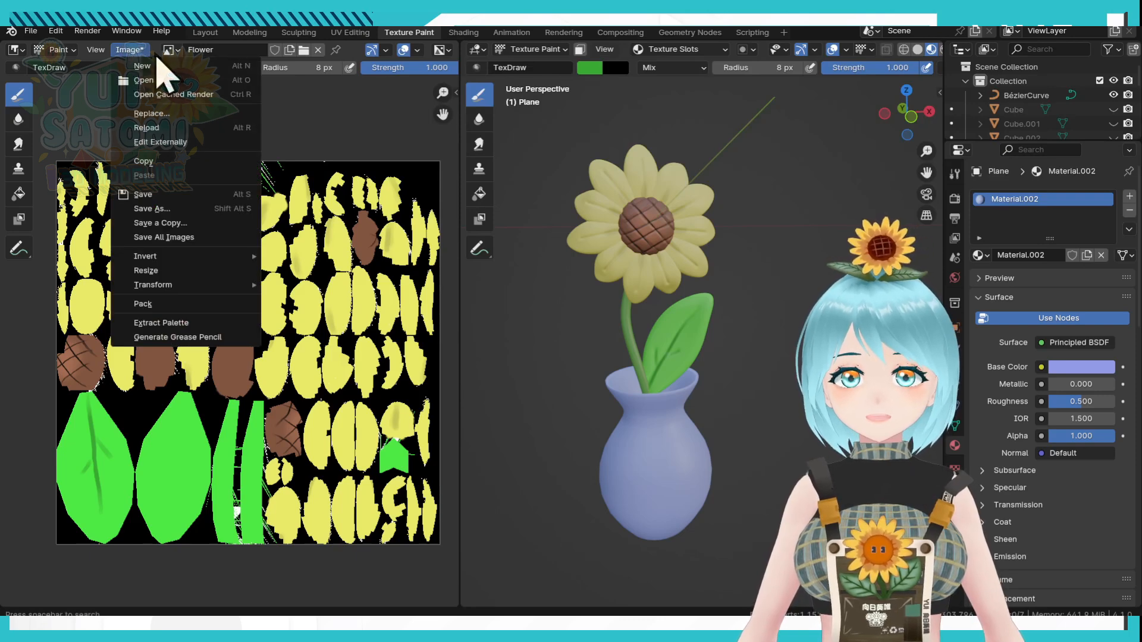
key("Escape")
left_click(130, 50)
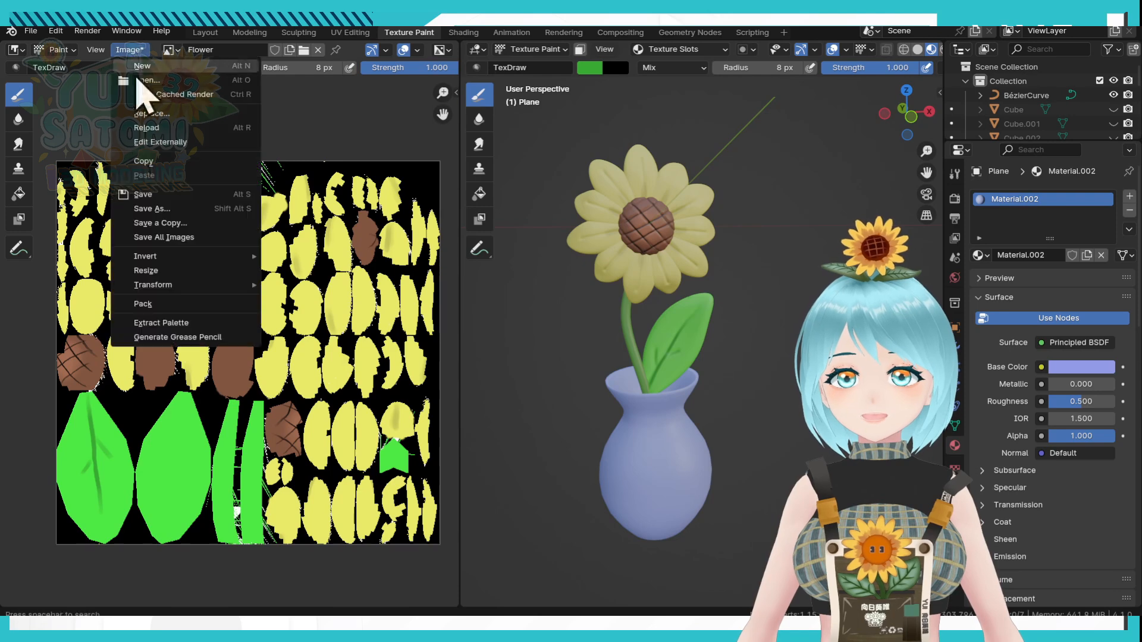
key("Escape")
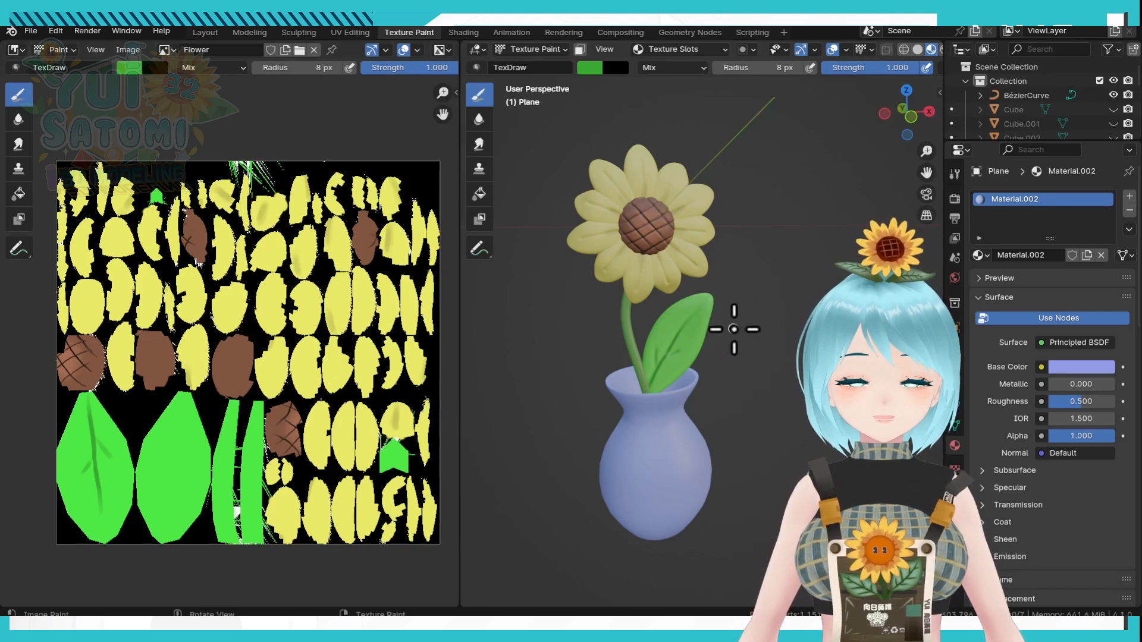
Save the sunflower2.blend file and switch to the Layout workspace to view the finished model.
key("ctrl+s")
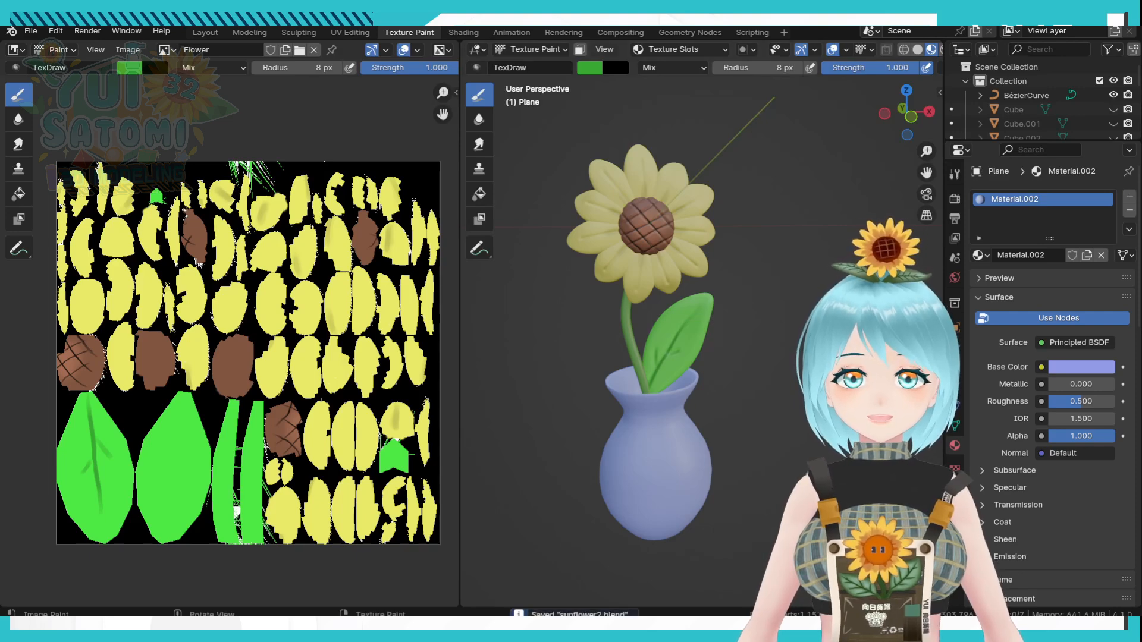
left_click(206, 32)
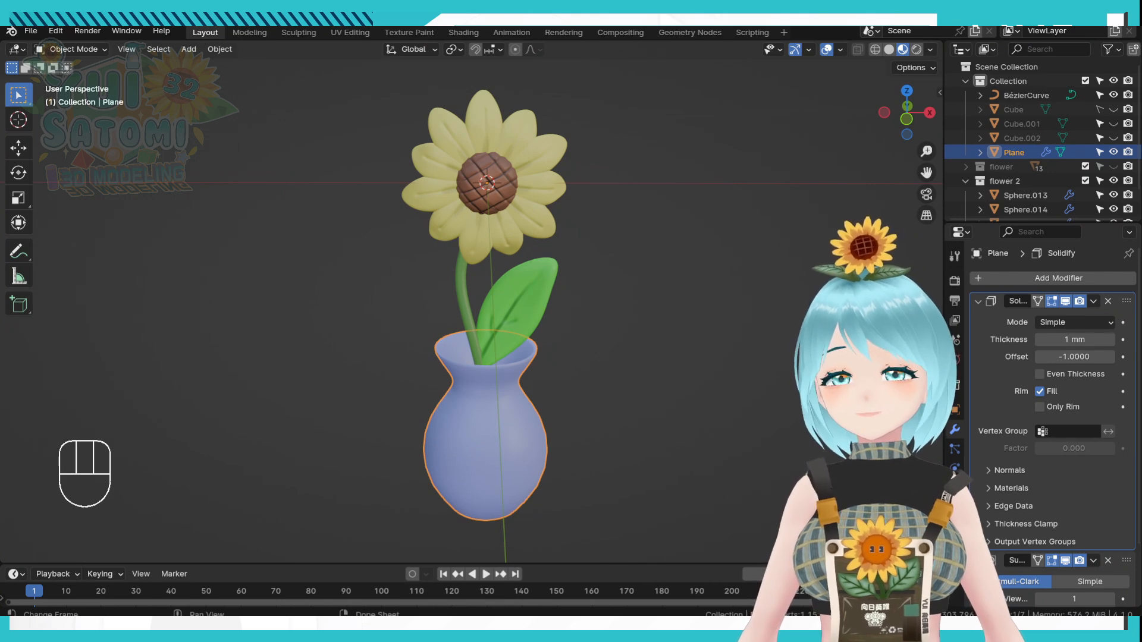
middle_click_drag(613, 430, 641, 364)
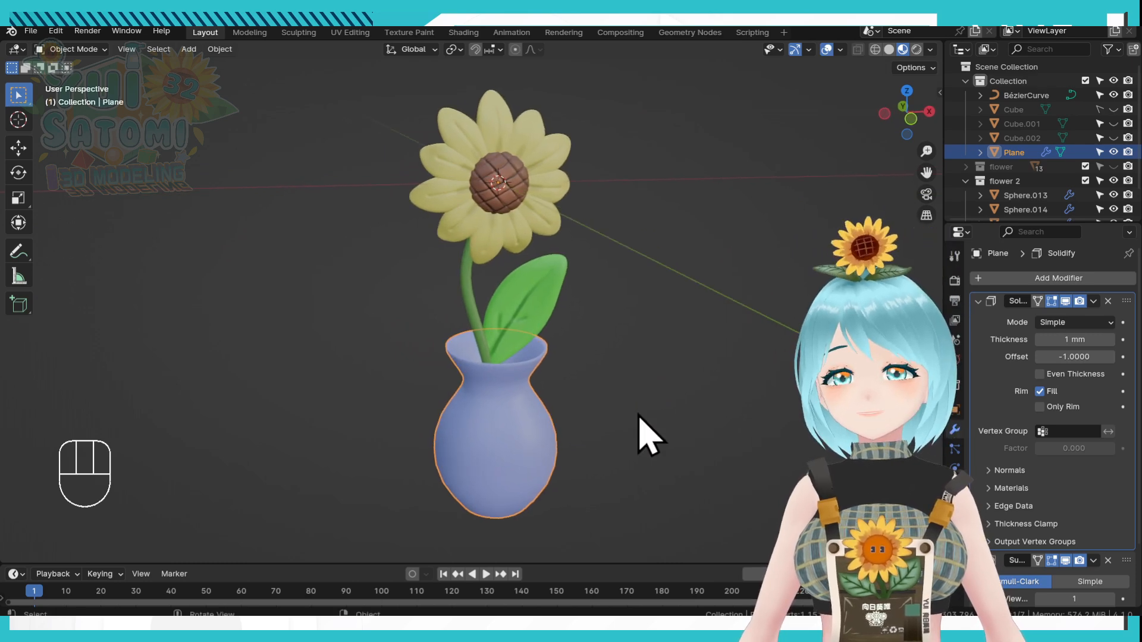